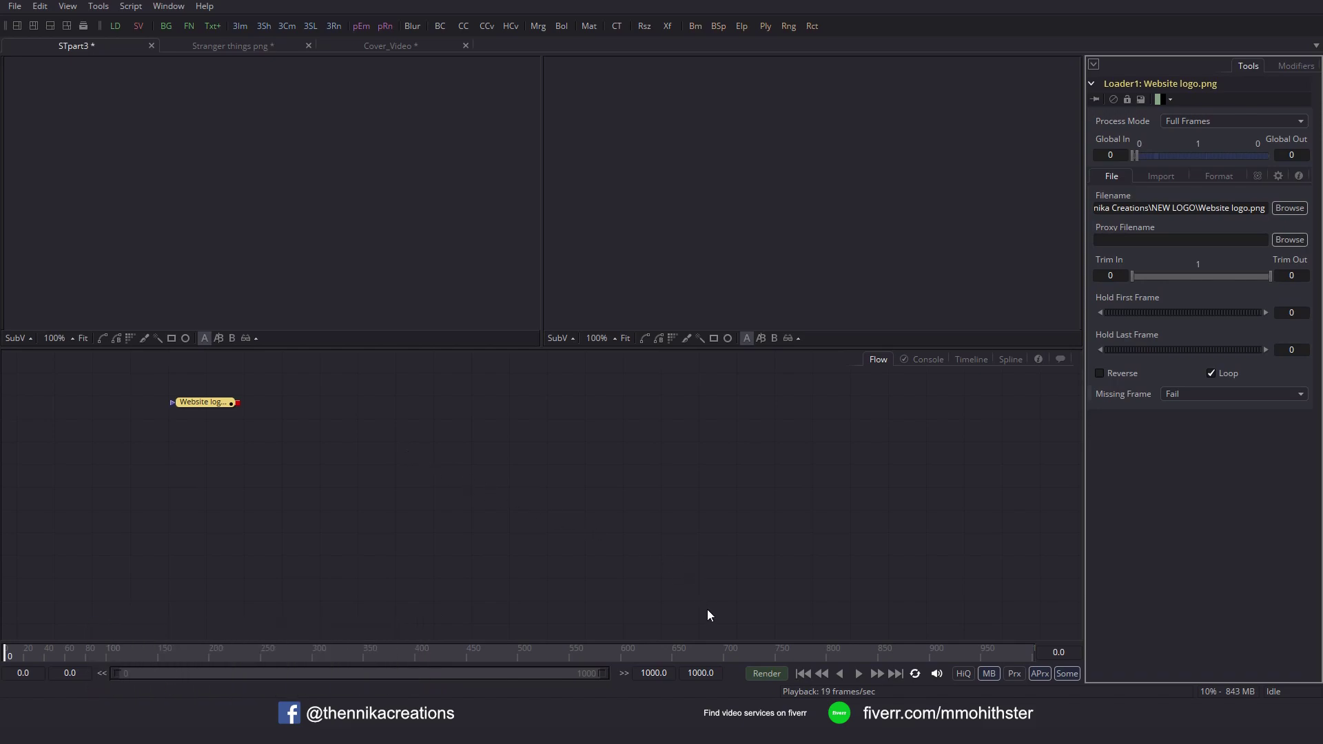
Set the composition's global end frame to 360.
click(710, 673)
text(360)
key(Return)
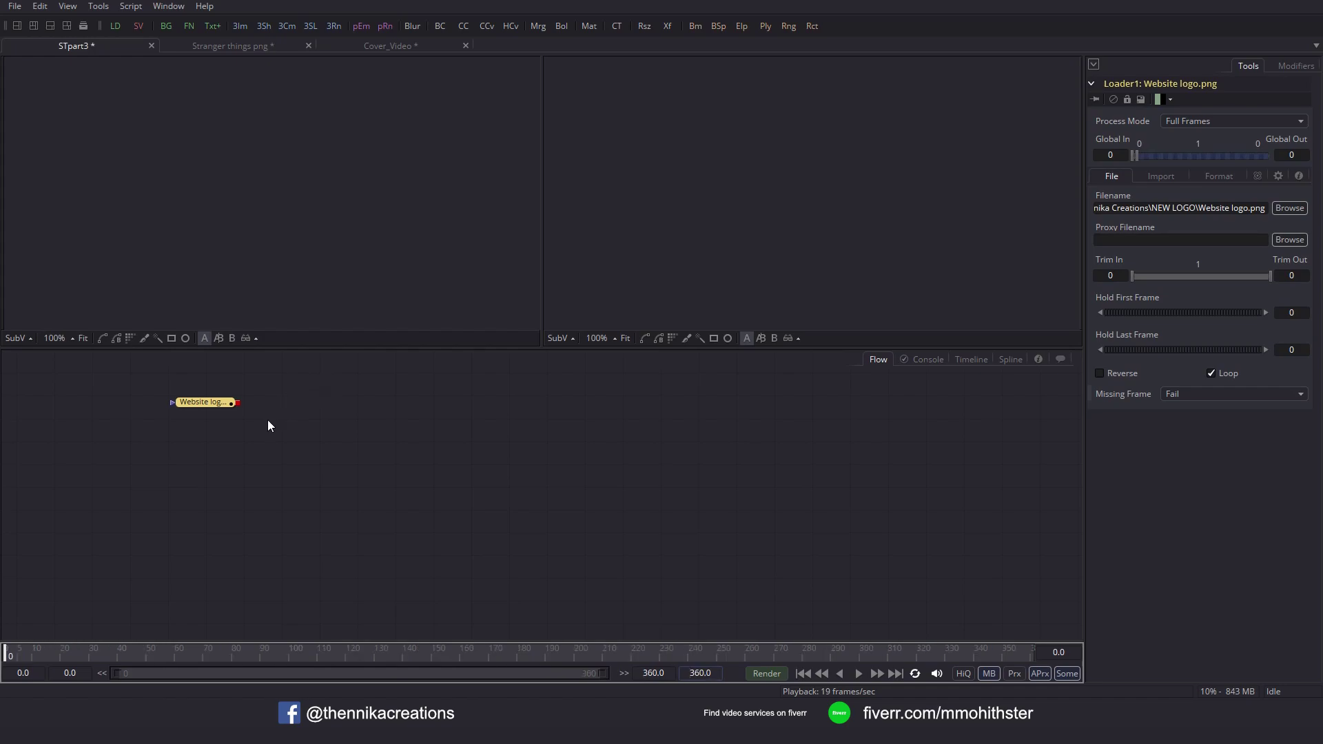
Show the Website logo loader in the first viewer, fit it to the view and turn off the checker underlay.
mouse_move(223, 414)
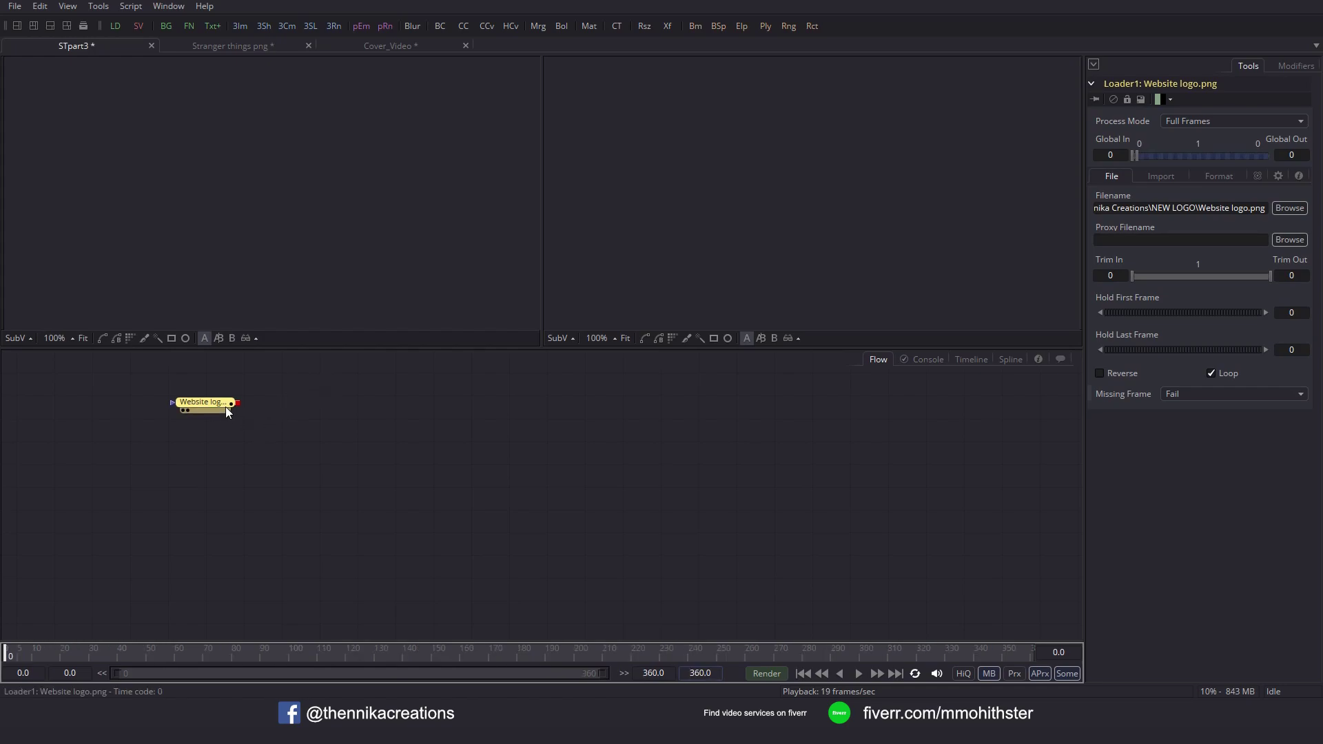
click(219, 406)
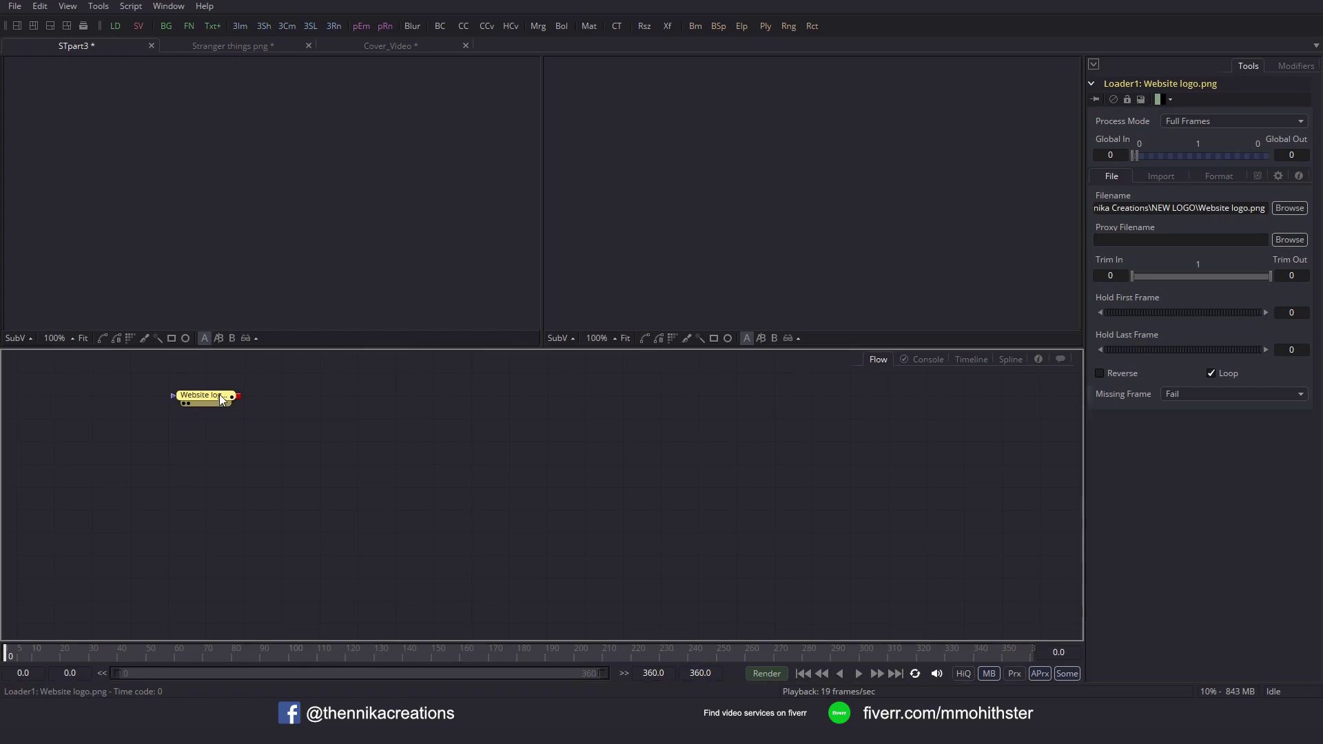
key(1)
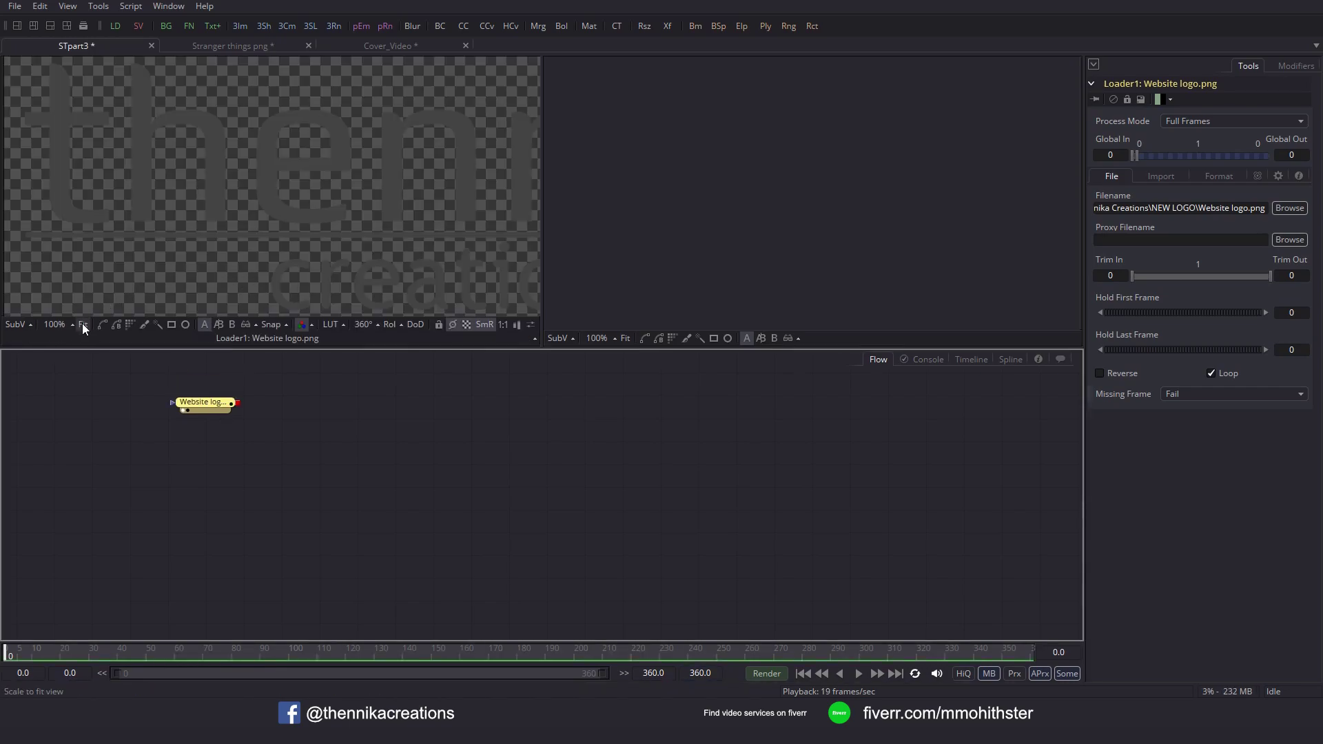
click(82, 324)
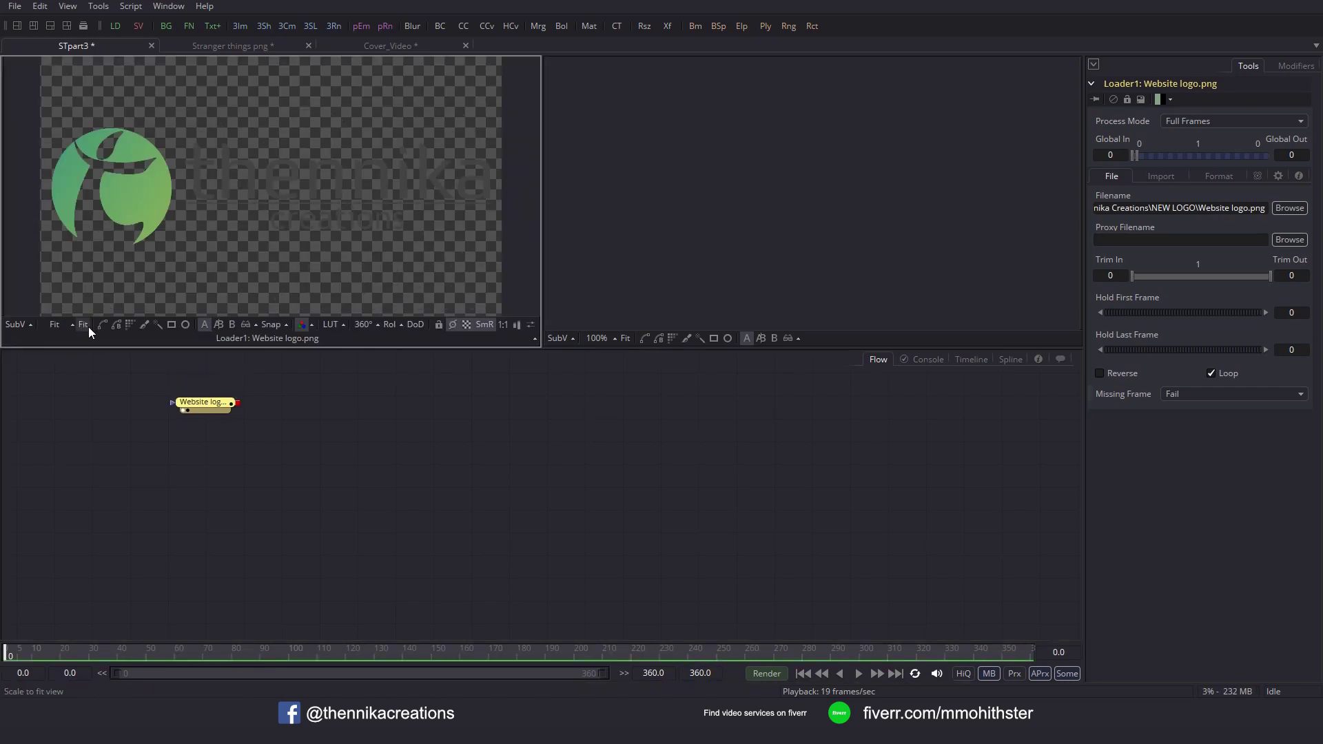
click(468, 325)
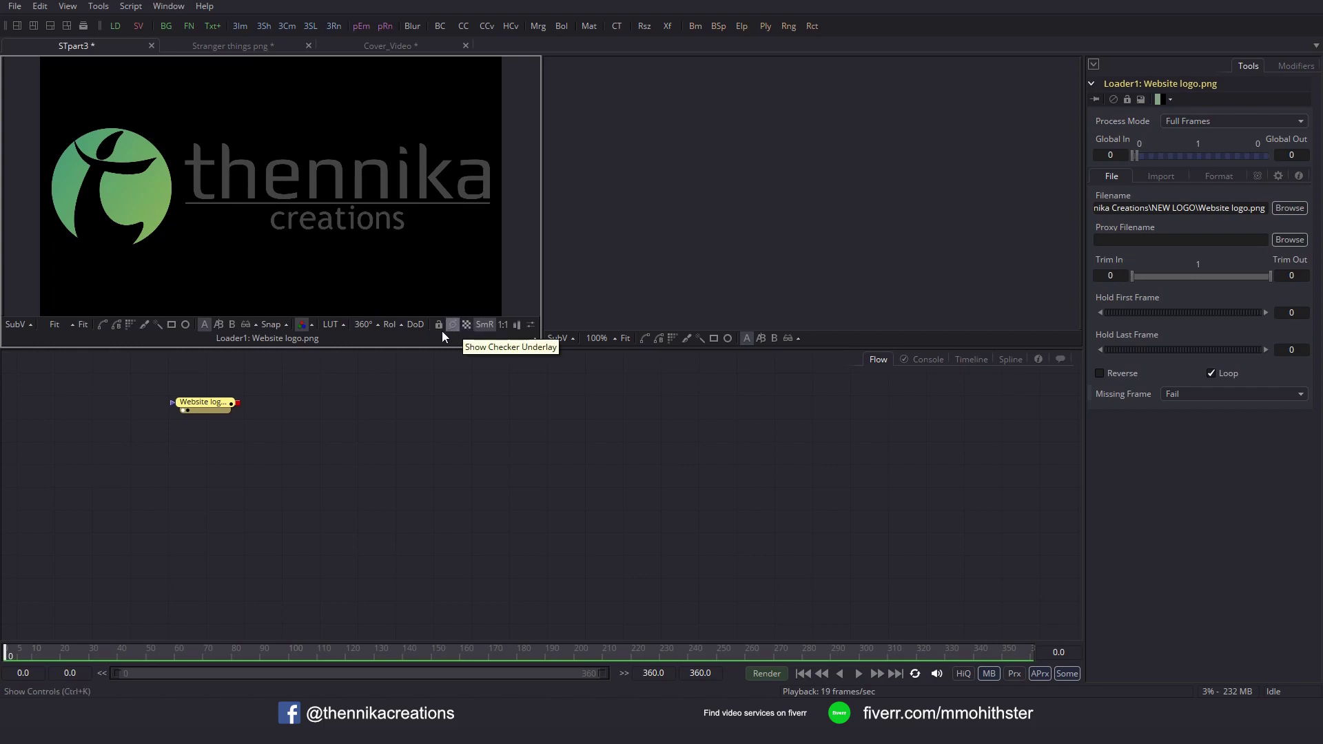
Enable arranging flow tools to the grid and reposition the Website logo node so it snaps to the grid.
right_click(289, 399)
mouse_move(315, 462)
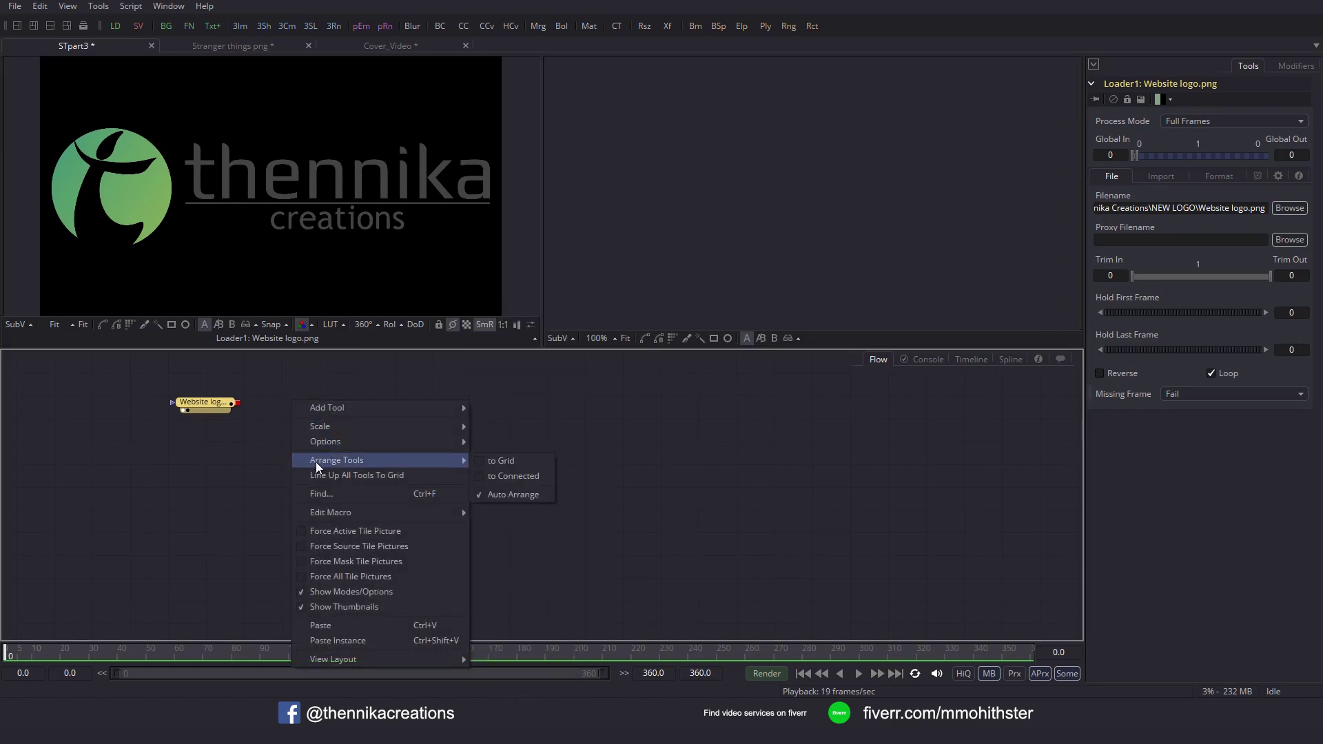
click(499, 462)
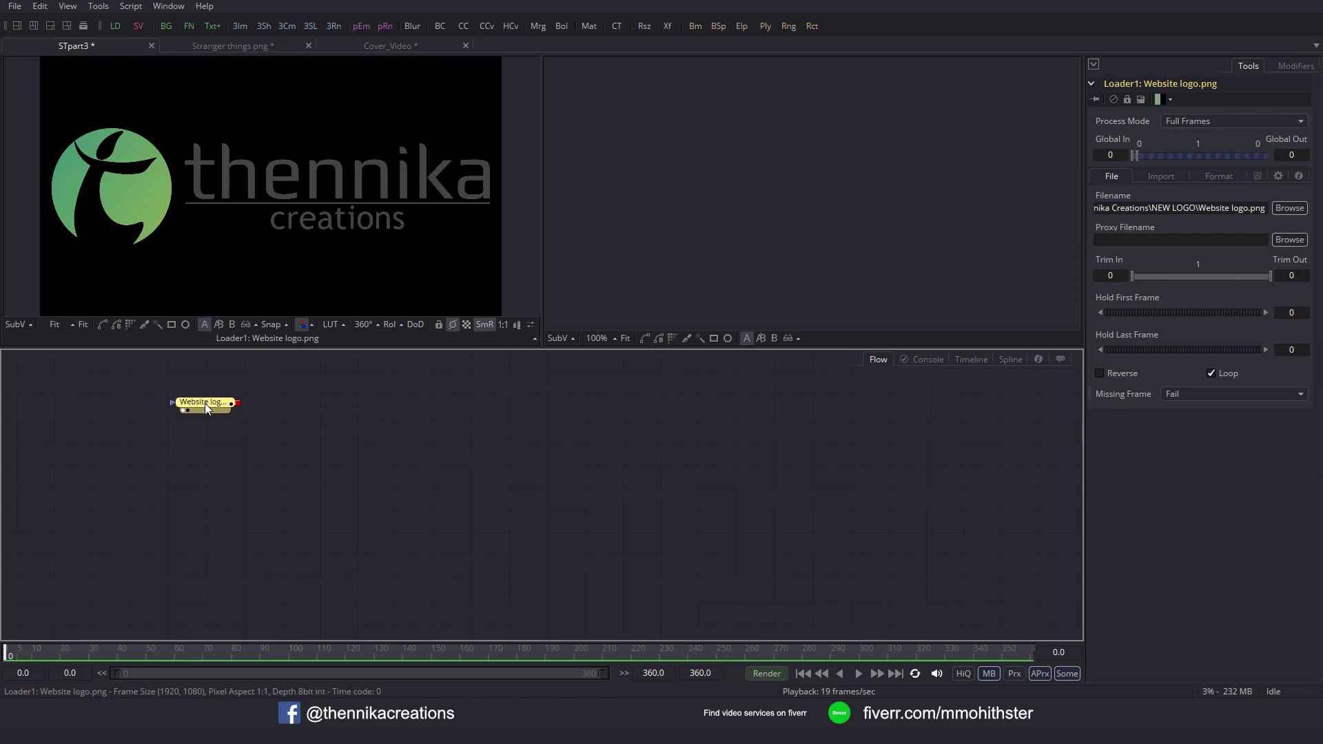
drag(216, 394, 179, 401)
mouse_move(215, 398)
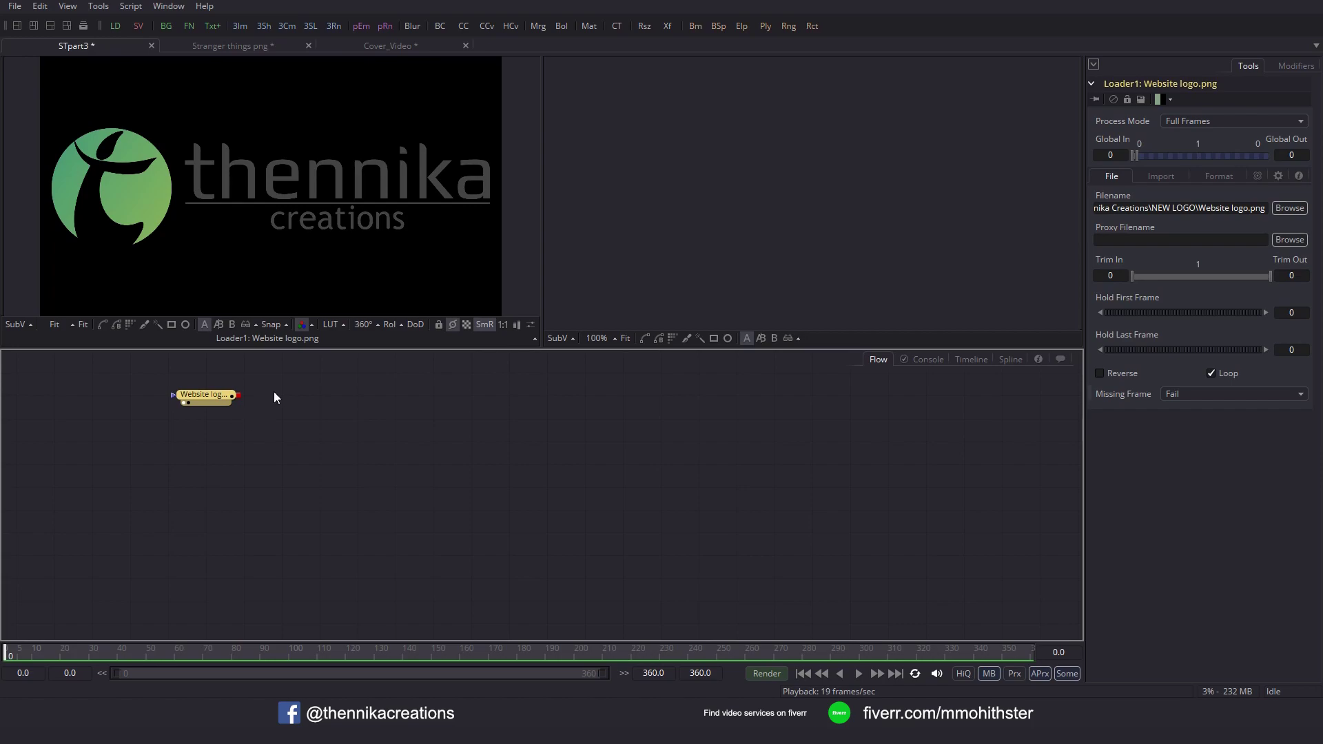
Add a Transform node after the Website logo loader, show it in the first viewer and set its size to 0.7.
click(666, 26)
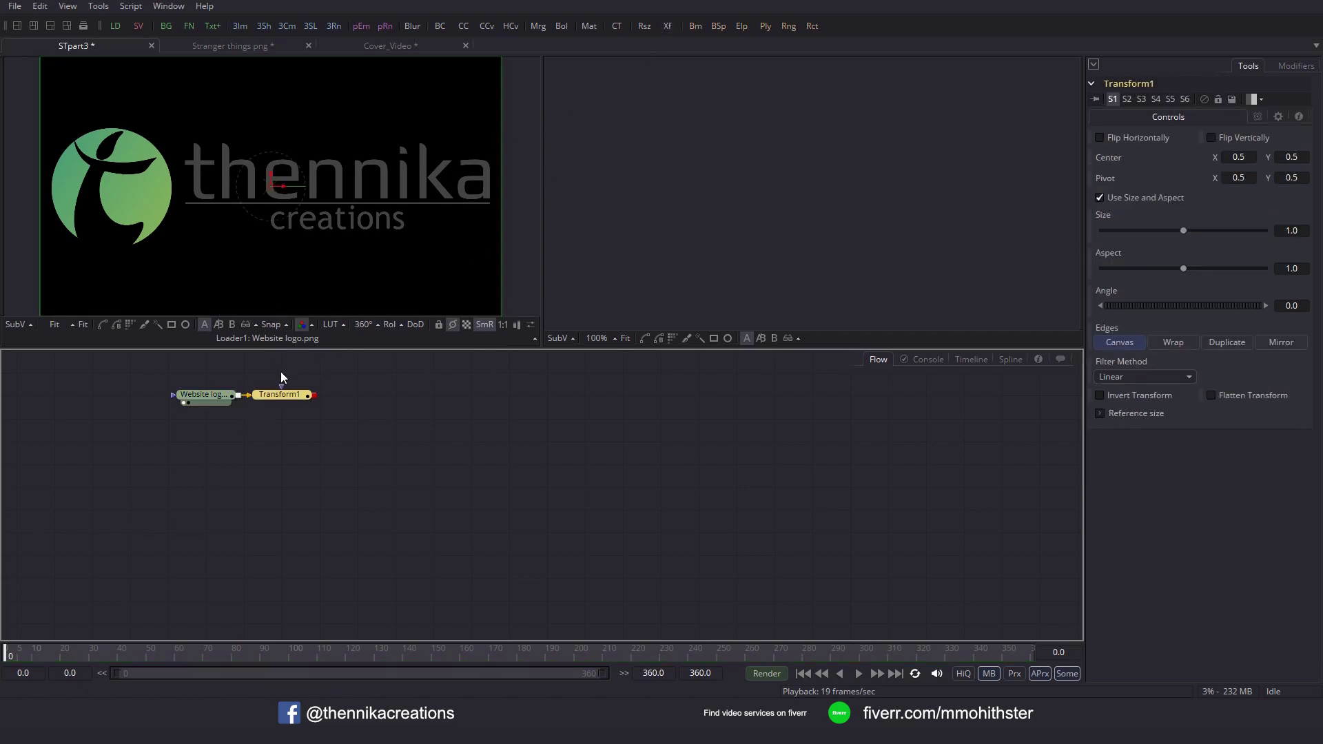
drag(276, 396, 317, 275)
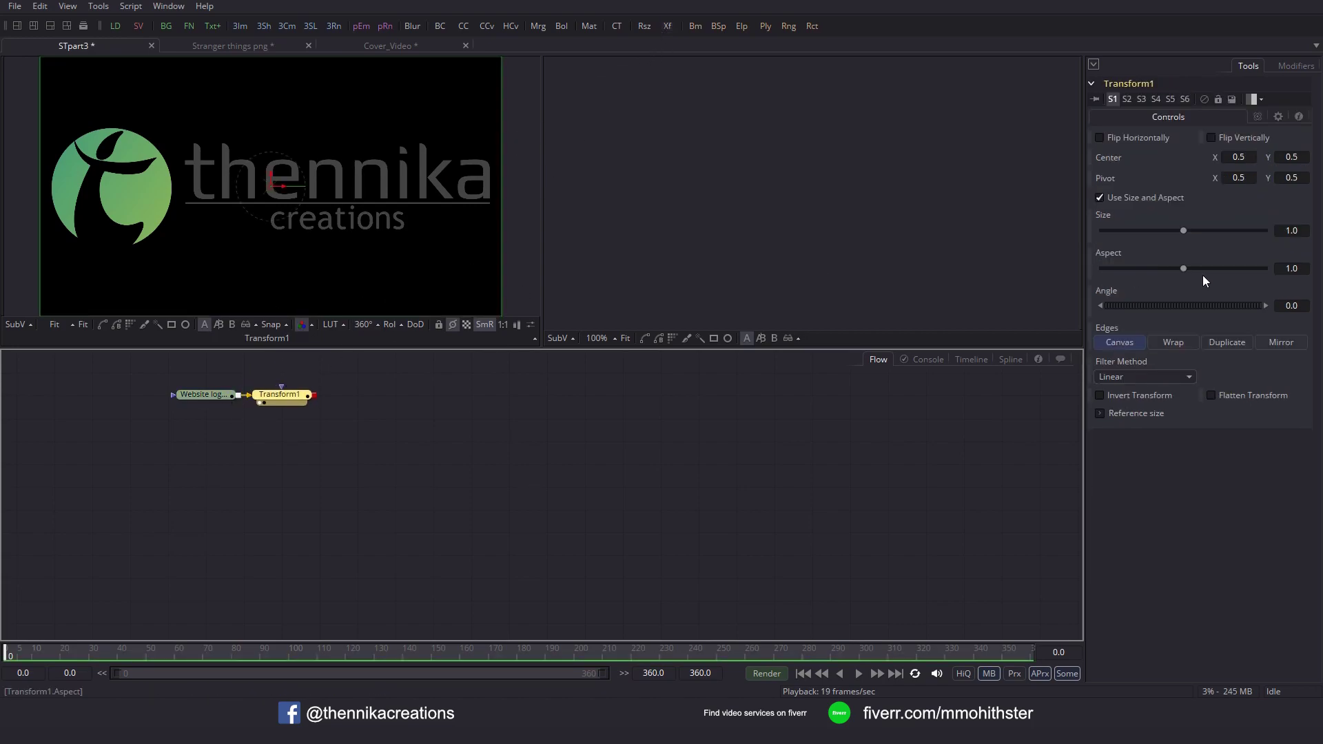
click(1291, 230)
text(0.7)
key(Tab)
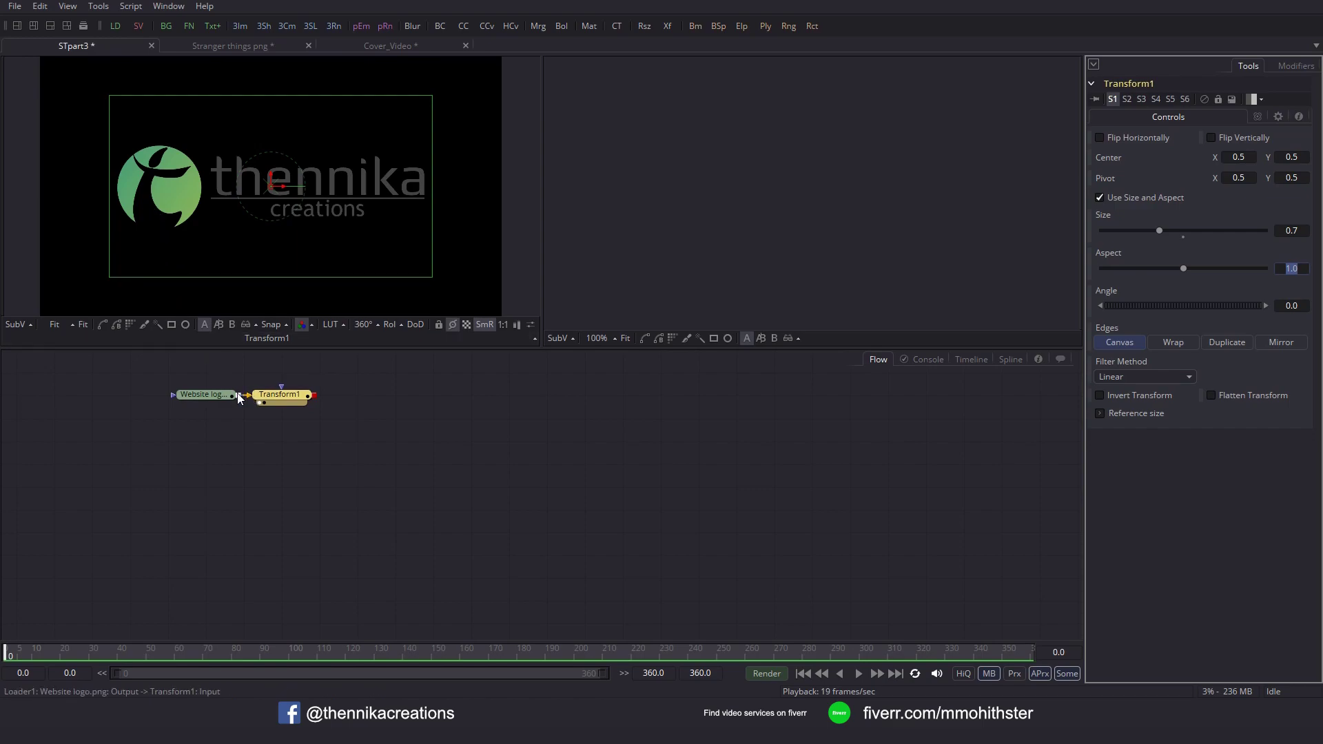
Duplicate the logo loader and Transform pair six times, stacking the copies in rows below the original.
drag(163, 372, 353, 424)
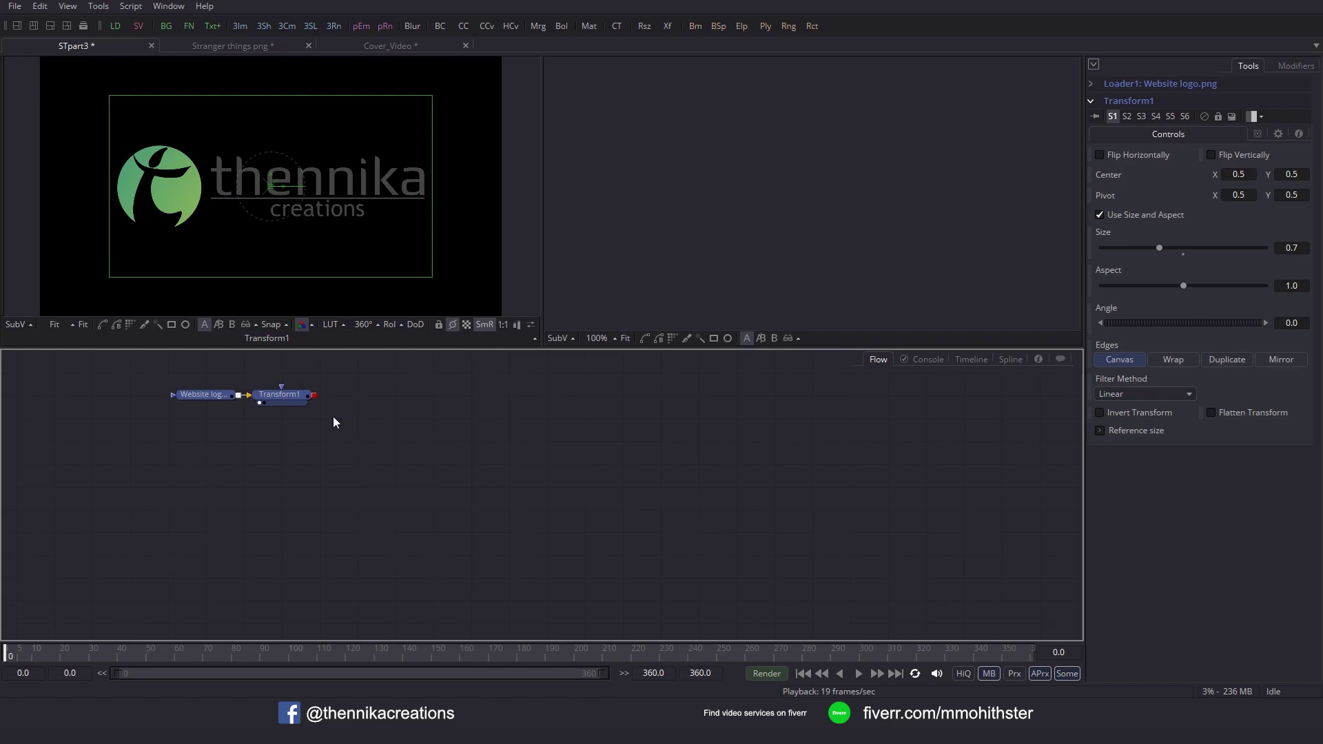
click(204, 424)
key(ctrl+v)
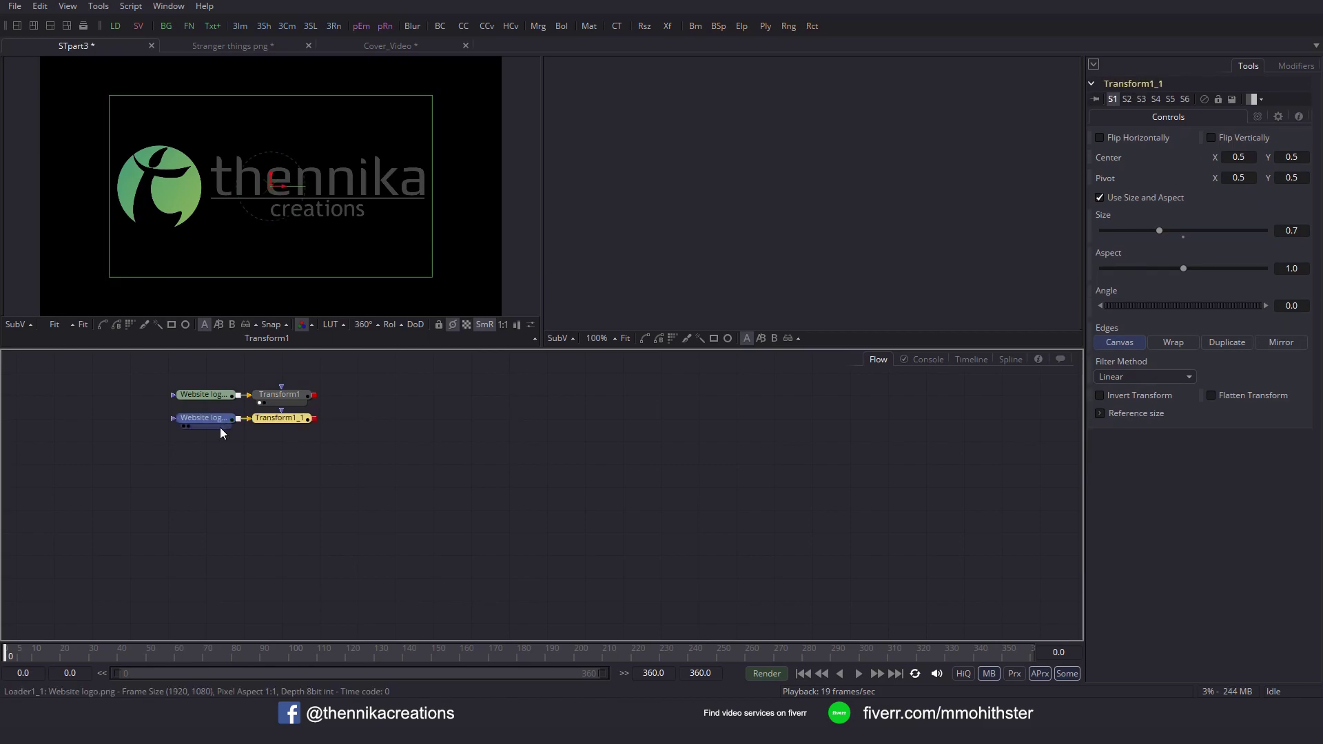
click(207, 447)
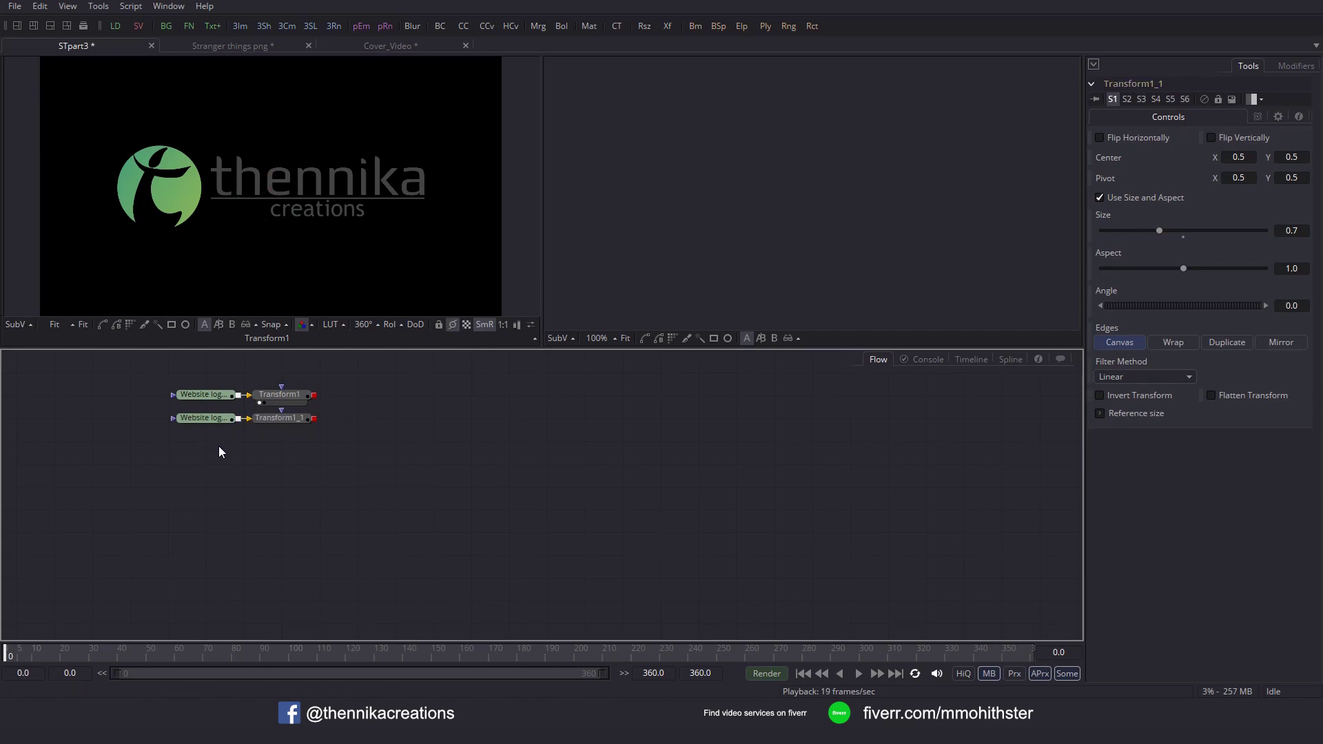
key(ctrl+v)
click(218, 475)
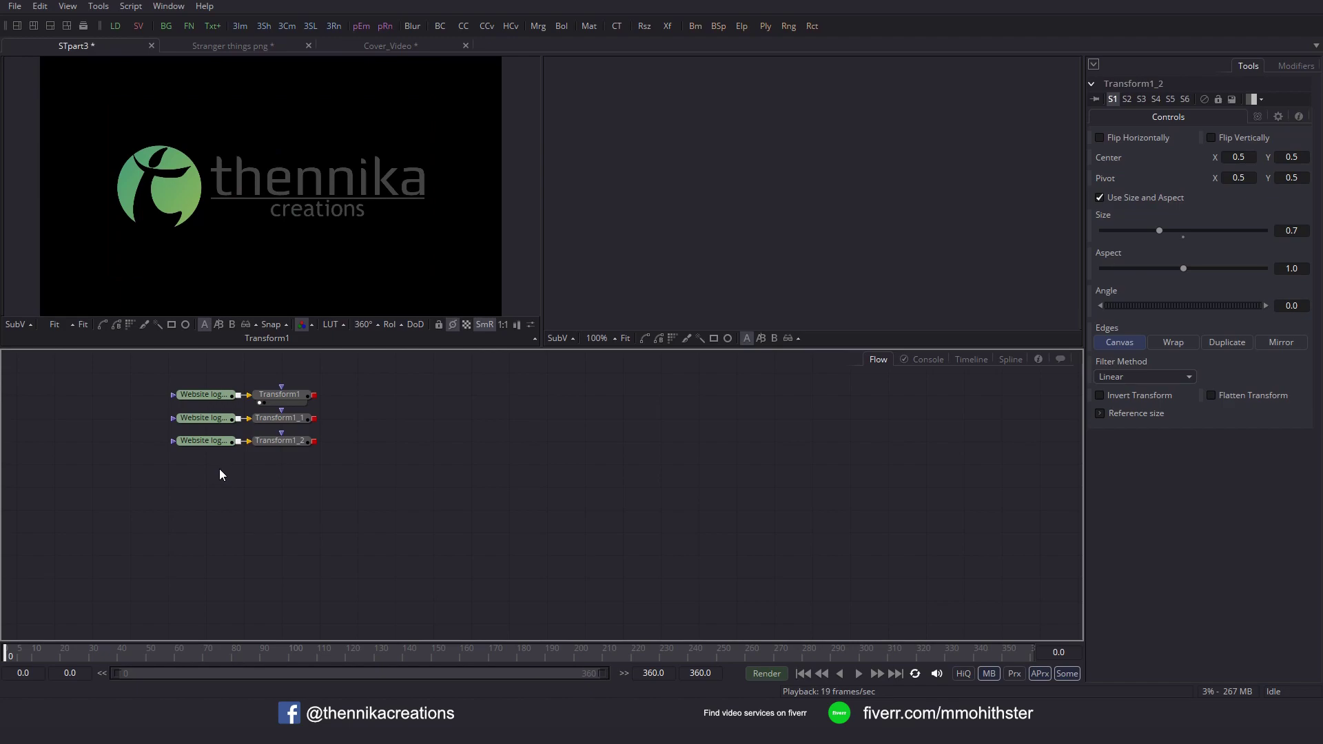
key(ctrl+v)
click(224, 482)
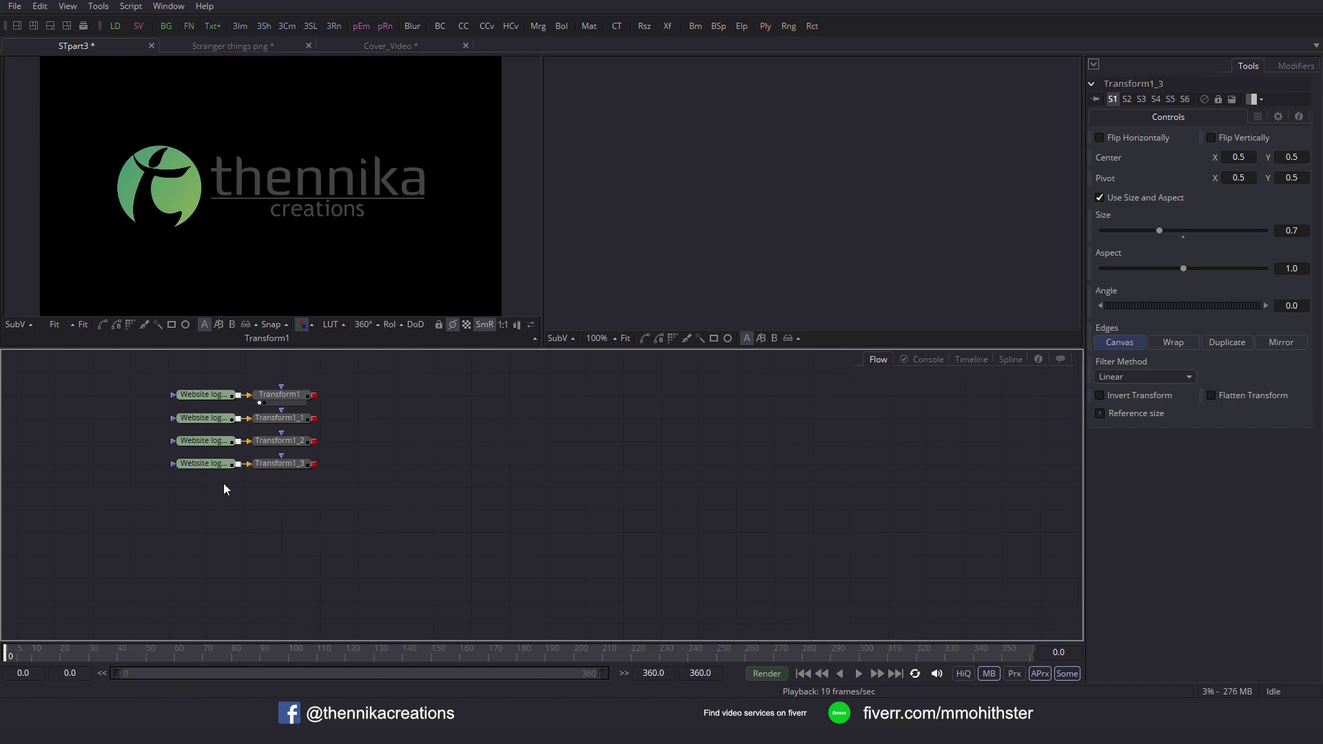
key(ctrl+v)
click(230, 507)
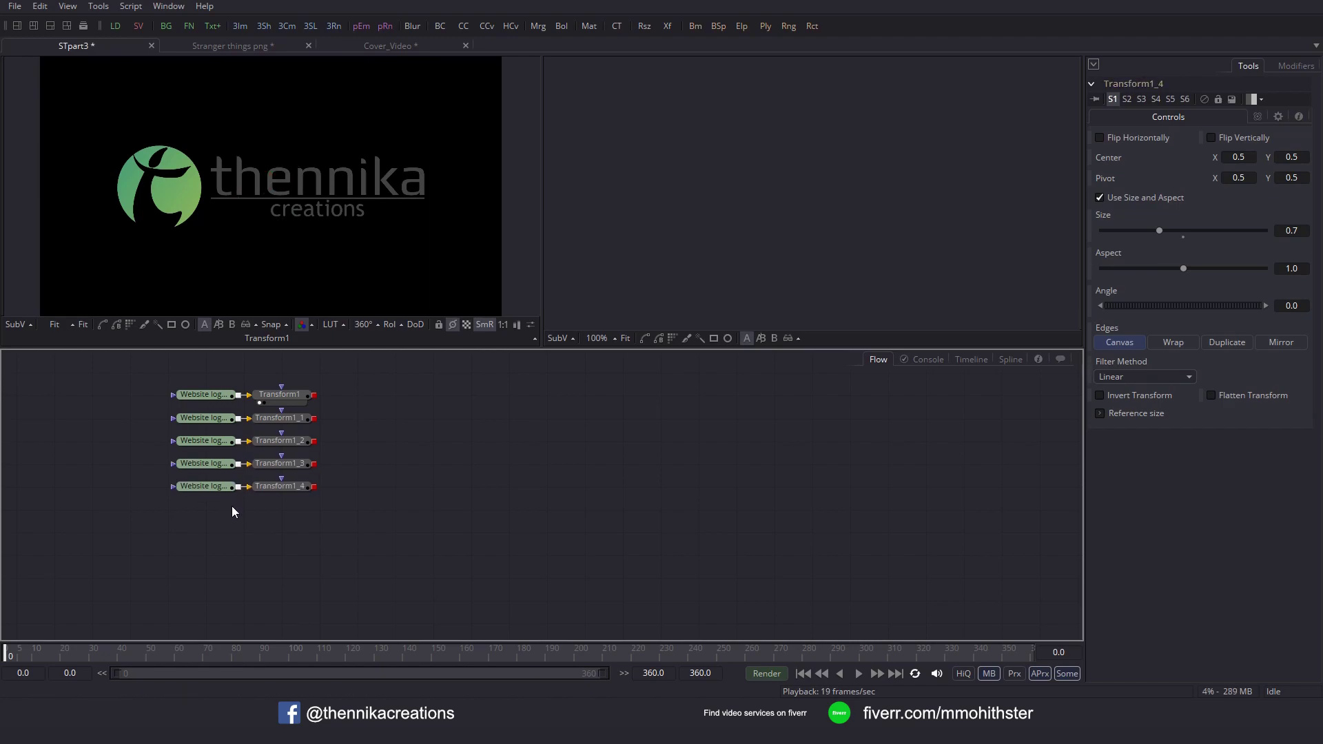
key(ctrl+v)
click(234, 539)
key(ctrl+v)
drag(274, 548, 226, 509)
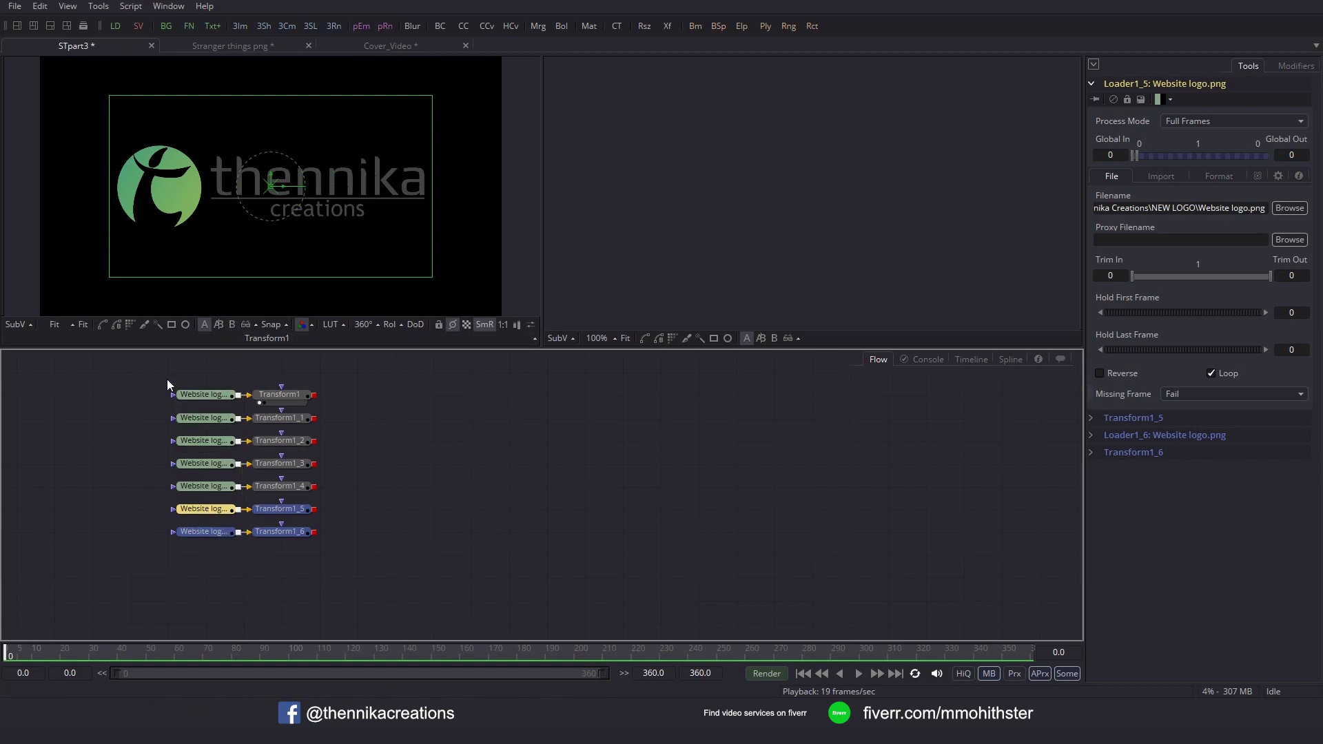
Mask the first logo loader with a Rectangle fitted around the round icon, center X about 0.15 and width about 0.28.
click(211, 397)
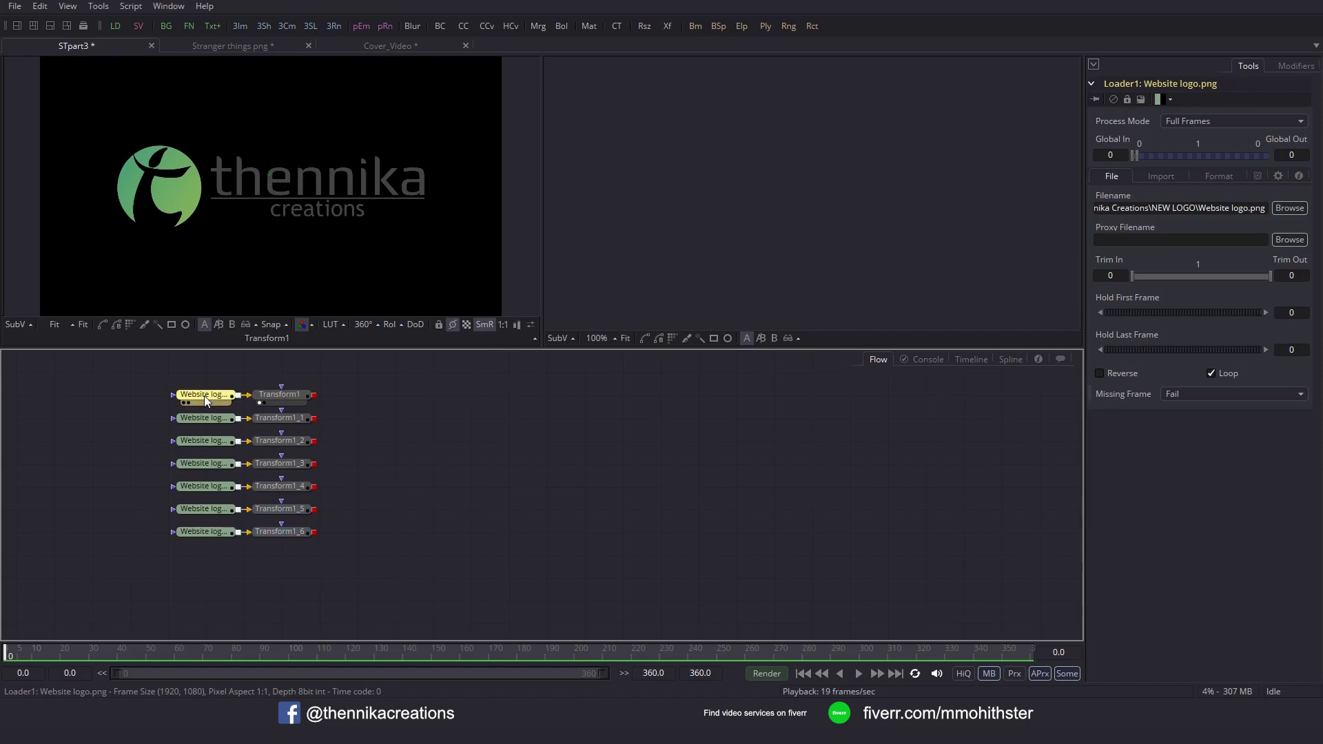
click(172, 324)
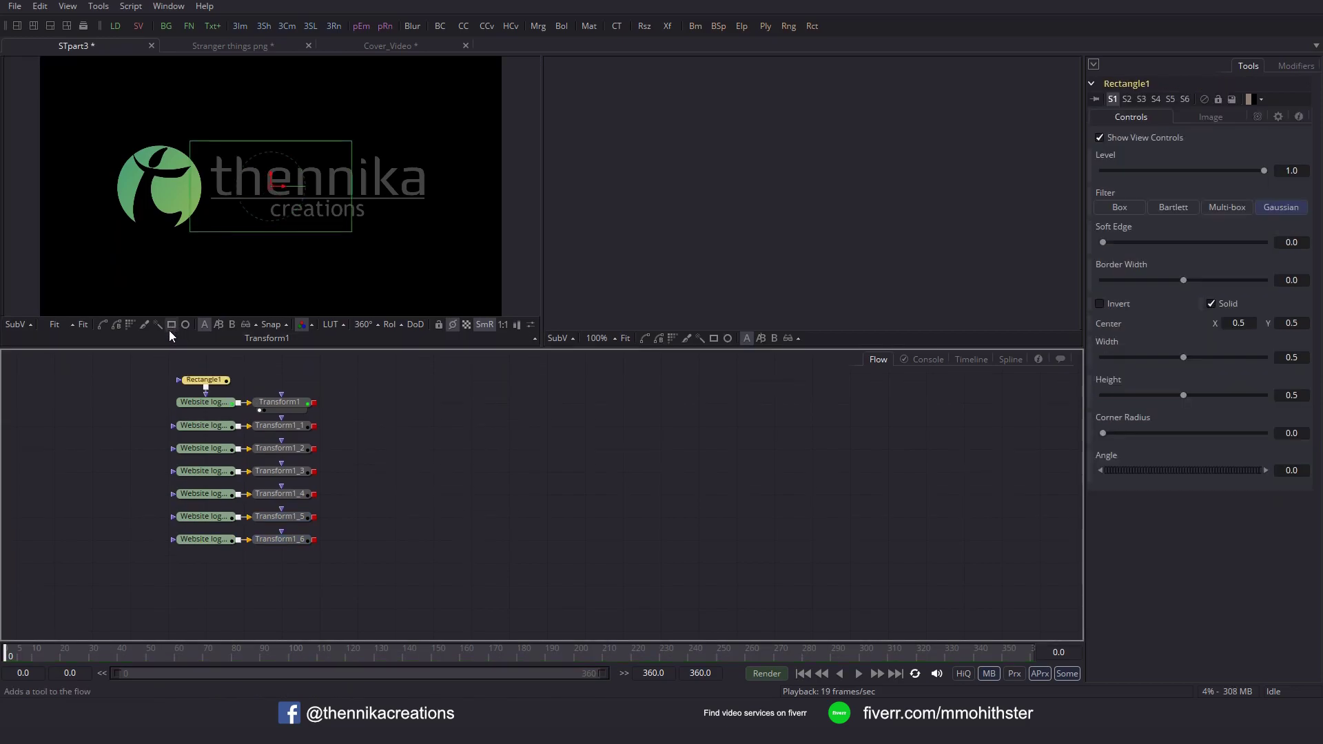
drag(205, 382, 117, 404)
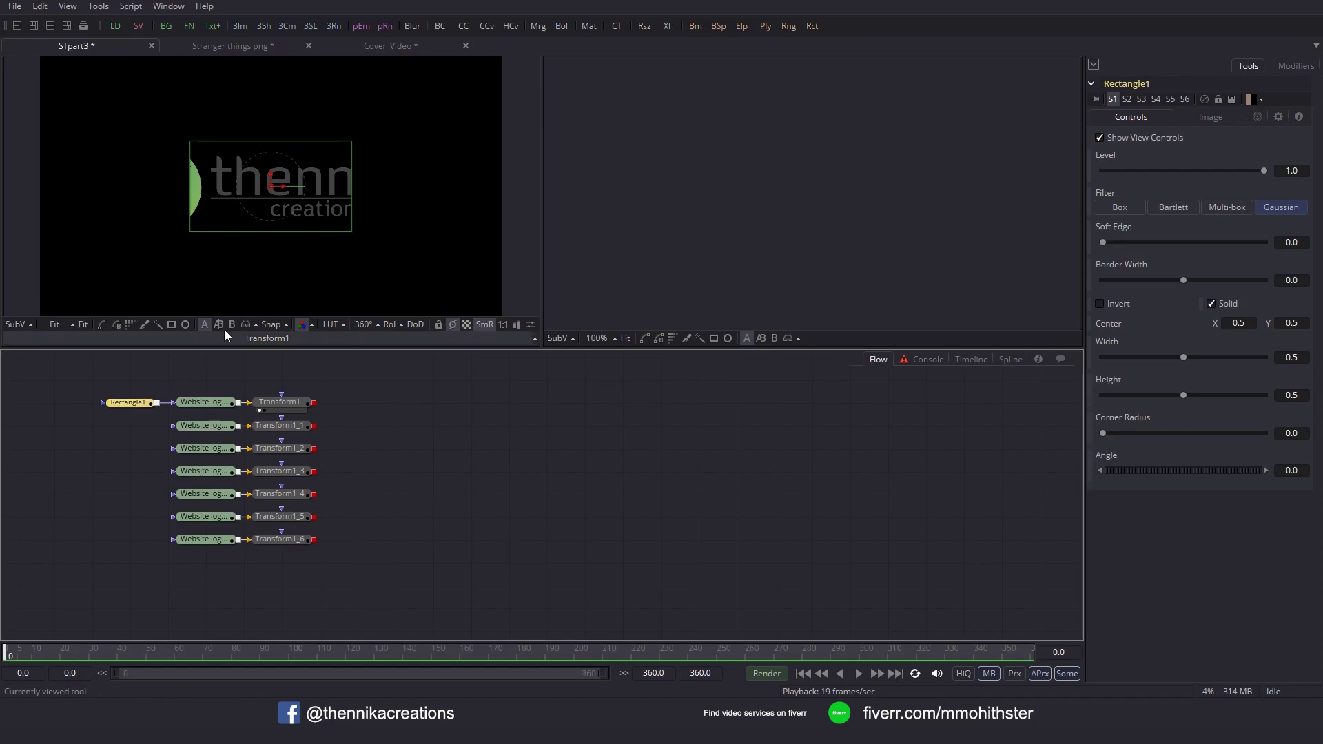
drag(275, 188, 167, 184)
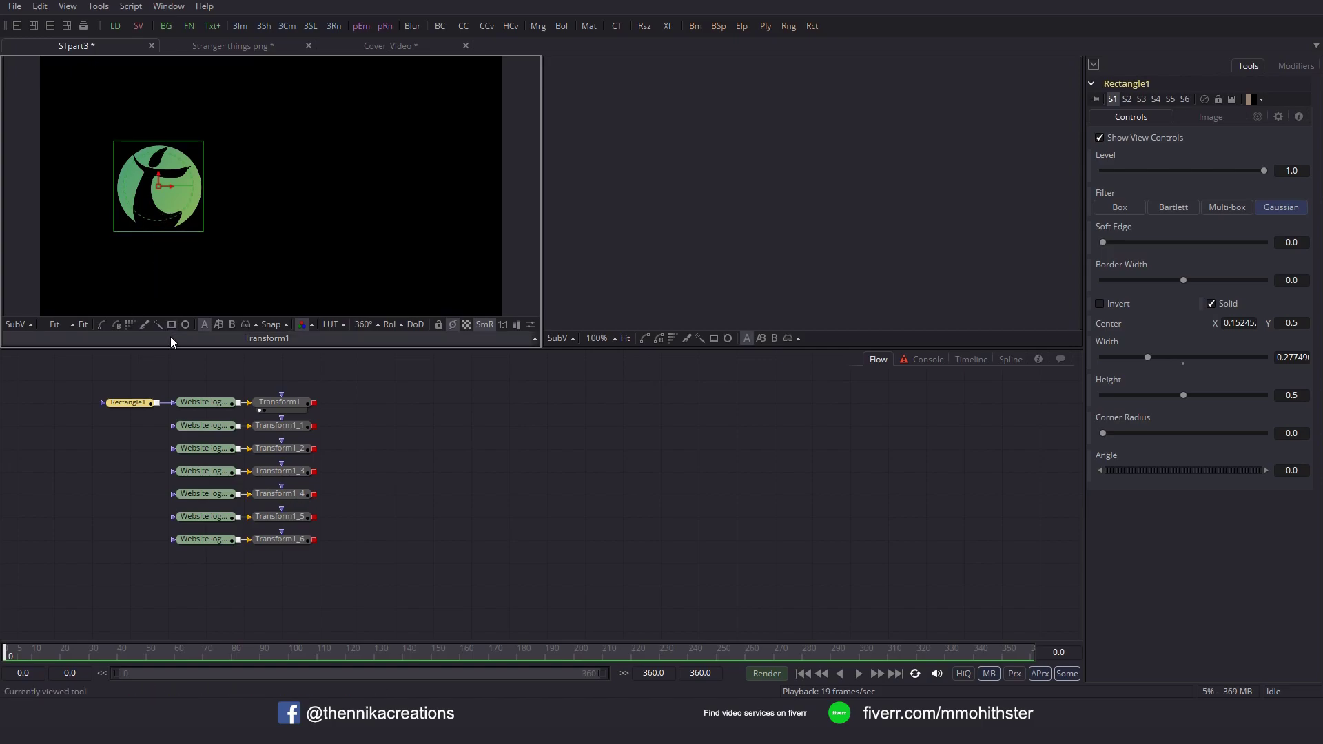
click(293, 403)
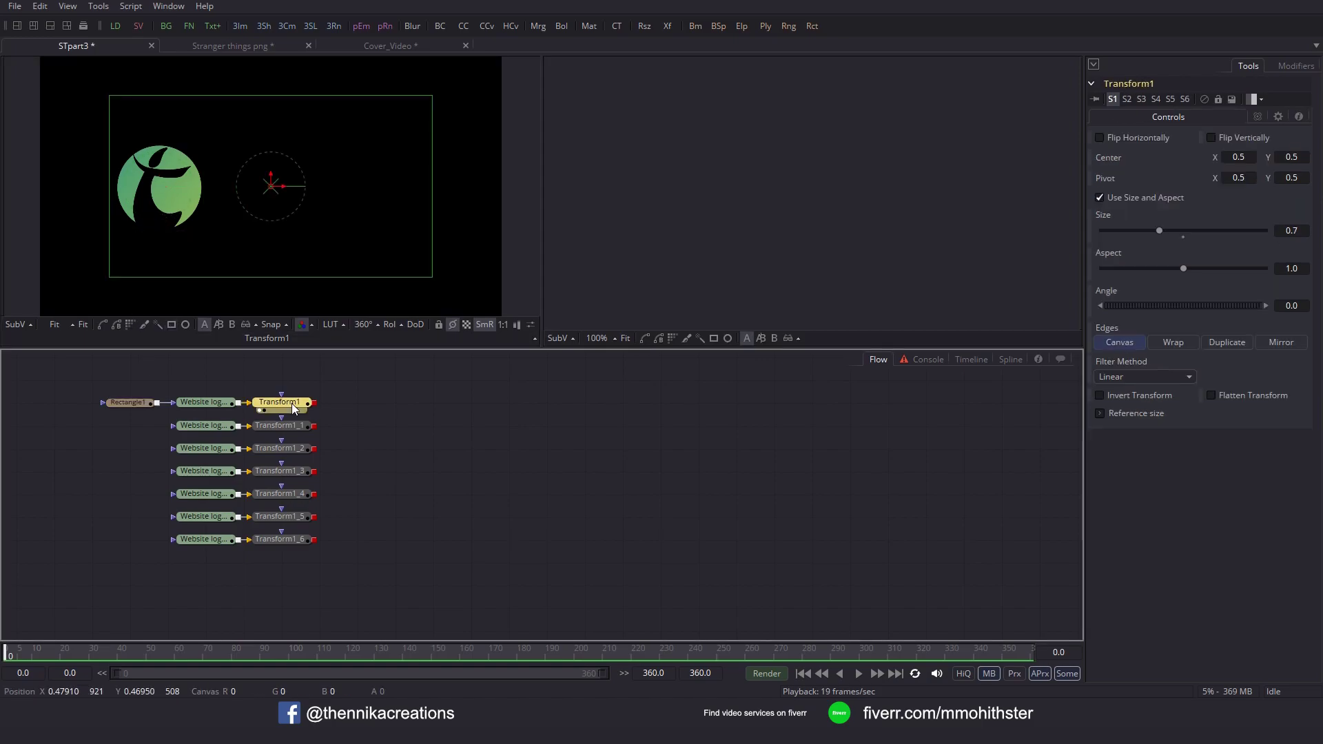
drag(297, 185, 267, 200)
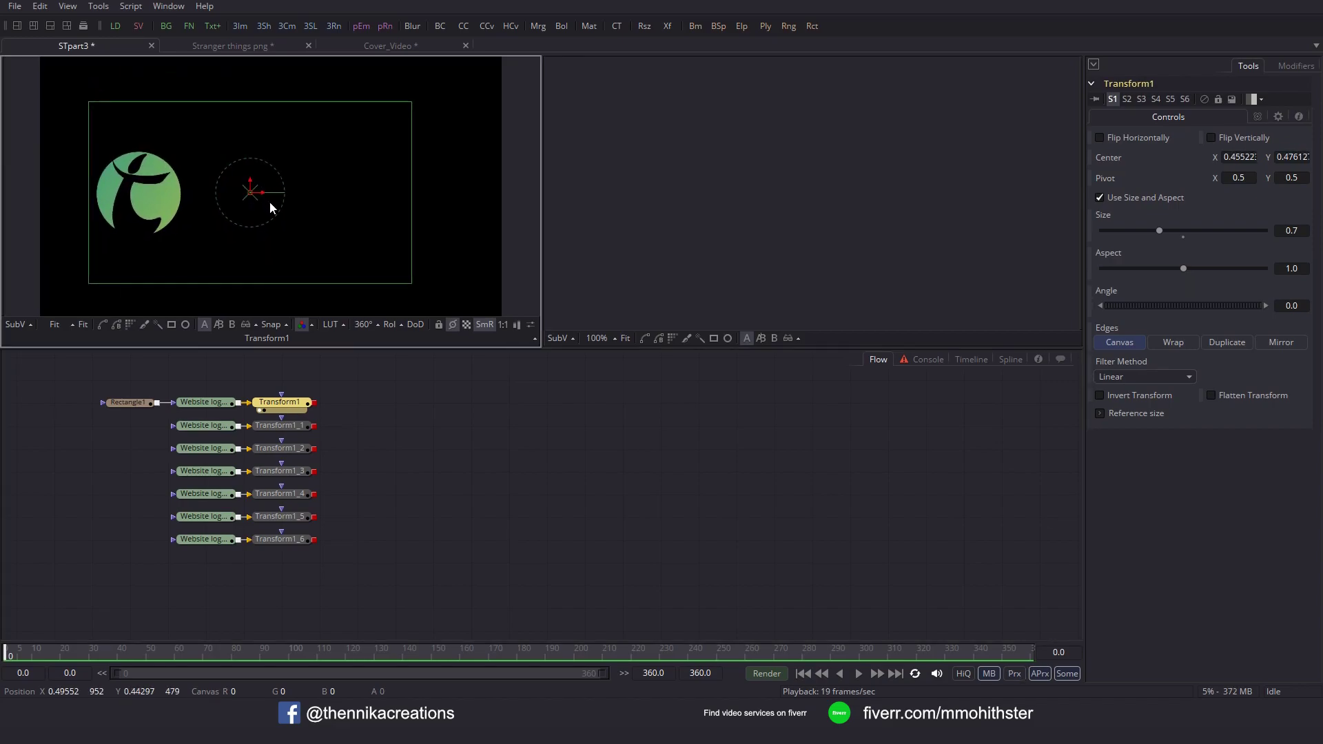
key(ctrl+z)
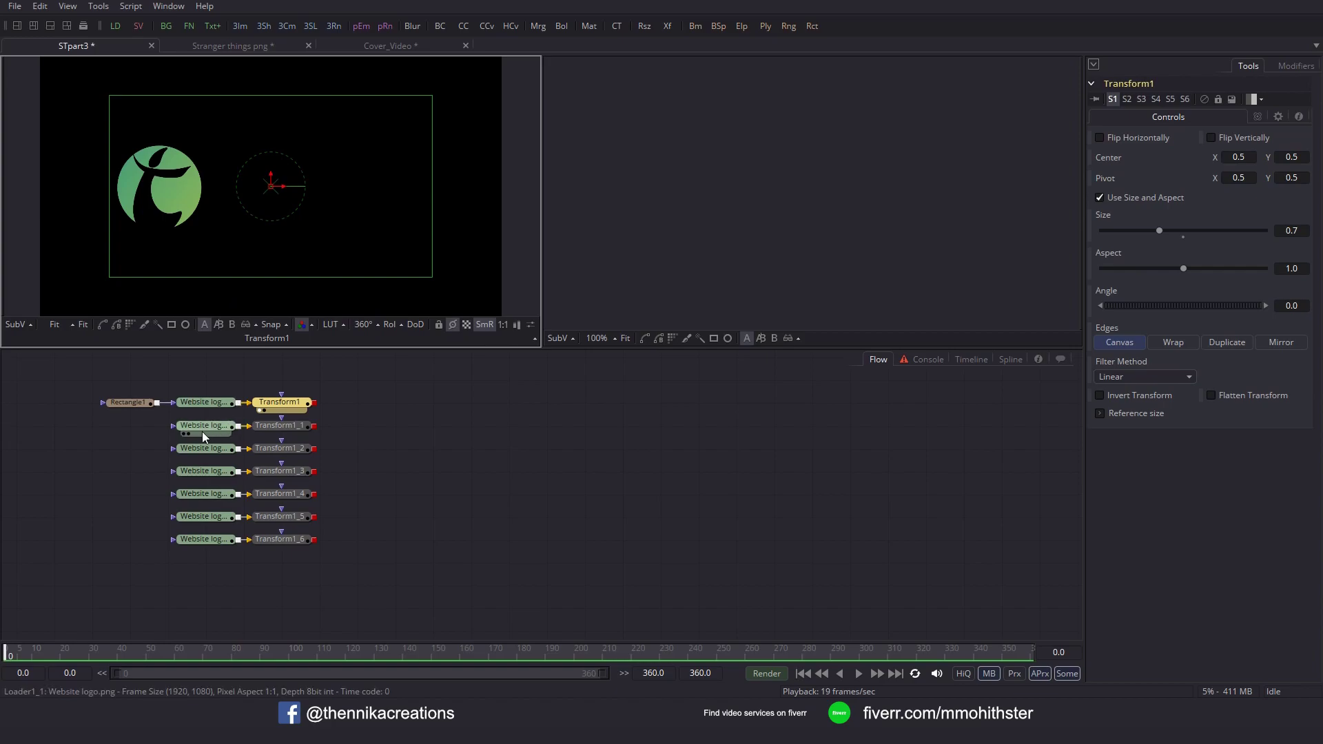
Add a second Rectangle mask, connect it to the second logo loader and show that loader in the first viewer.
click(131, 424)
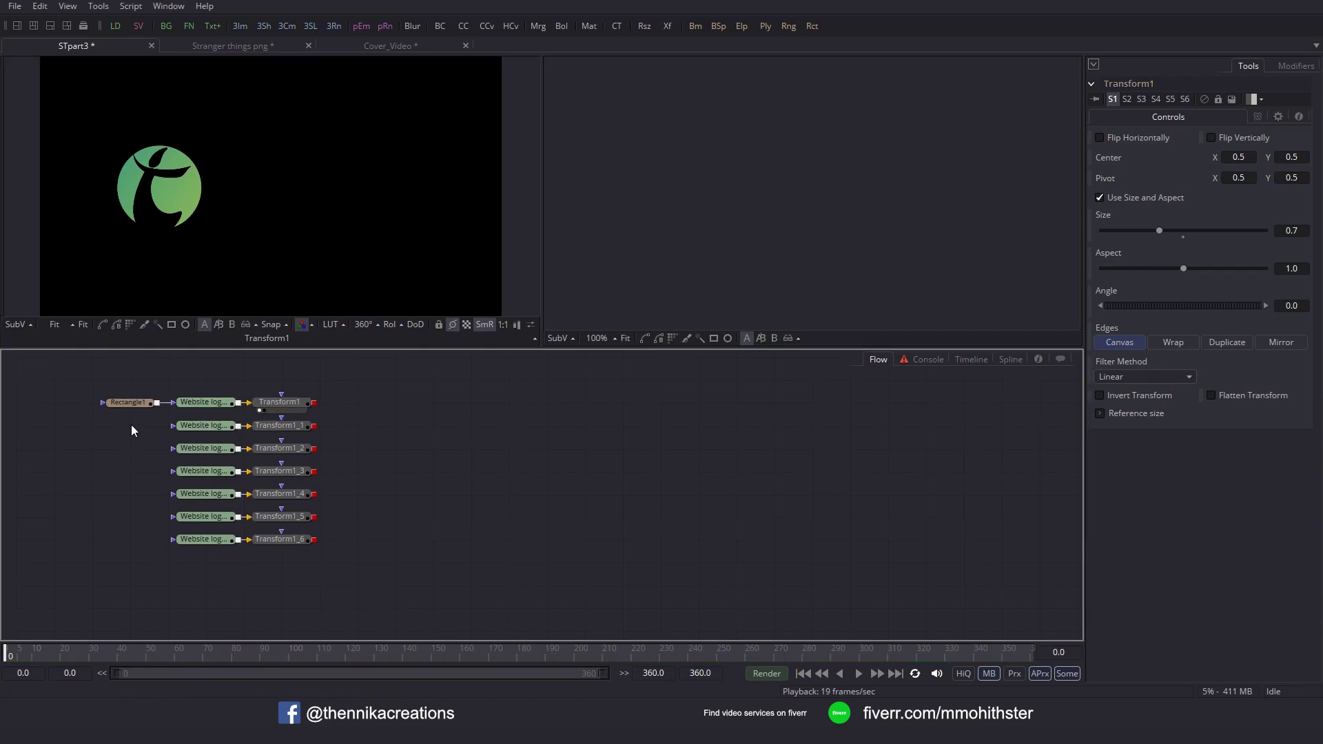
click(173, 323)
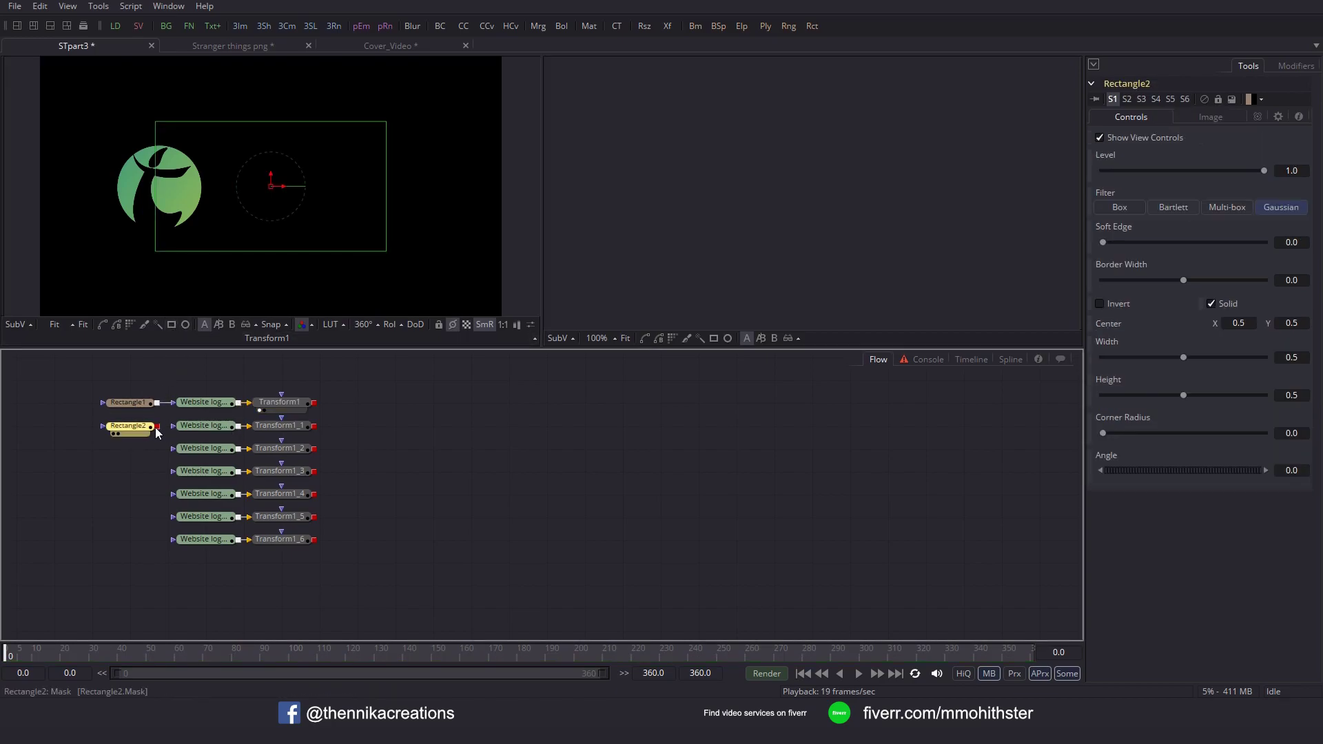
drag(158, 427, 192, 432)
drag(209, 428, 245, 273)
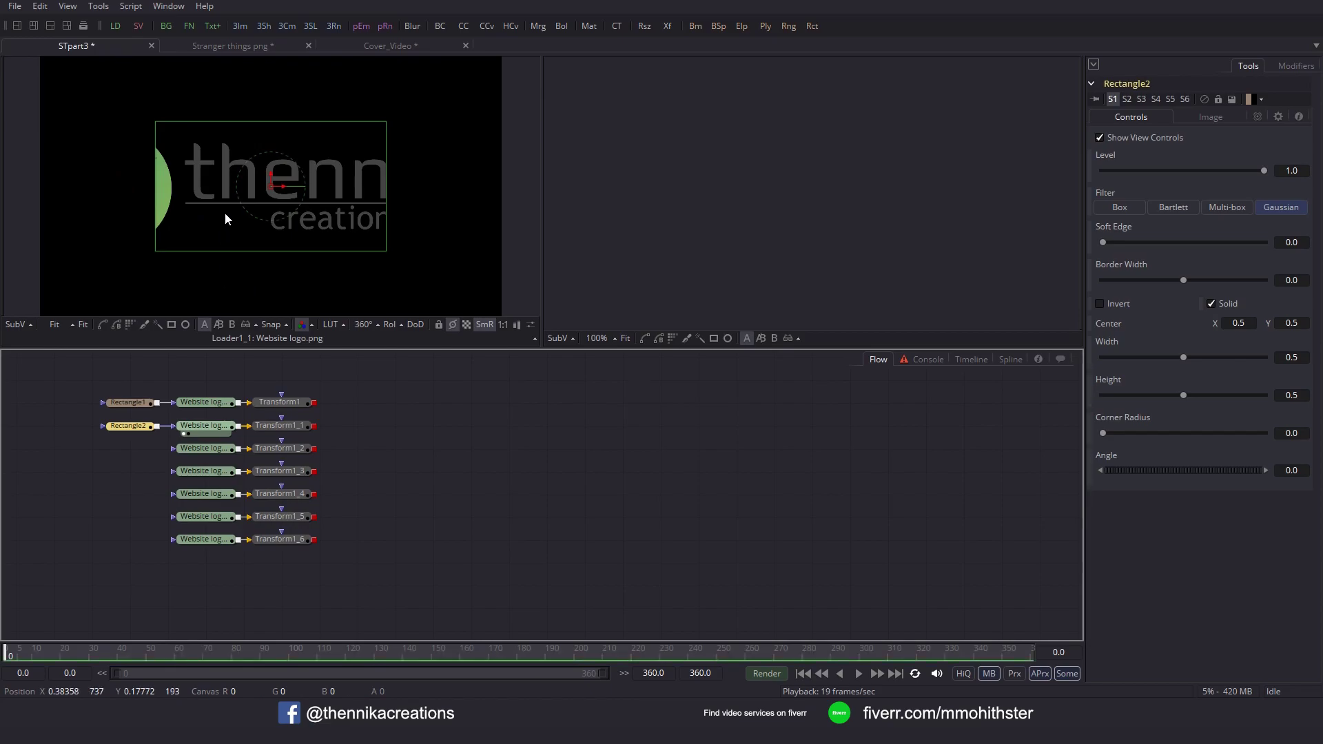
Fit the second Rectangle mask around the letter "h", centered at about 0.43, 0.69 with a width of about 0.08.
drag(267, 176, 269, 128)
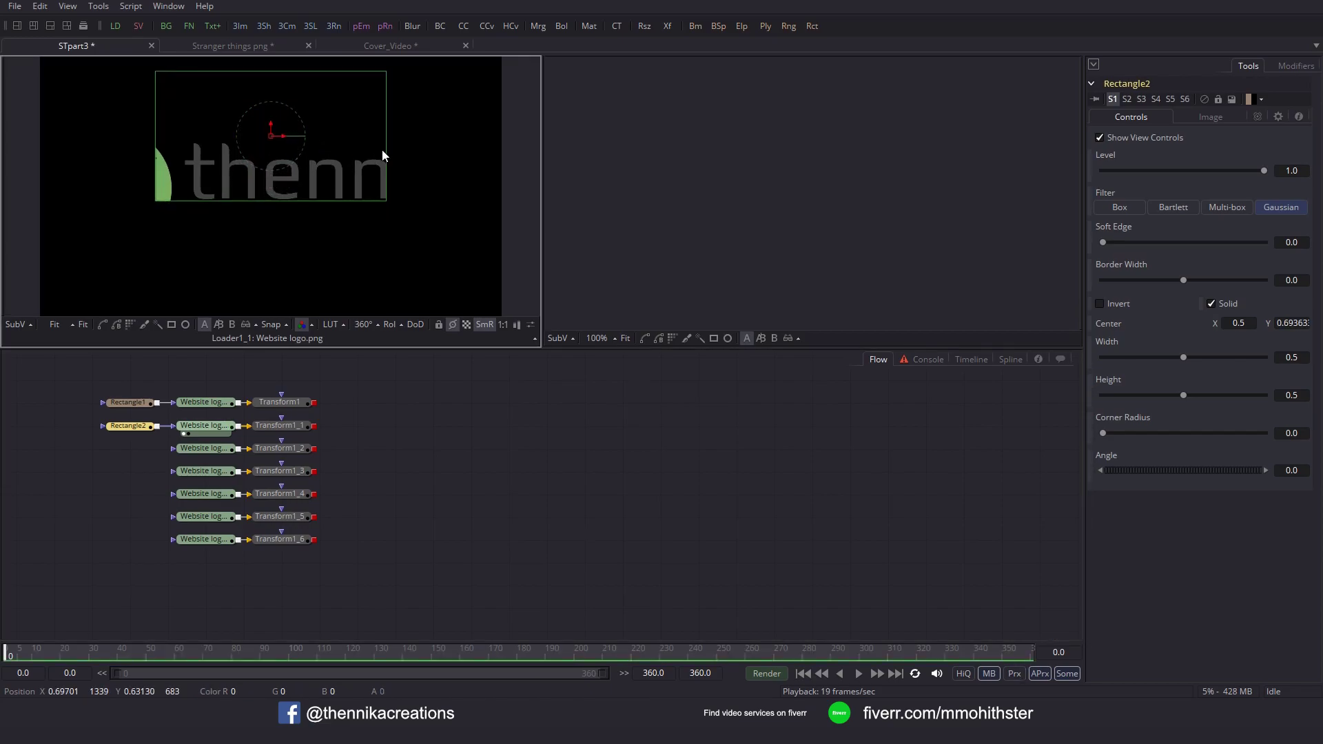
drag(384, 154, 255, 140)
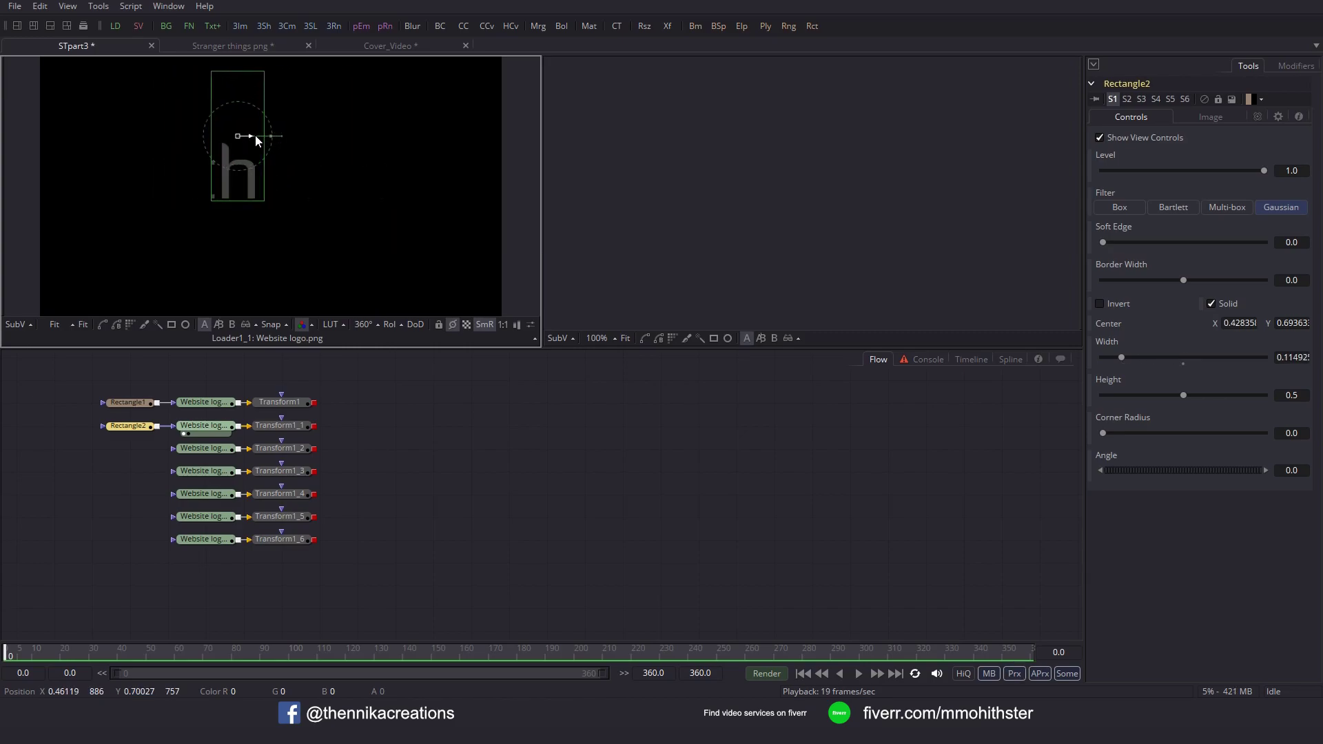
scroll(406, 220, up, 4)
scroll(331, 265, down, 1)
scroll(198, 242, up, 3)
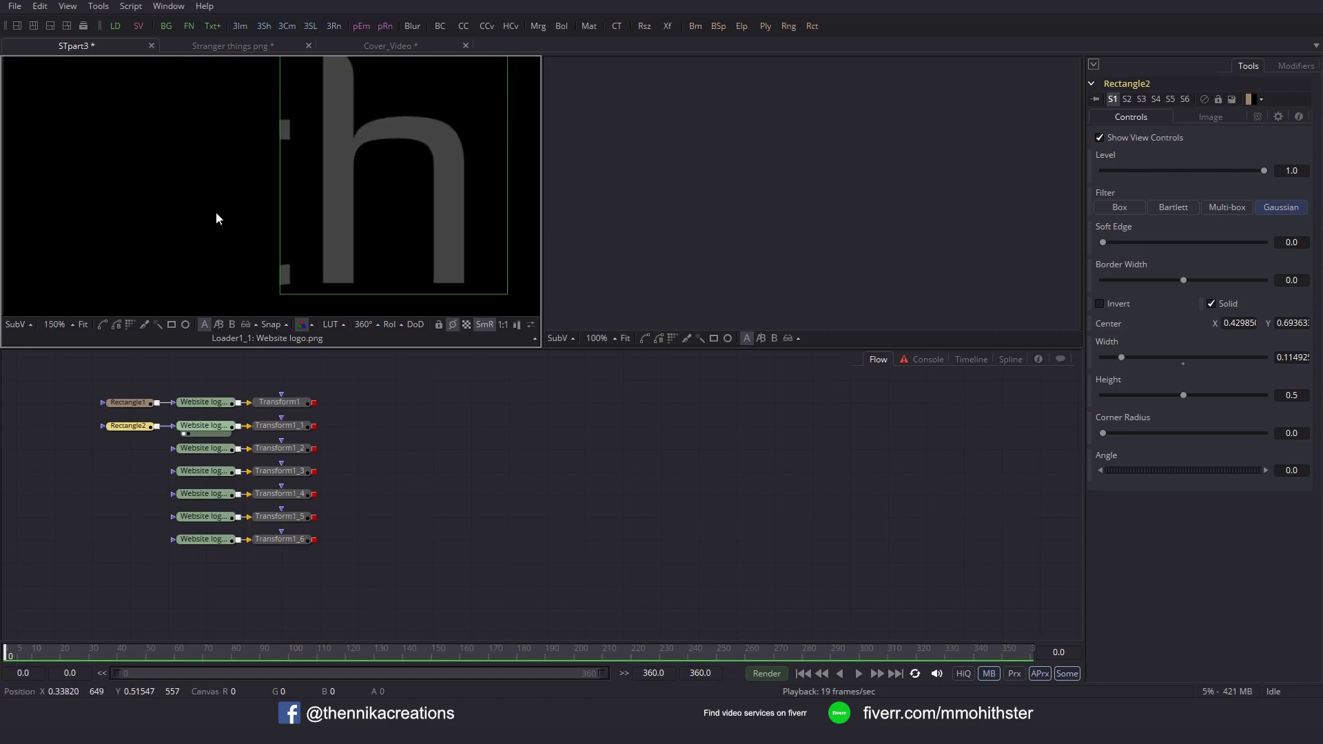
drag(495, 183, 461, 184)
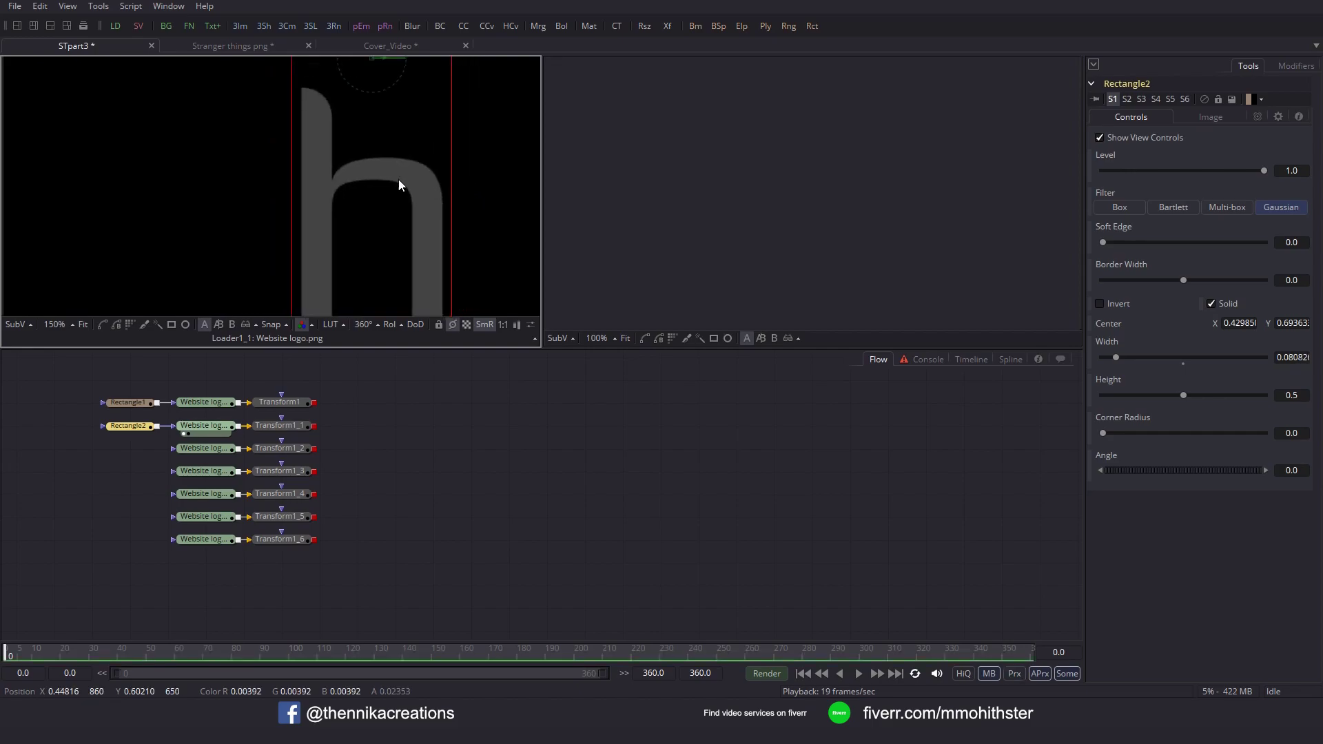
click(83, 324)
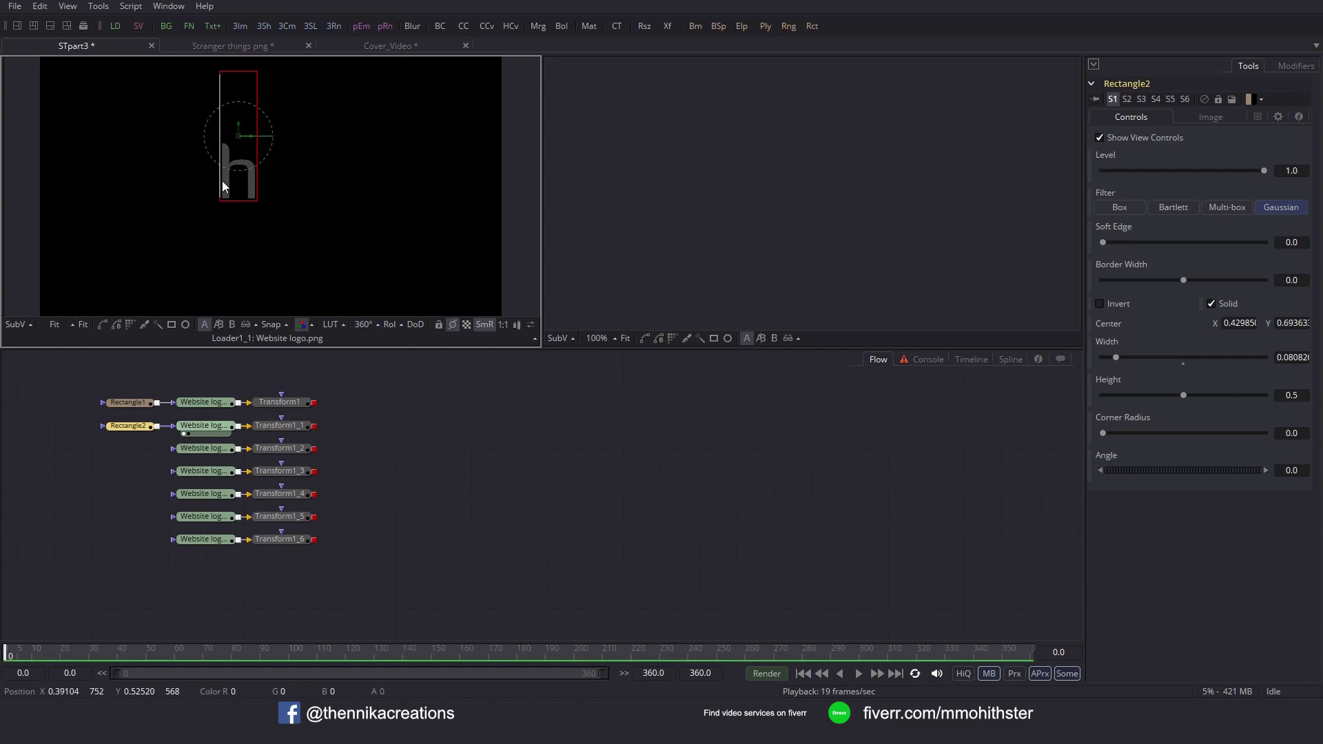
click(130, 429)
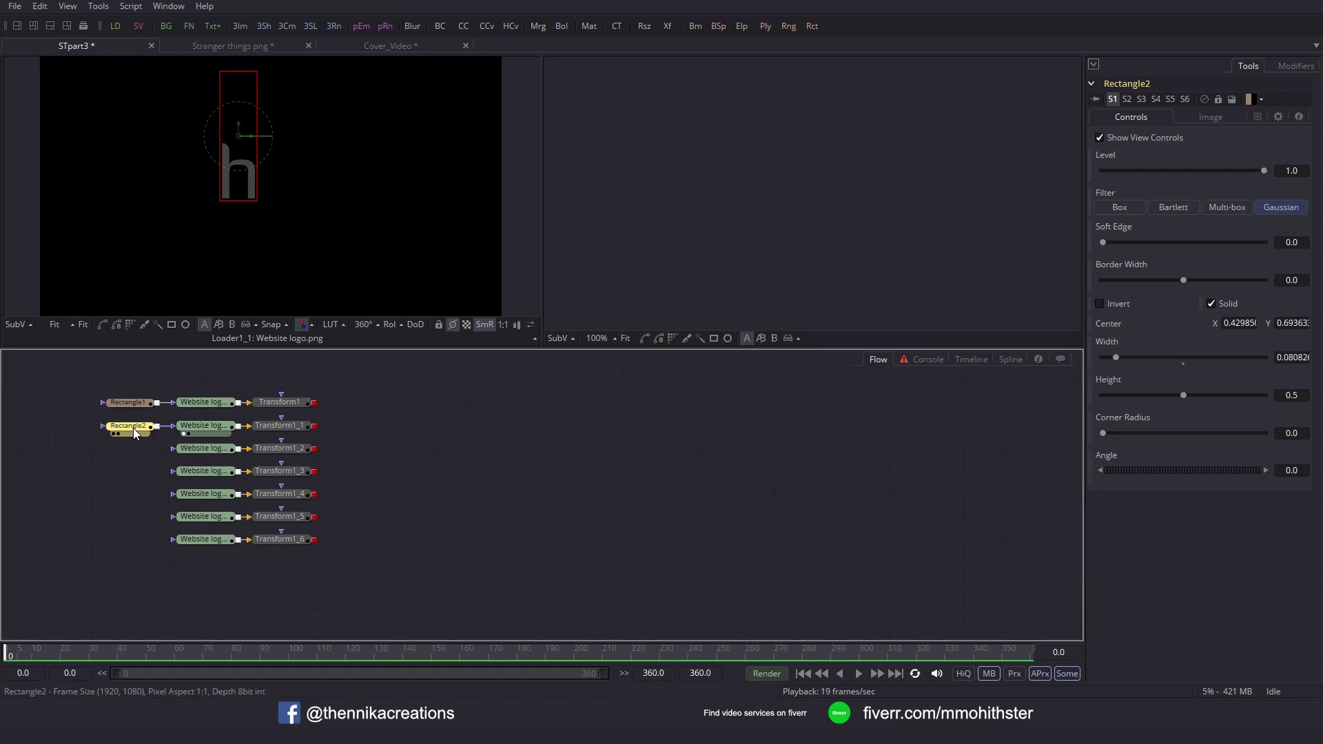
Copy the second Rectangle mask to the third logo loader and fit it around the letter "k", centered at about 0.86, 0.69, width about 0.09.
click(127, 449)
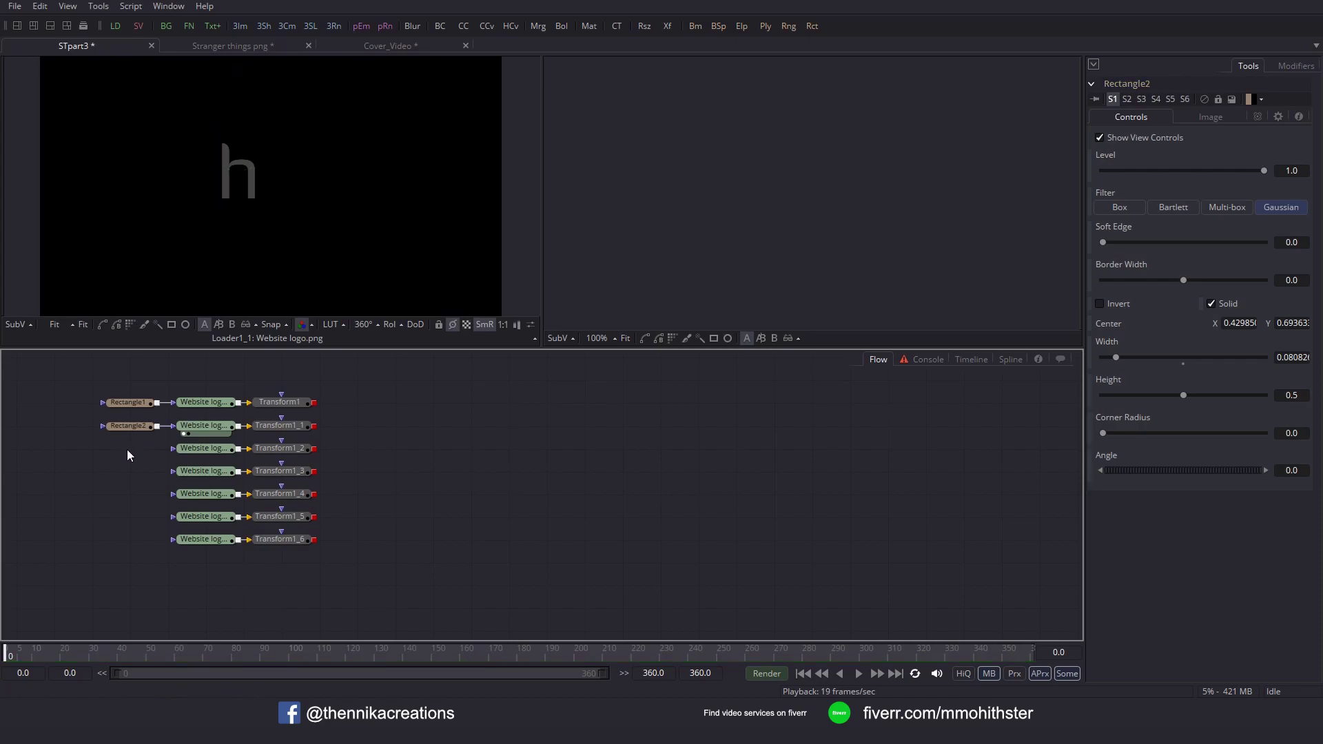
key(ctrl+v)
drag(157, 449, 218, 455)
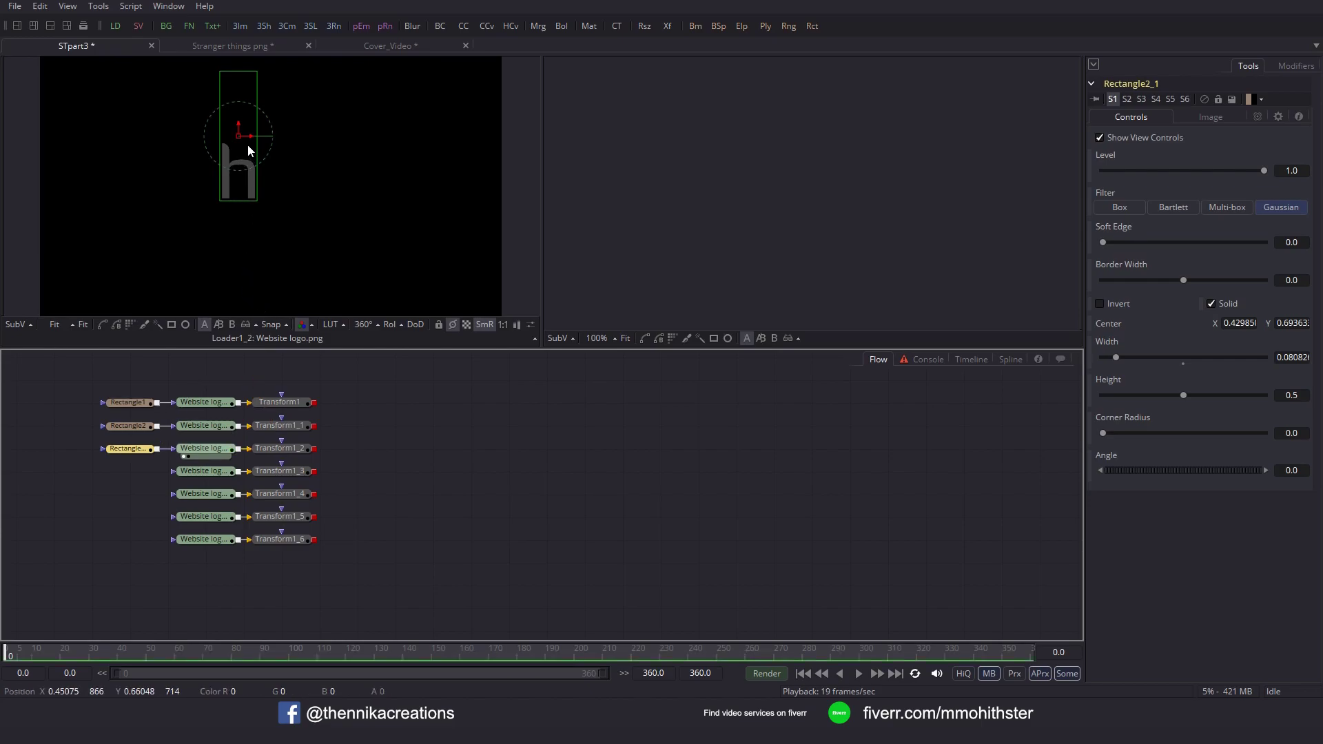
drag(249, 137, 454, 143)
scroll(424, 197, up, 3)
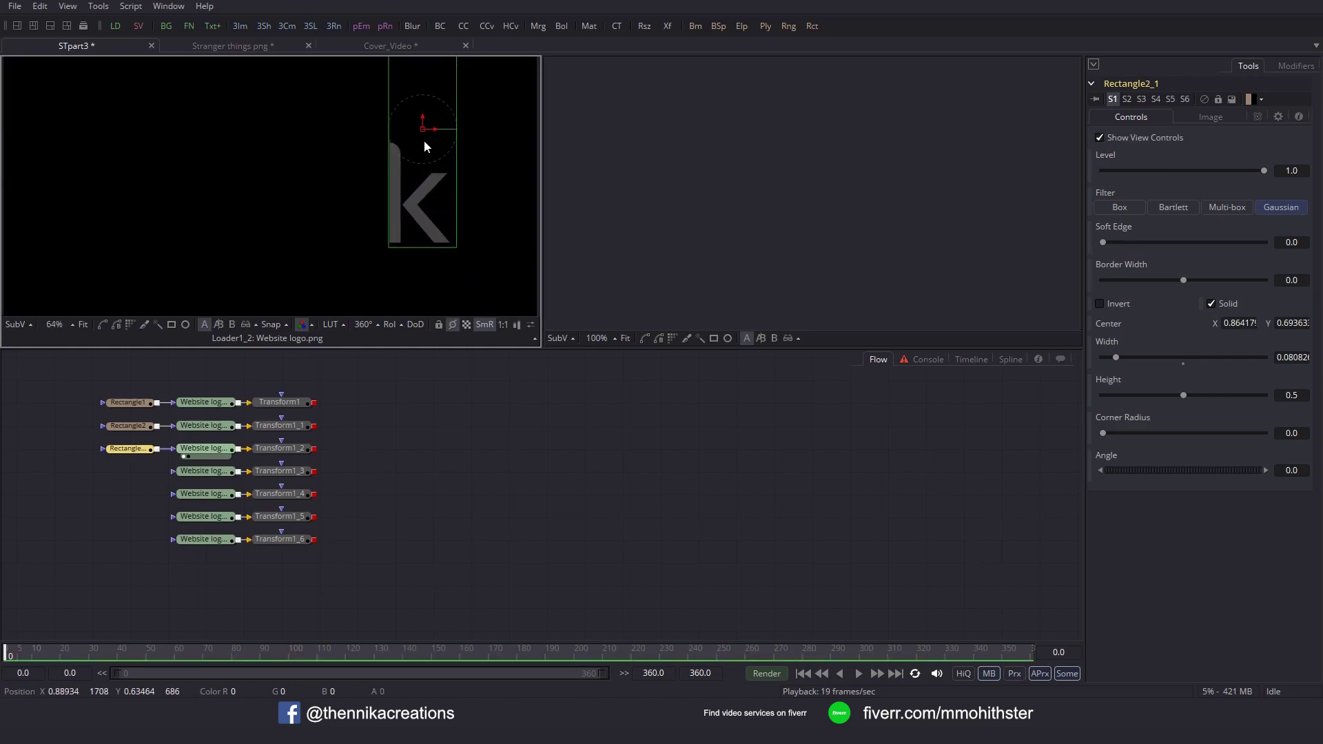
drag(430, 130, 457, 172)
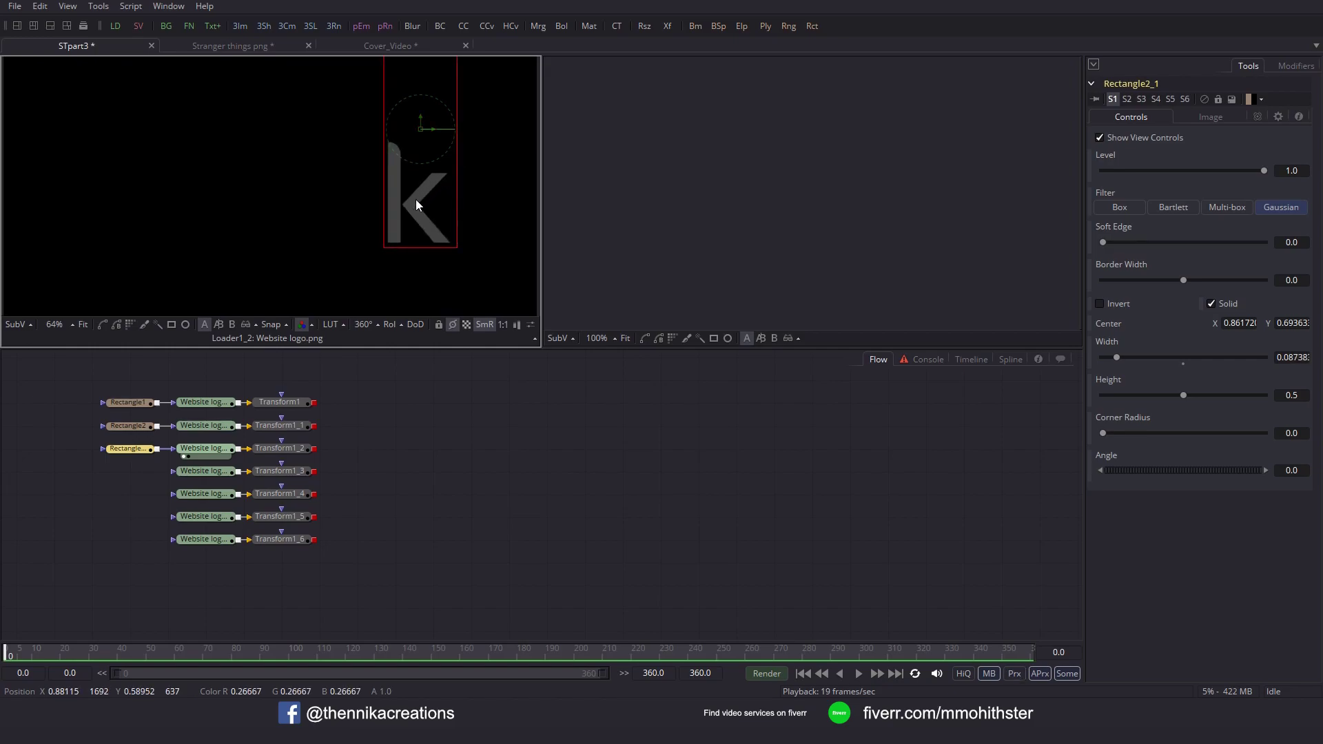
click(82, 324)
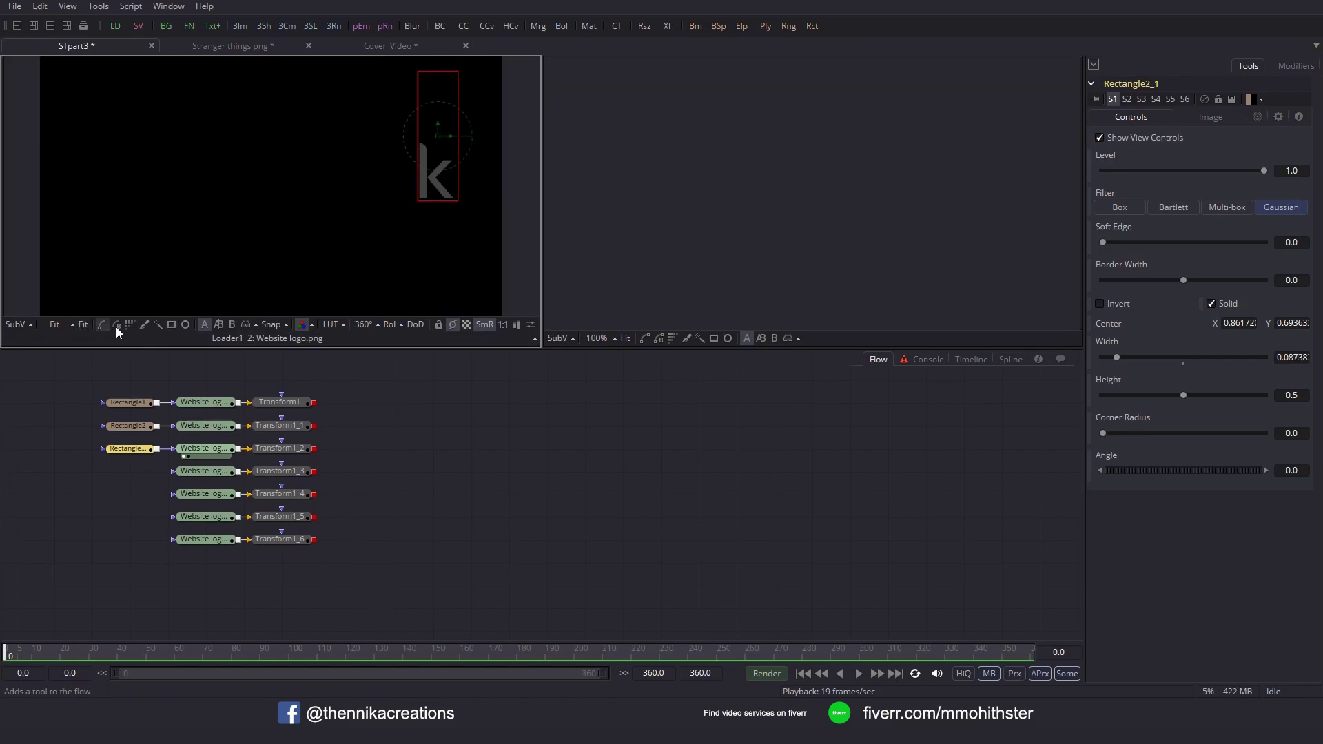
Copy the third Rectangle mask onto the fourth logo loader, placed roughly at 0.58, 0.19, and show that loader in the first viewer.
mouse_move(196, 476)
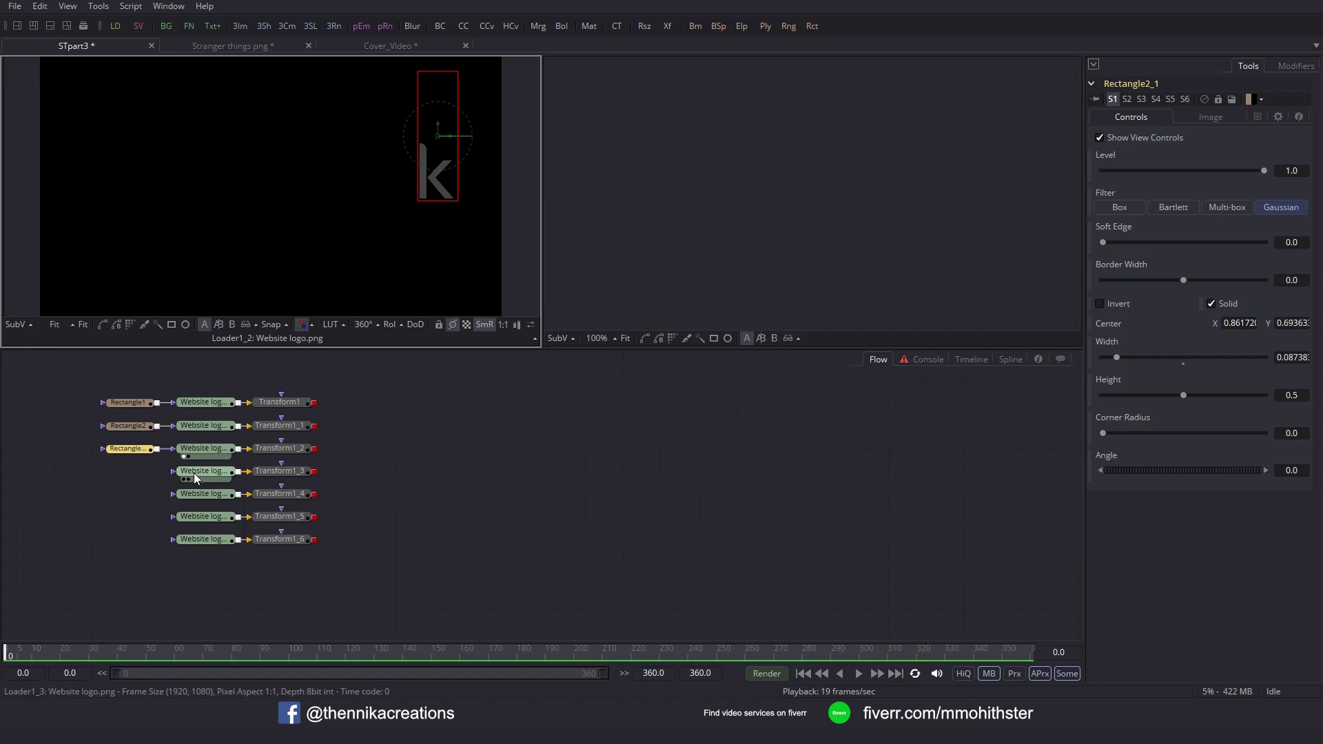
click(135, 449)
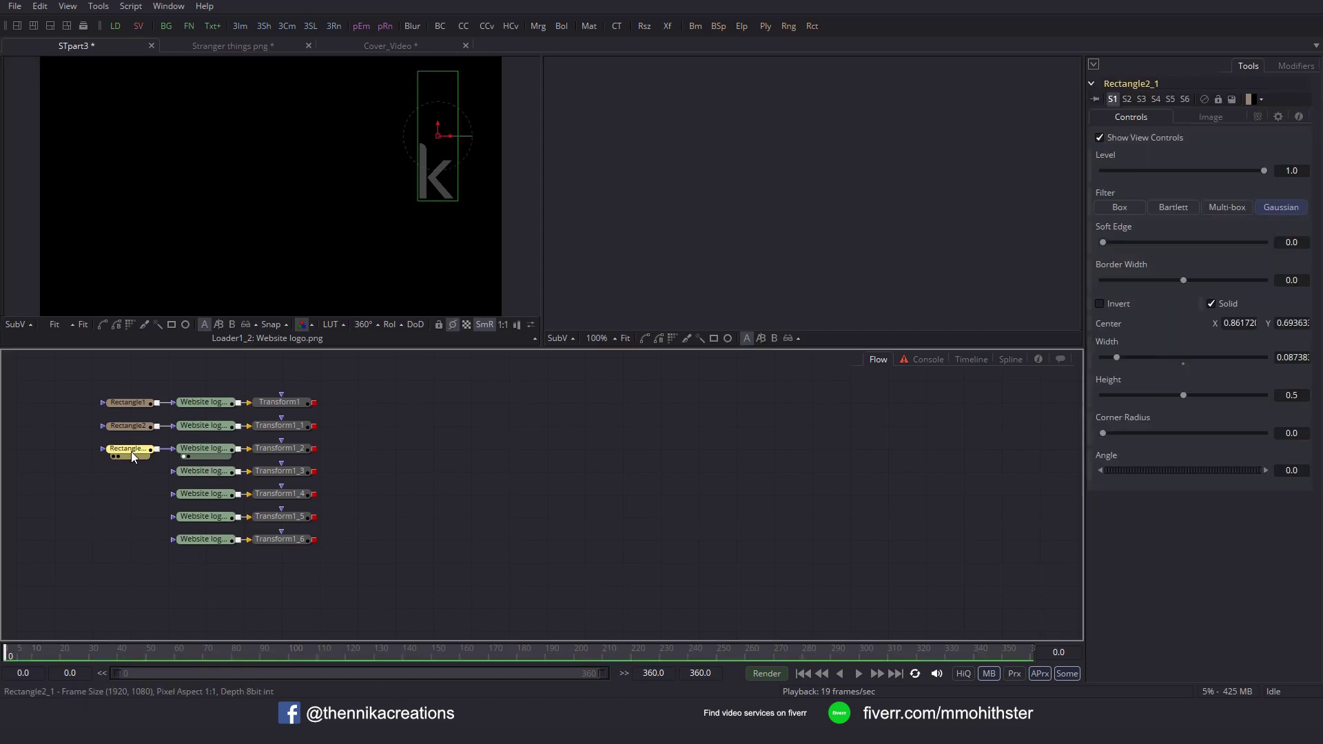
click(124, 470)
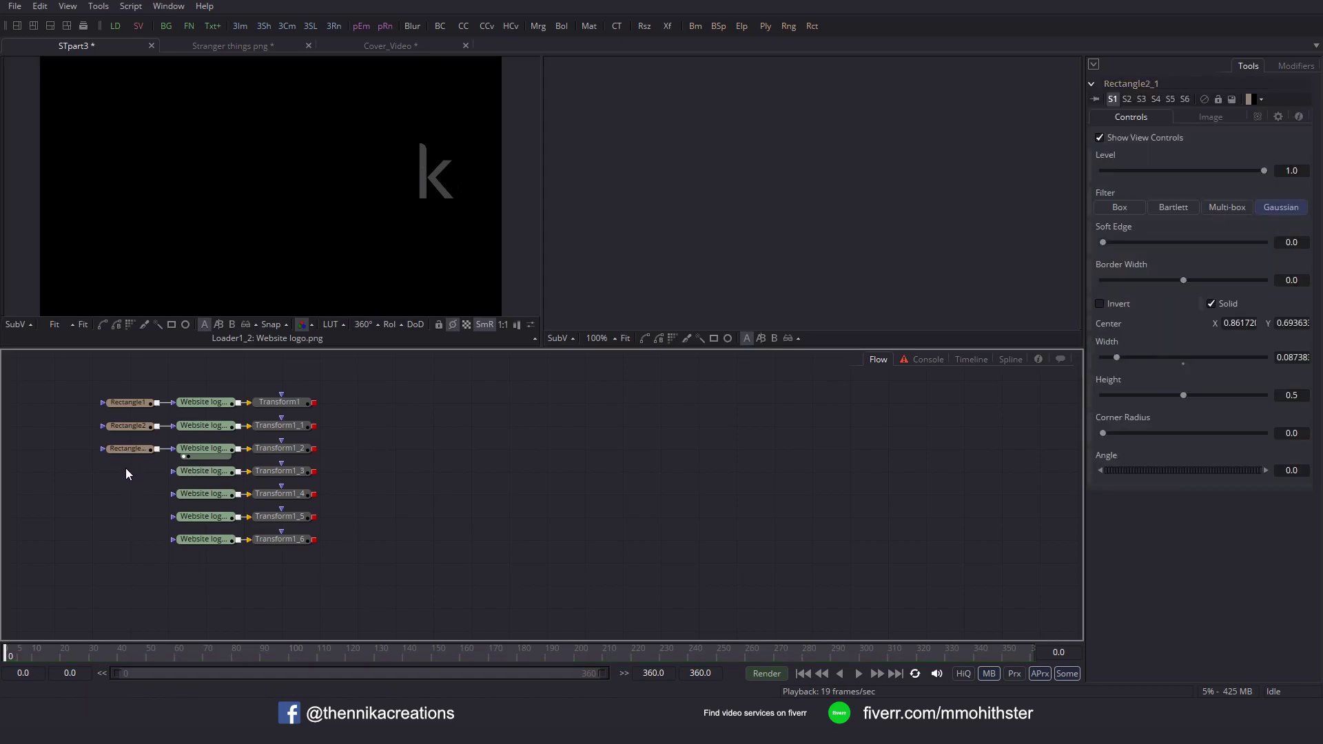
key(ctrl+v)
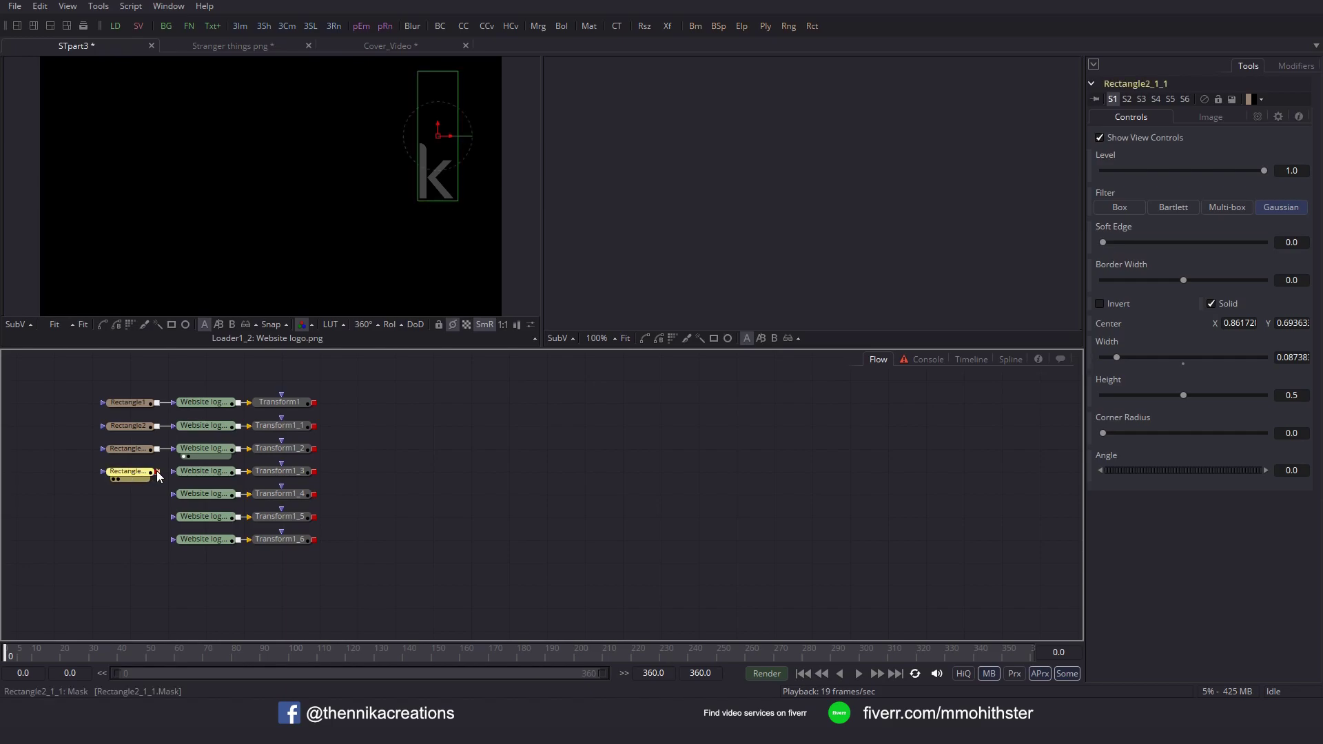
drag(159, 475, 192, 473)
drag(436, 139, 308, 267)
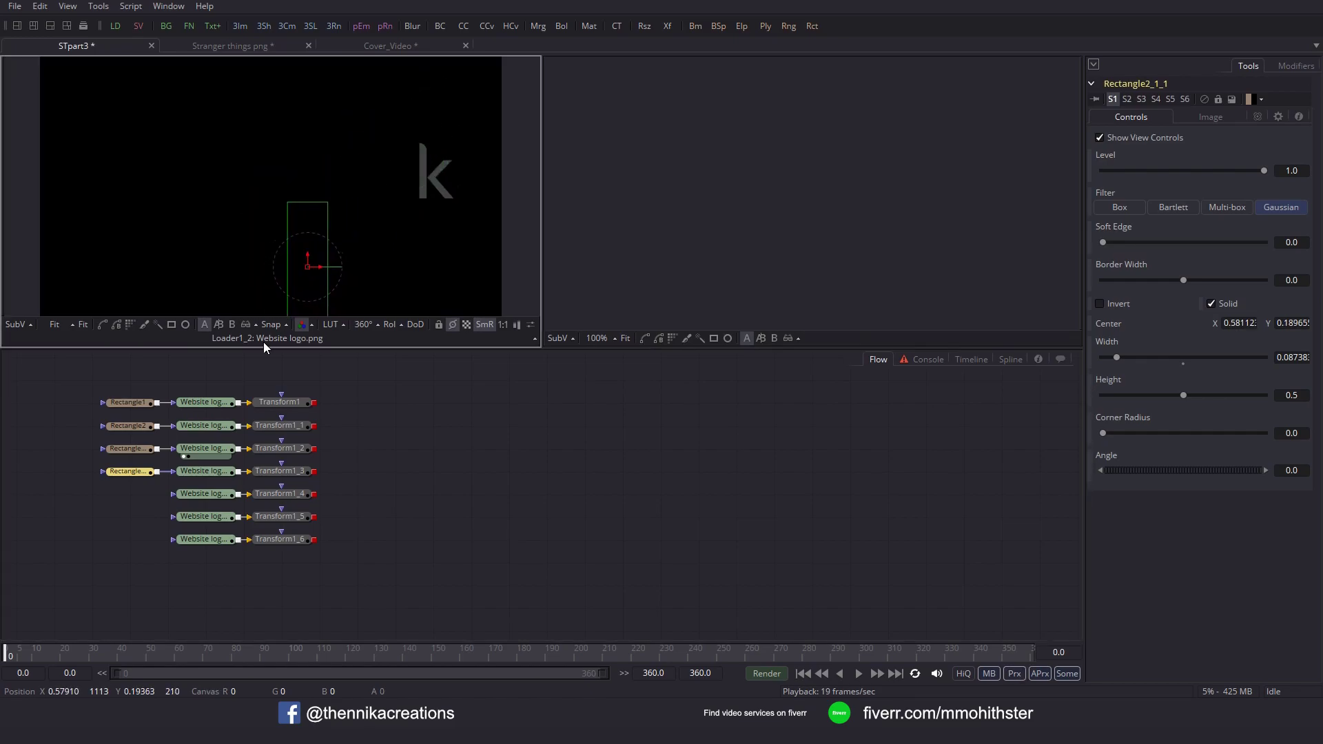
drag(204, 470, 349, 217)
Fit the fourth loader's mask around the letter "r" of "creations", centered at about 0.55, 0.17 with a width of about 0.03.
scroll(400, 209, up, 3)
scroll(352, 236, up, 3)
drag(304, 265, 324, 200)
scroll(325, 200, up, 3)
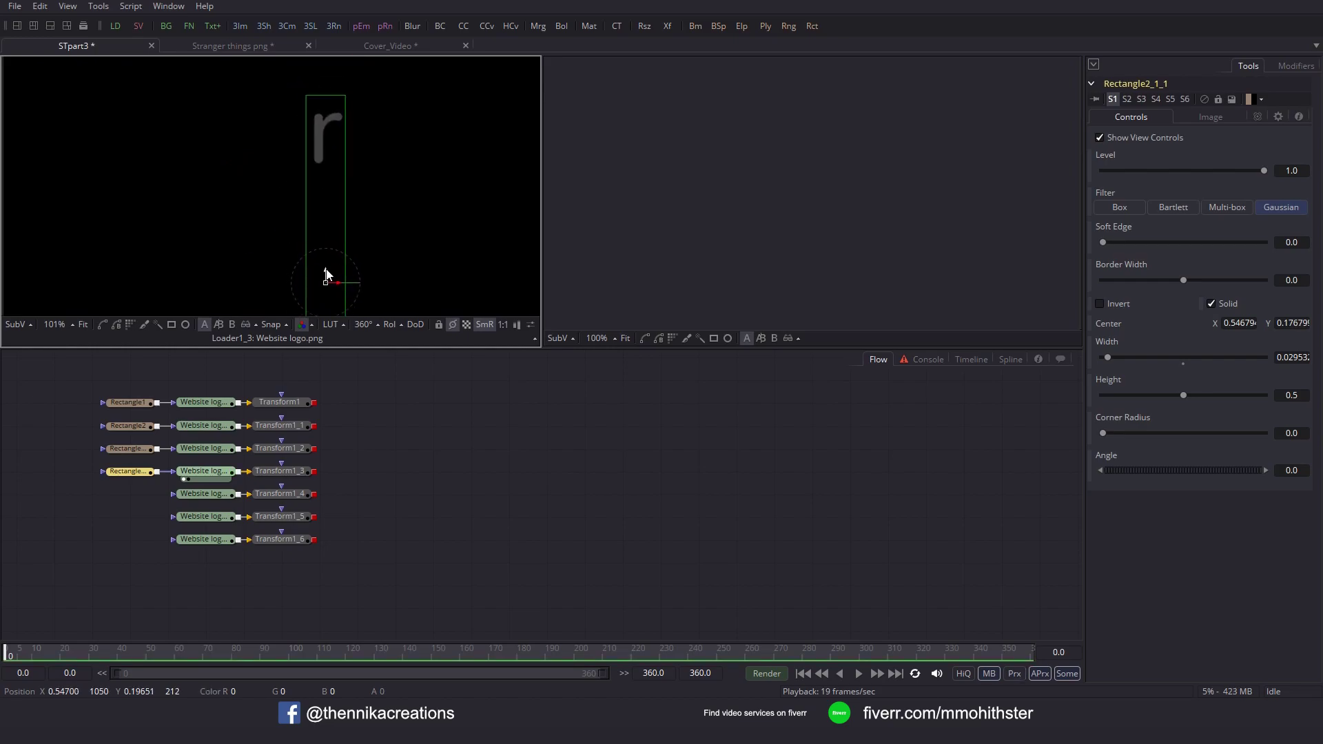
drag(325, 276, 328, 281)
scroll(391, 179, up, 1)
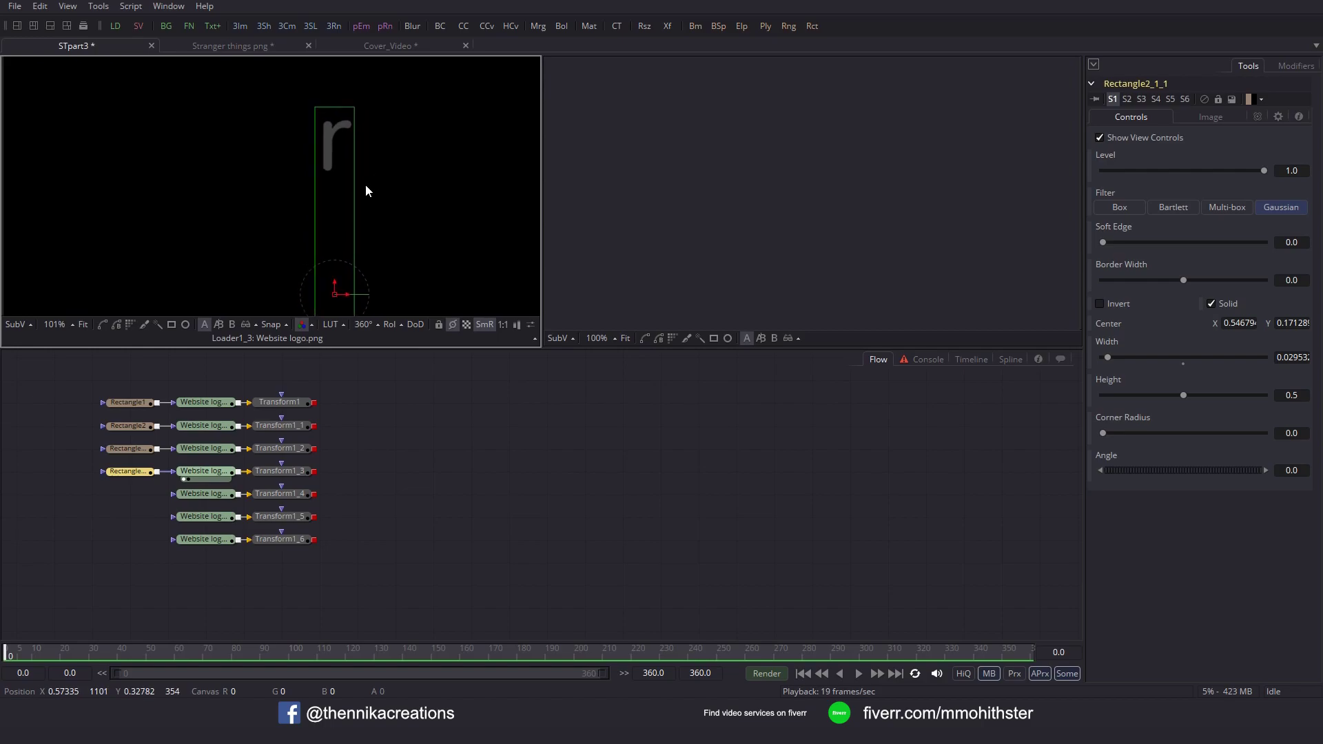
click(82, 325)
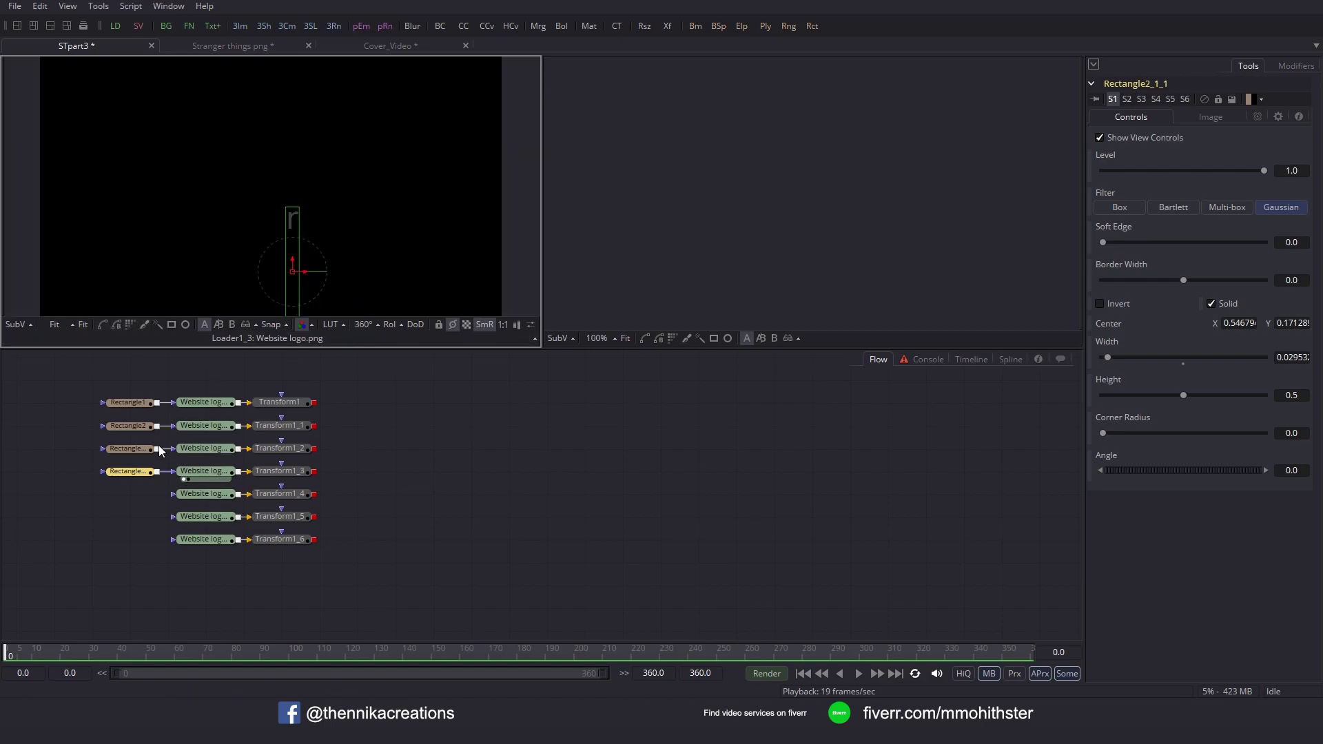
Copy the fourth Rectangle mask, connect the copy to the fifth logo loader and show that loader in the first viewer.
click(131, 473)
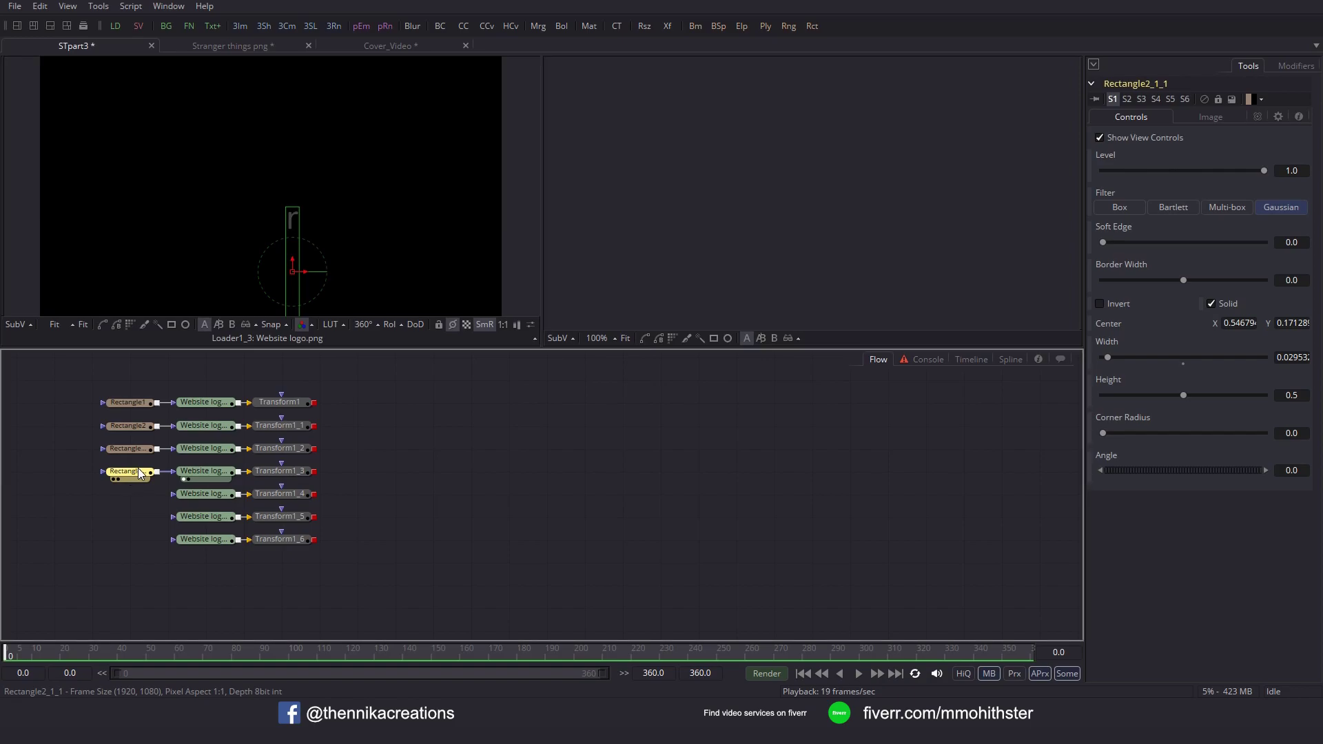
click(136, 491)
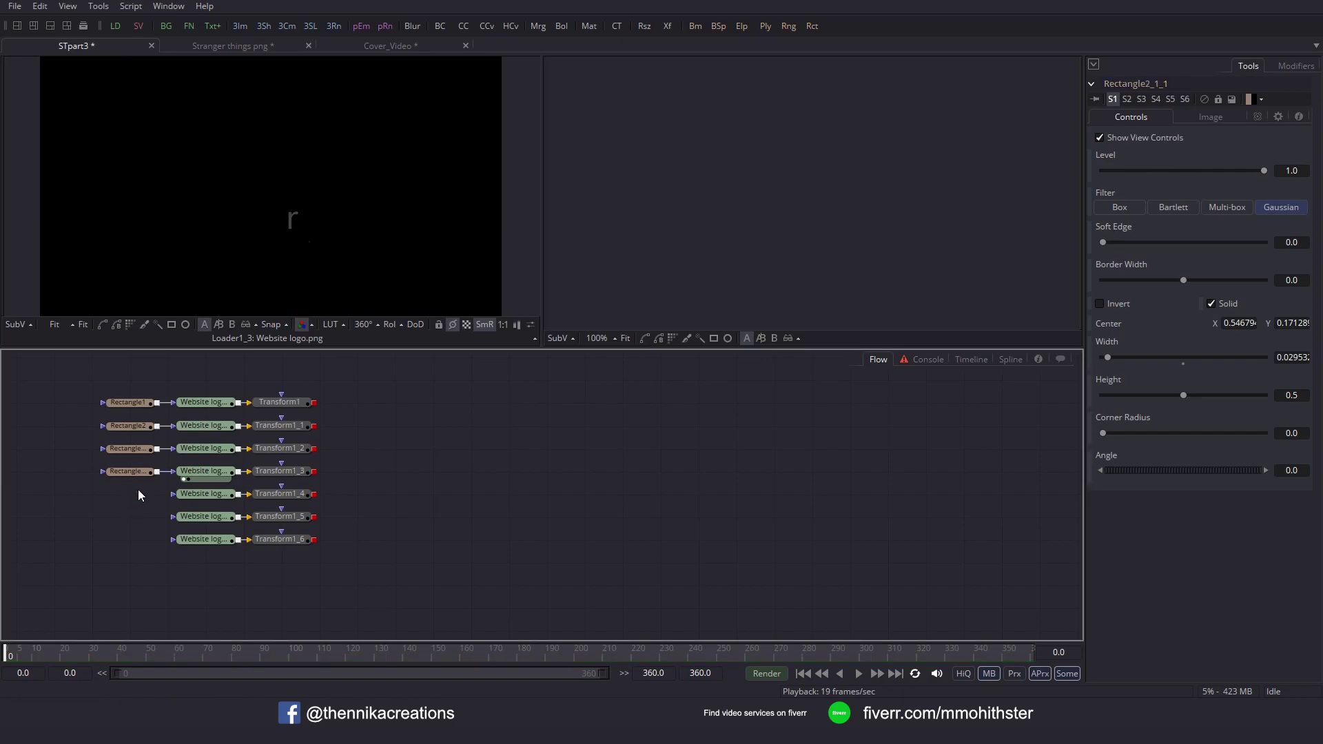
key(ctrl+v)
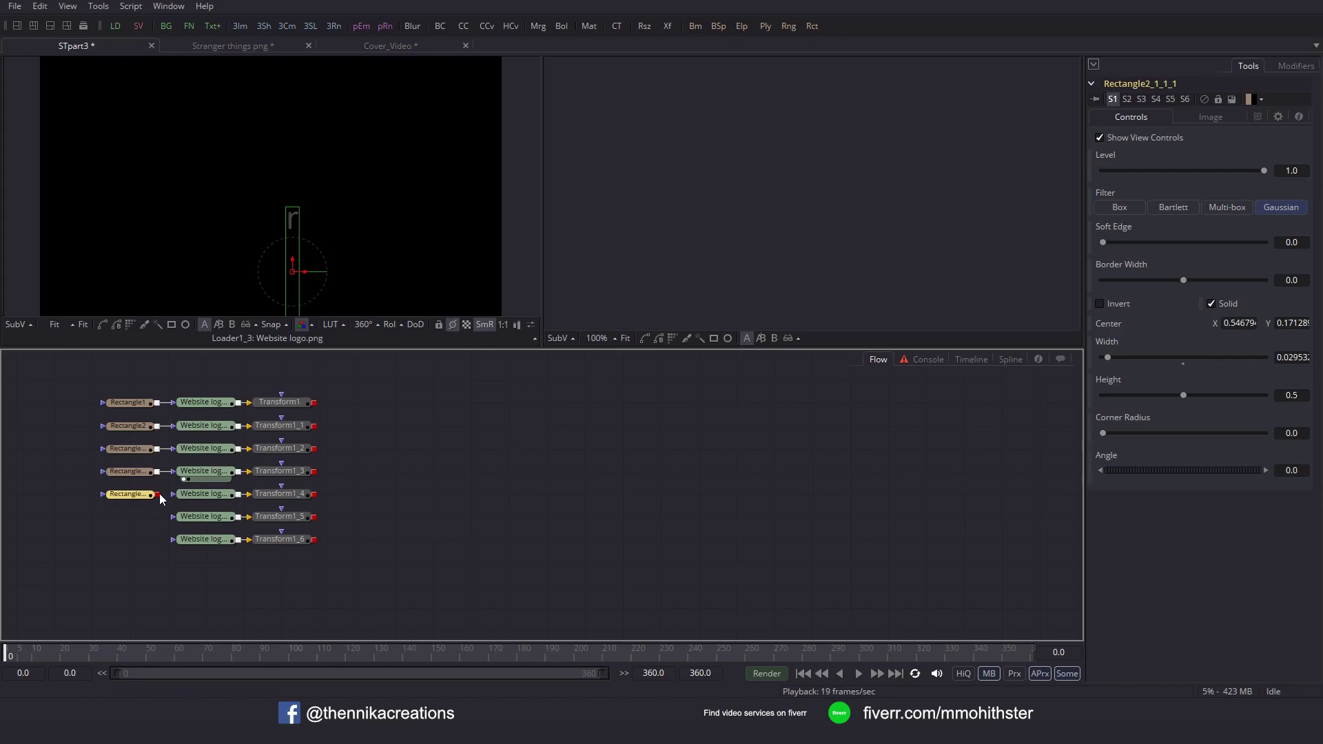
drag(158, 497, 248, 268)
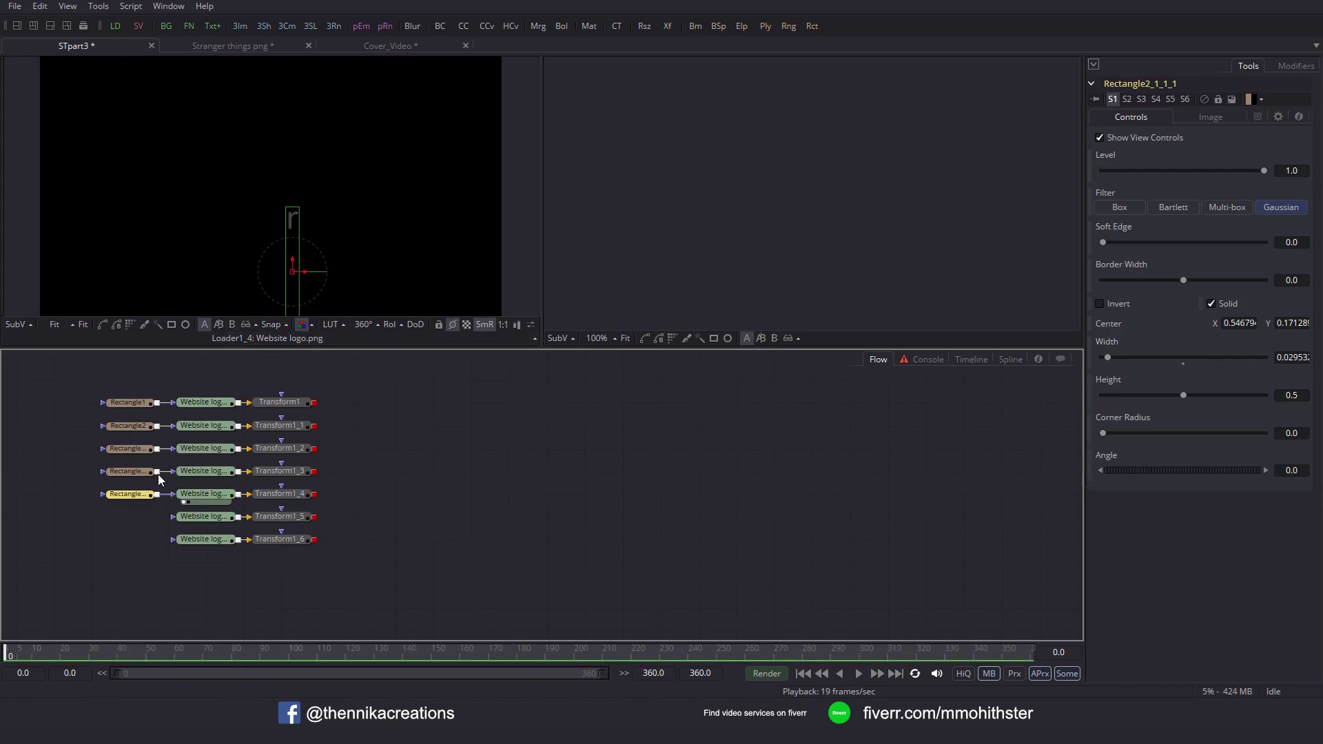
Fit the fifth loader's mask around the letter "n" of "creations", centered at about 0.74, 0.17 with a width of about 0.04.
drag(308, 275, 396, 266)
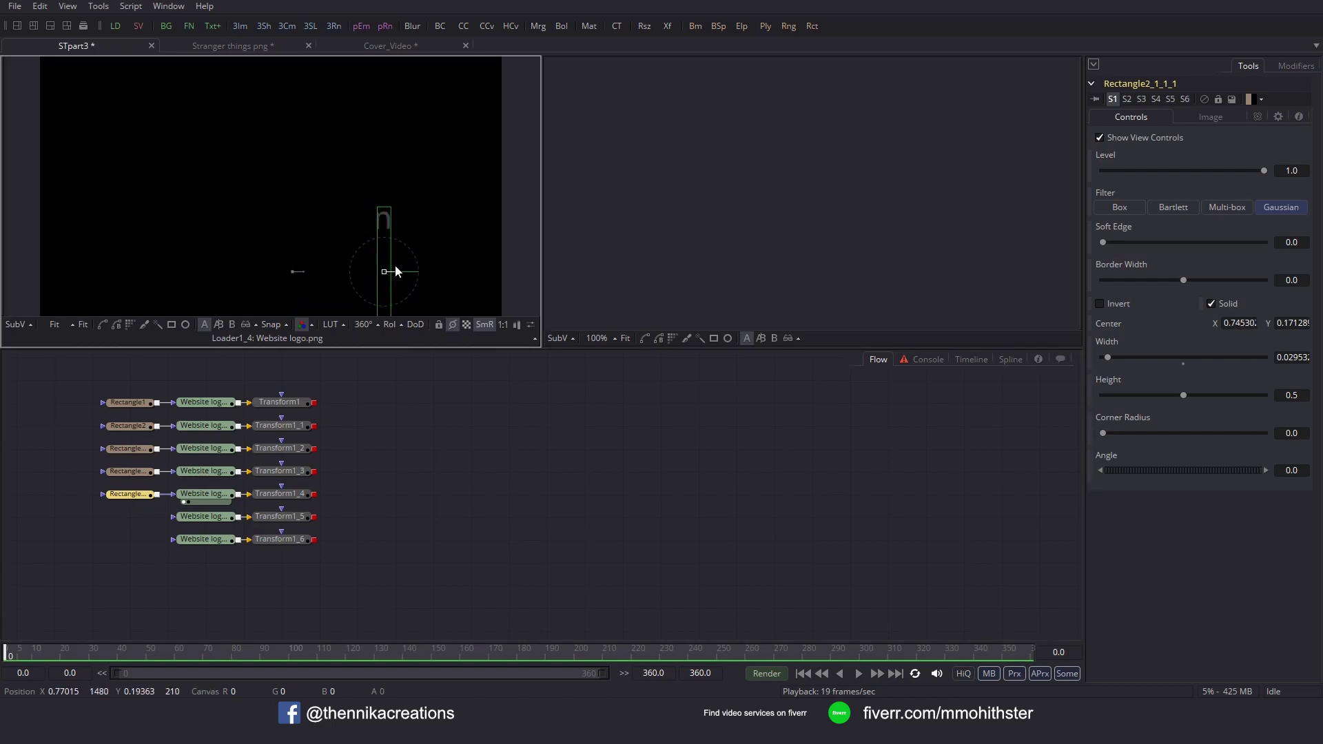
scroll(434, 255, up, 2)
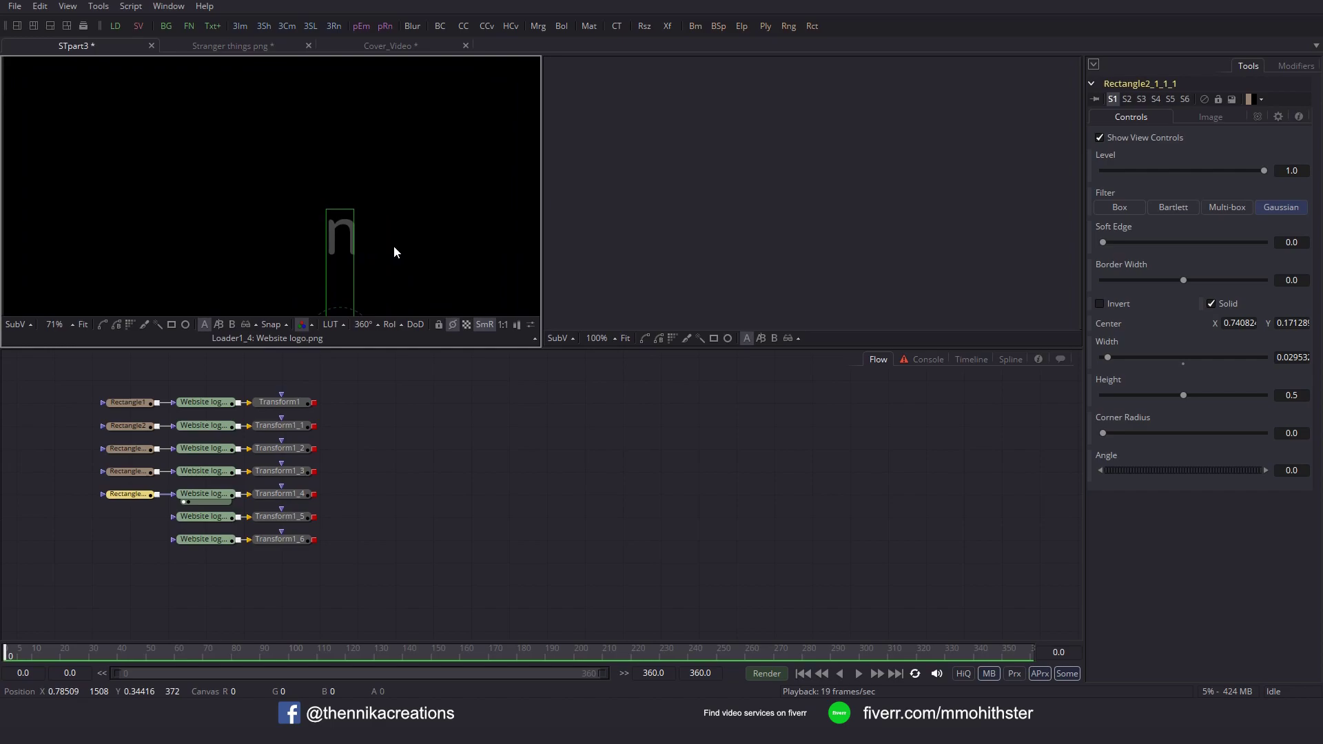
scroll(387, 239, up, 2)
drag(333, 277, 422, 134)
drag(377, 264, 382, 265)
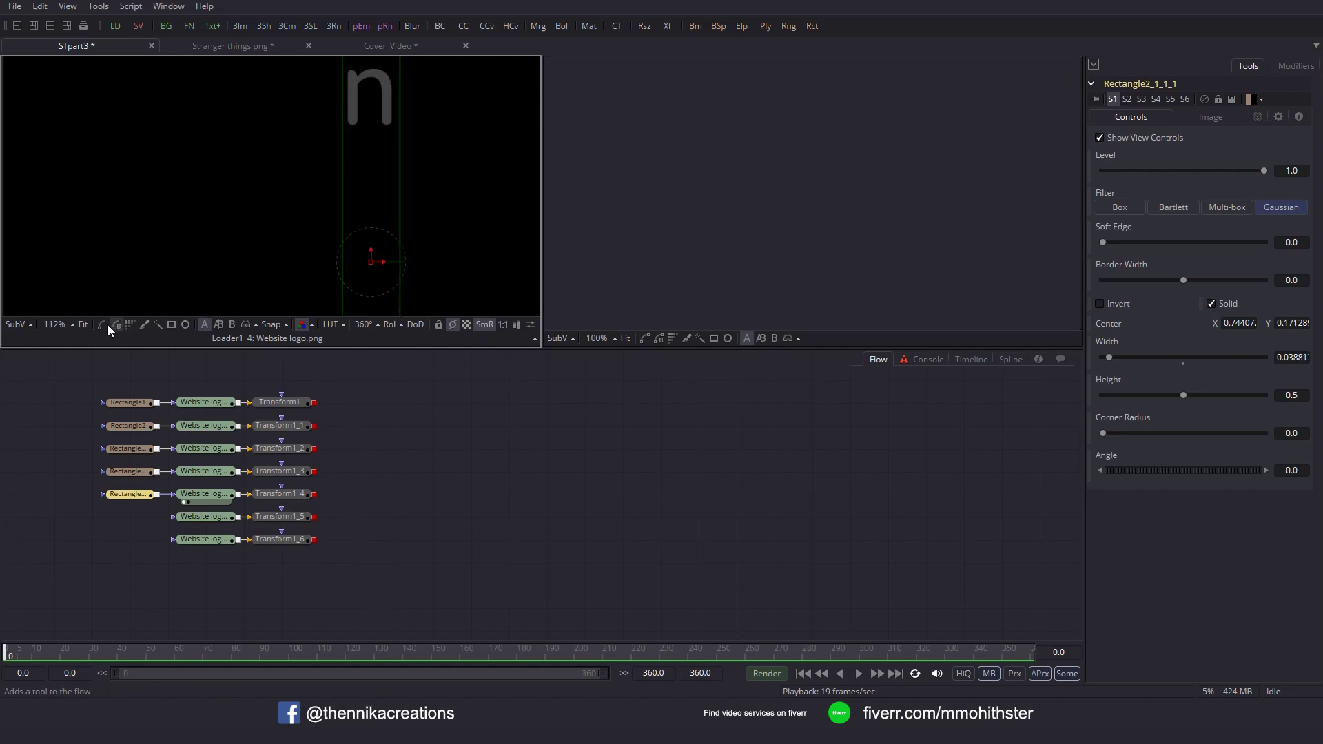
click(84, 325)
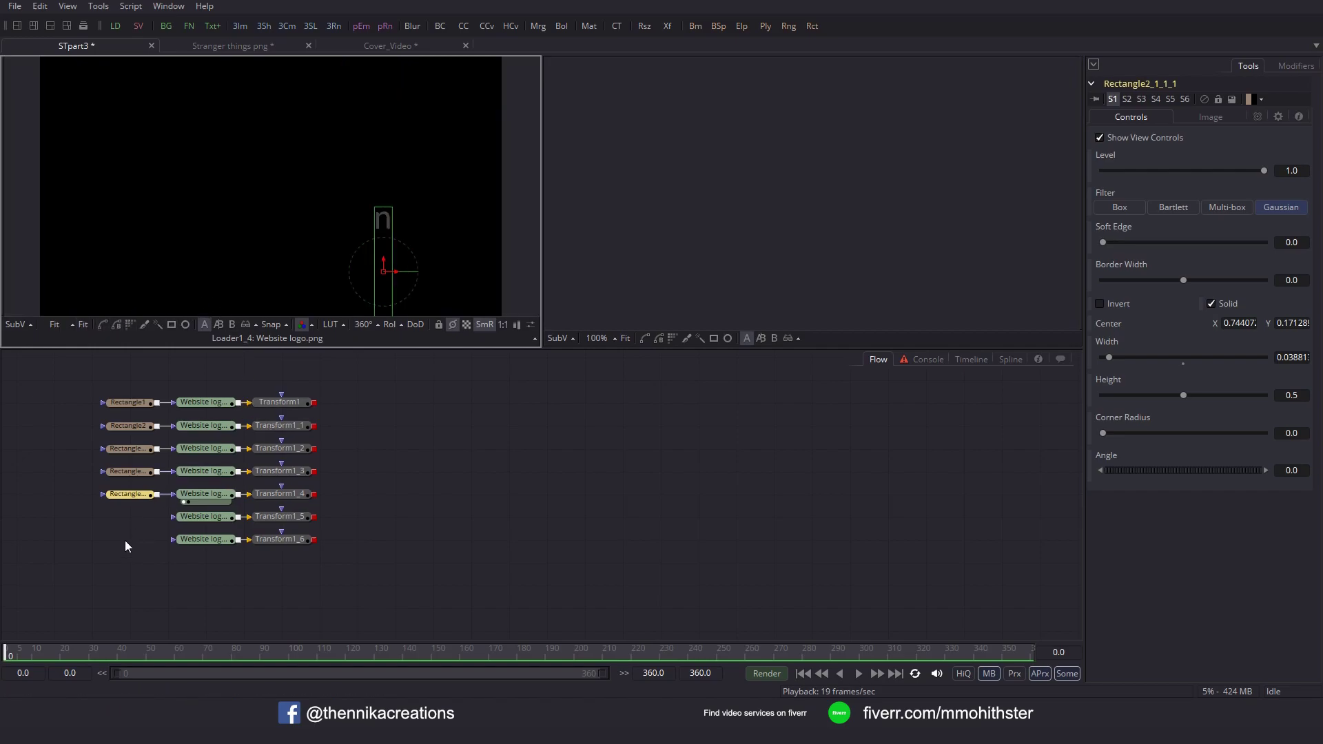
Add a new default Rectangle mask, connect it to the sixth logo loader and show that loader in the first viewer.
drag(120, 539, 201, 538)
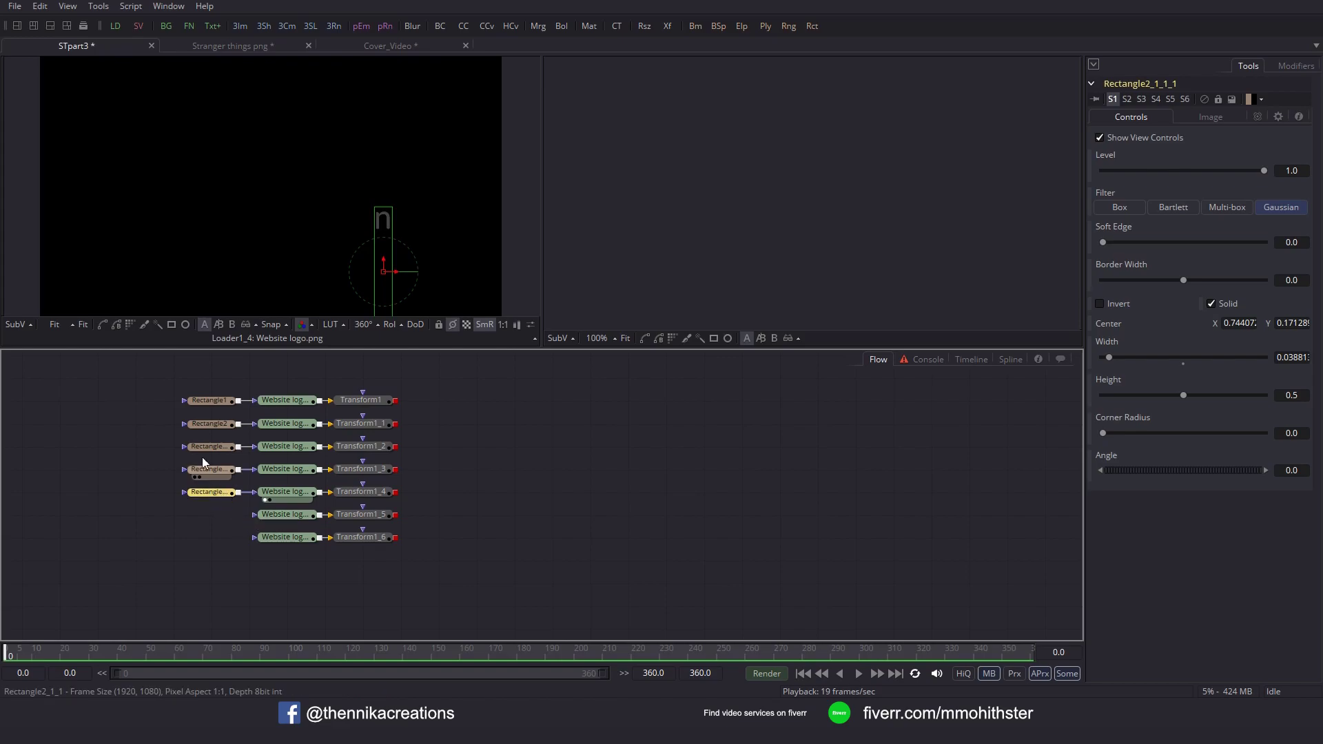
click(129, 423)
click(171, 324)
key(ctrl+z)
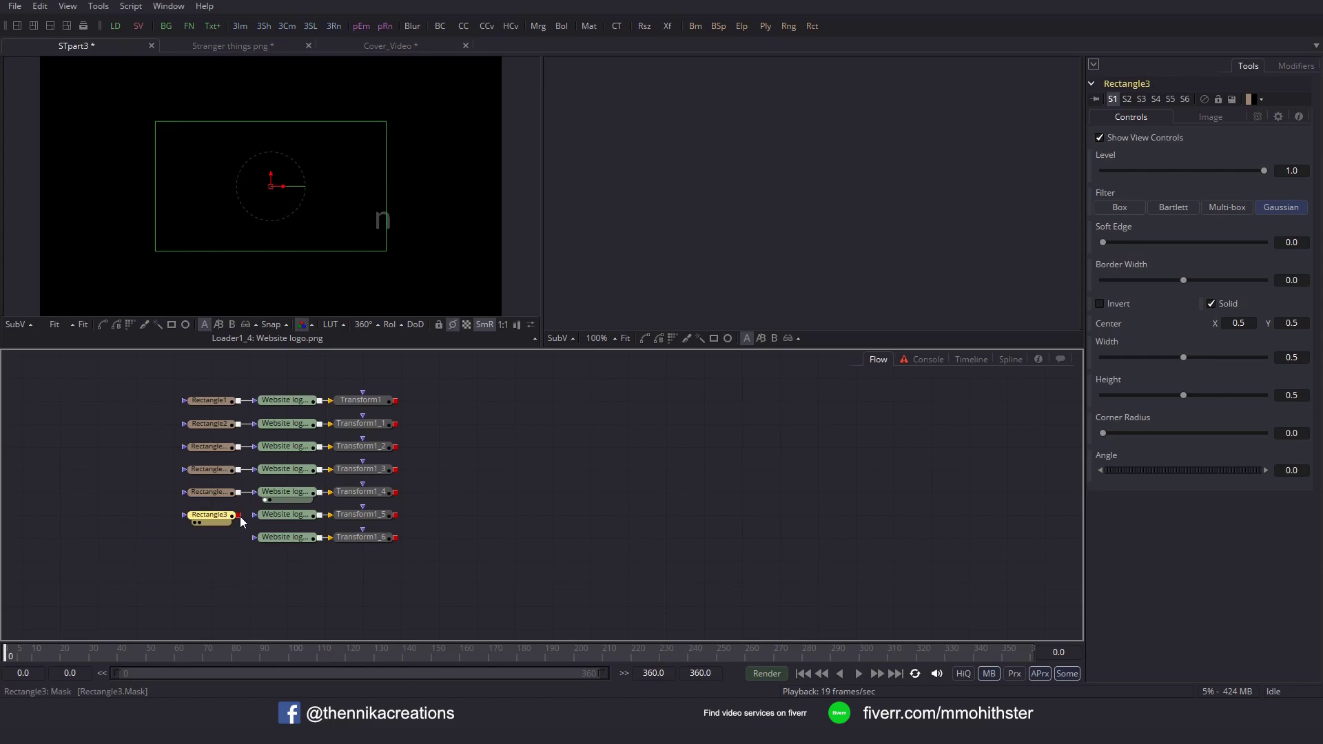
drag(238, 516, 272, 518)
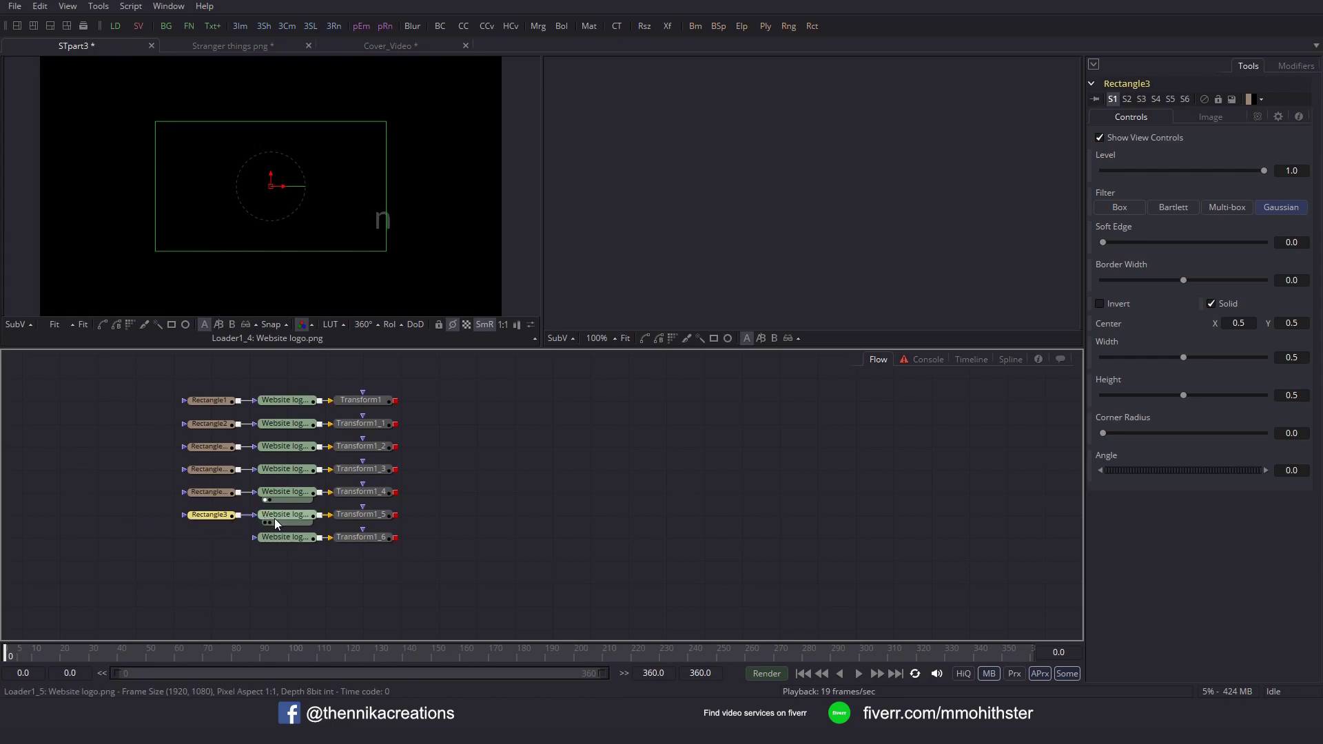
drag(281, 514, 326, 238)
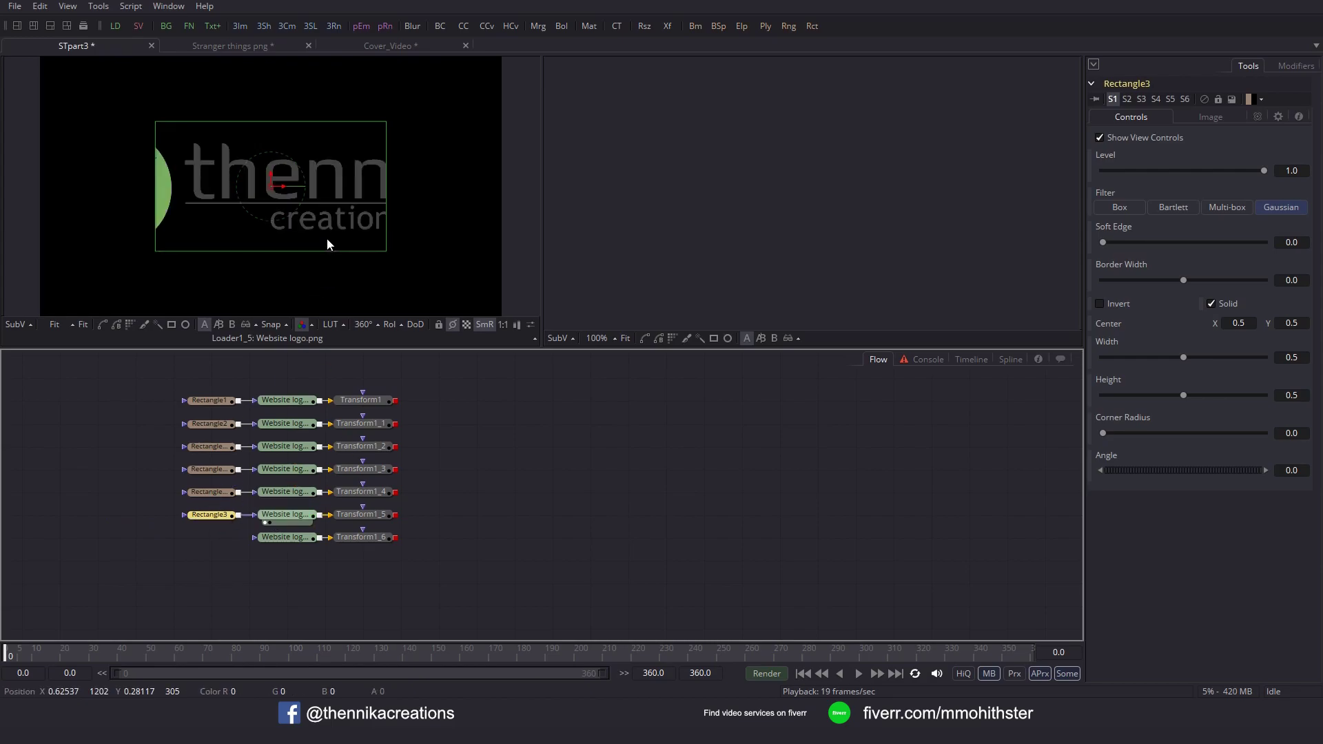
Stretch the new mask over the full horizontal line below "thennika", centered at about 0.65, 0.43, width about 0.68 and height about 0.12.
drag(290, 128, 275, 169)
scroll(321, 237, up, 5)
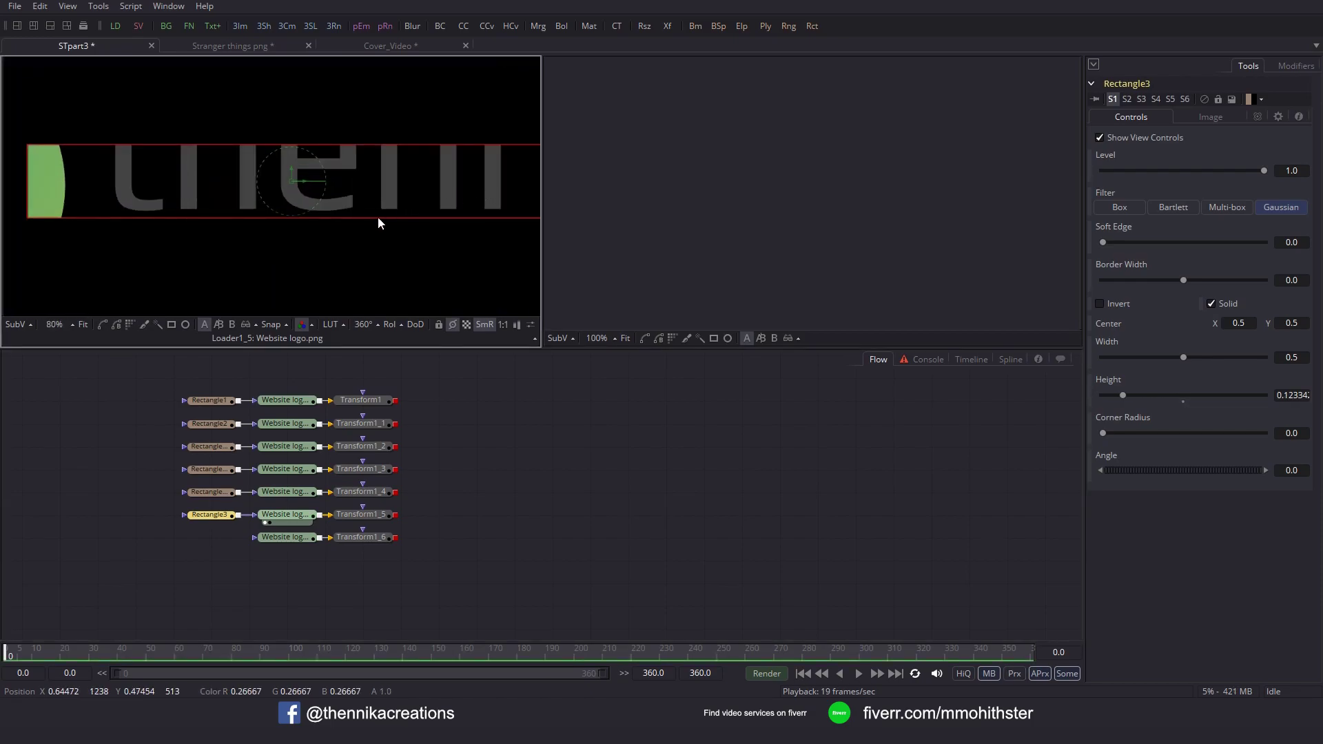
drag(382, 205, 437, 201)
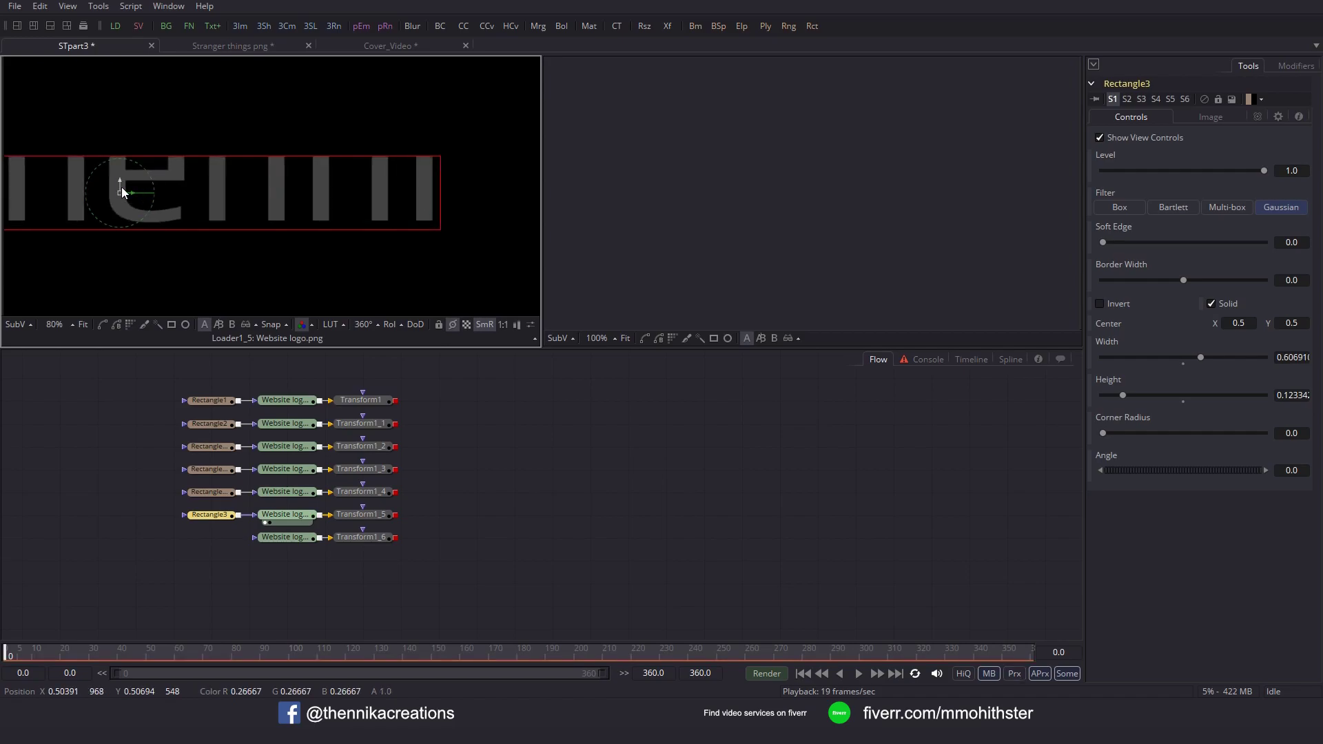
drag(118, 177, 175, 246)
drag(291, 237, 366, 238)
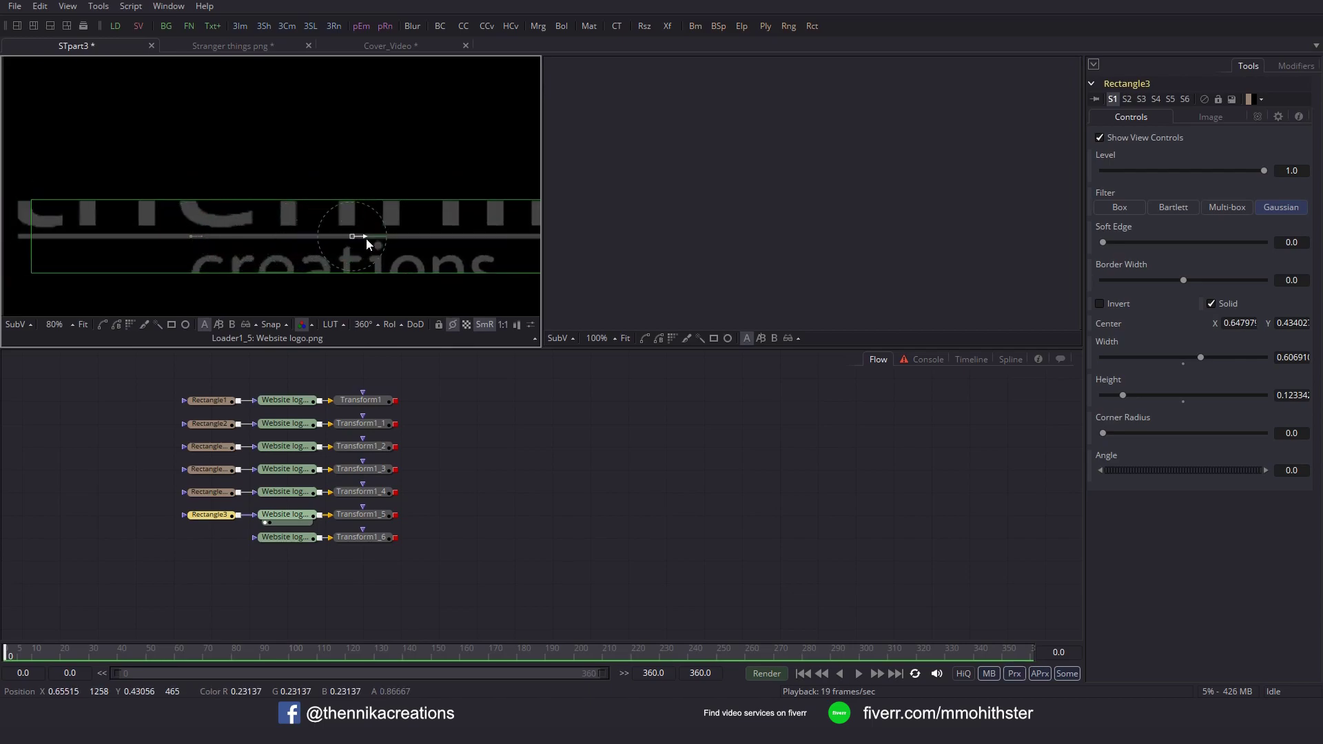
scroll(210, 236, down, 1)
scroll(209, 225, down, 5)
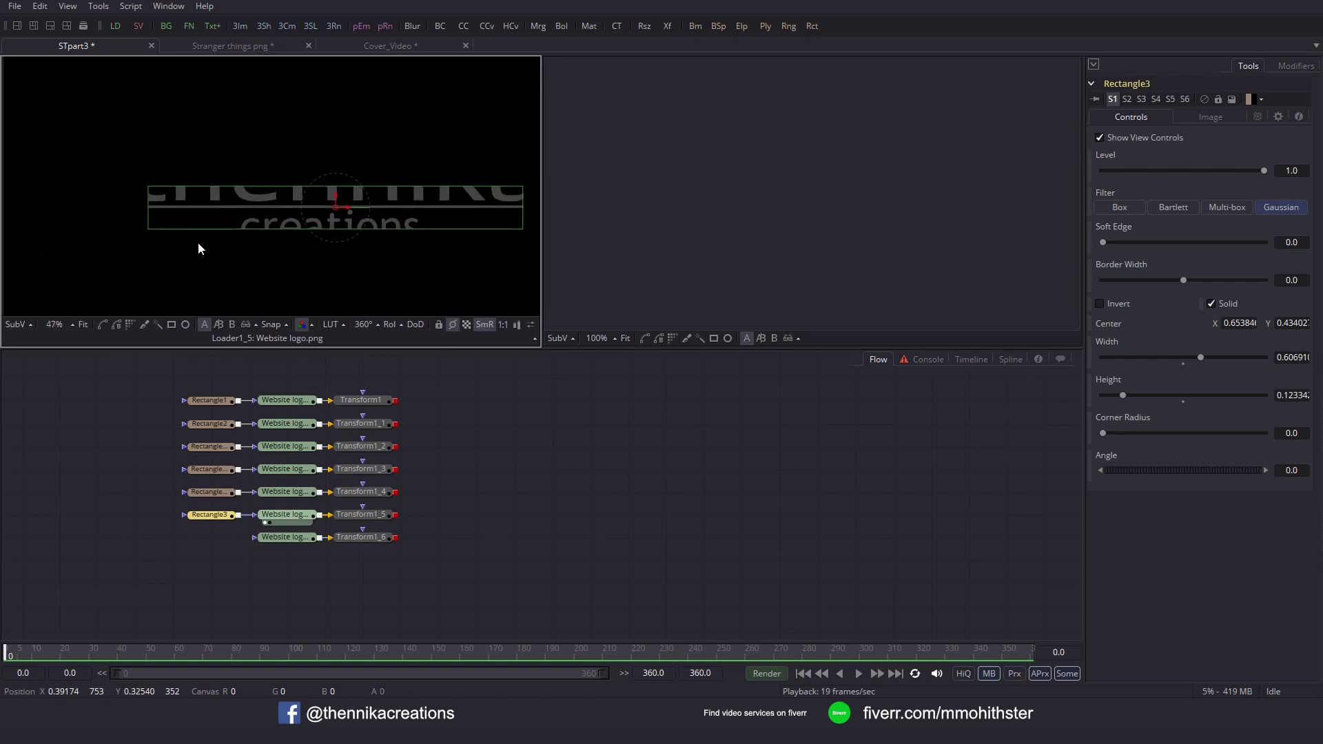
drag(436, 222, 456, 222)
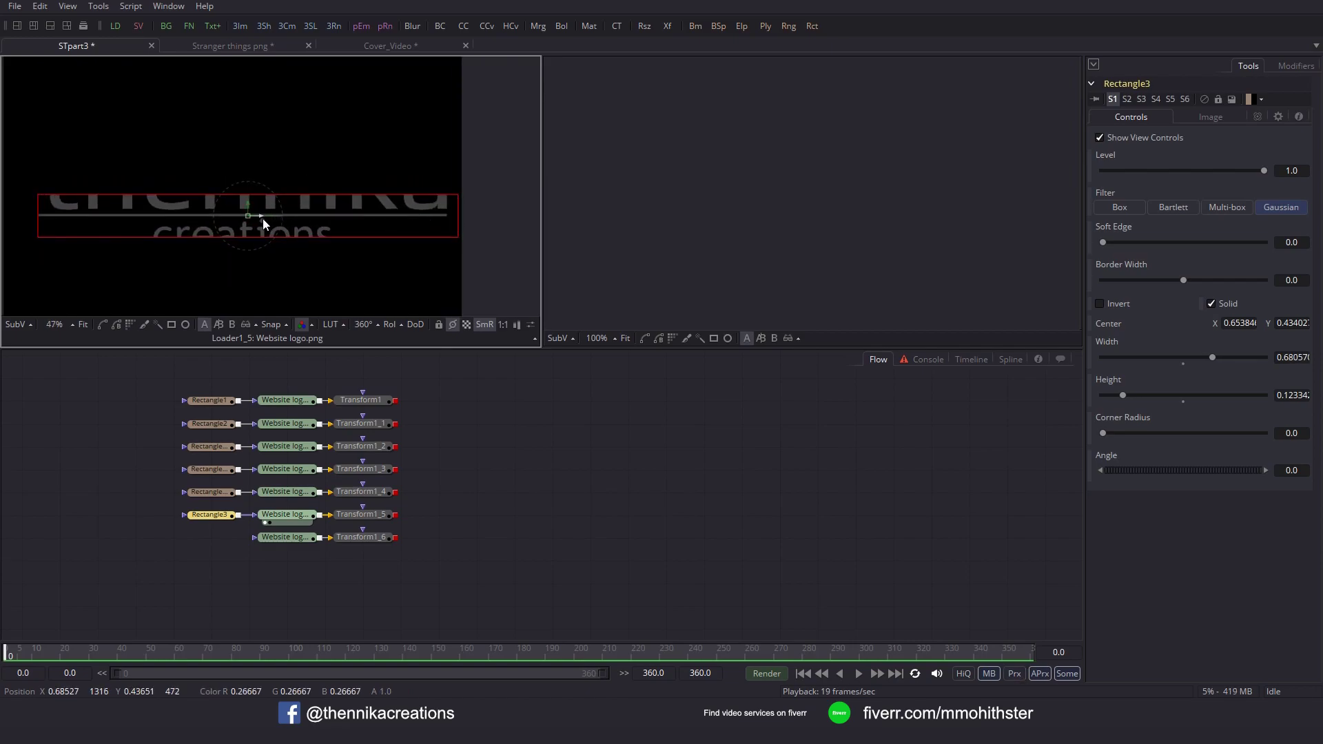
drag(263, 218, 257, 218)
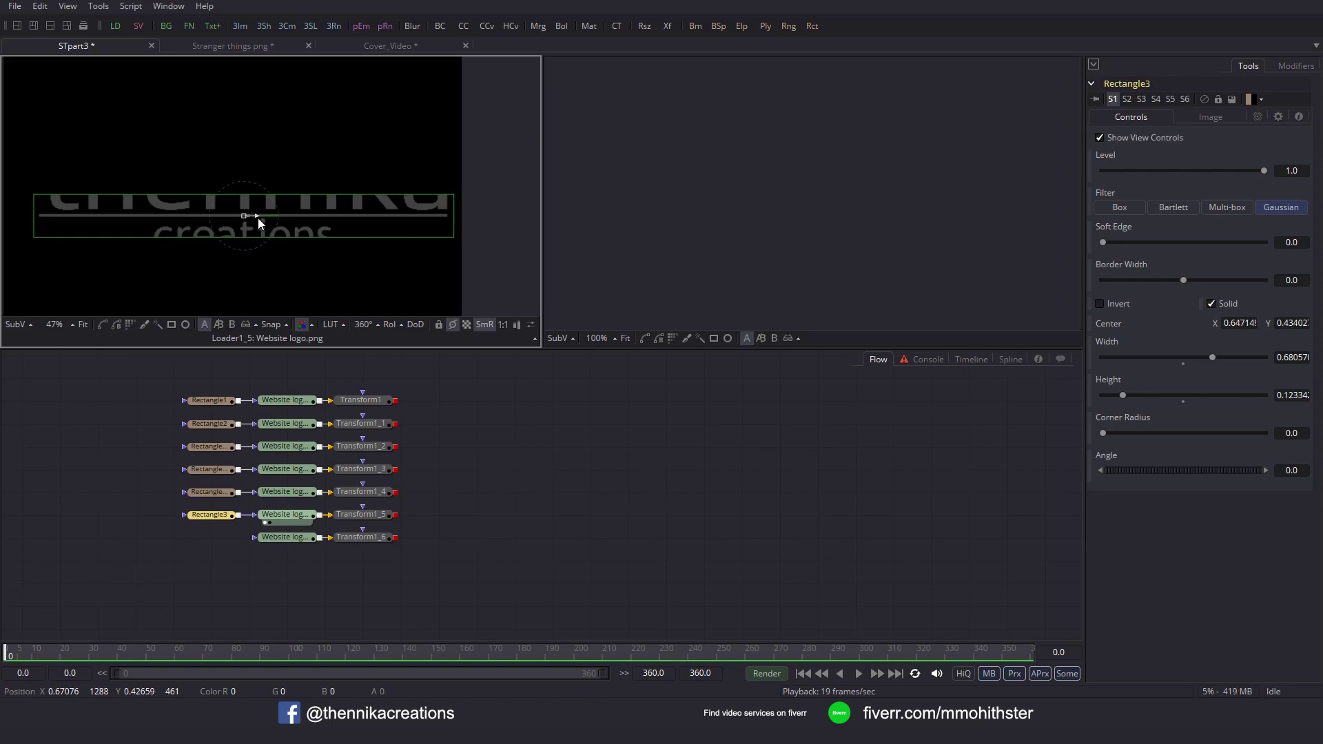
Tighten the sixth loader's mask vertically around the horizontal line, to a height of about 0.016 and center Y of about 0.435.
scroll(285, 300, up, 2)
scroll(285, 300, up, 2)
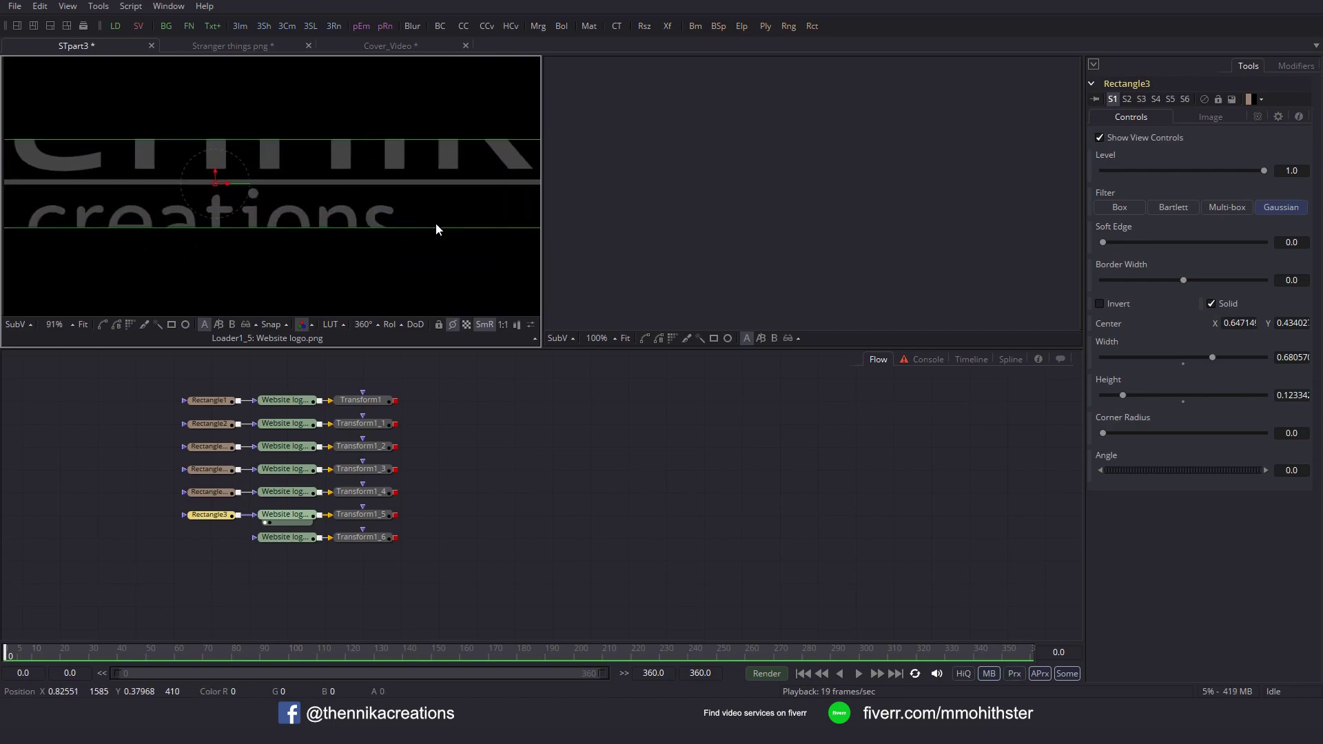
drag(315, 229, 317, 194)
scroll(295, 245, up, 1)
scroll(406, 275, up, 3)
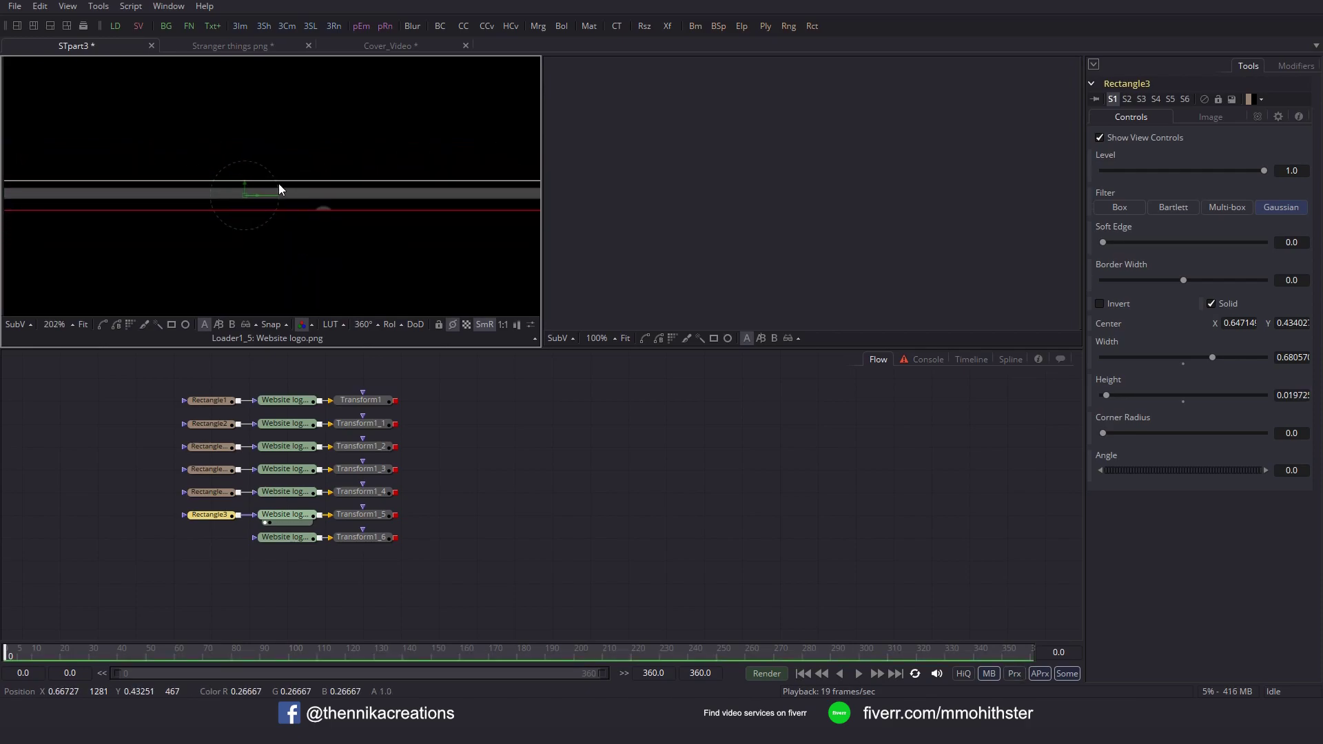
drag(243, 180, 246, 184)
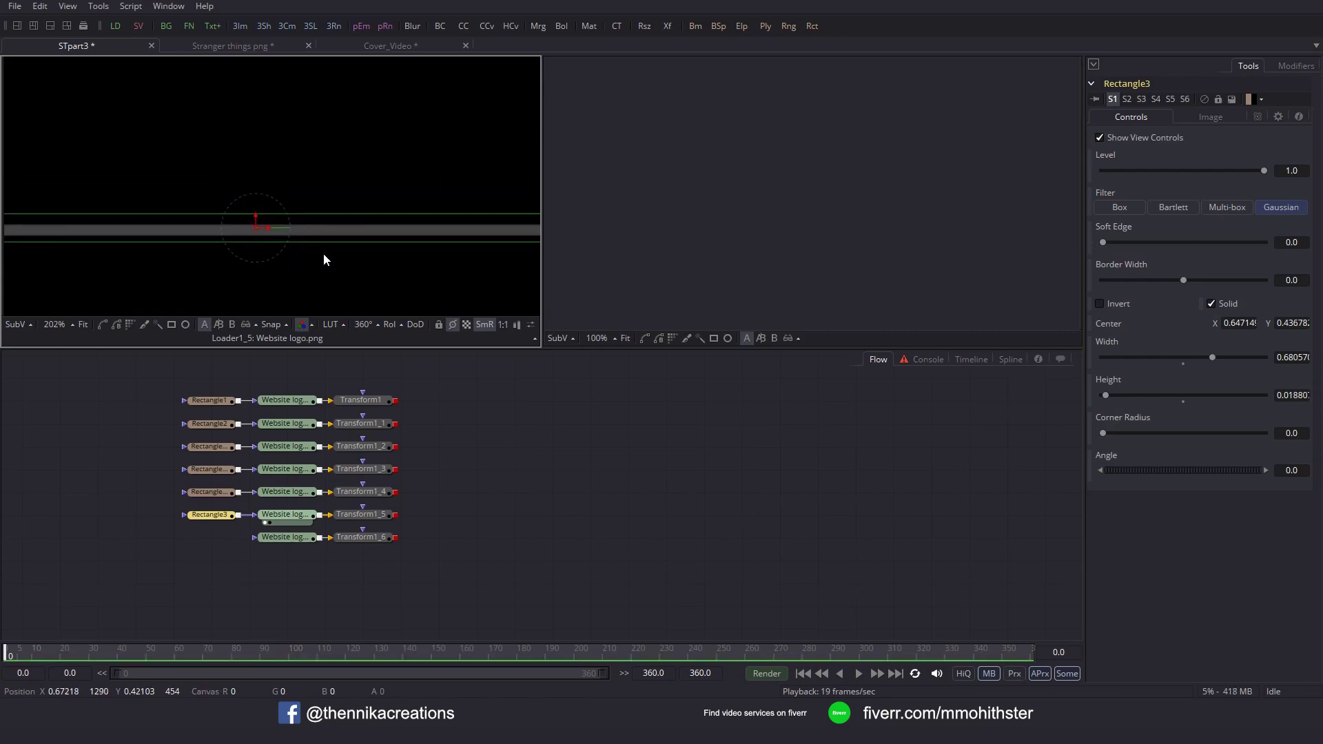
drag(338, 215, 255, 231)
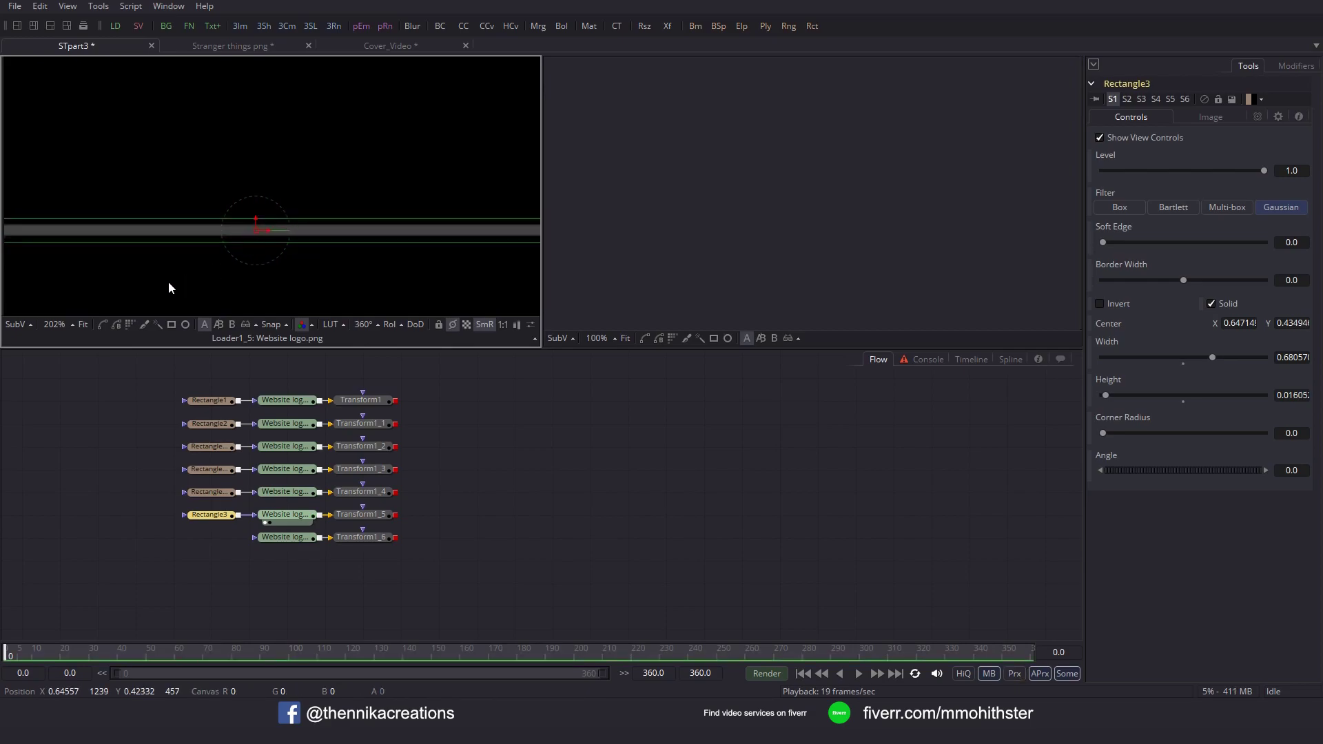
Add a new default, unconnected Rectangle mask and place it in open space beside the existing mask column.
click(82, 323)
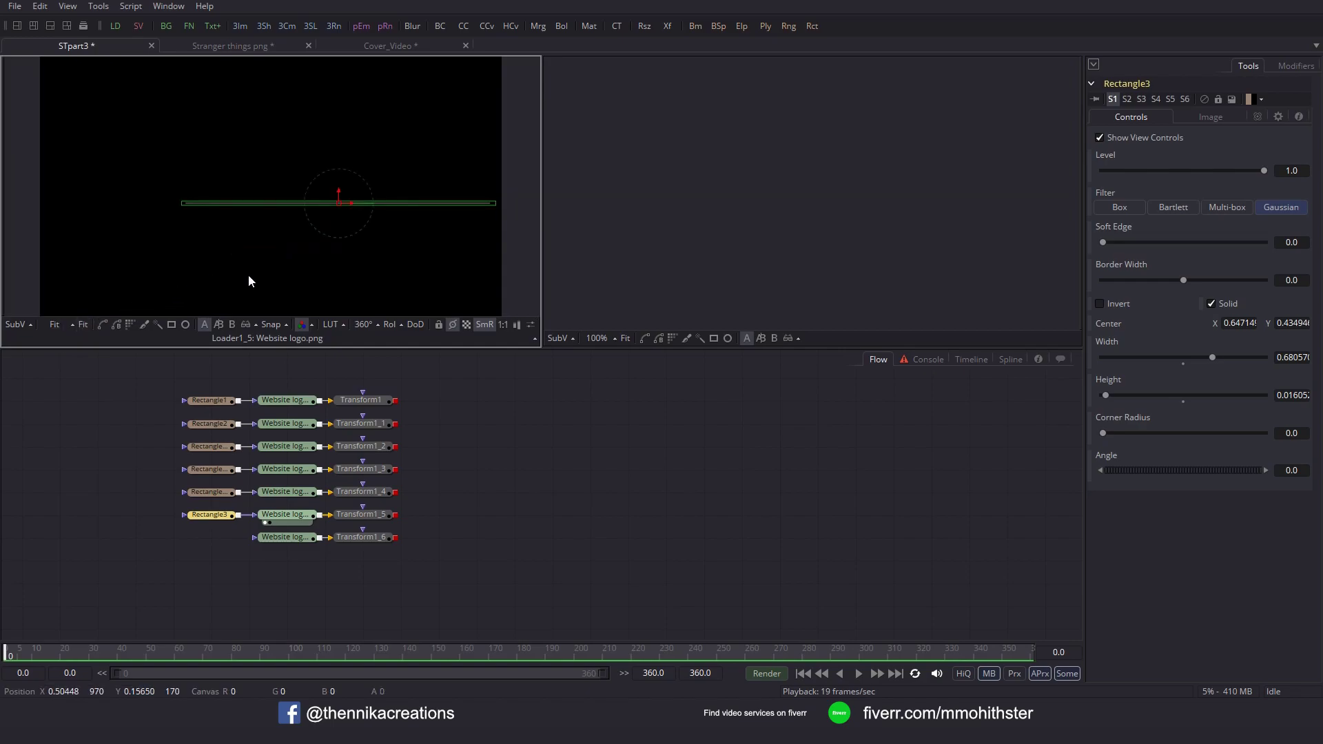
drag(249, 284, 237, 295)
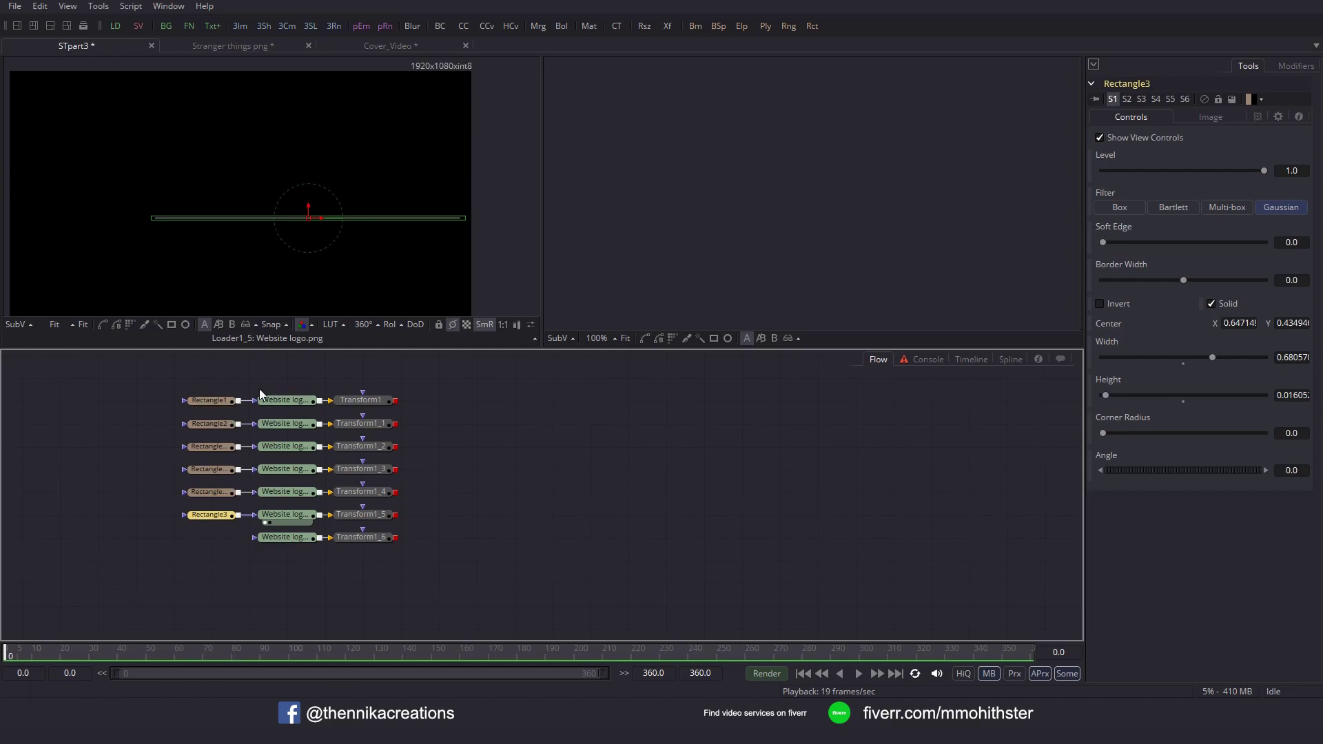
click(190, 549)
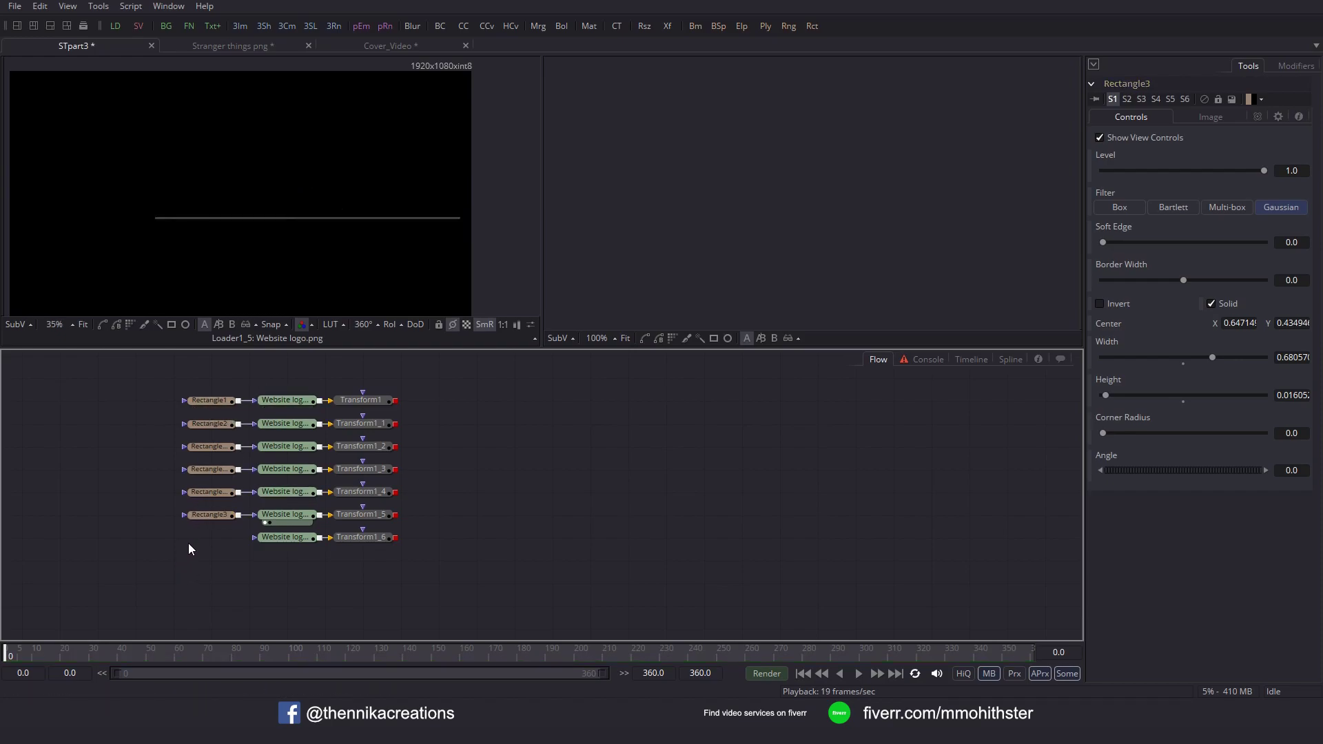
click(171, 324)
drag(160, 560, 83, 410)
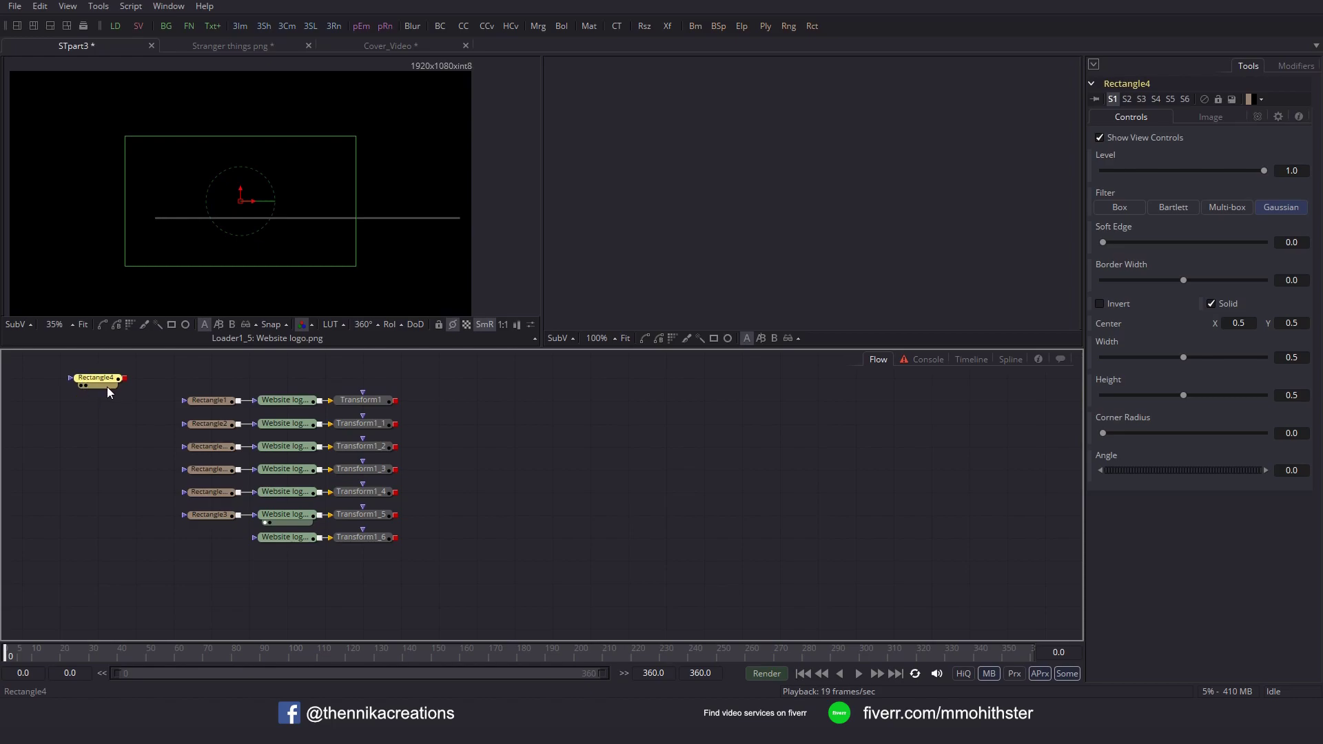
Duplicate the six existing masks into a column below the new Rectangle mask and align all seven with the loader rows.
drag(194, 379, 221, 523)
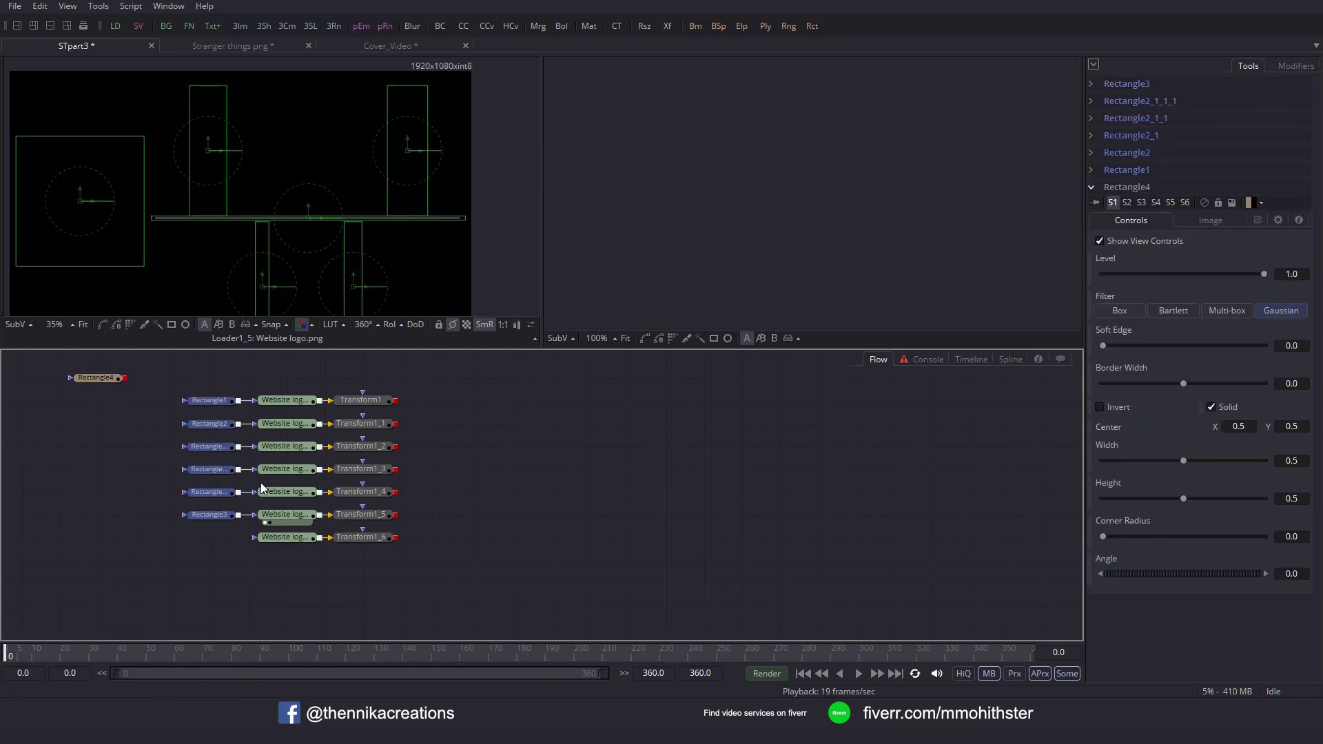
click(86, 408)
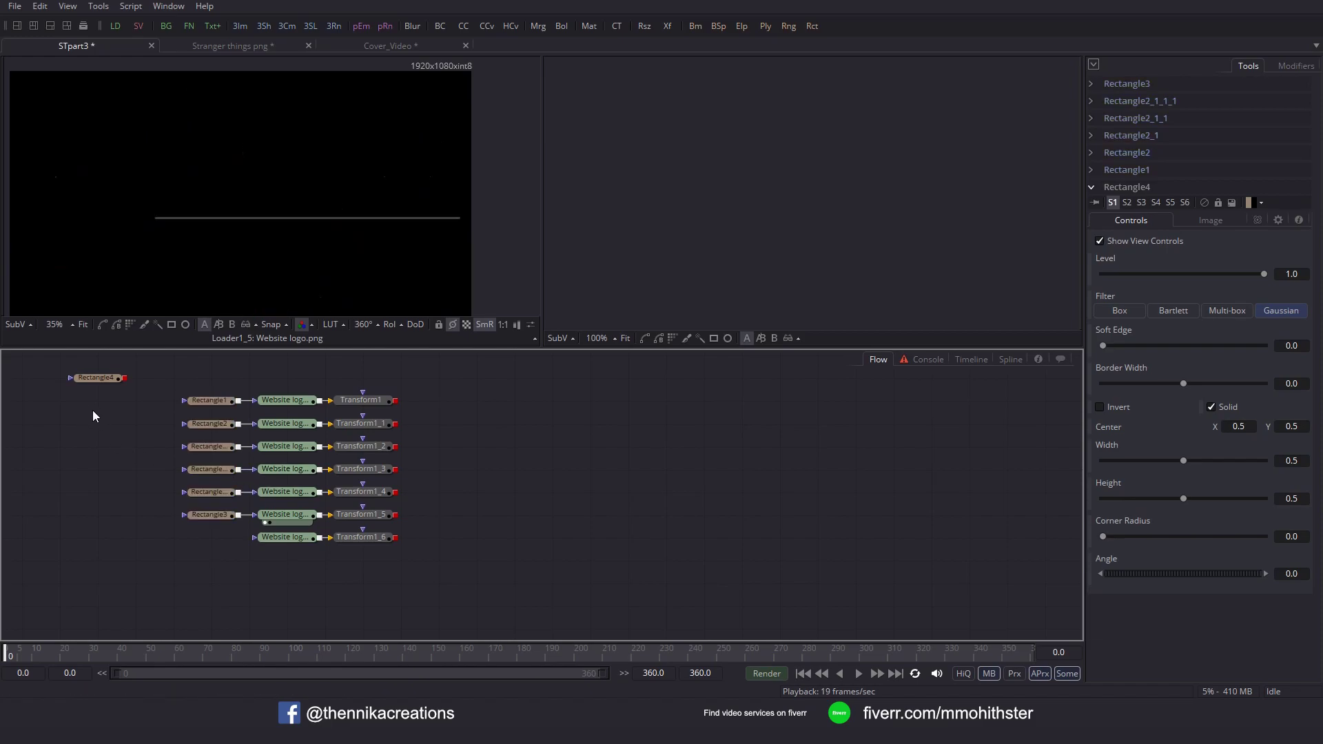
key(ctrl+v)
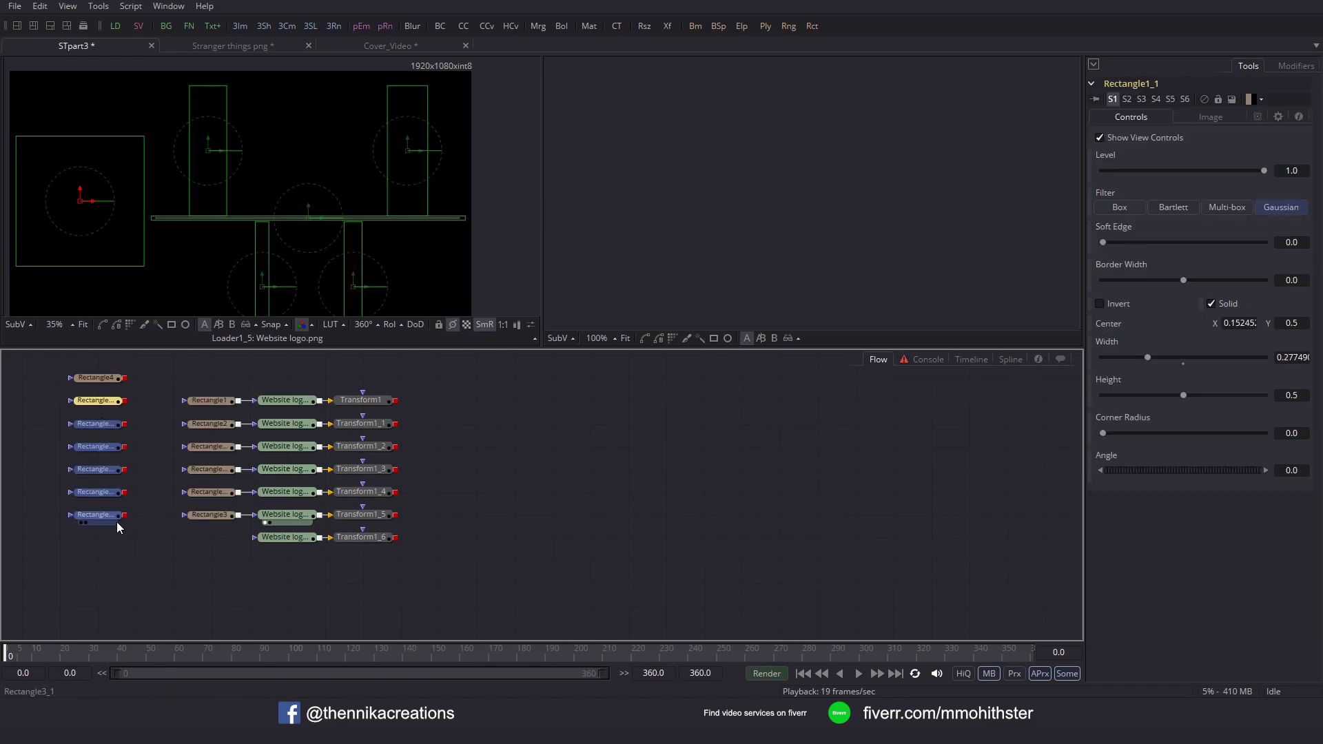
drag(93, 361, 102, 530)
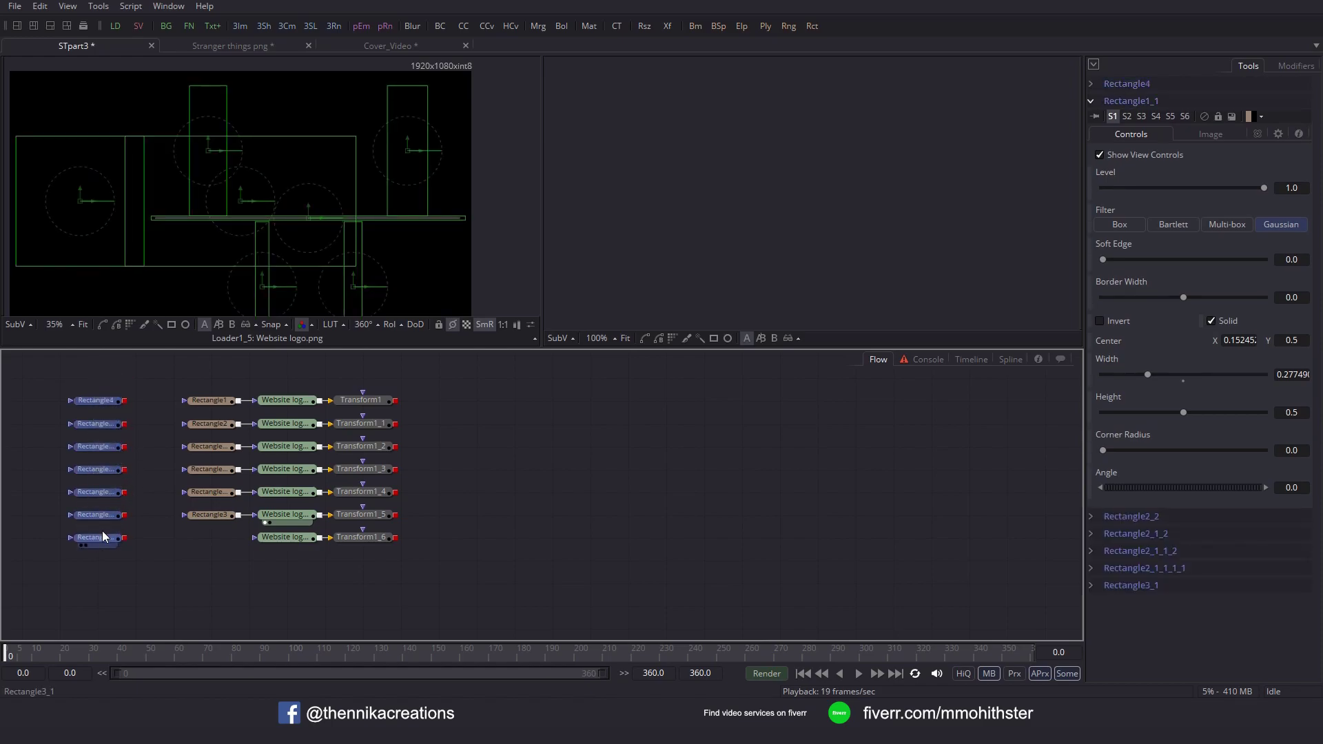
click(156, 492)
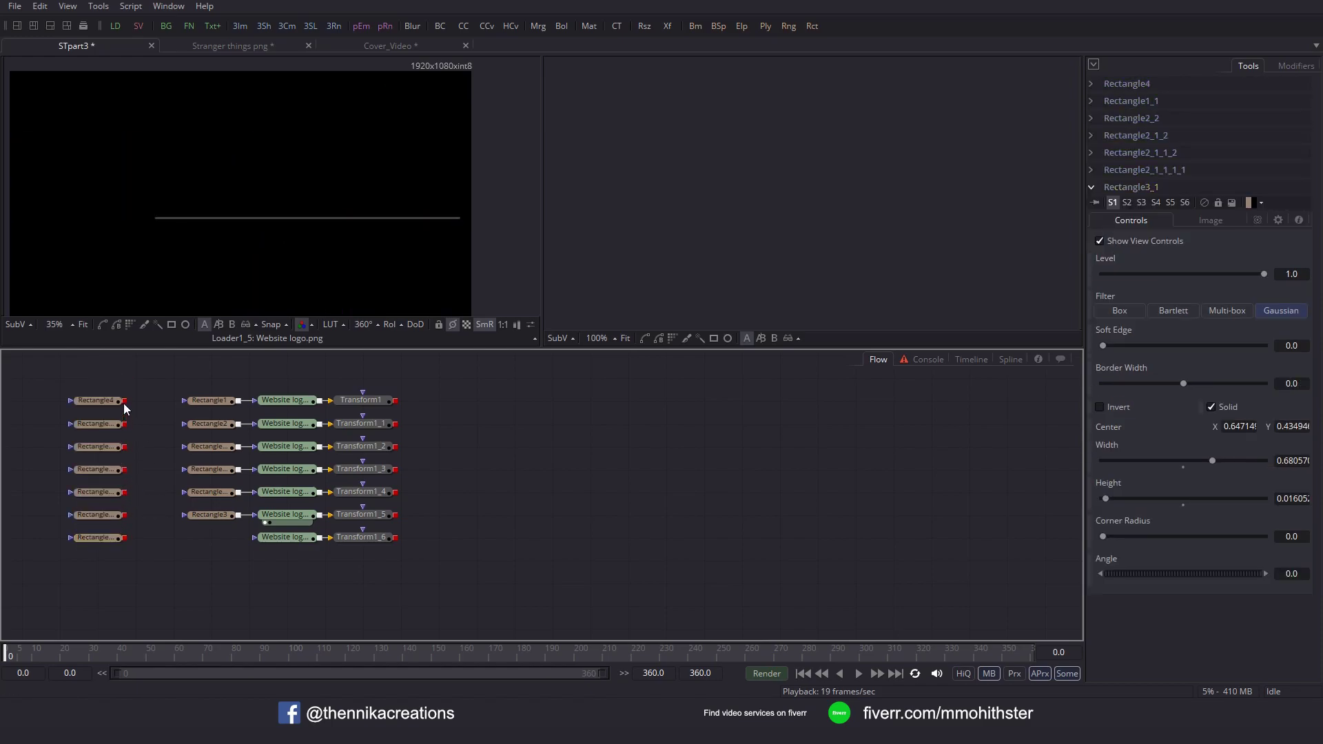
Chain the seven masks from top to bottom, connect the last to the seventh logo loader and show that loader in the first viewer.
mouse_move(124, 400)
mouse_down()
mouse_move(98, 419)
mouse_move(102, 472)
mouse_move(126, 486)
mouse_move(103, 493)
mouse_move(123, 507)
mouse_move(90, 540)
mouse_up()
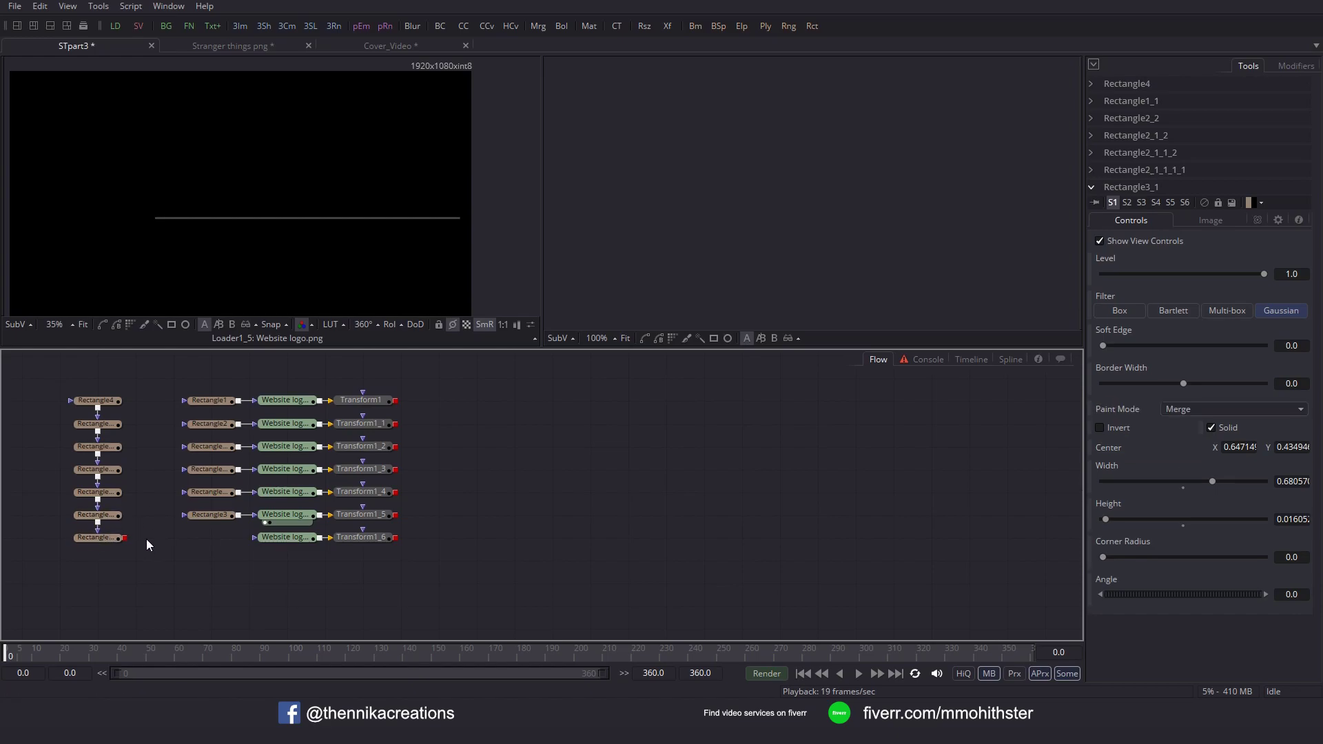
drag(125, 538, 264, 539)
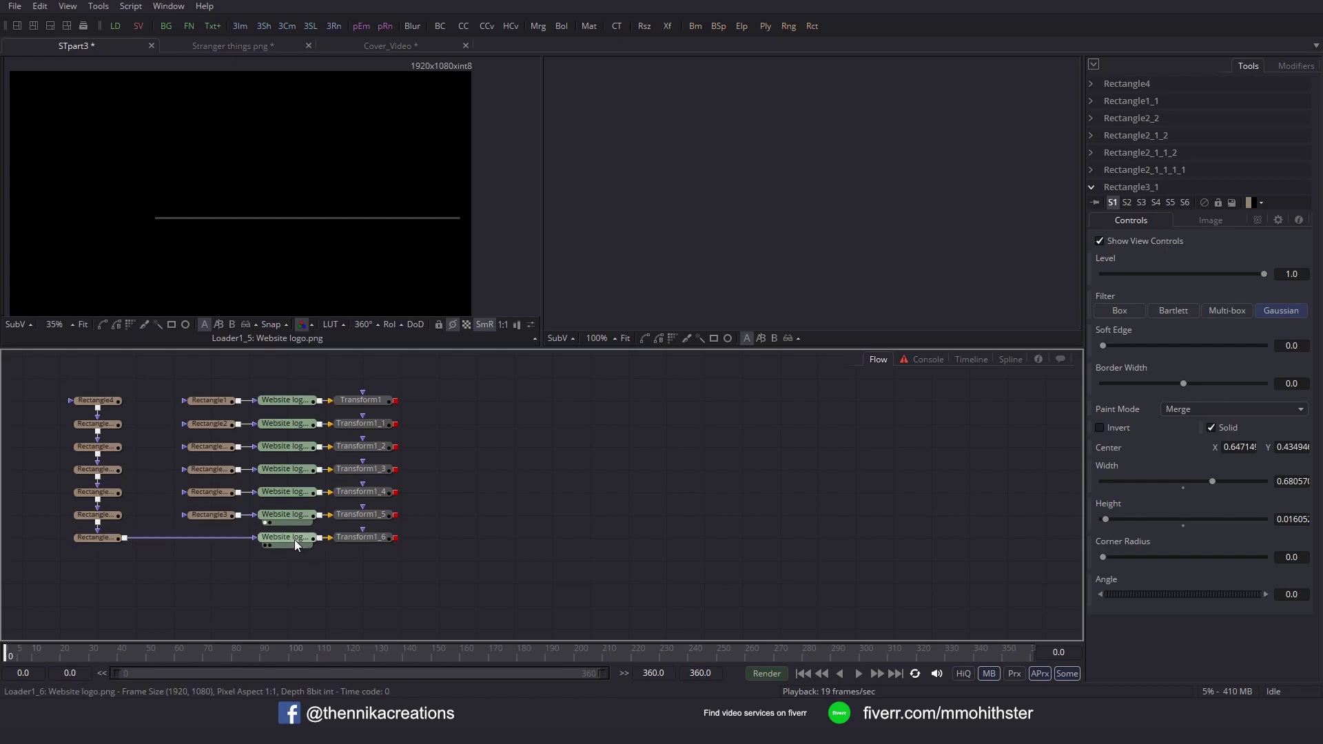
drag(295, 539, 303, 284)
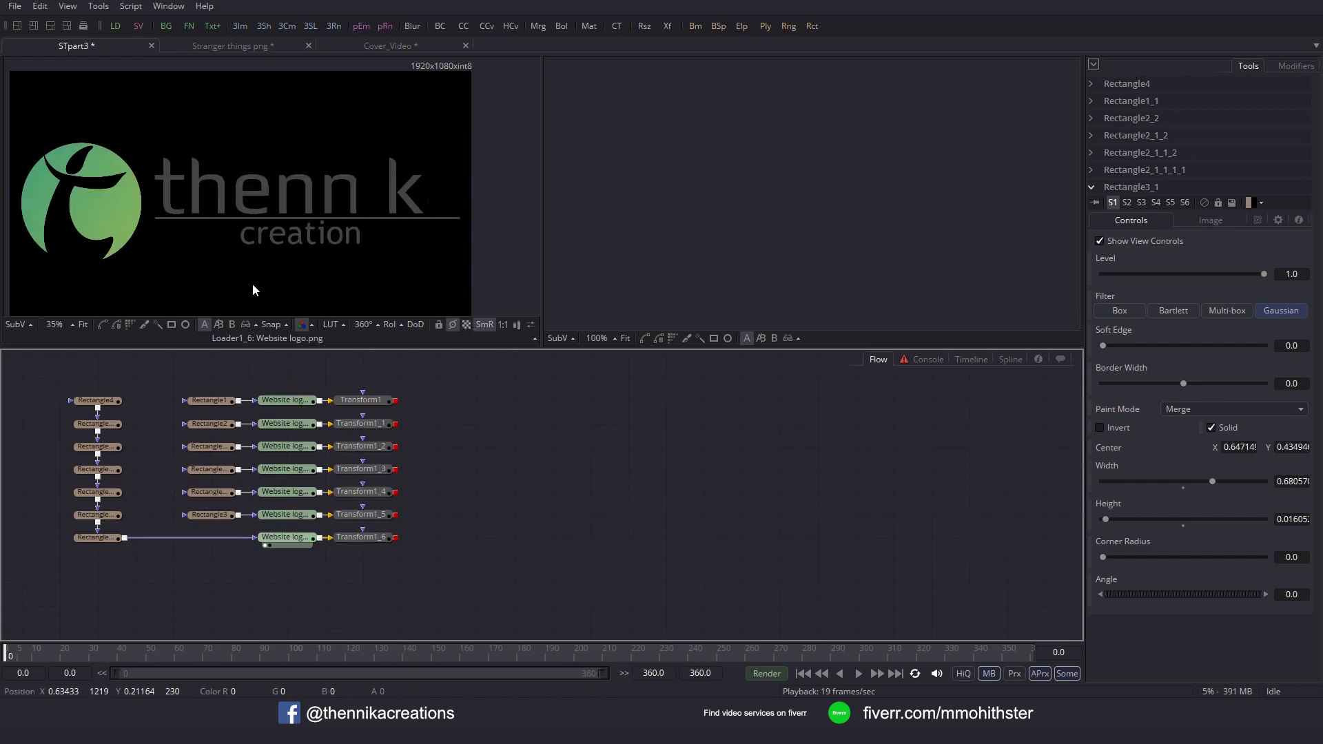
click(81, 324)
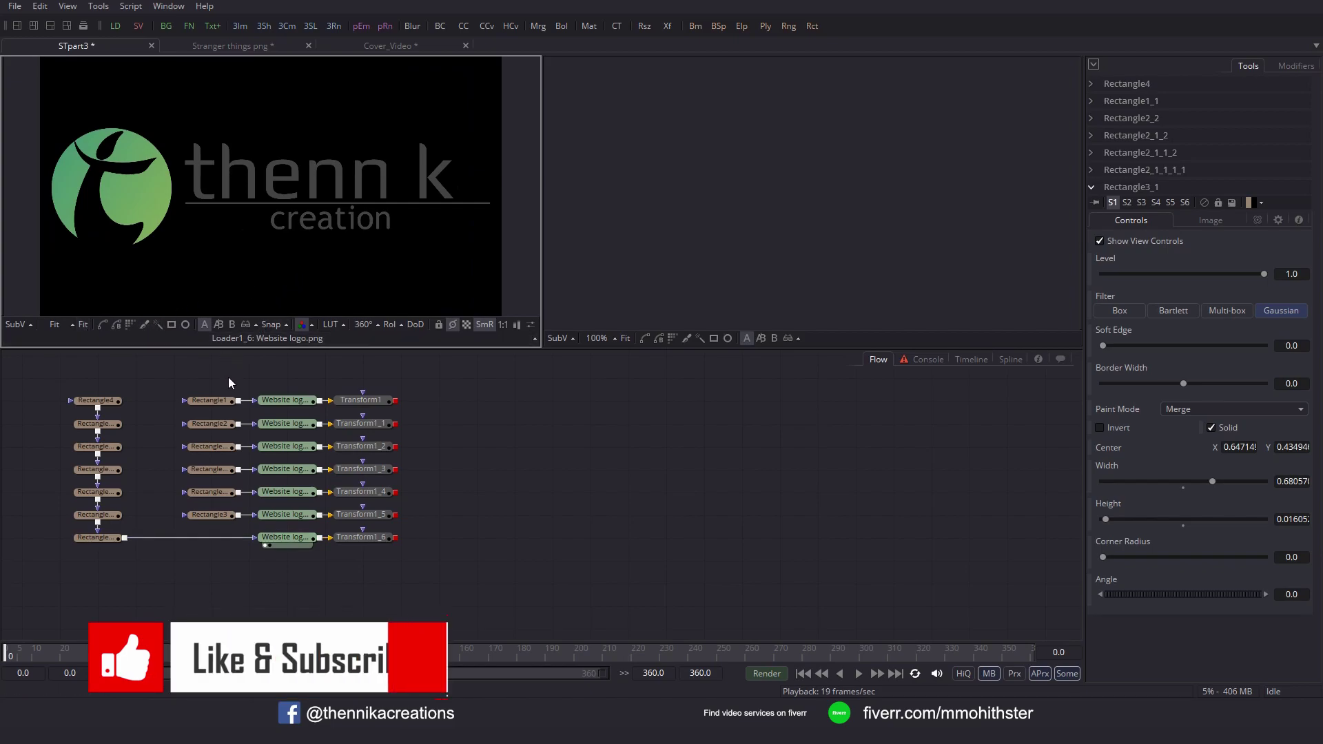
Widen the mask at the head of the chain to about 0.97 so it covers the whole logo in the seventh loader.
click(105, 402)
key(1)
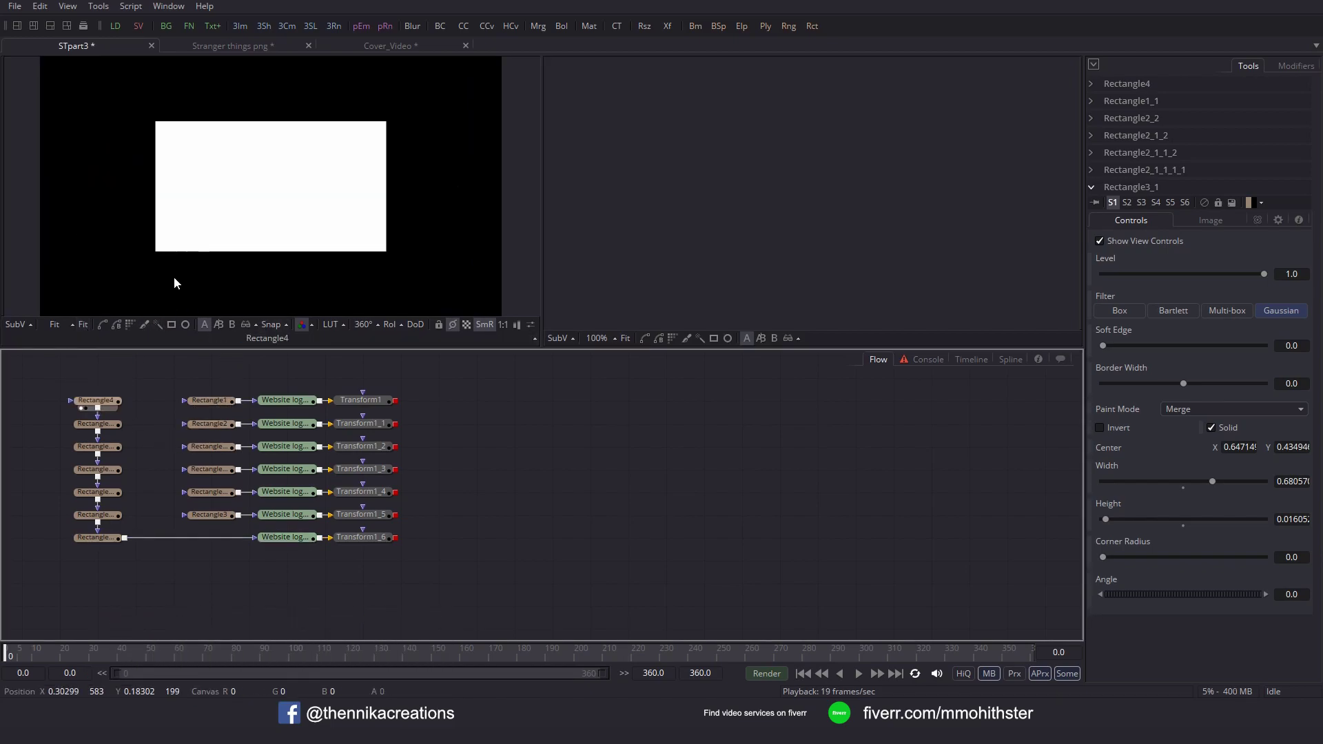
click(220, 221)
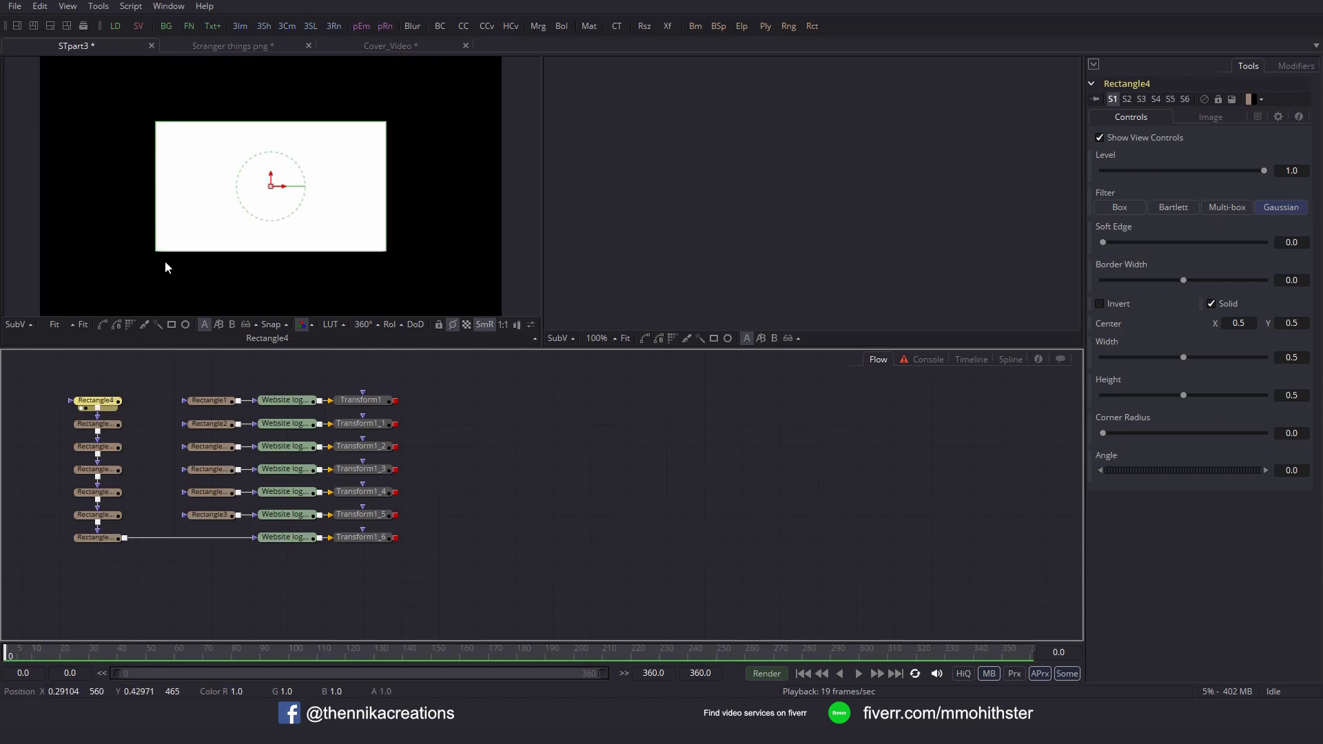
drag(279, 538, 319, 197)
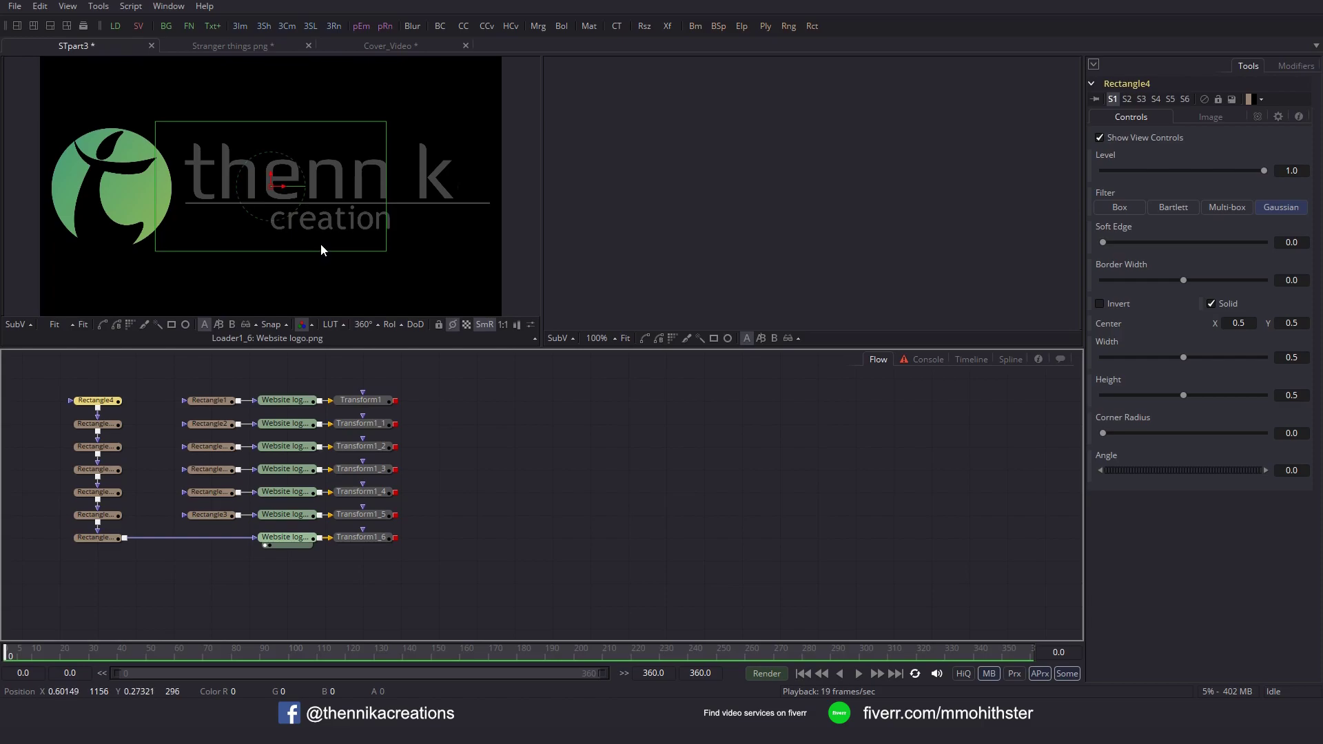
drag(383, 196, 494, 197)
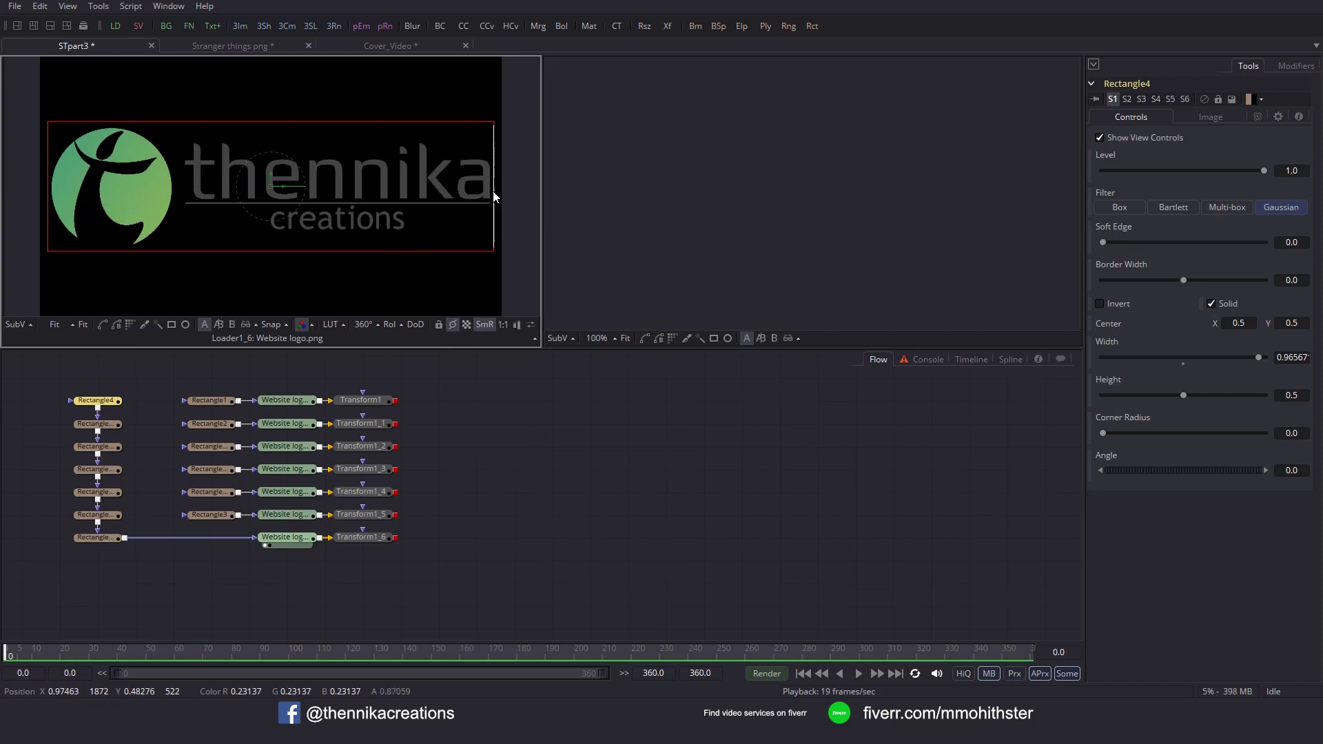
drag(493, 195, 491, 198)
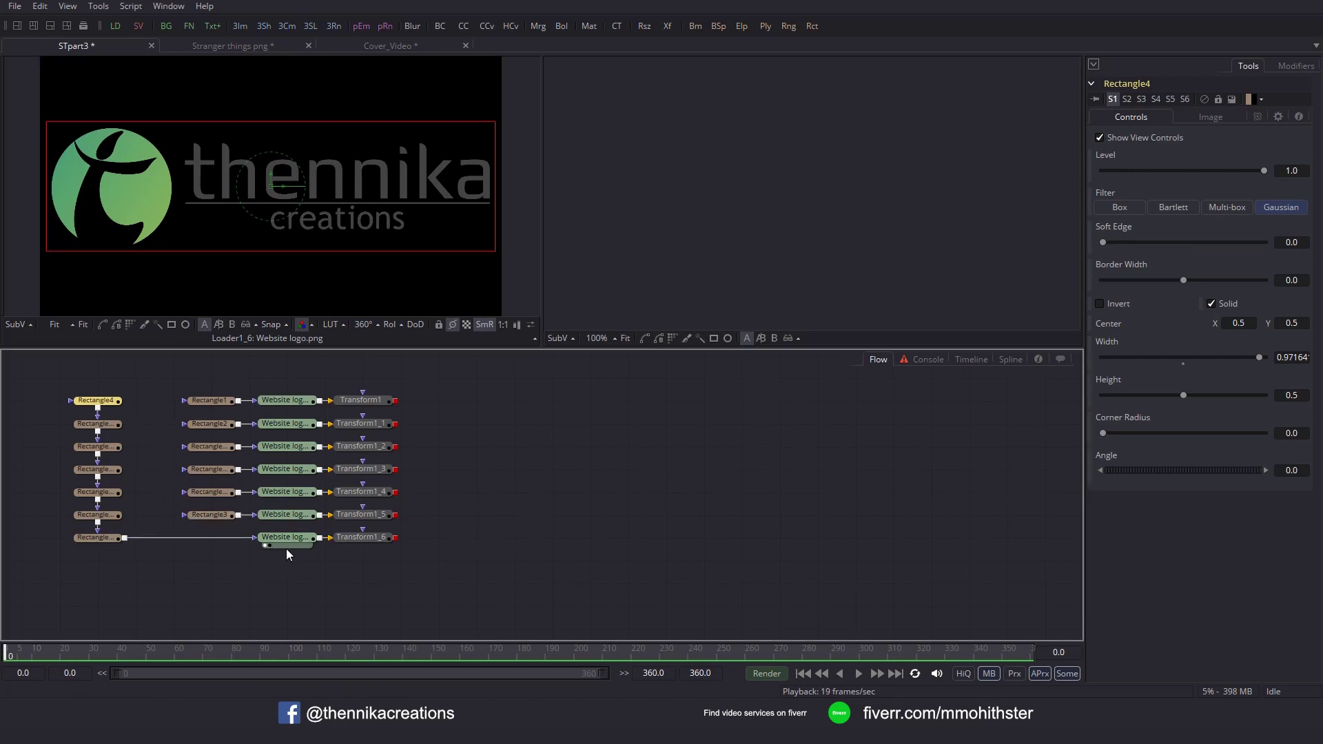
Set the paint mode of the chained masks over the round icon and the letter "h" to Subtract.
click(102, 425)
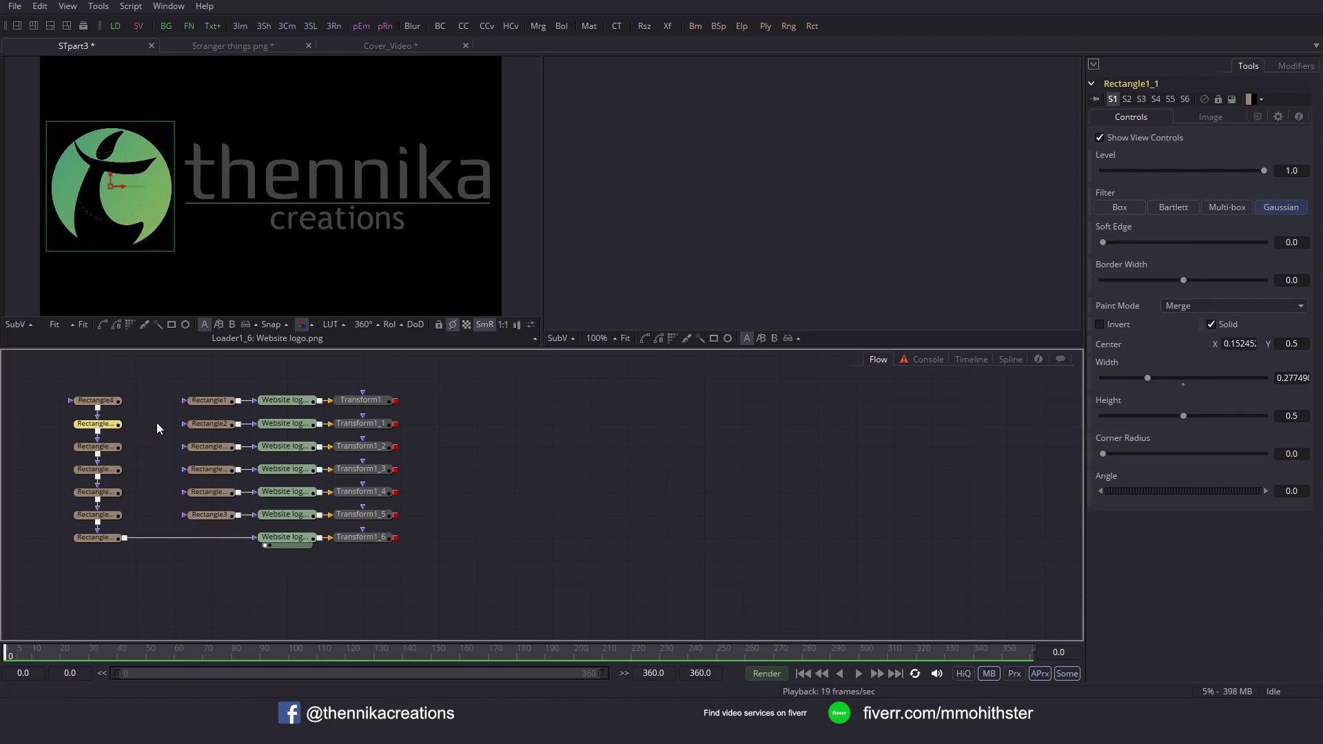
click(1197, 306)
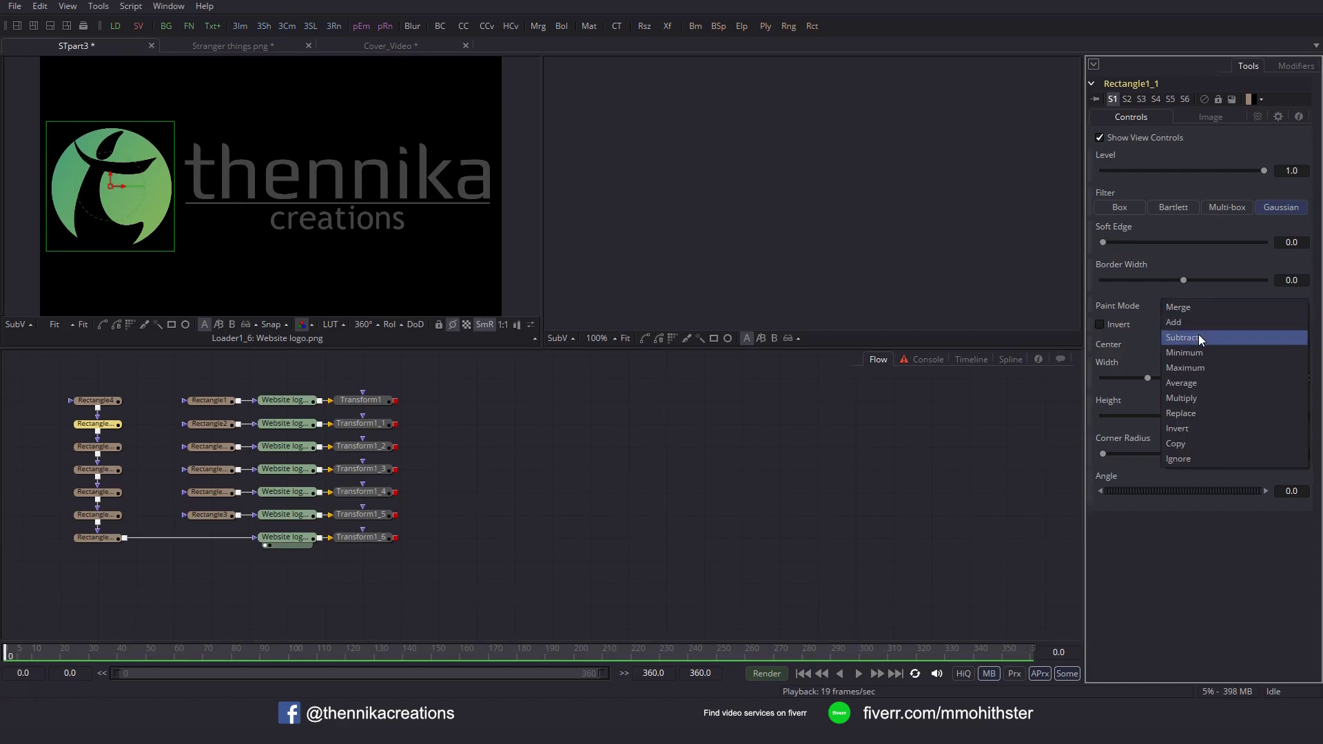
click(1198, 333)
click(97, 447)
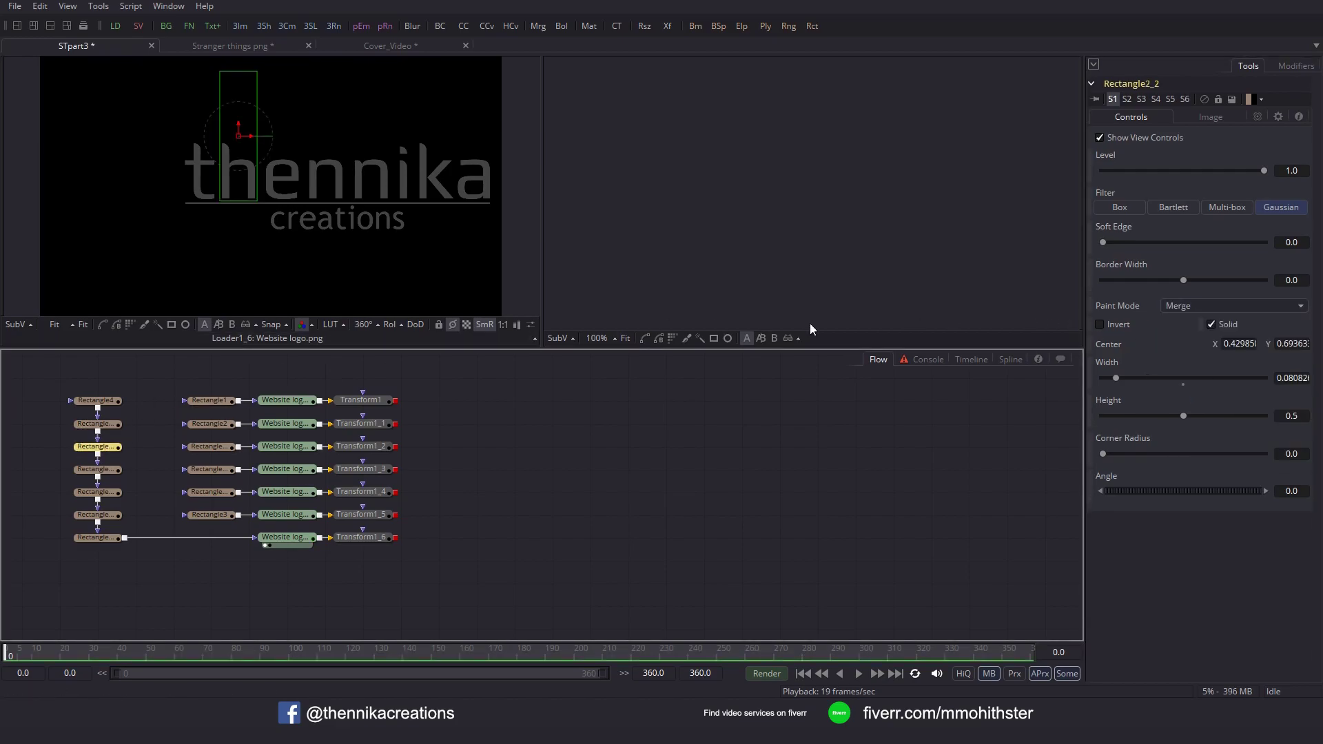
click(1168, 310)
click(1185, 337)
Set the paint mode of the chained masks over the letters "k" and "r" to Subtract.
click(97, 470)
click(1165, 307)
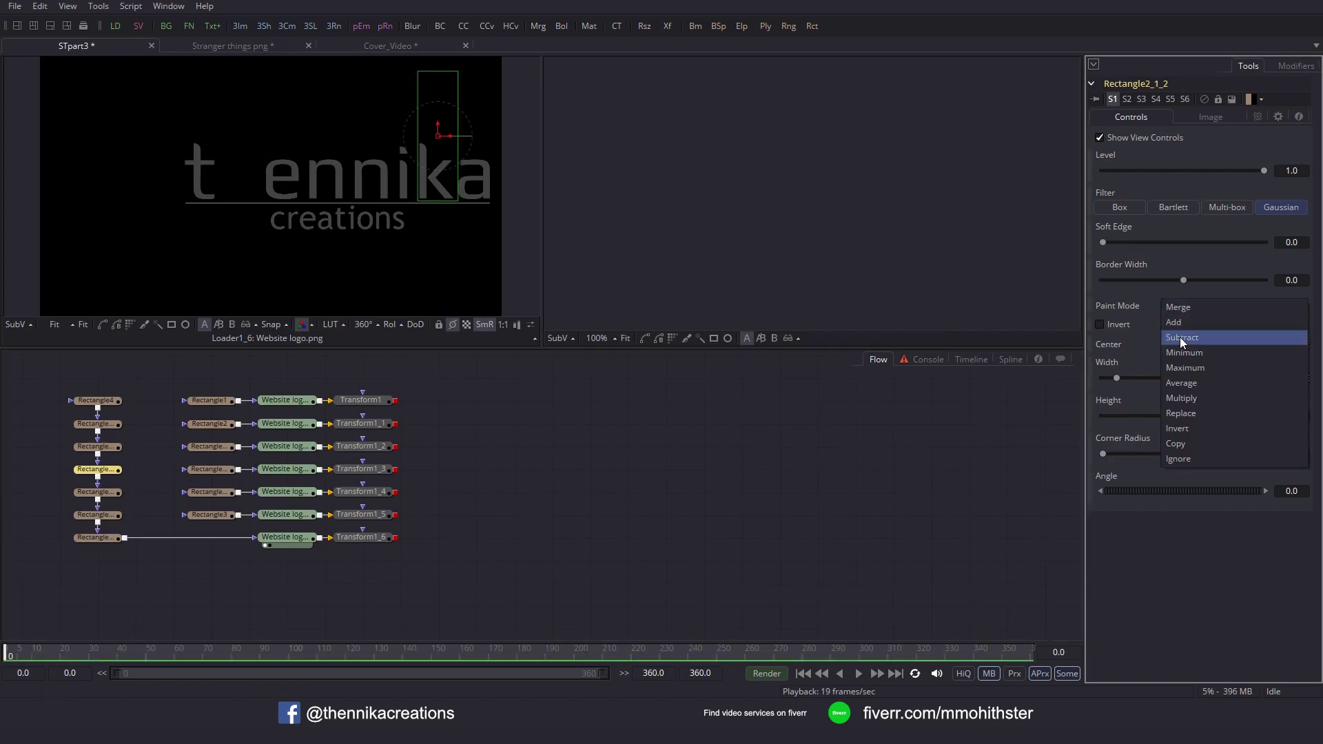
click(1180, 337)
click(110, 492)
click(1169, 305)
click(1180, 337)
Set the paint mode of the chained masks over the second-line letter "n" and the horizontal line to Subtract.
click(96, 515)
click(1197, 306)
click(1191, 332)
click(97, 537)
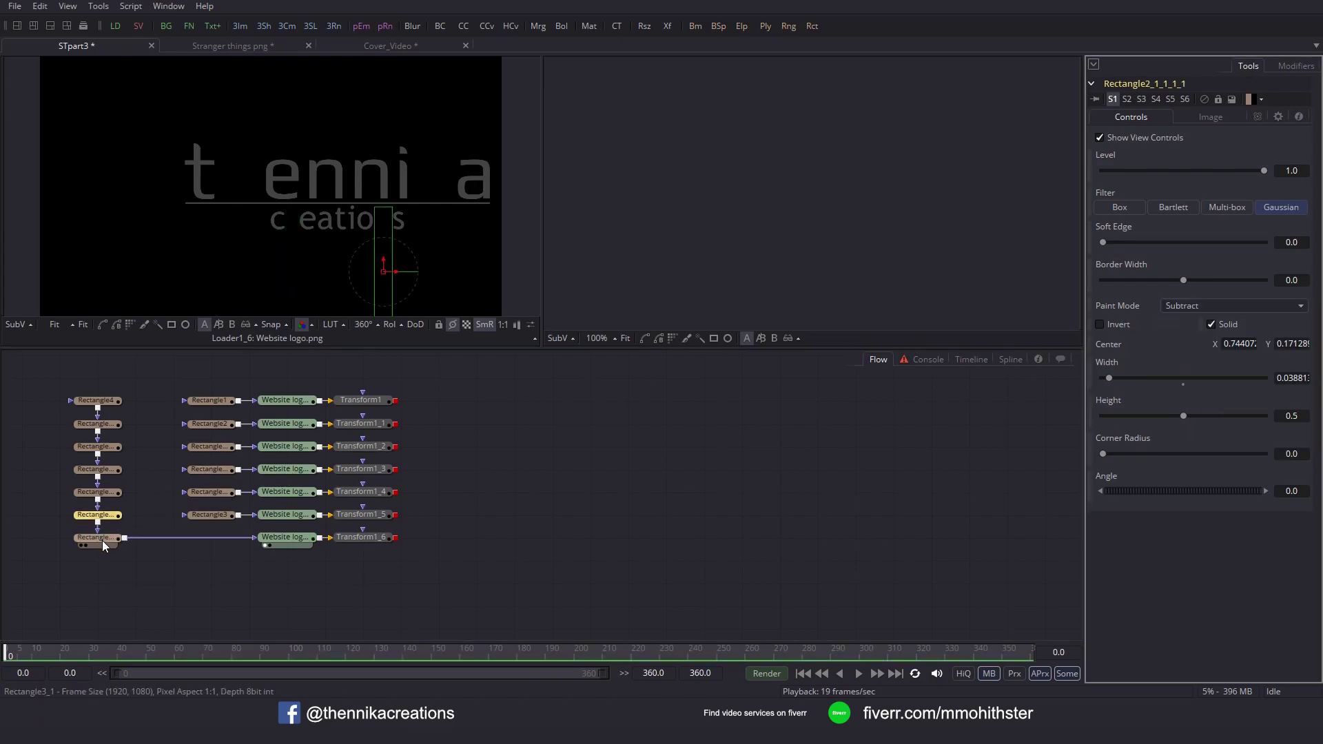
click(1201, 310)
click(1191, 333)
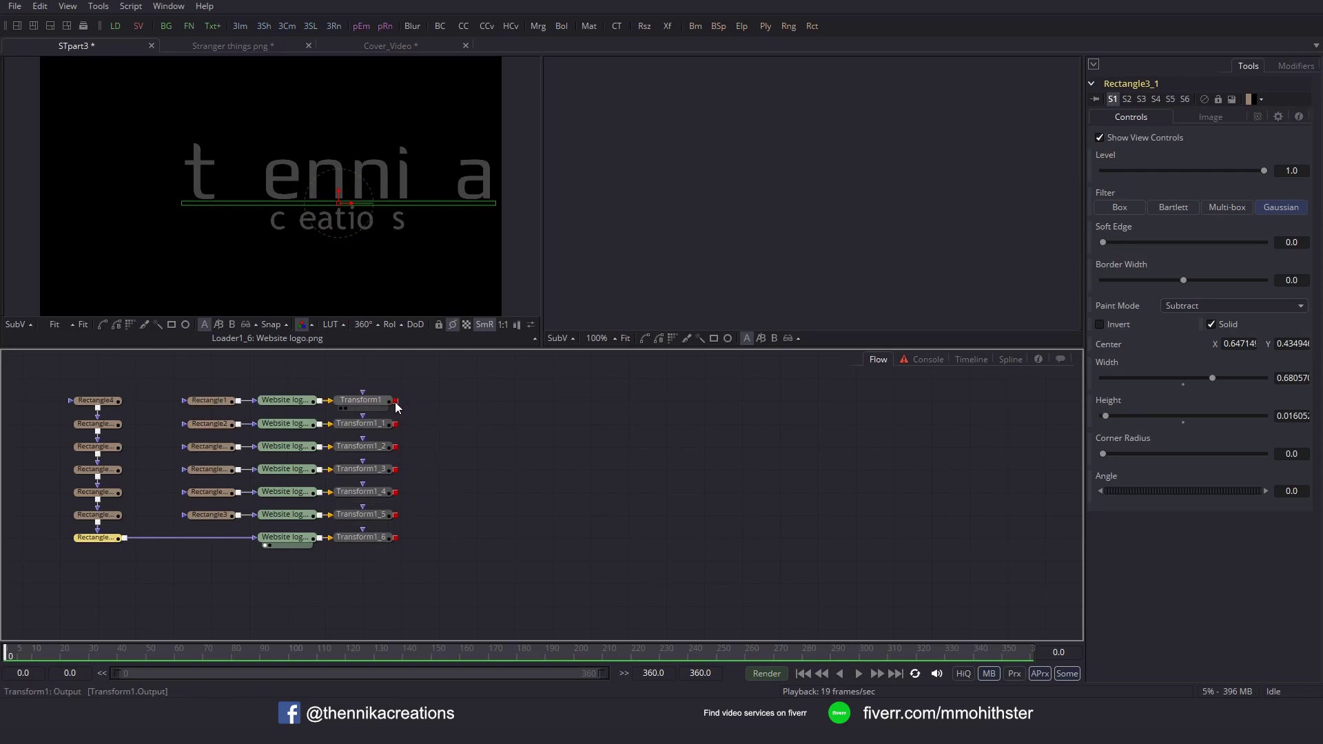
Combine the seven Transform outputs through a chain of Merge nodes and show the final Merge in the second viewer without the checkered background.
drag(398, 407, 668, 292)
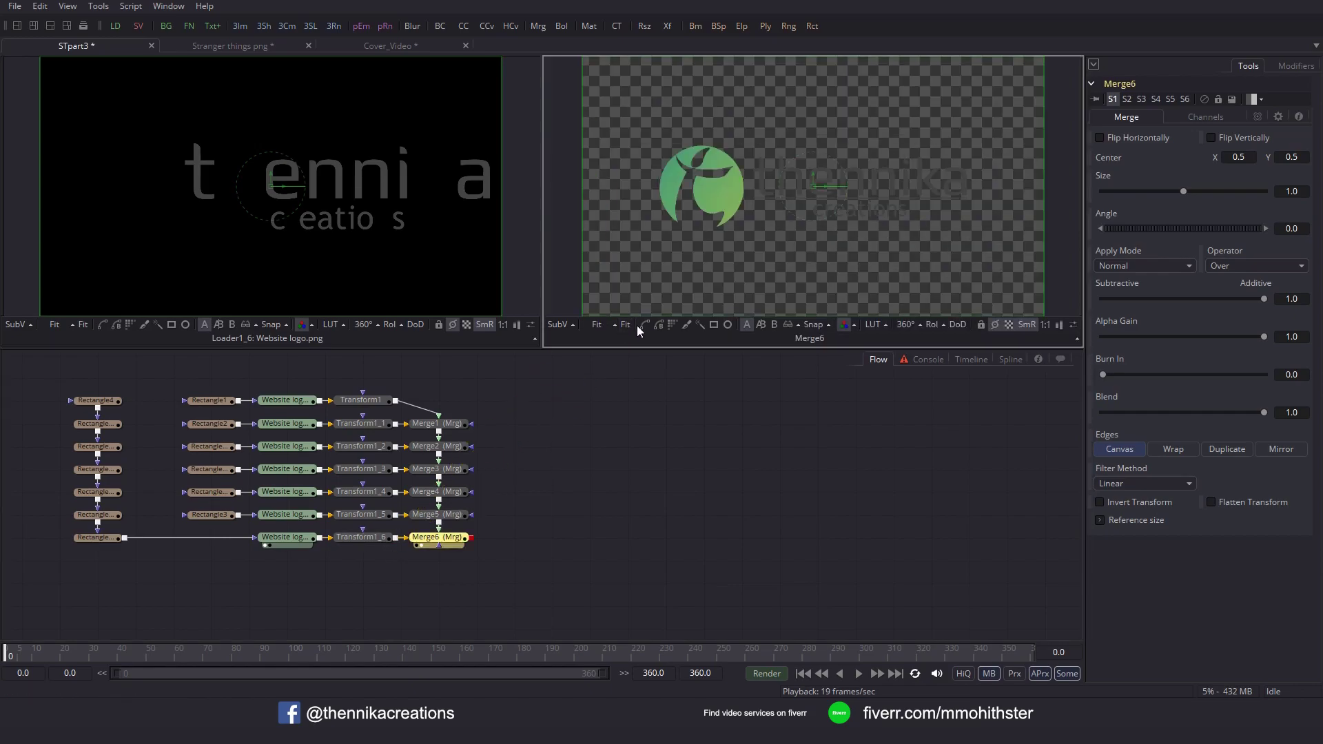
click(1007, 325)
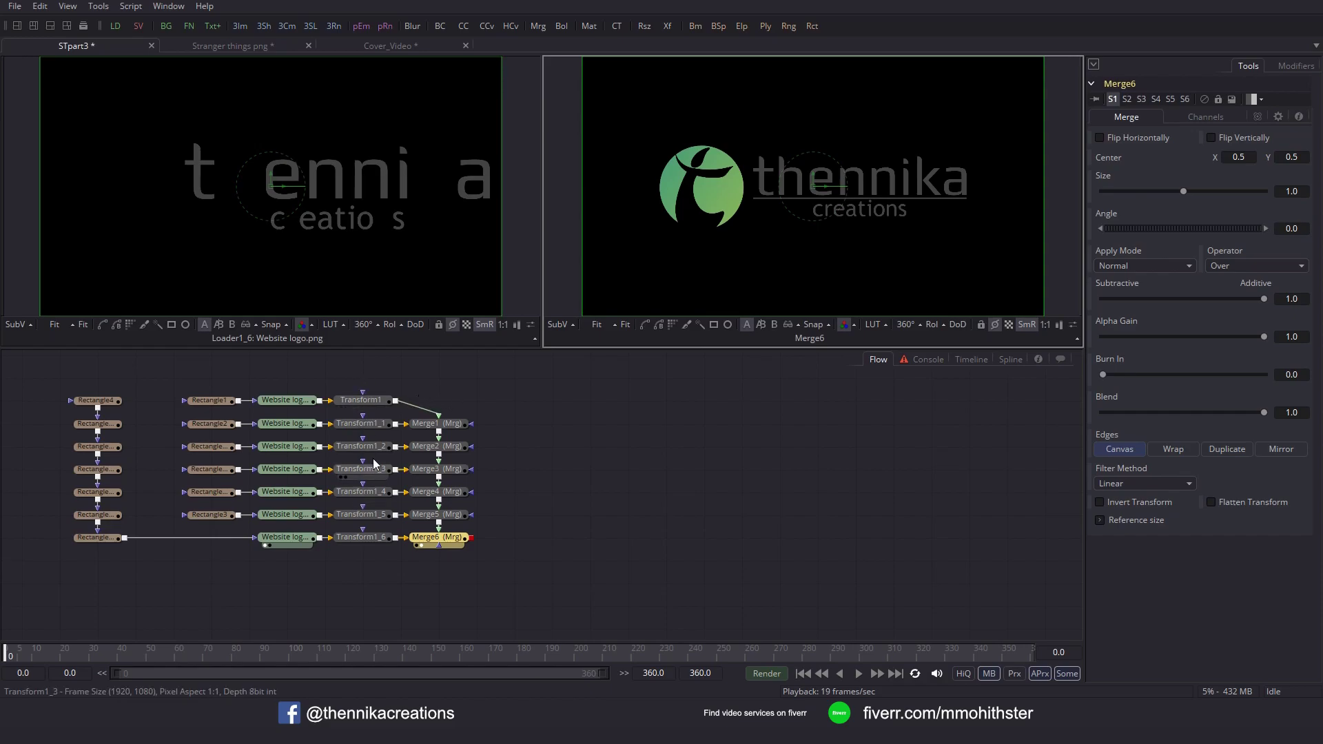
Move the Merge column farther from the Transforms and insert a second Transform node in each of the first three rows.
drag(423, 387, 560, 539)
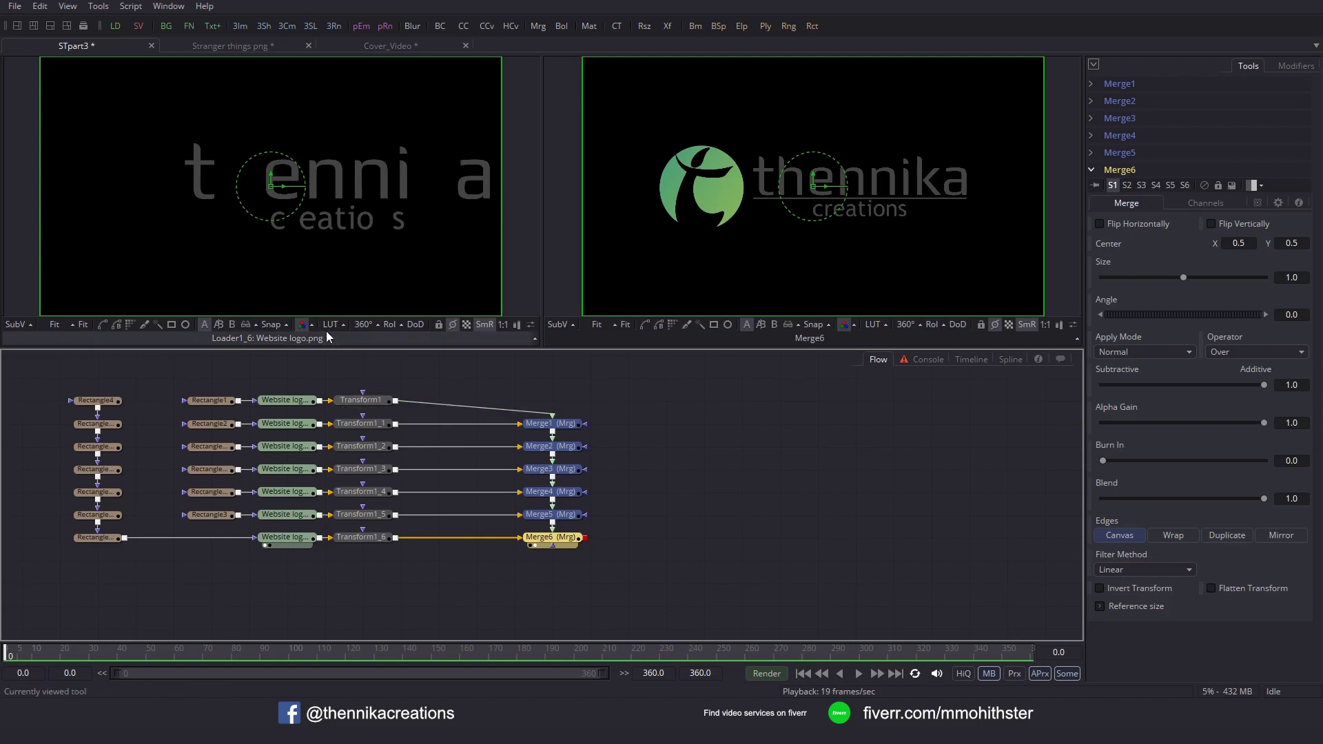
click(367, 401)
click(667, 26)
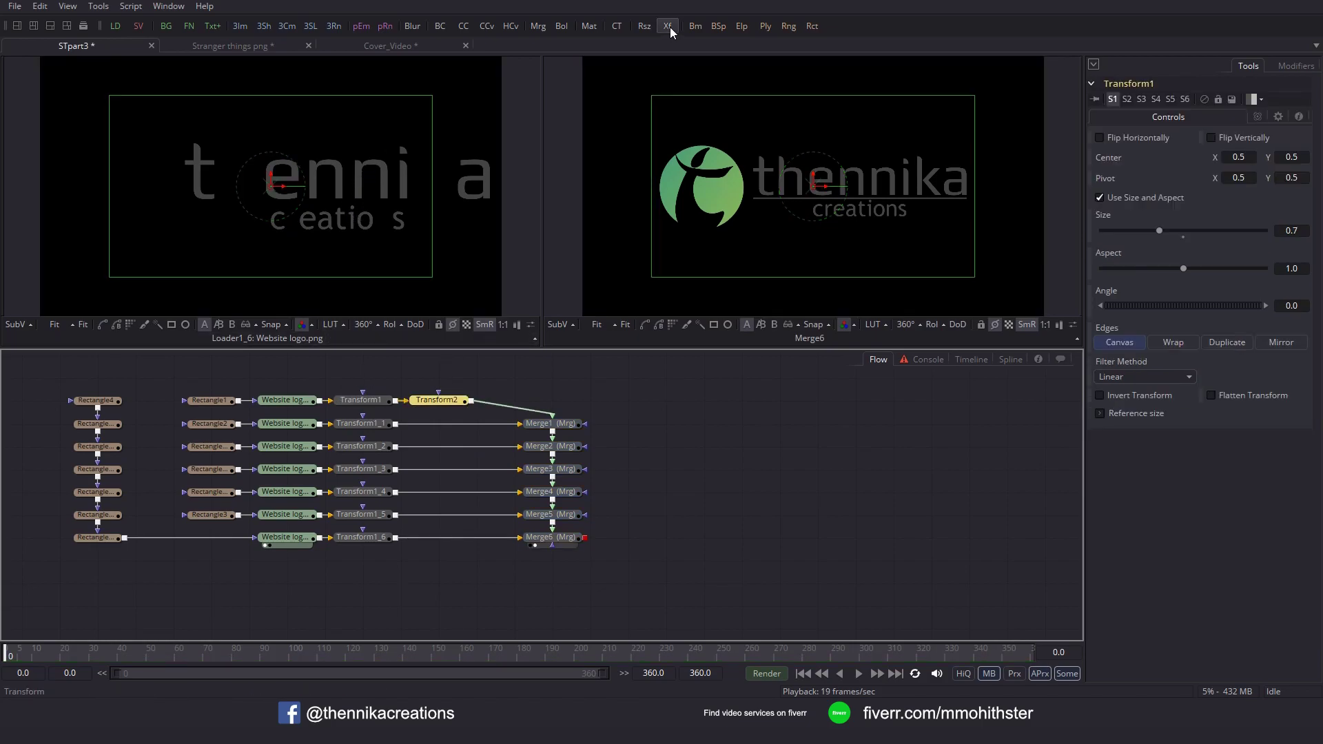
click(370, 423)
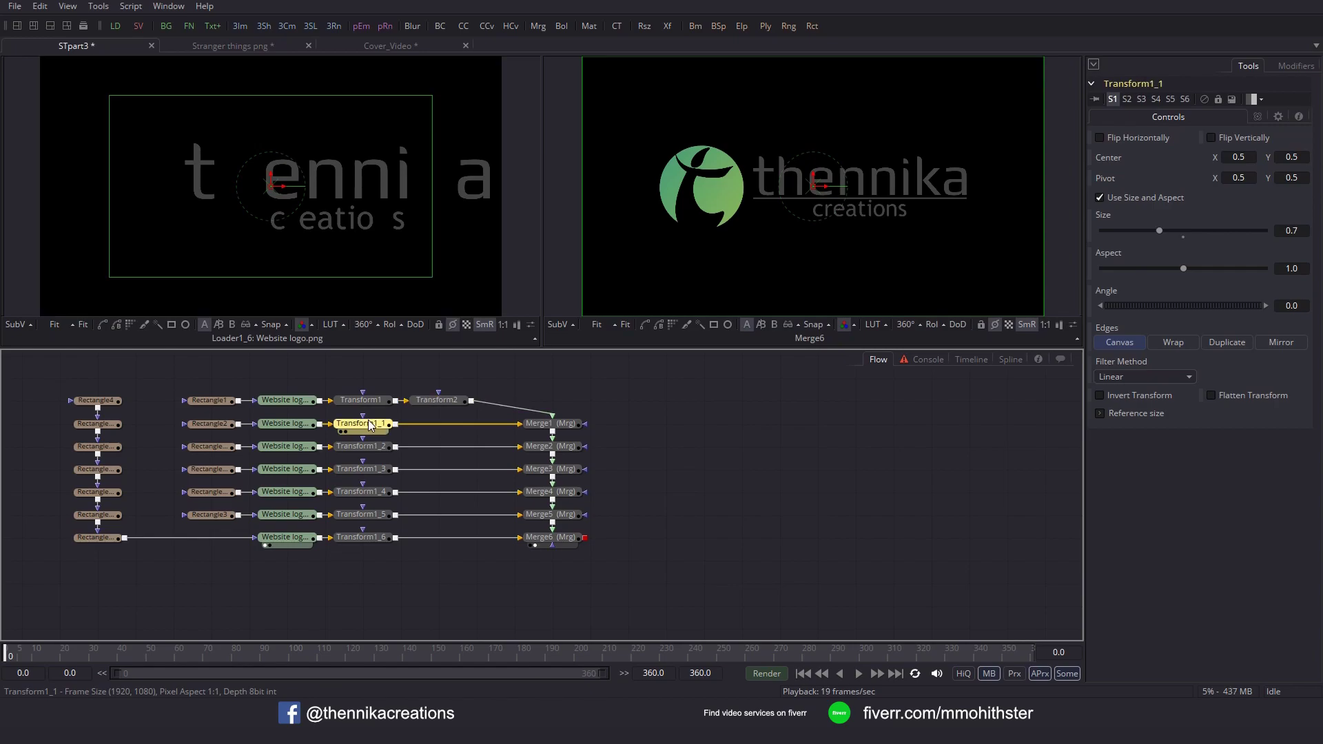
click(667, 26)
click(361, 446)
click(667, 25)
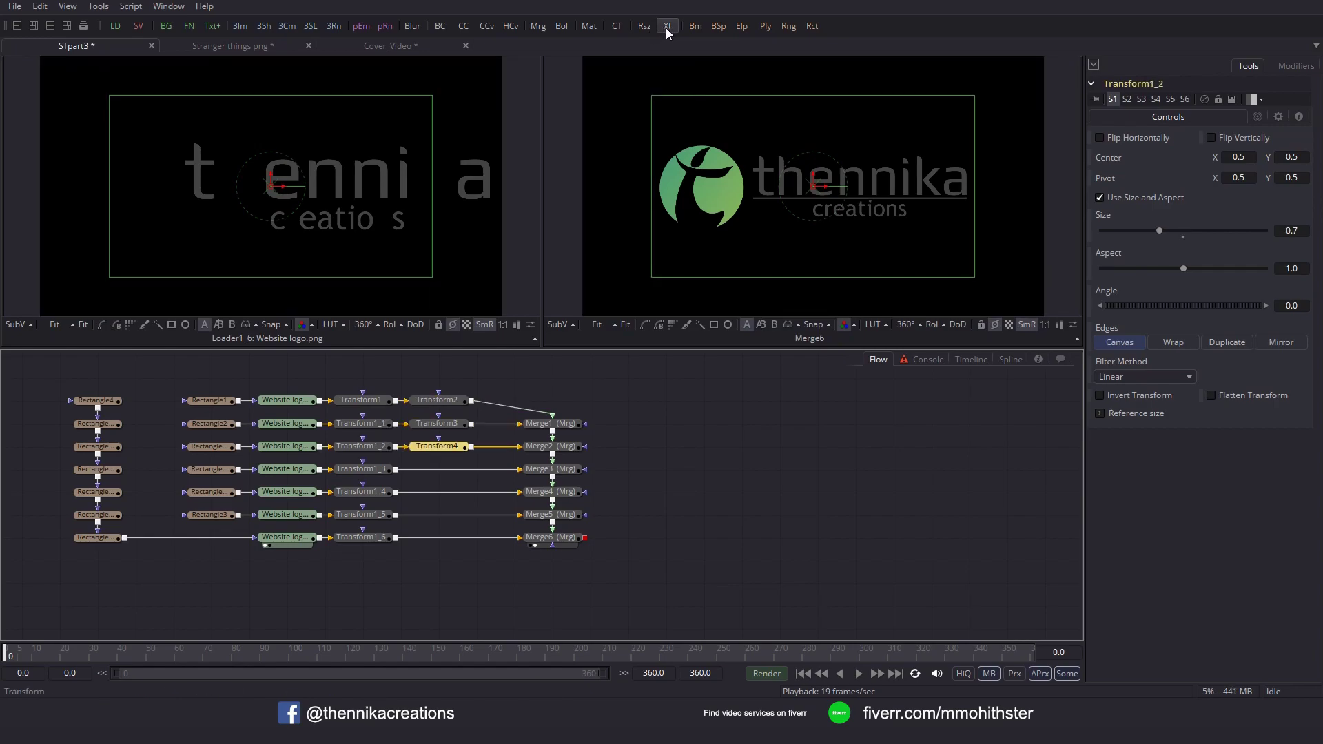
Insert a second Transform node in each of the remaining four rows, and select the new Transform in the first row.
click(361, 470)
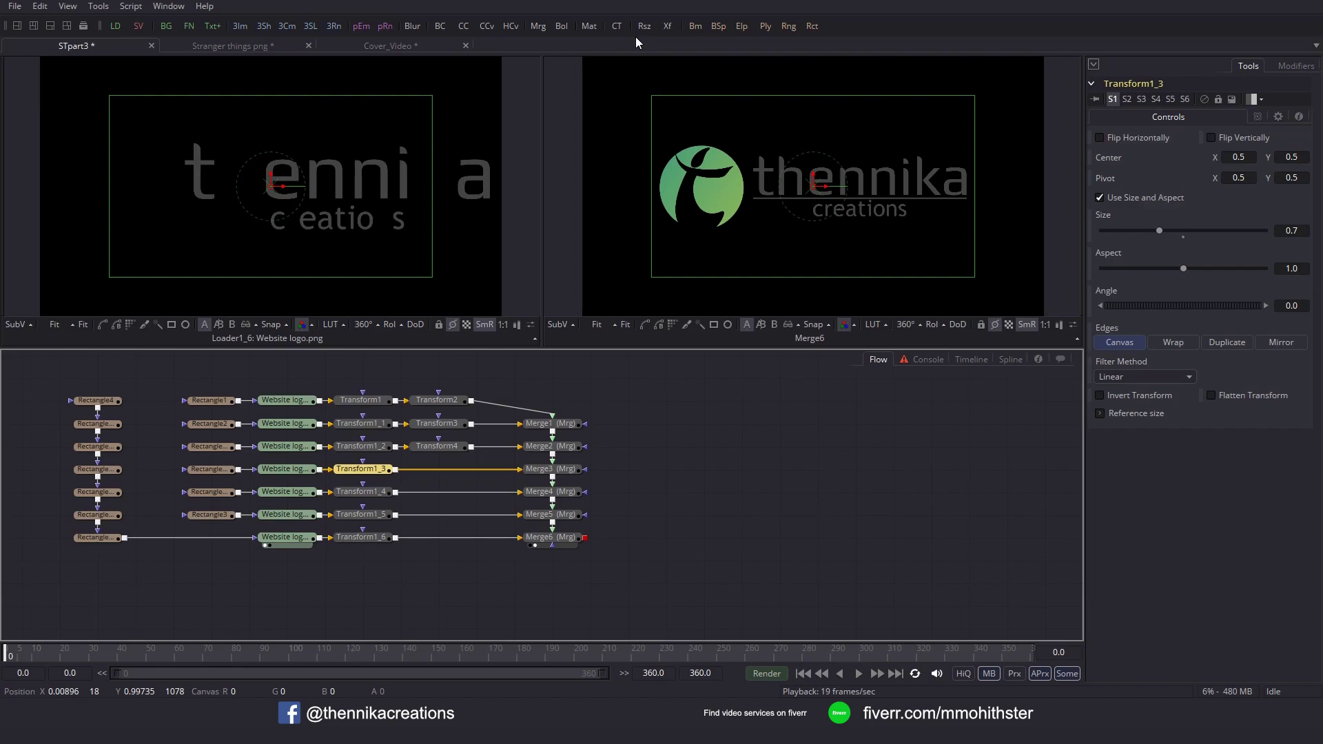
click(667, 26)
click(362, 492)
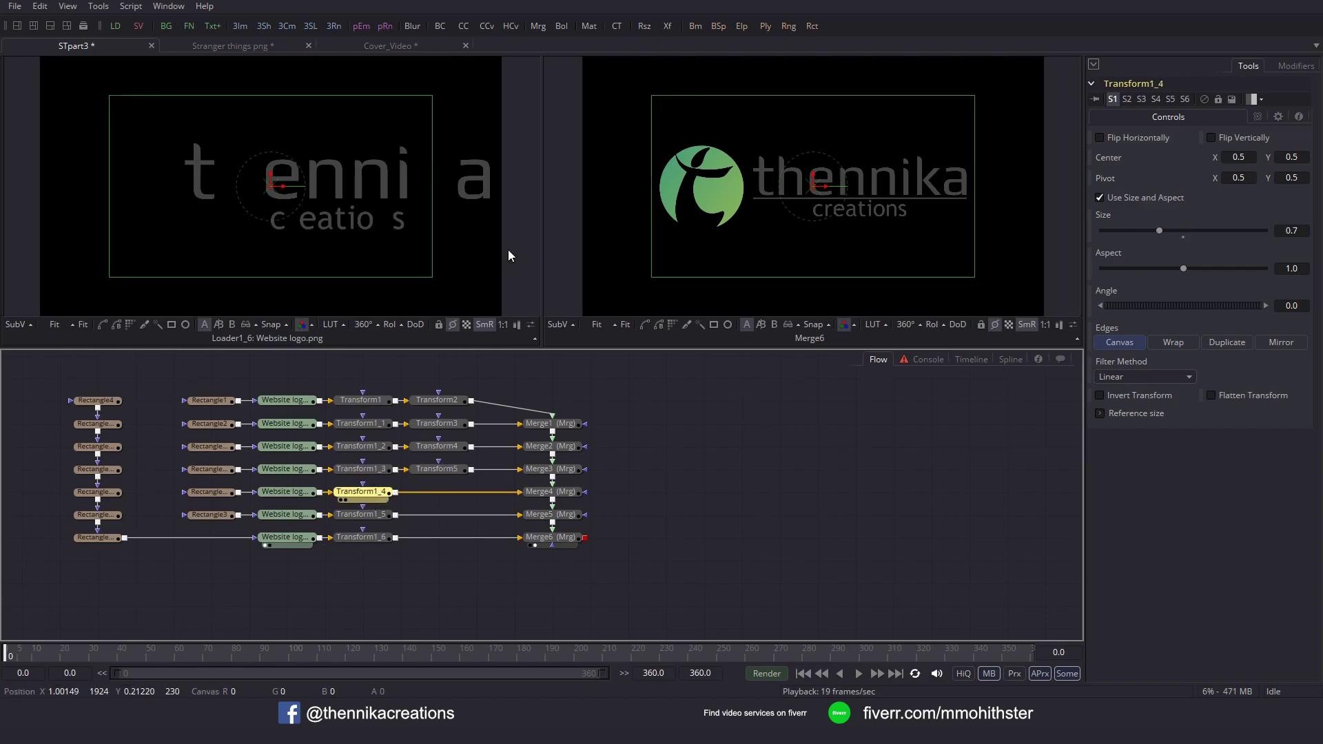
click(667, 25)
click(361, 515)
click(667, 25)
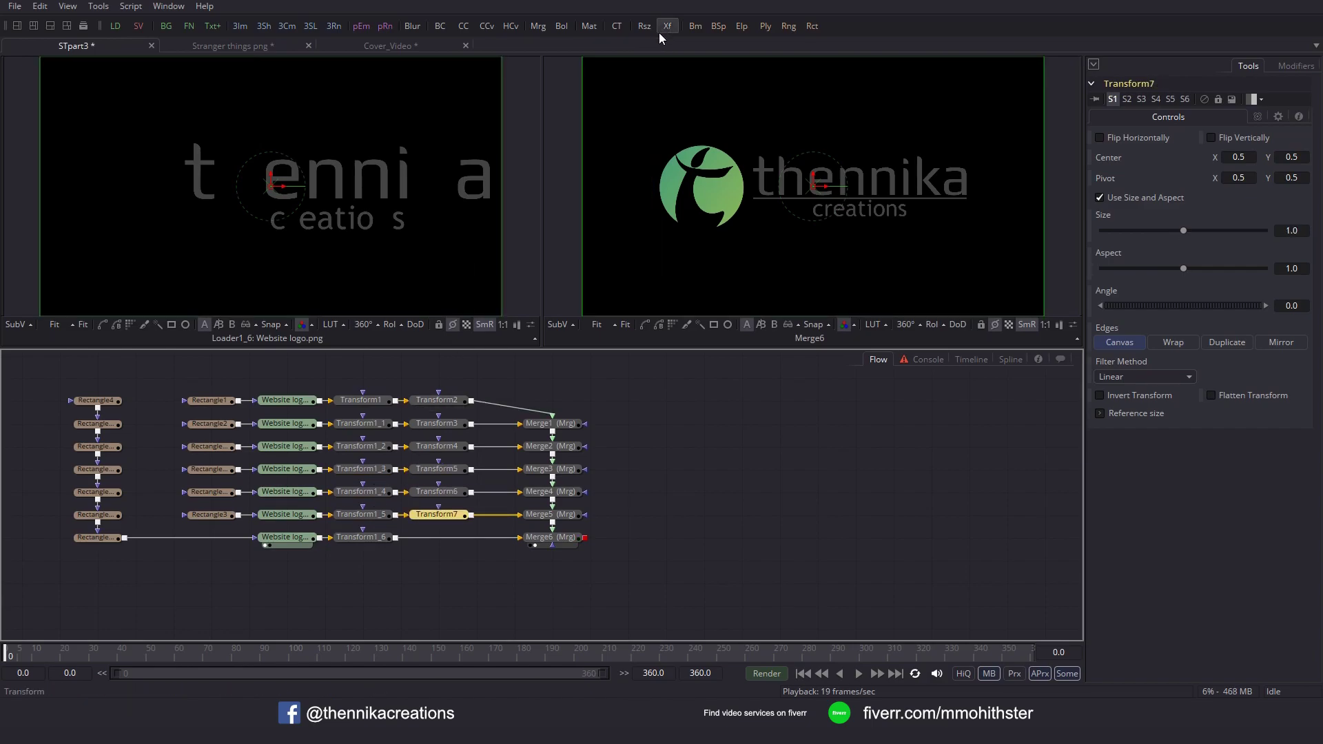
click(362, 538)
click(667, 26)
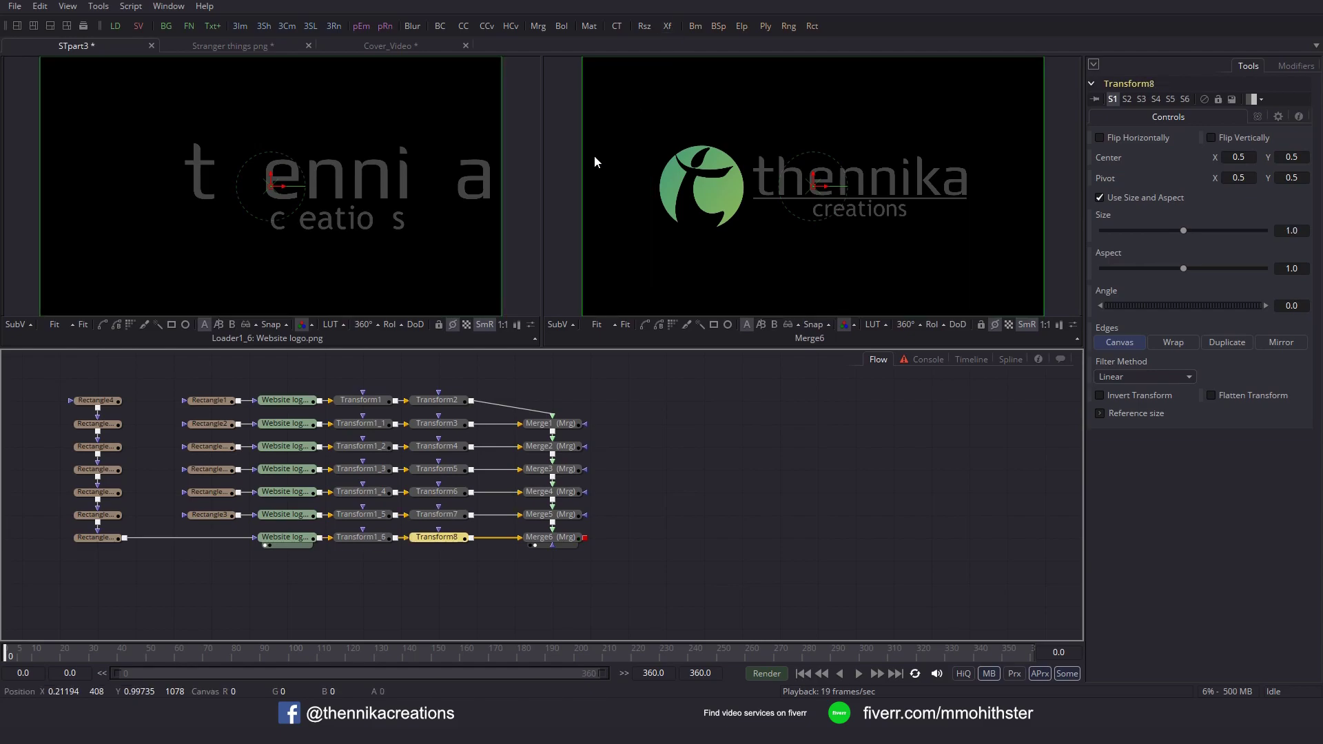
click(445, 405)
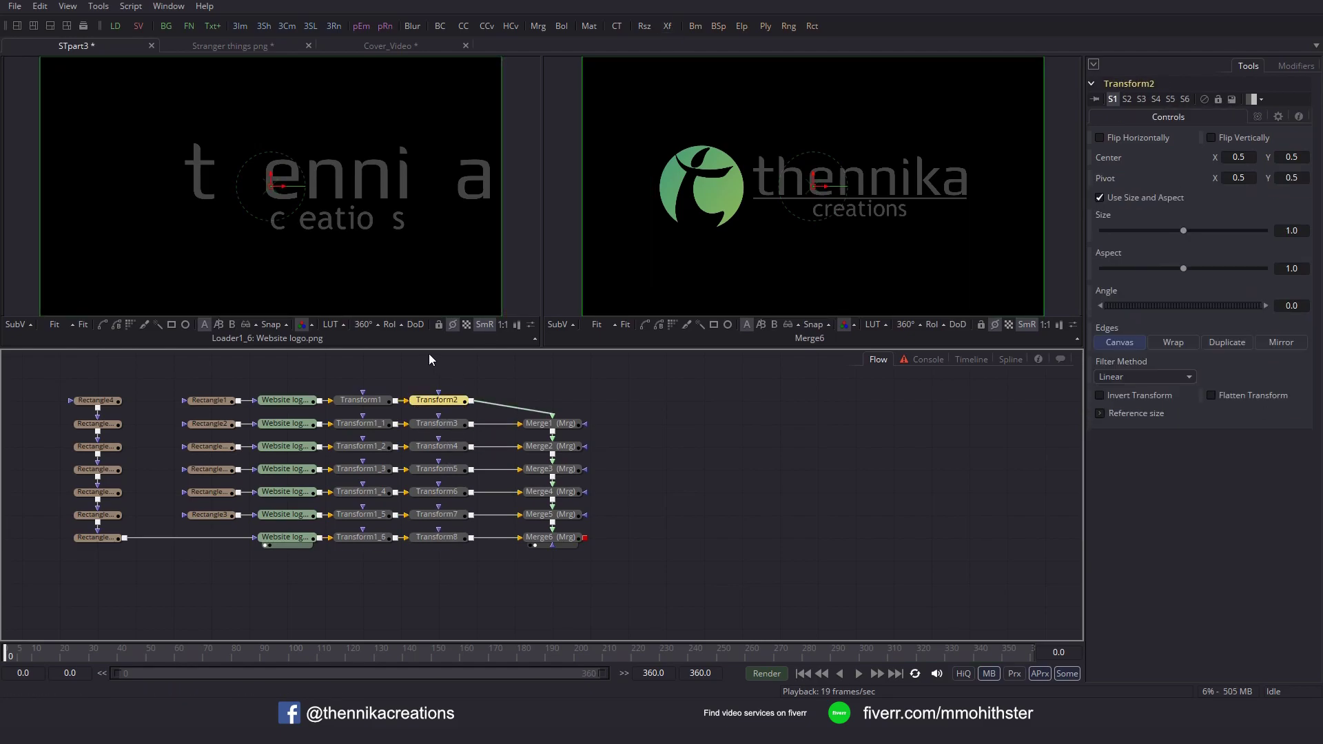
drag(274, 186, 278, 186)
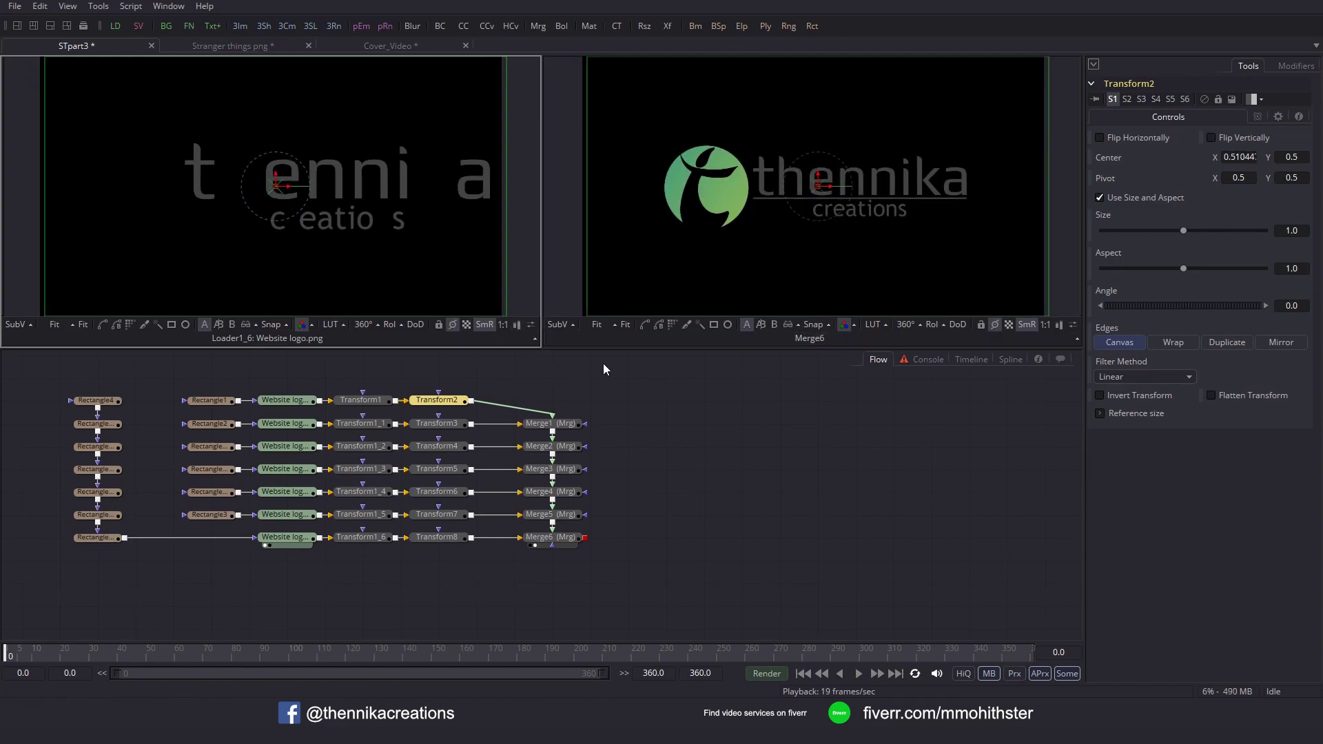
key(ctrl+z)
key(ctrl+z)
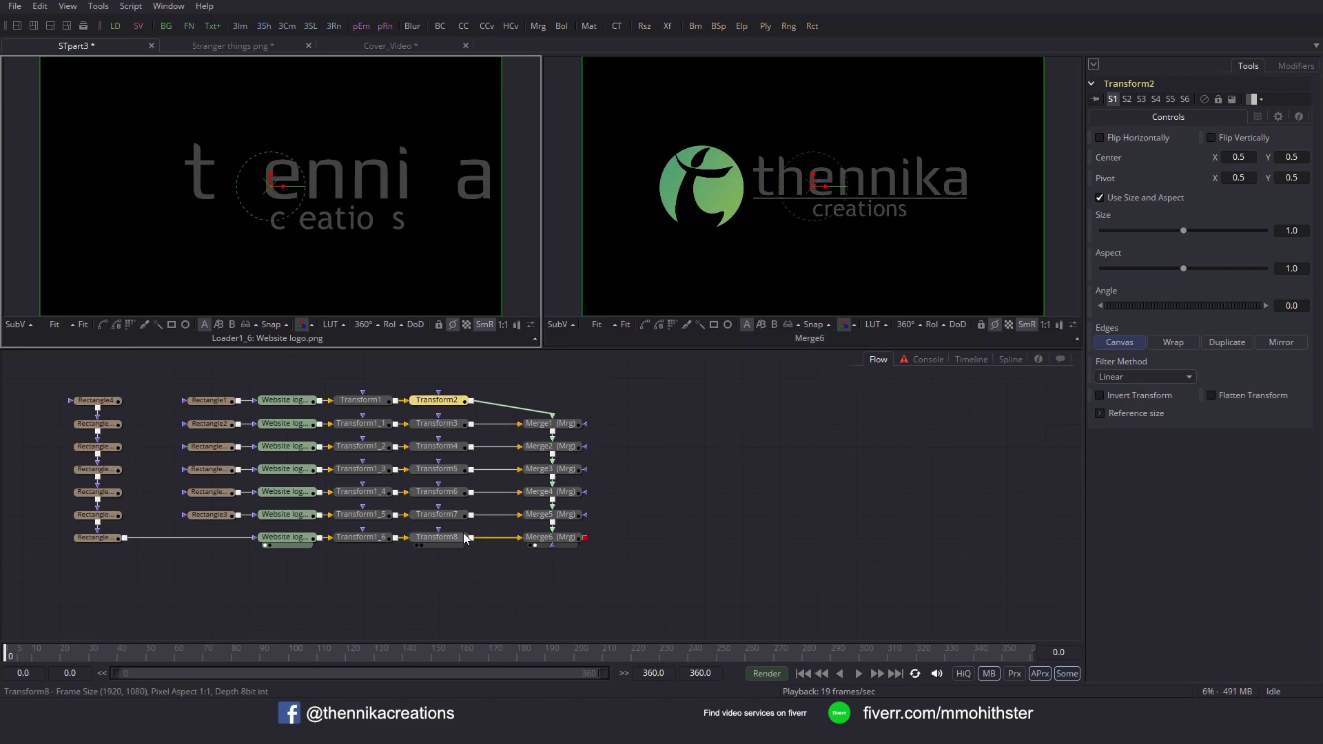
Set the color of all seven second-column Transform nodes to purple #aa55ff.
drag(445, 379, 463, 540)
right_click(456, 401)
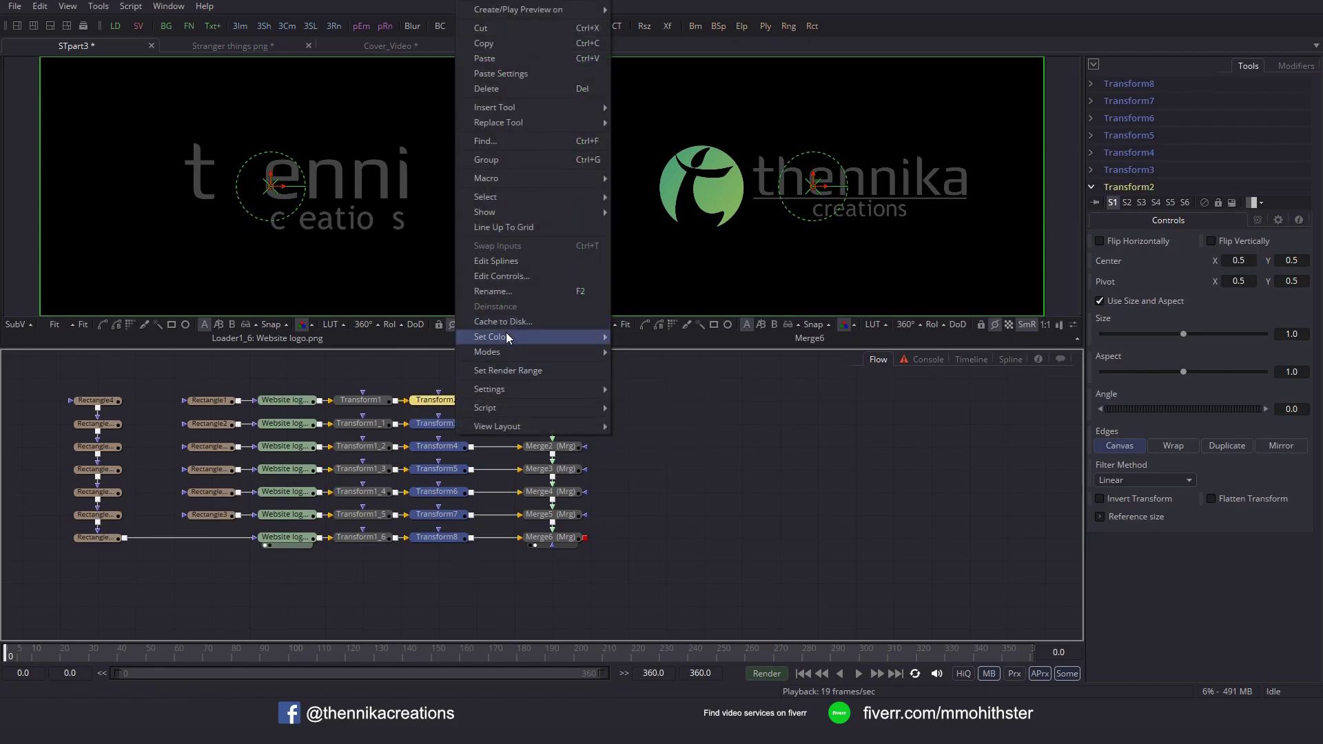
click(634, 353)
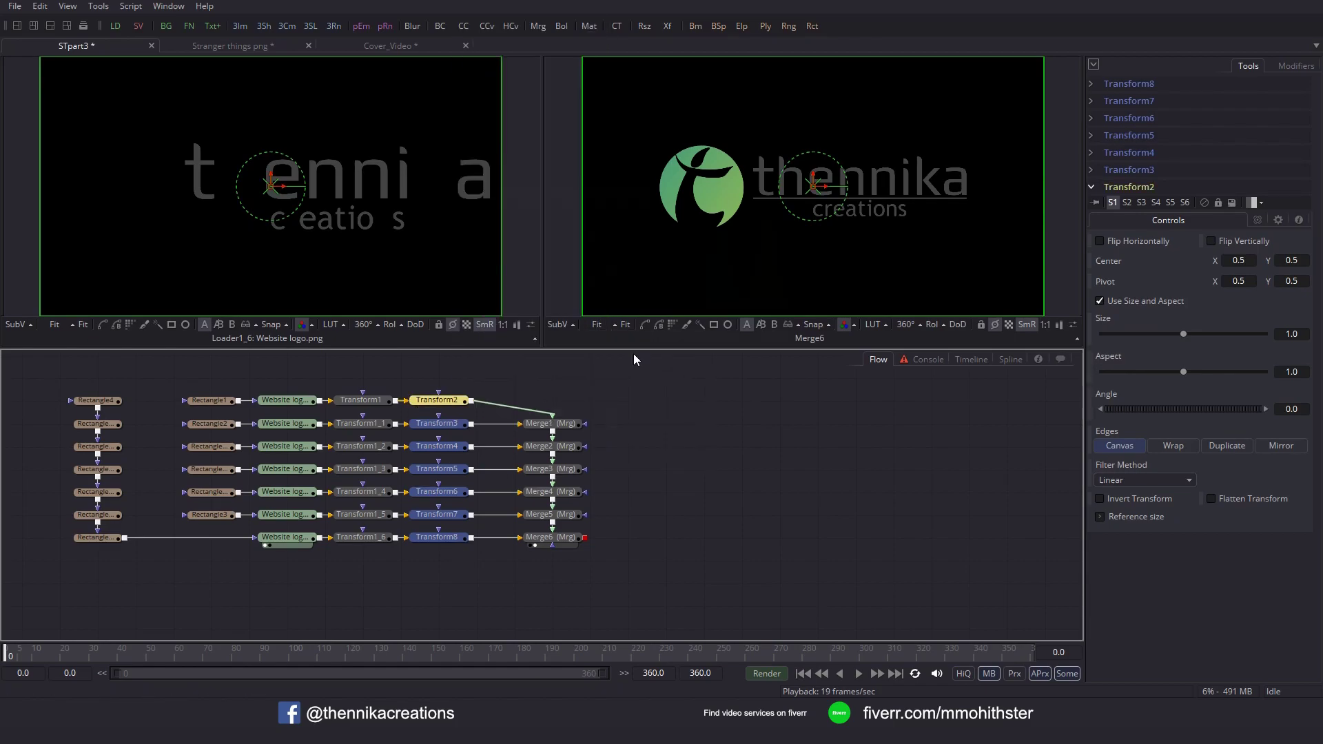
click(552, 267)
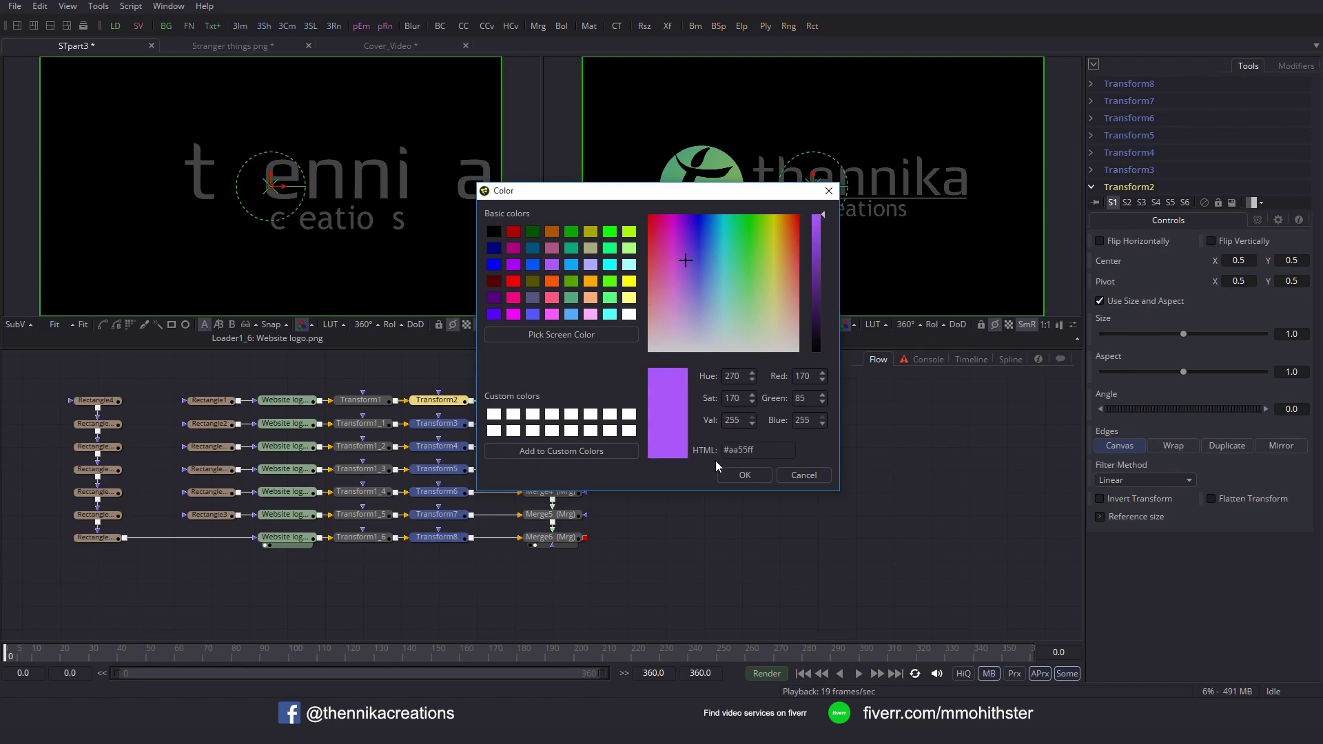
click(728, 475)
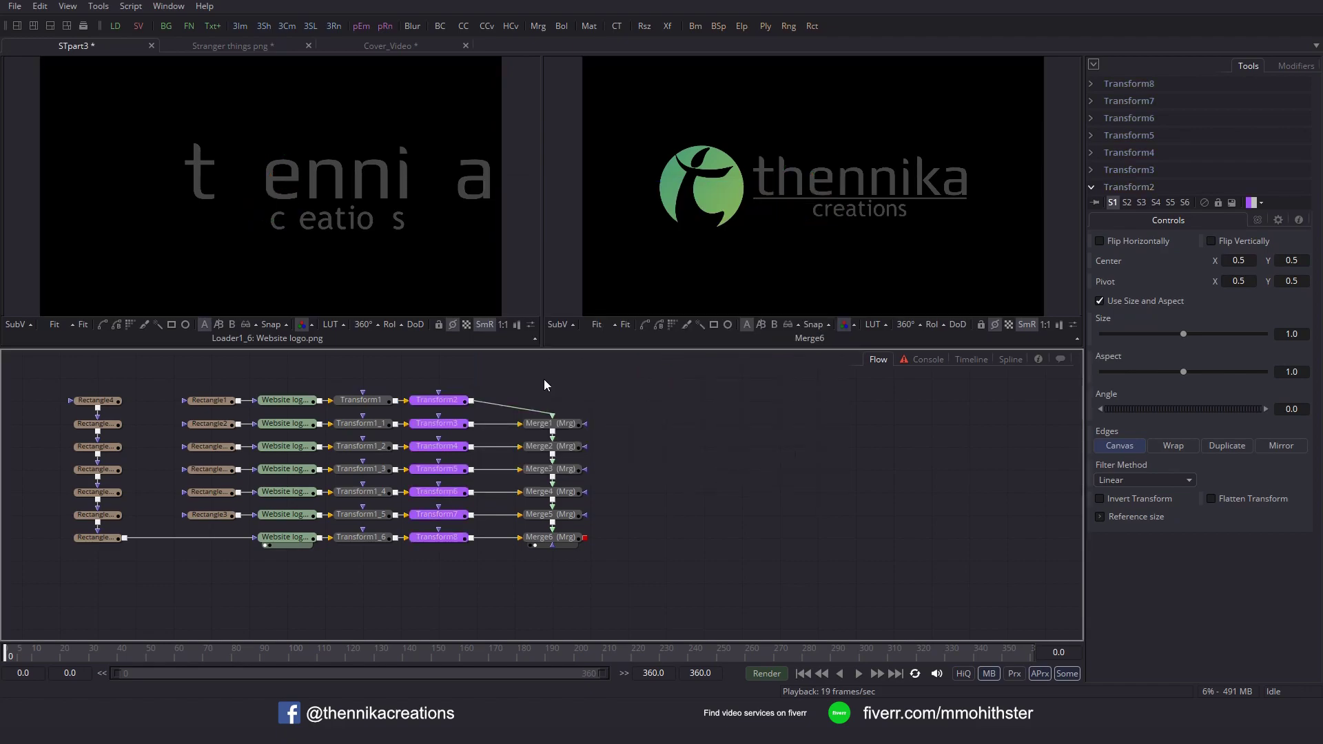
Rename the second Transform in the first row to SYMBOL and the one in the second row to h.
click(445, 406)
key(F2)
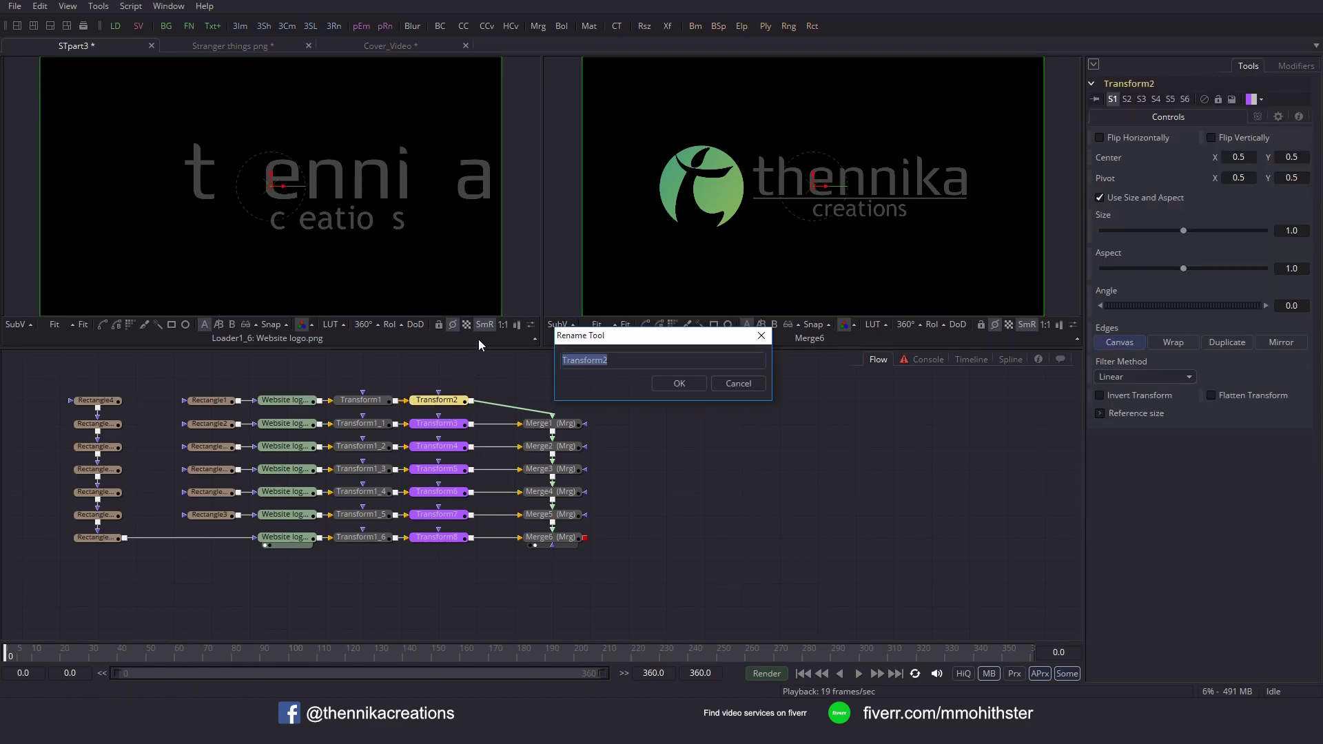
text(SYMBOL)
key(Return)
click(446, 425)
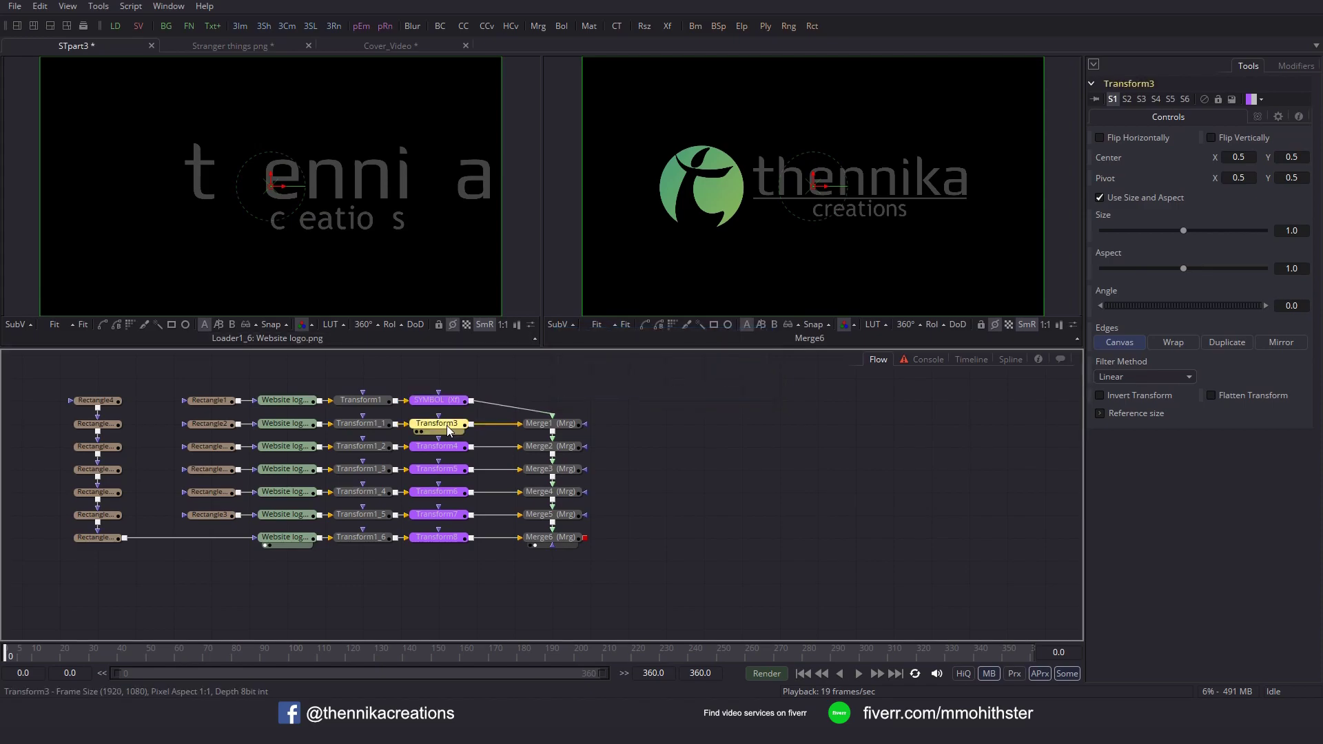
key(F2)
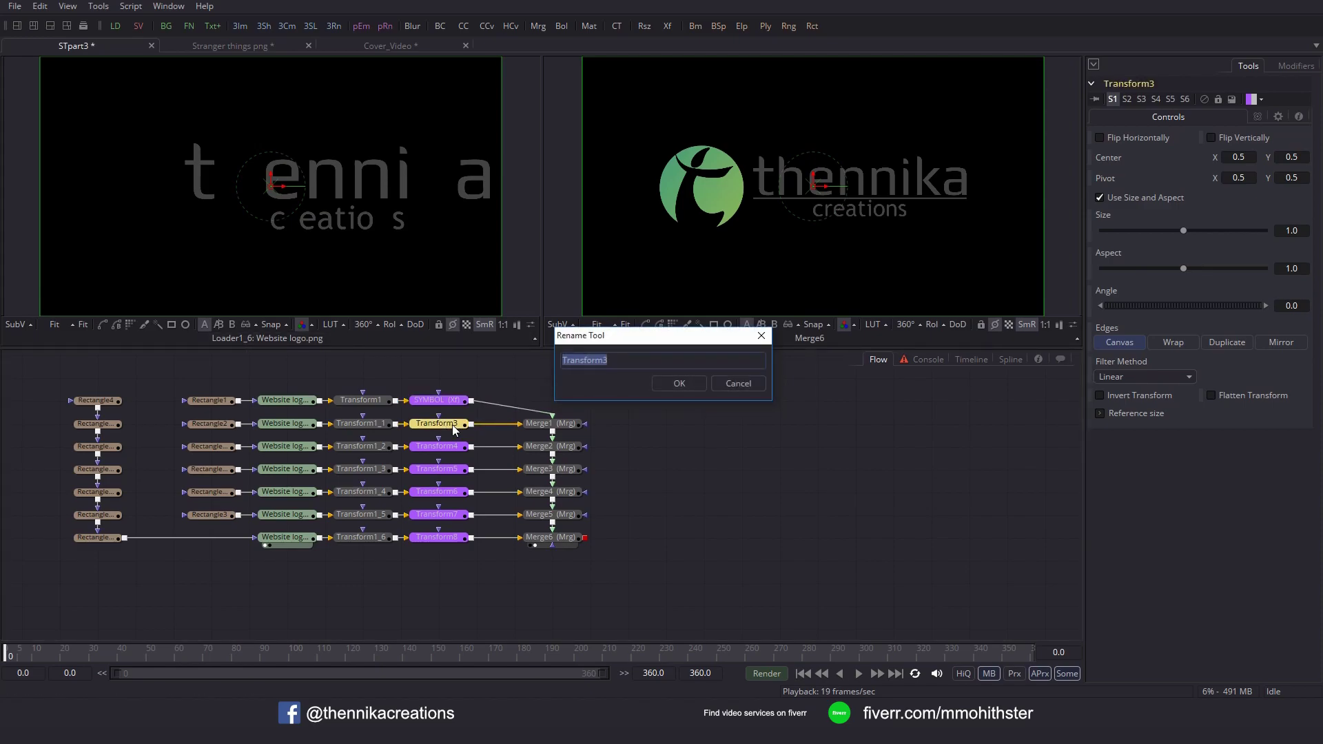
text(h)
key(Return)
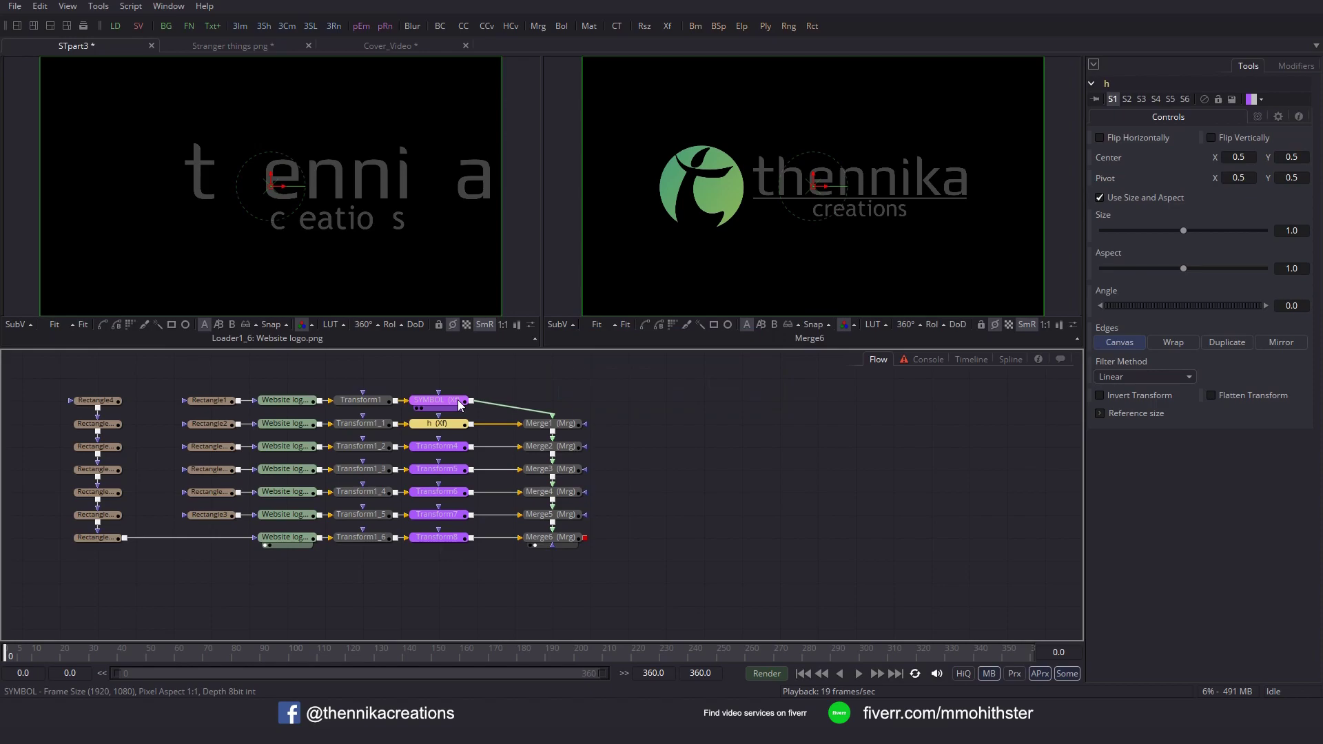
Rename the purple Transform in the third row to k and the one in the fourth row to r.
click(436, 447)
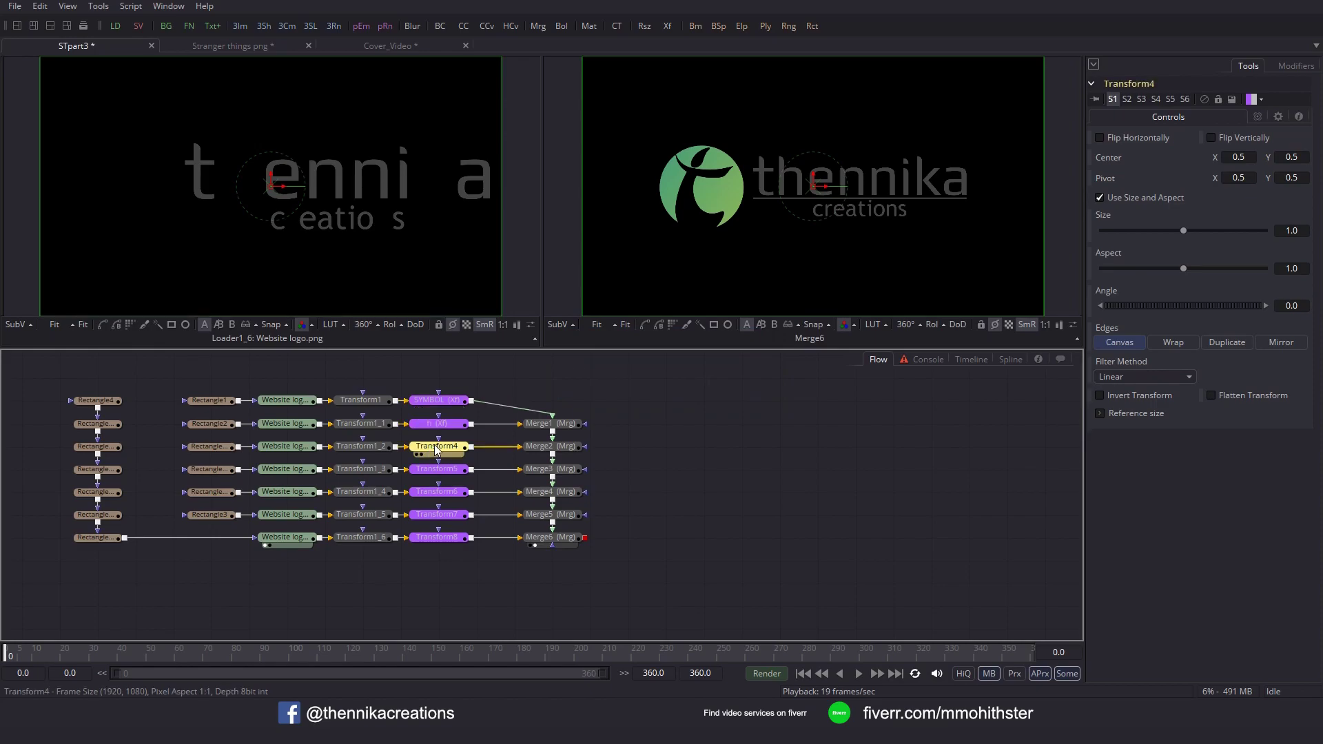
key(F2)
text(k)
key(Return)
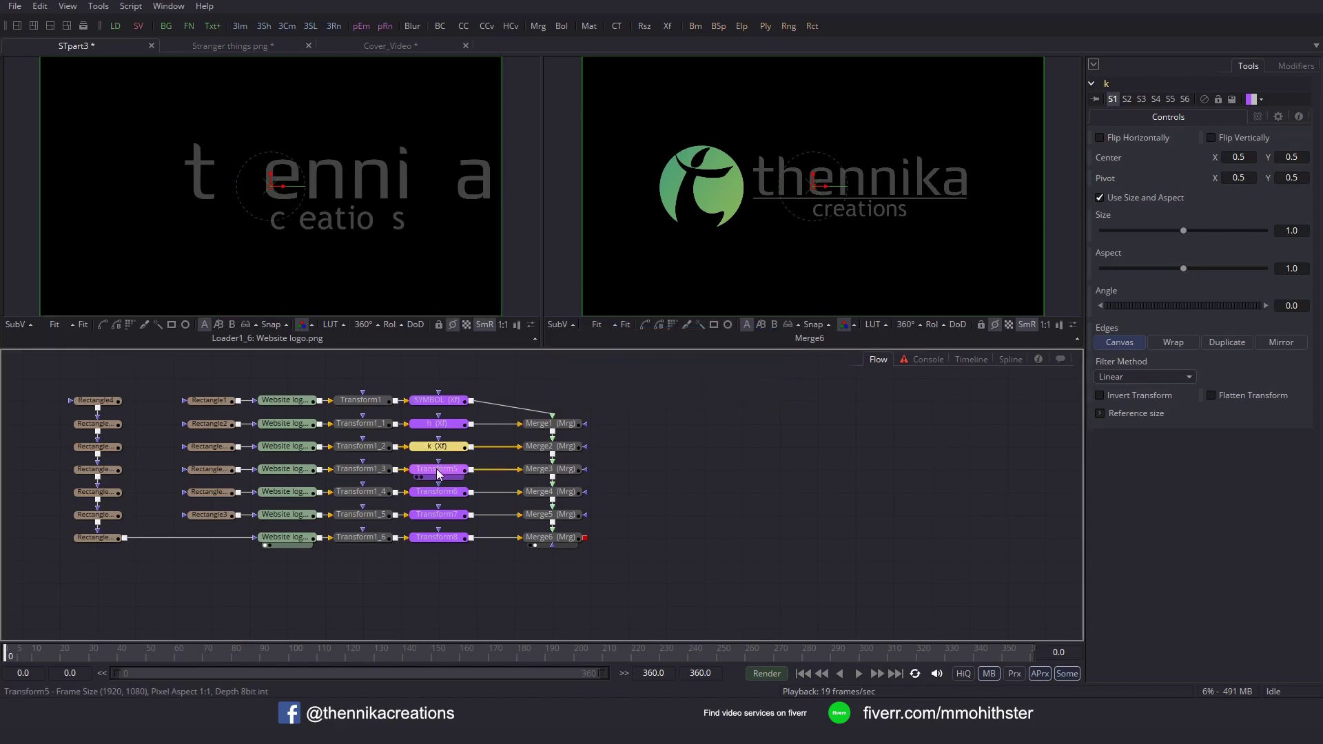
click(437, 471)
key(F2)
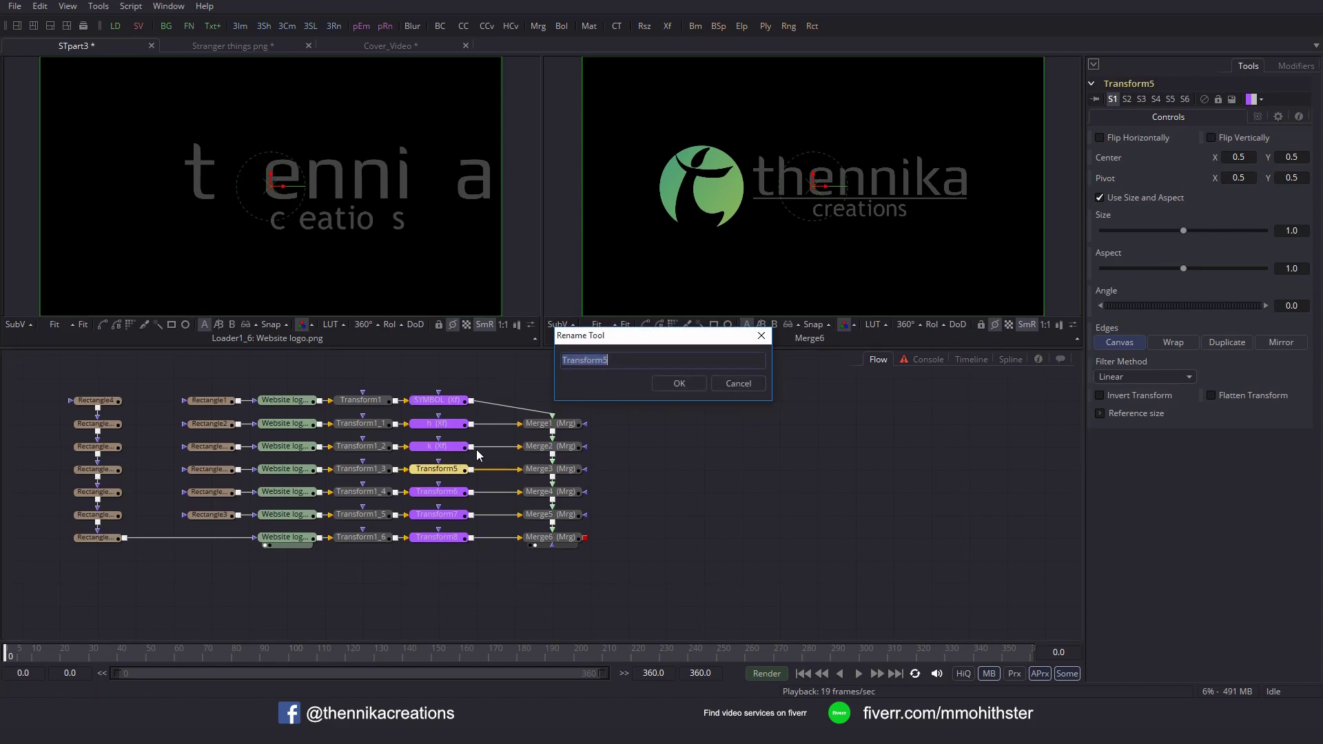
text(r)
key(Return)
Rename the purple Transform in the fifth row to n and the one in the sixth row to line.
click(462, 493)
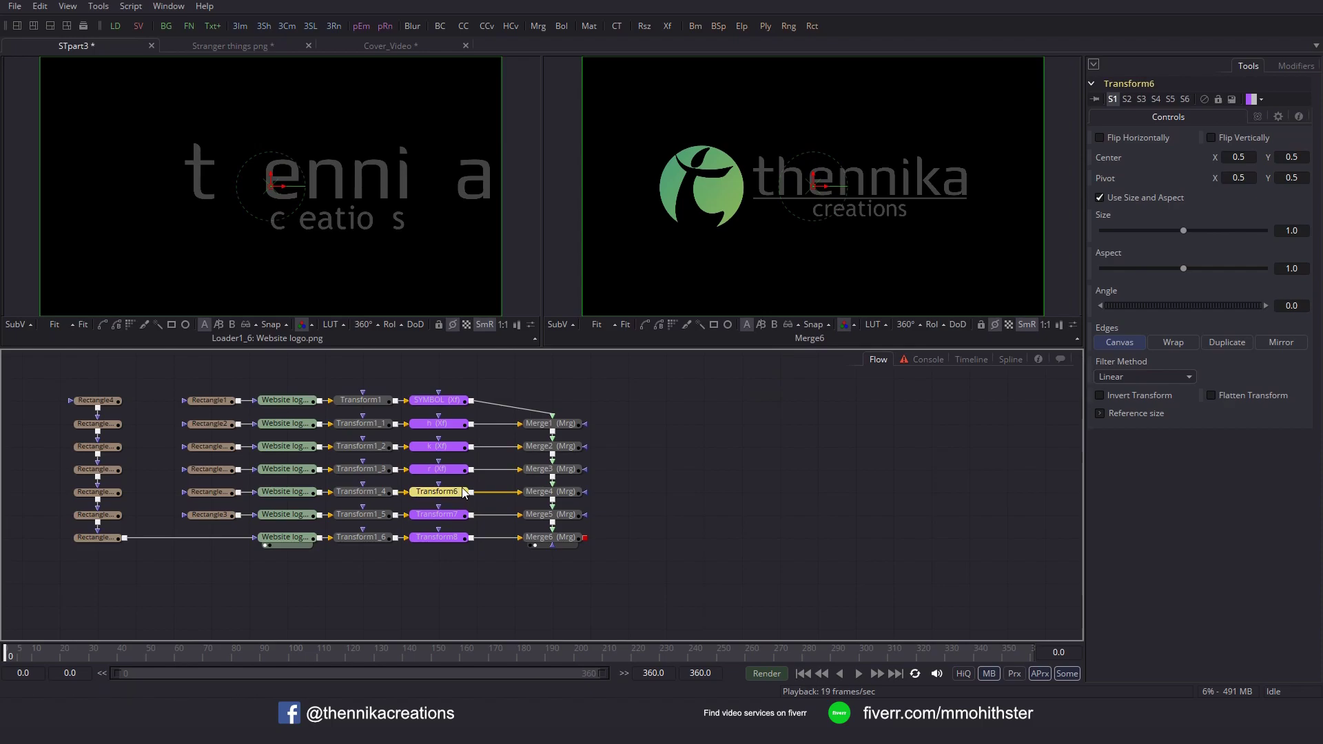
key(F2)
text(n)
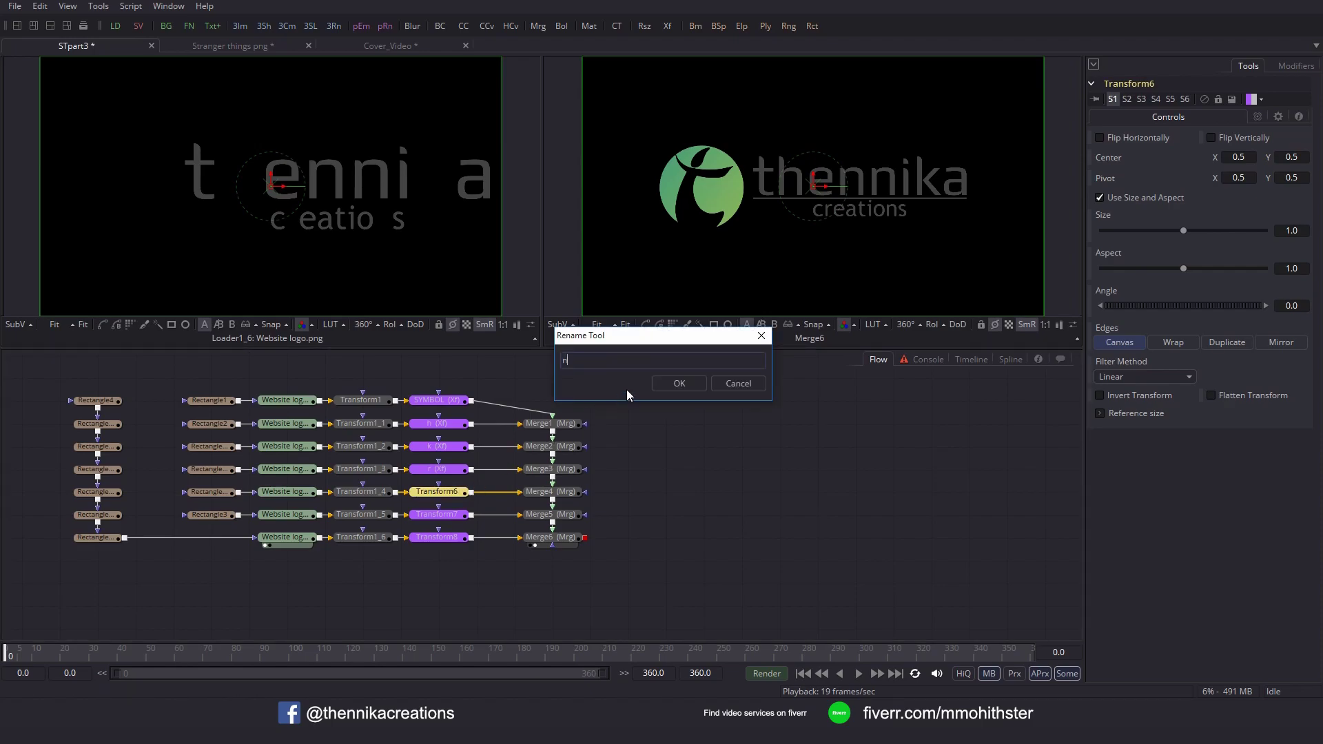
key(Return)
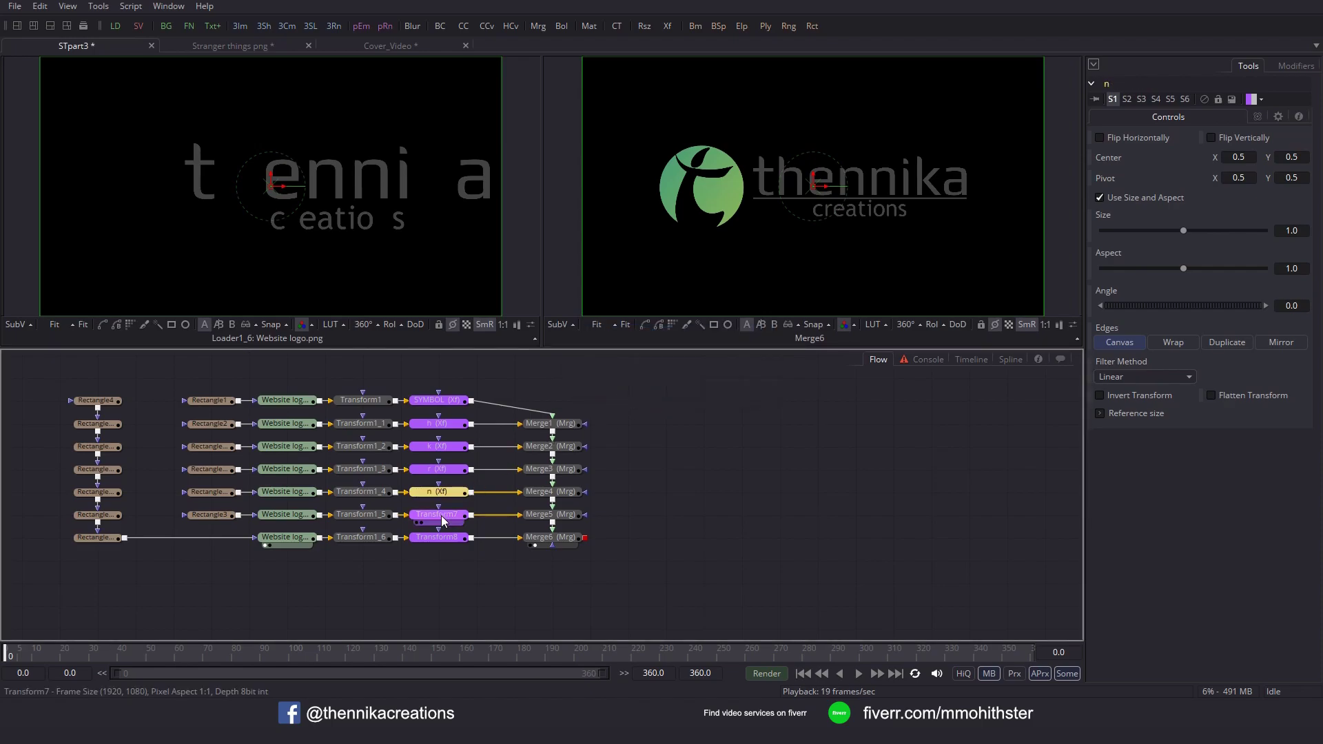
click(441, 515)
key(F2)
text(line)
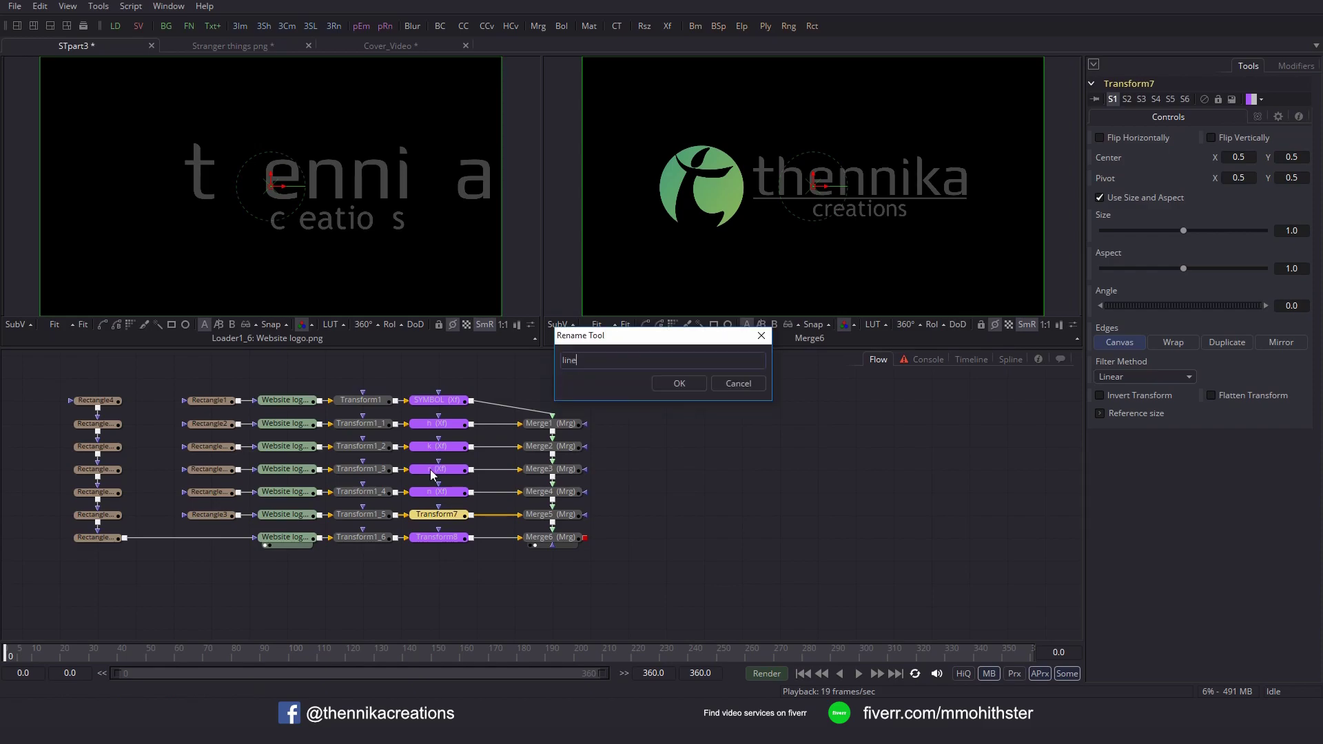
key(Return)
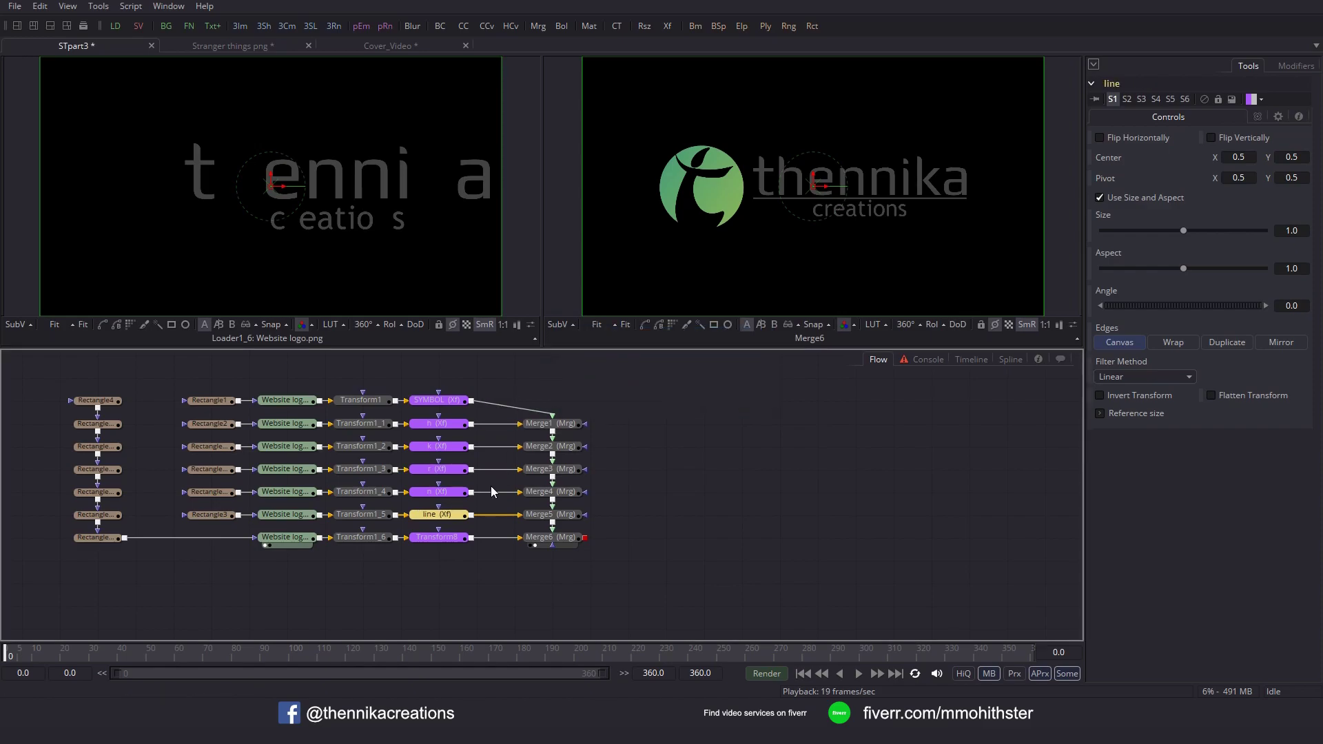
Rename the purple Transform in the last row to rest.
click(439, 537)
key(F2)
text(rest)
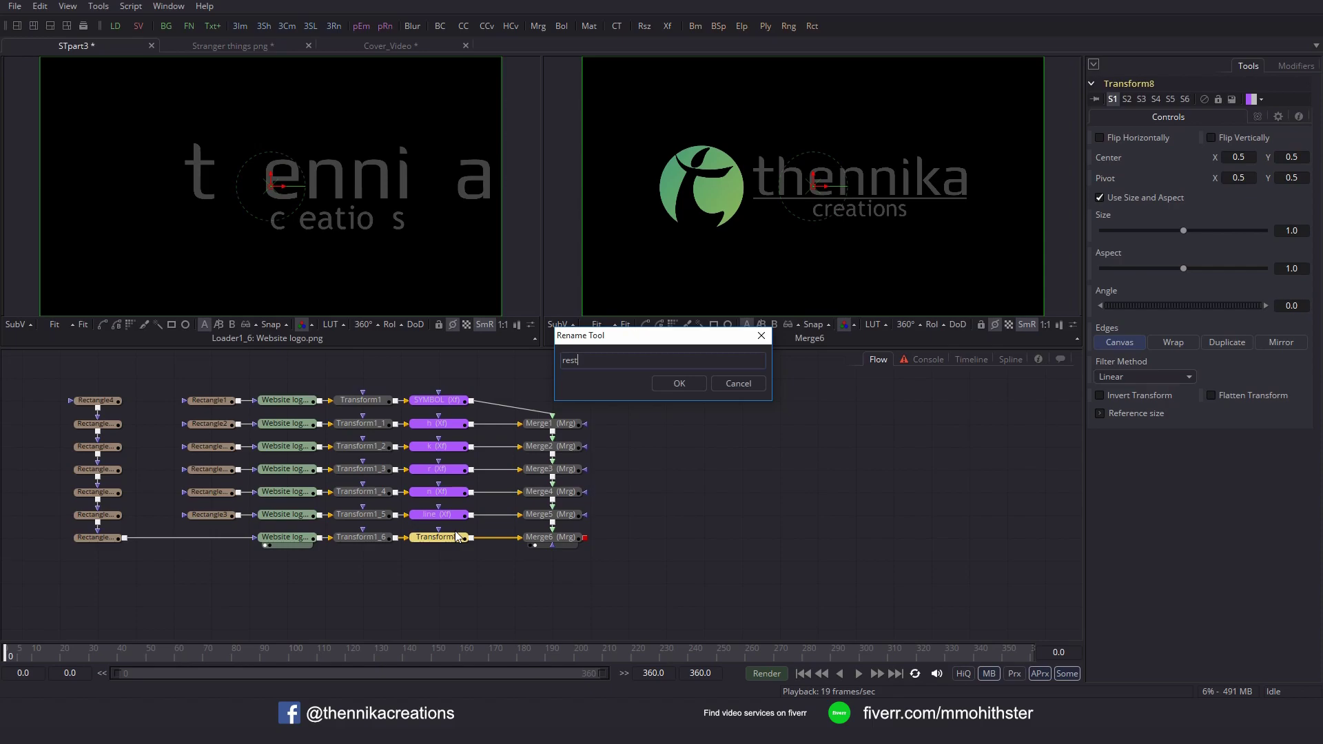
click(687, 387)
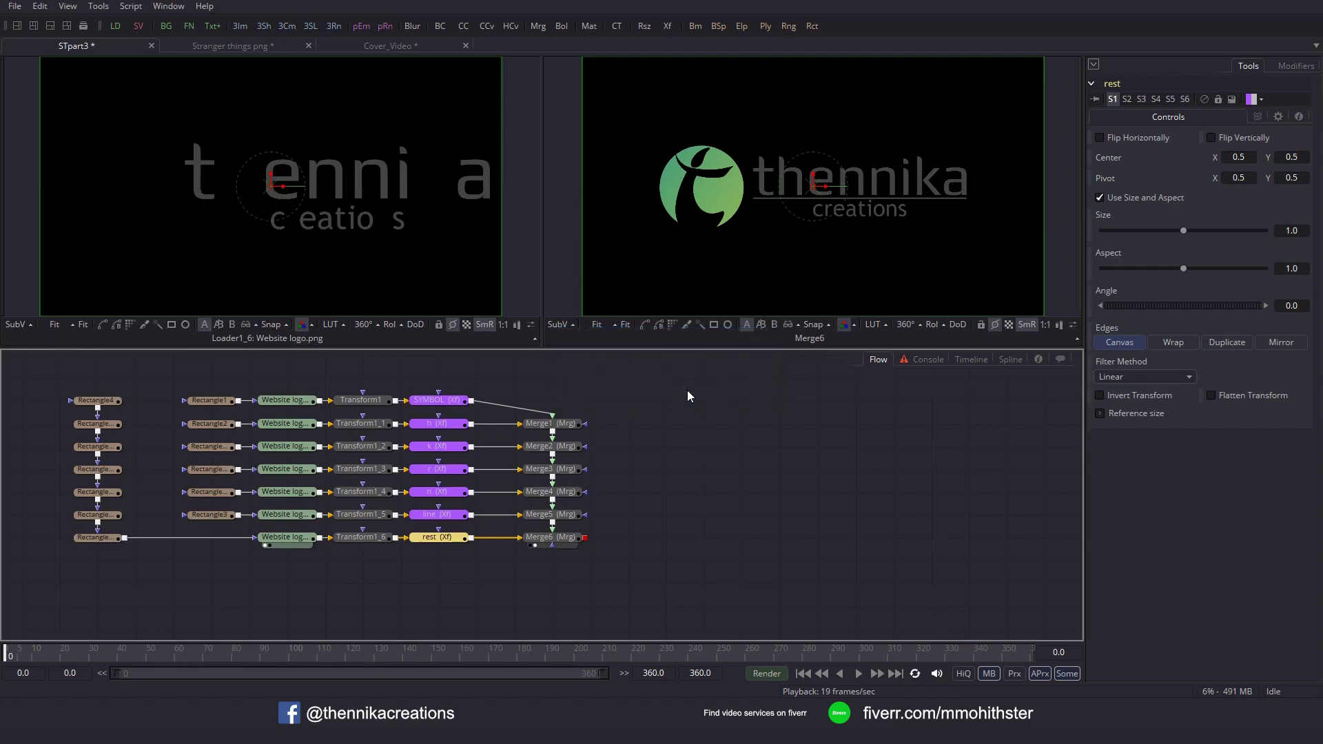
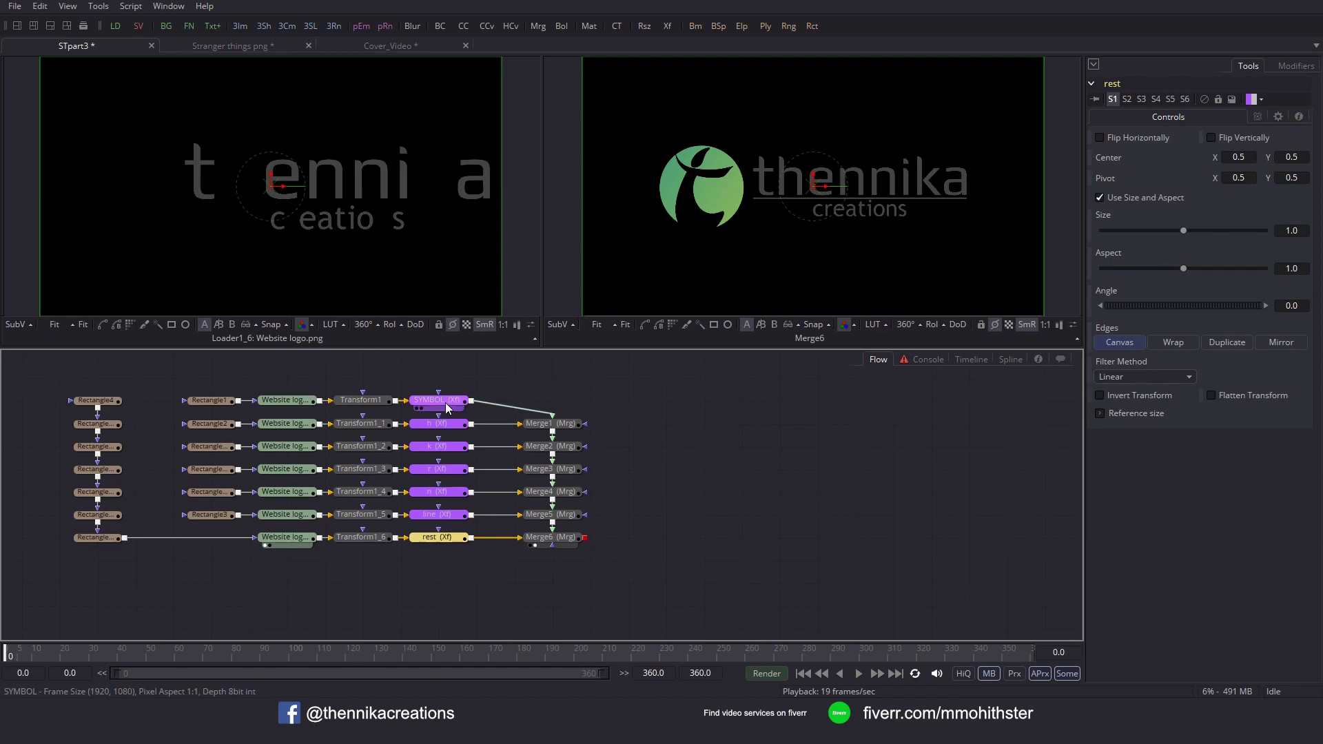
Set the h Transform's Center Y to 0.56 at frame 0 and modify its Center with an XY Path.
click(441, 426)
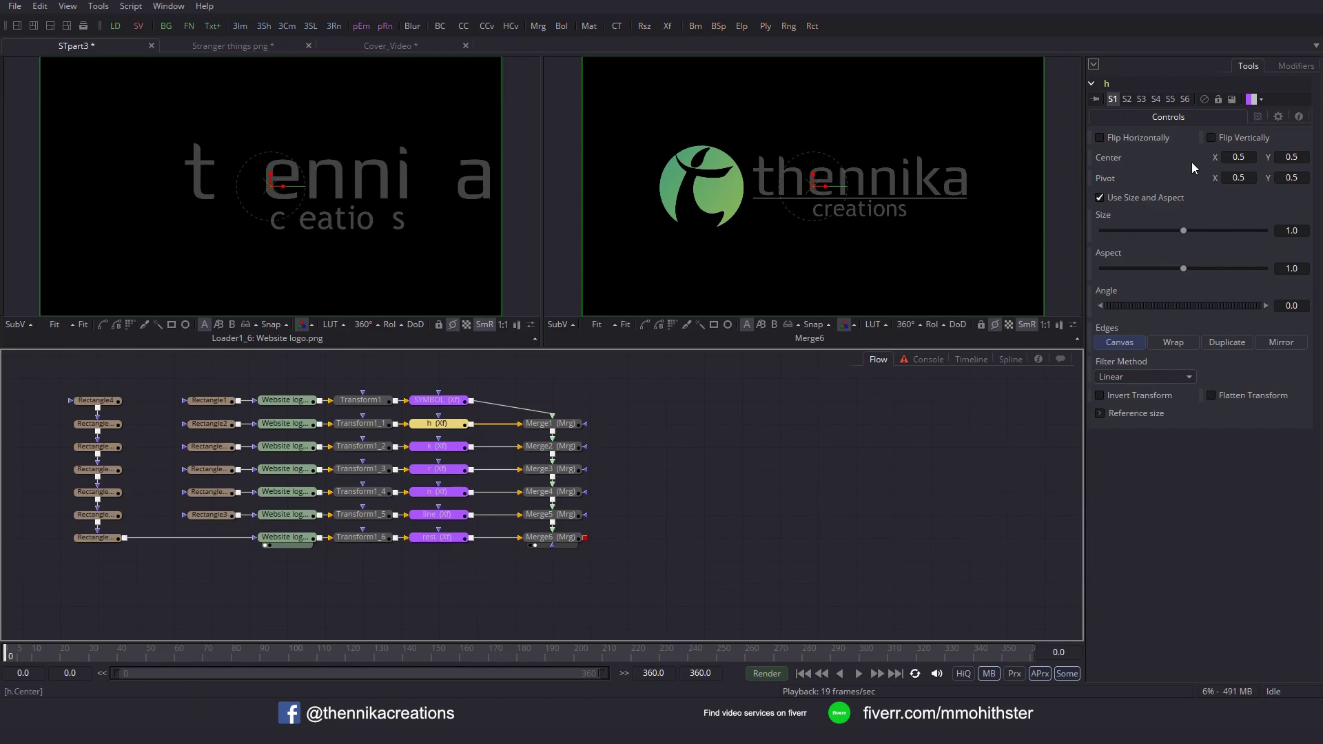
click(1298, 157)
text(6)
key(Tab)
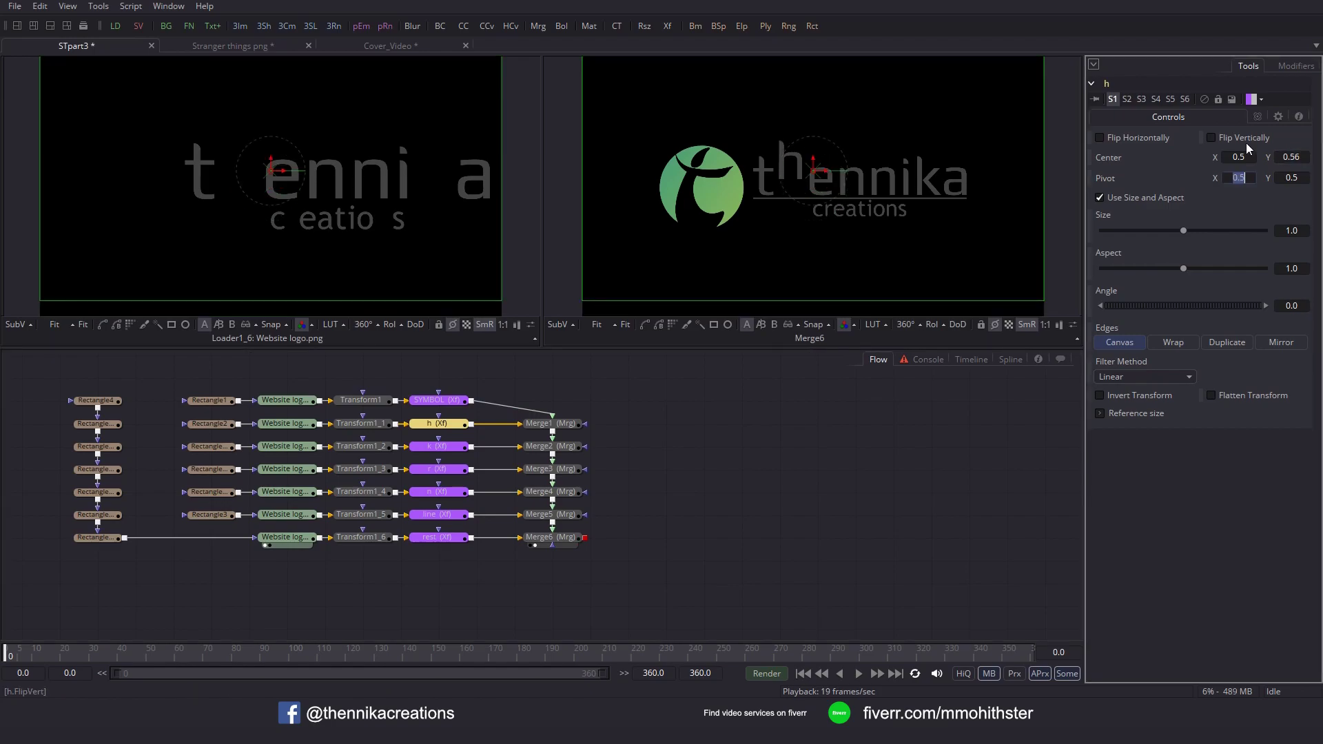
right_click(1131, 156)
mouse_move(1177, 216)
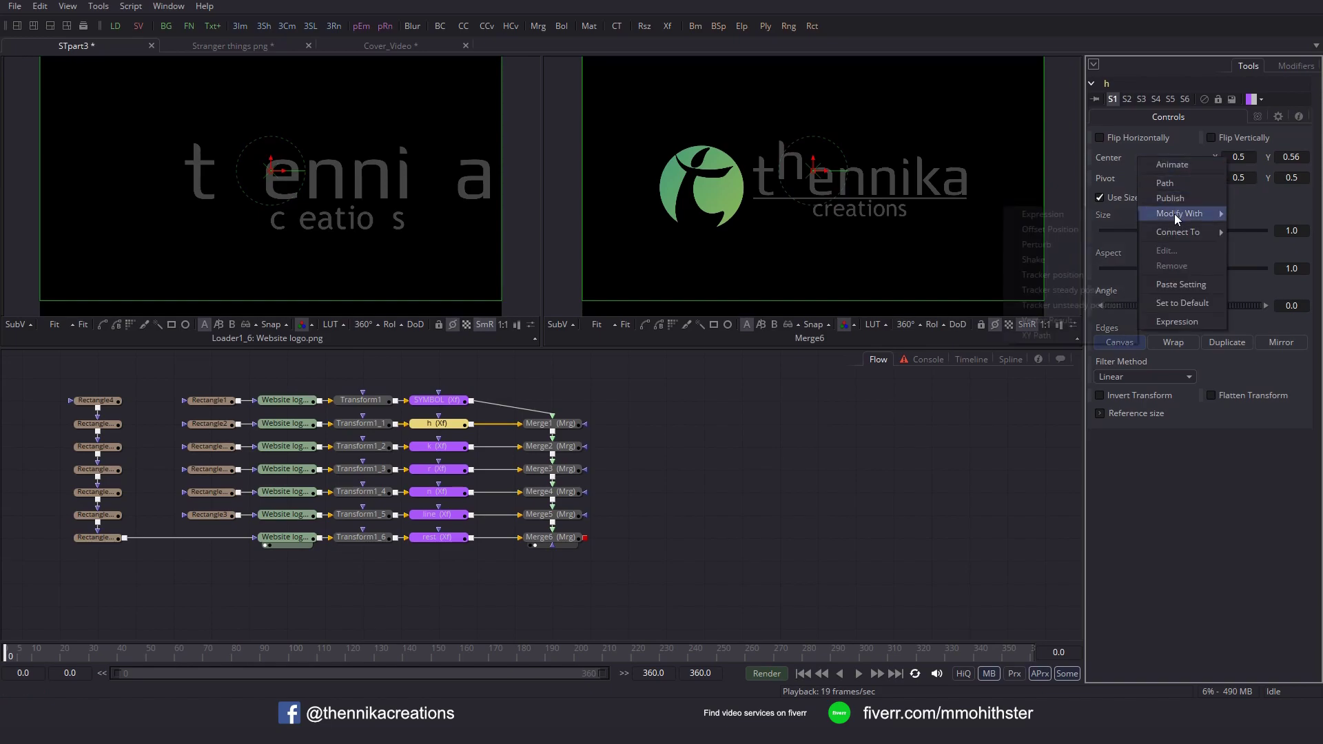
click(1057, 336)
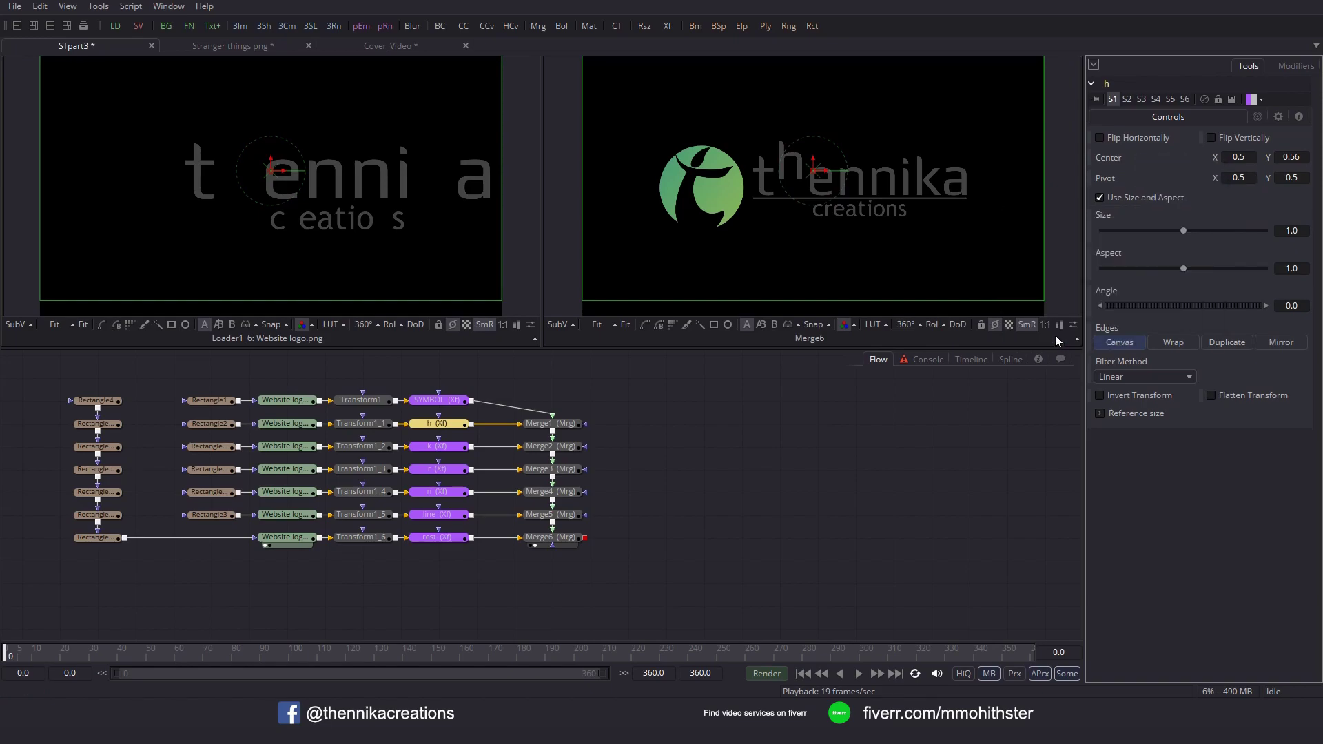
Keyframe the h Transform's Center Y at 0.5 on frame 100.
click(290, 652)
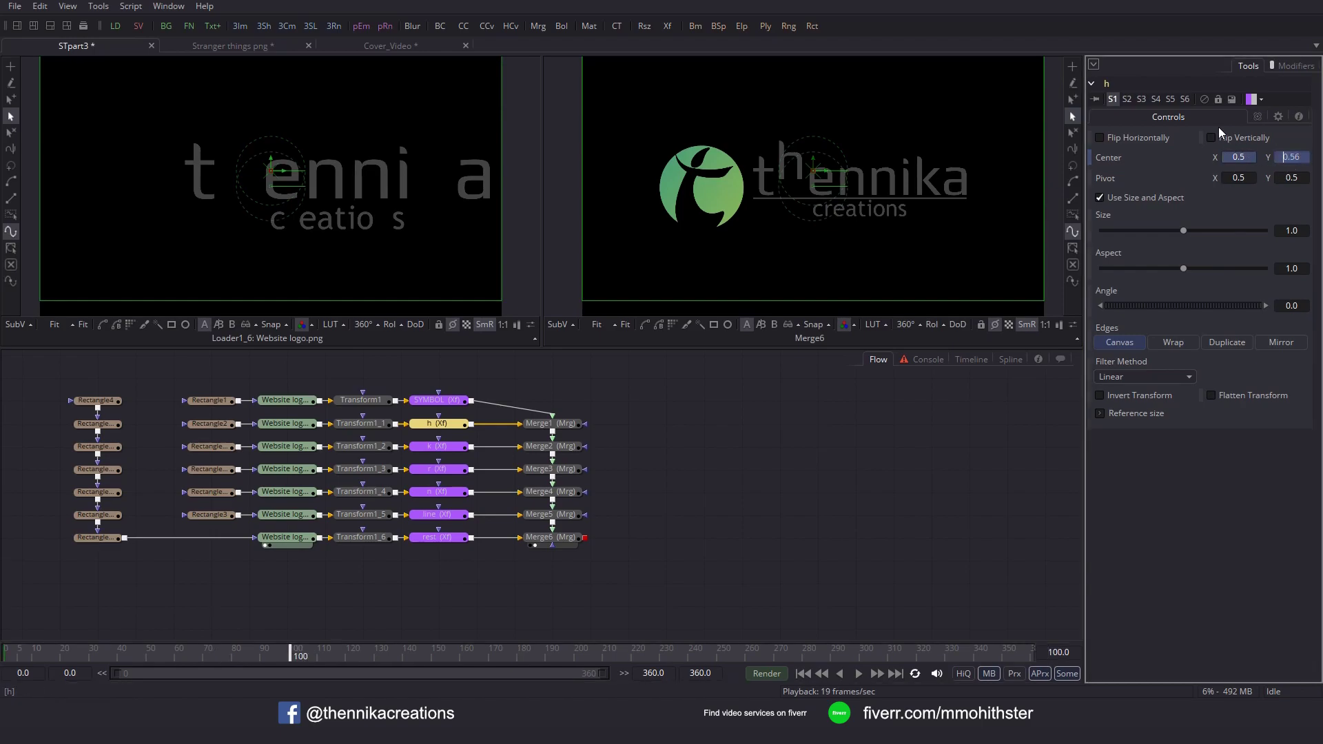
key(BackSpace)
key(Tab)
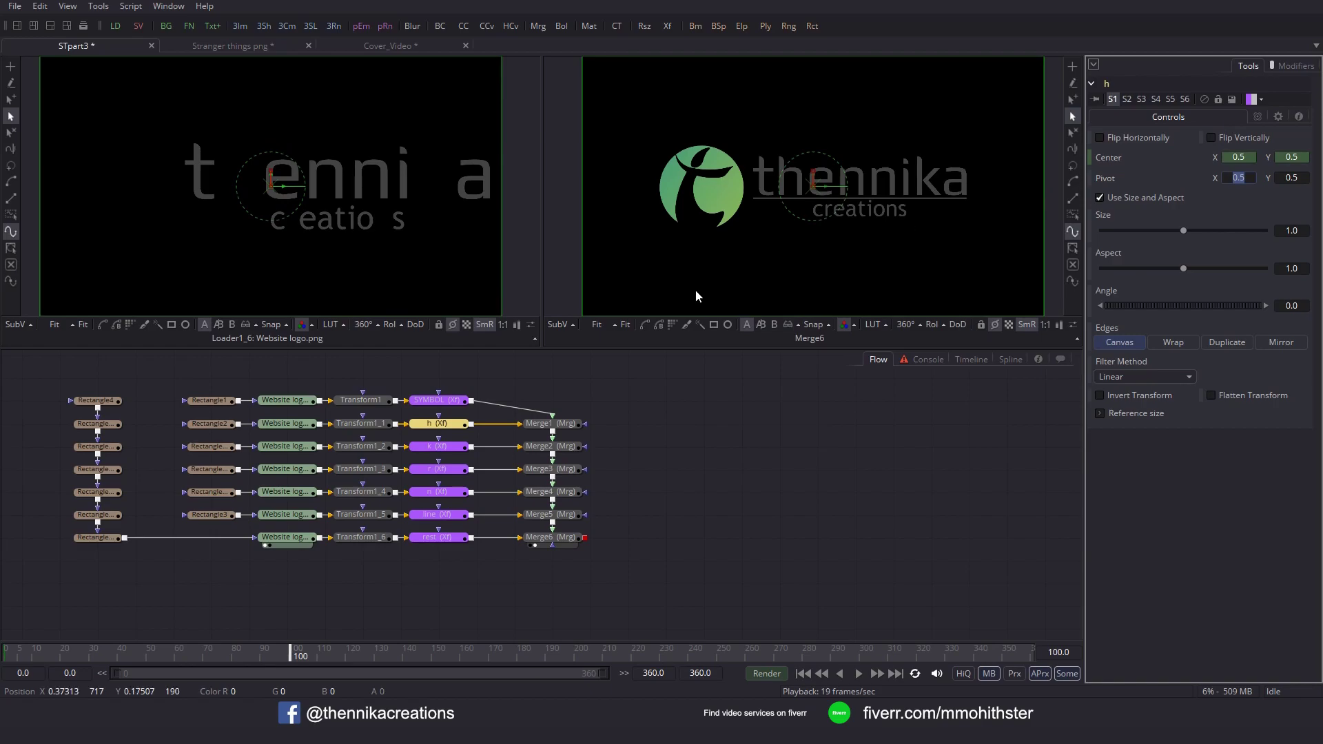
Set the k Transform's Center Y to 0.58 at frame 0 and modify its Center with an XY Path.
click(439, 446)
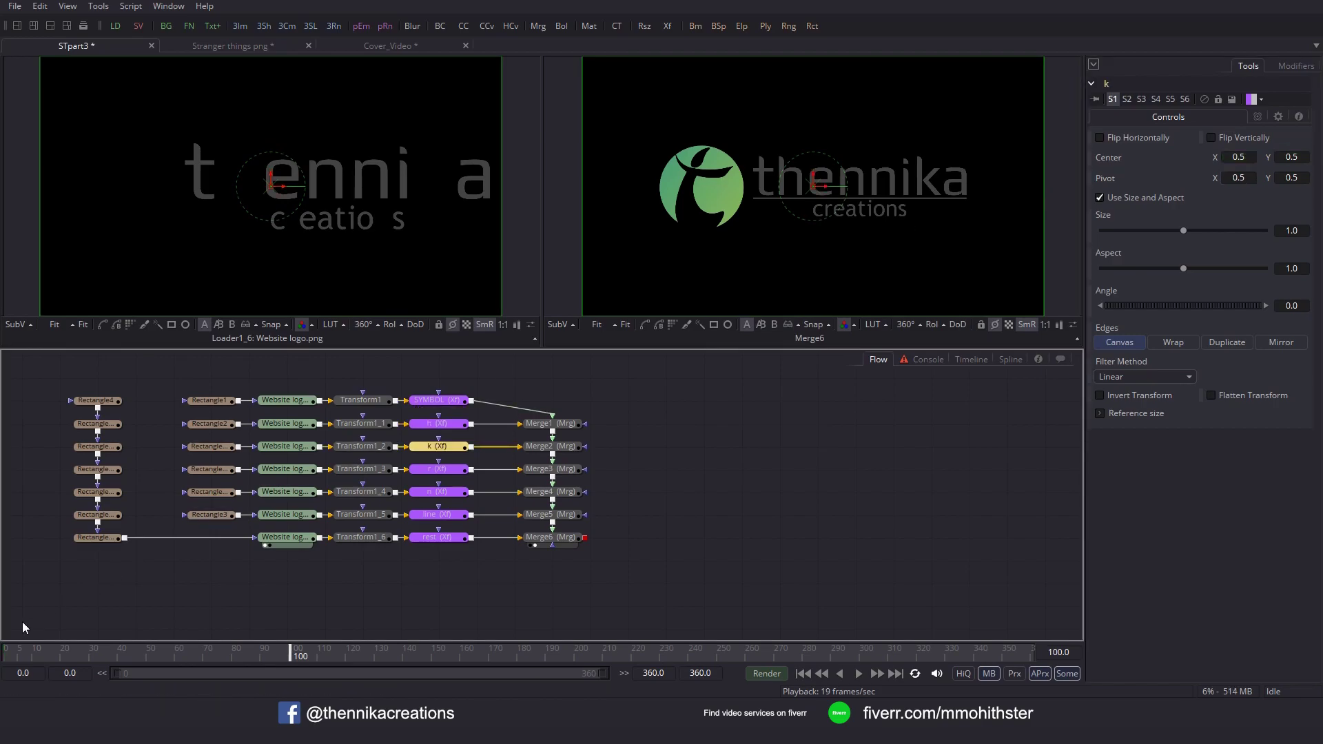
click(6, 654)
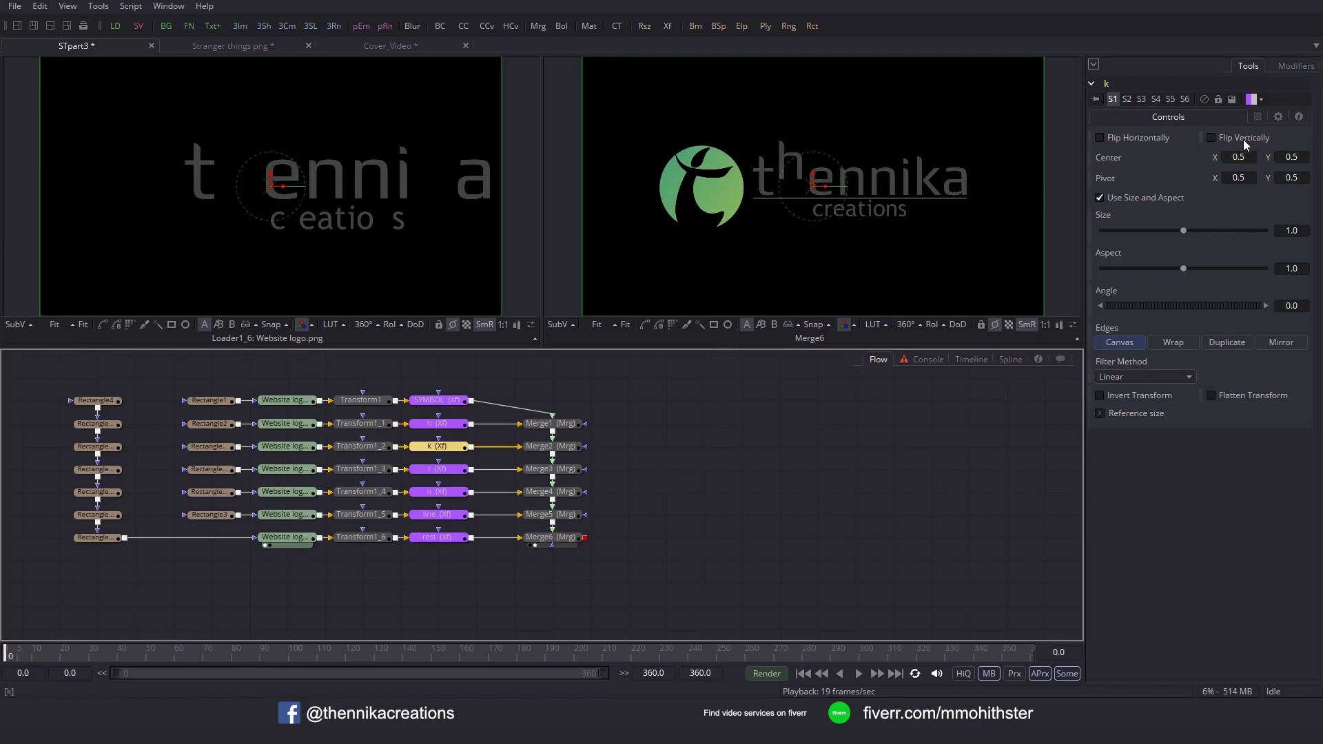
click(1299, 158)
text(8)
key(Tab)
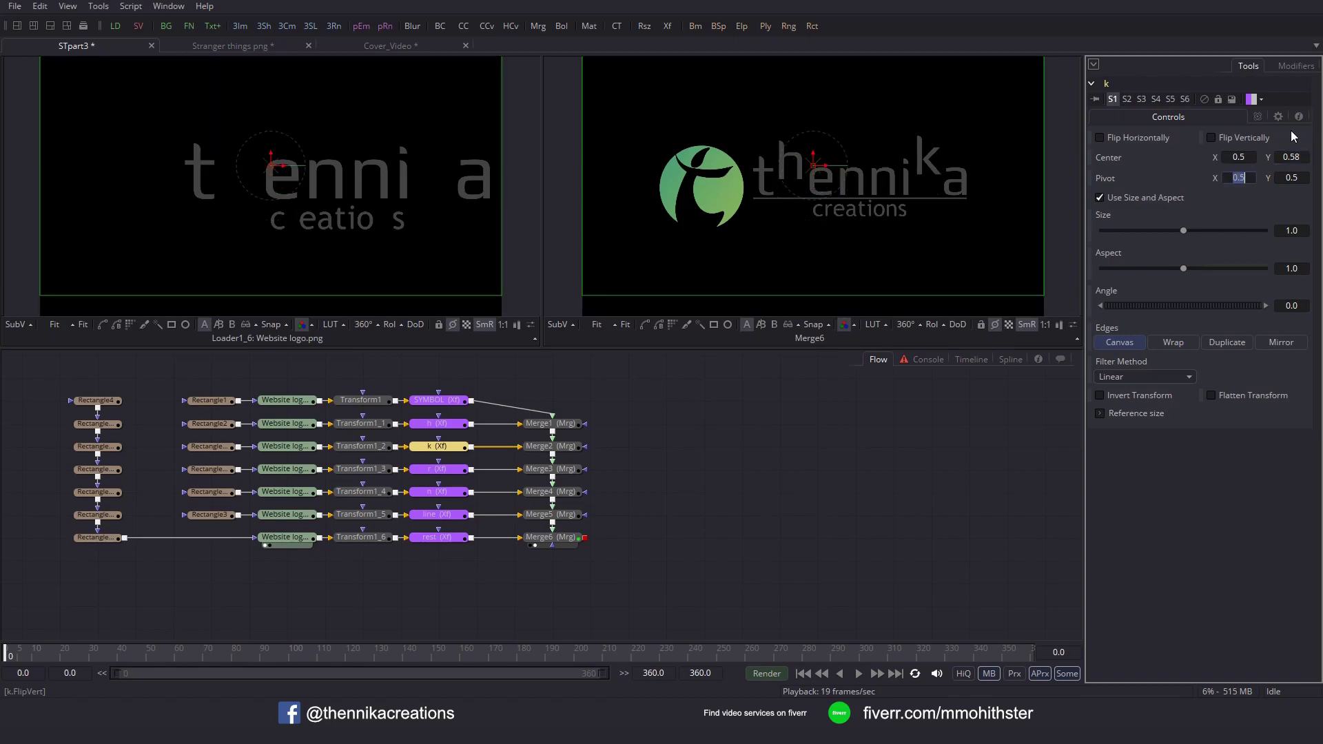
right_click(1174, 161)
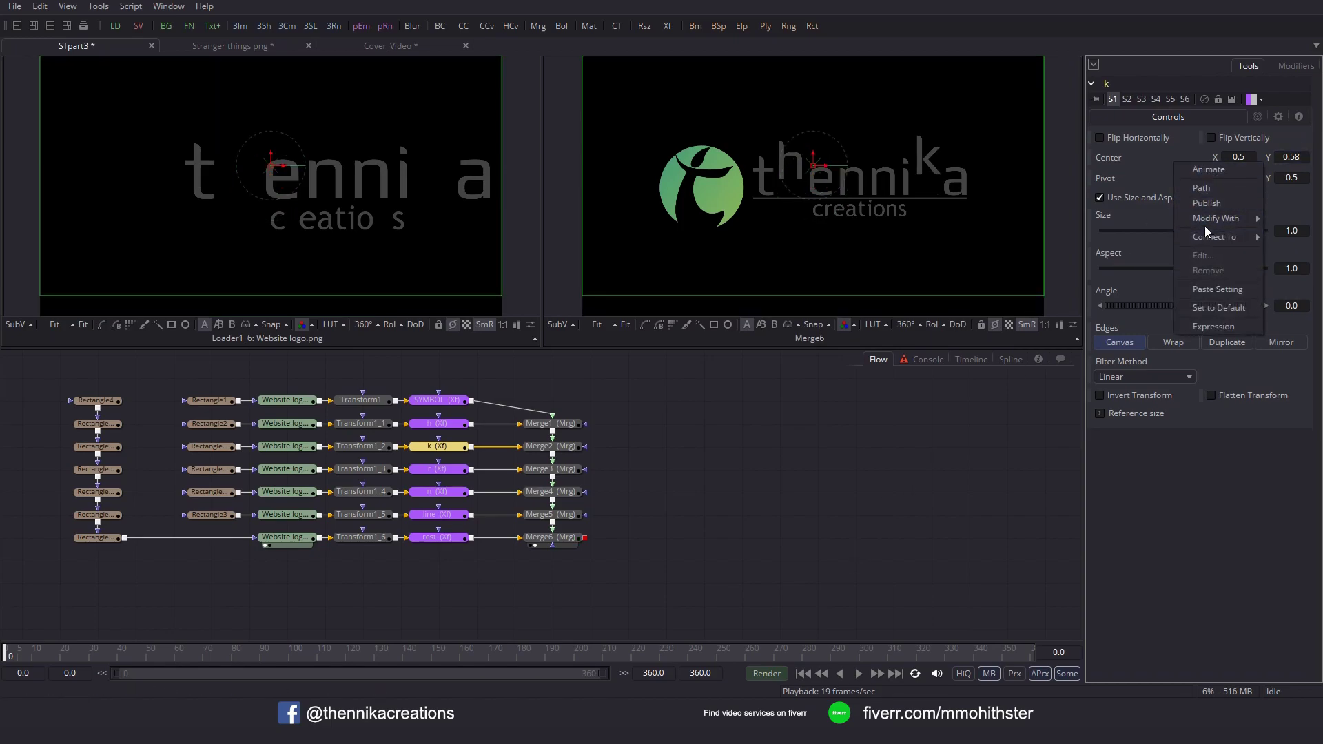
mouse_move(1213, 220)
click(1115, 337)
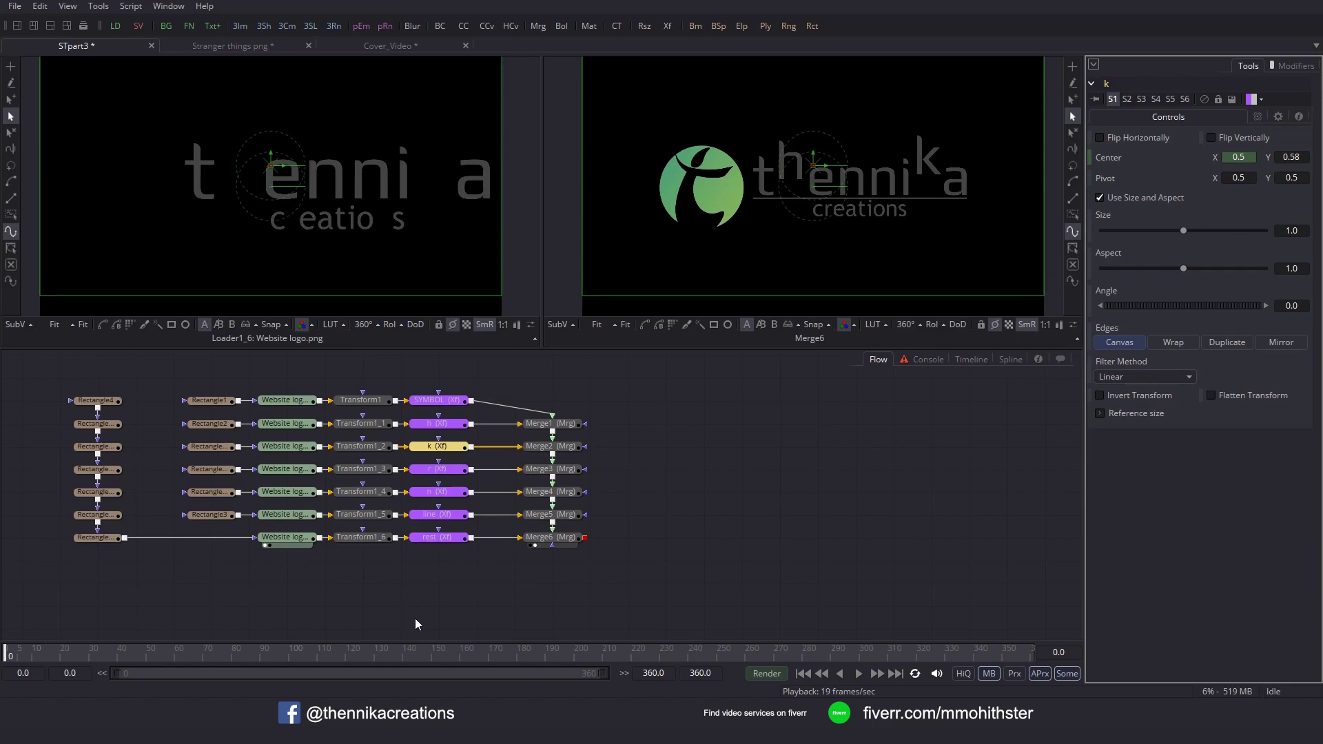
Keyframe the k Transform's Center Y at 0.5 on frame 170.
click(494, 653)
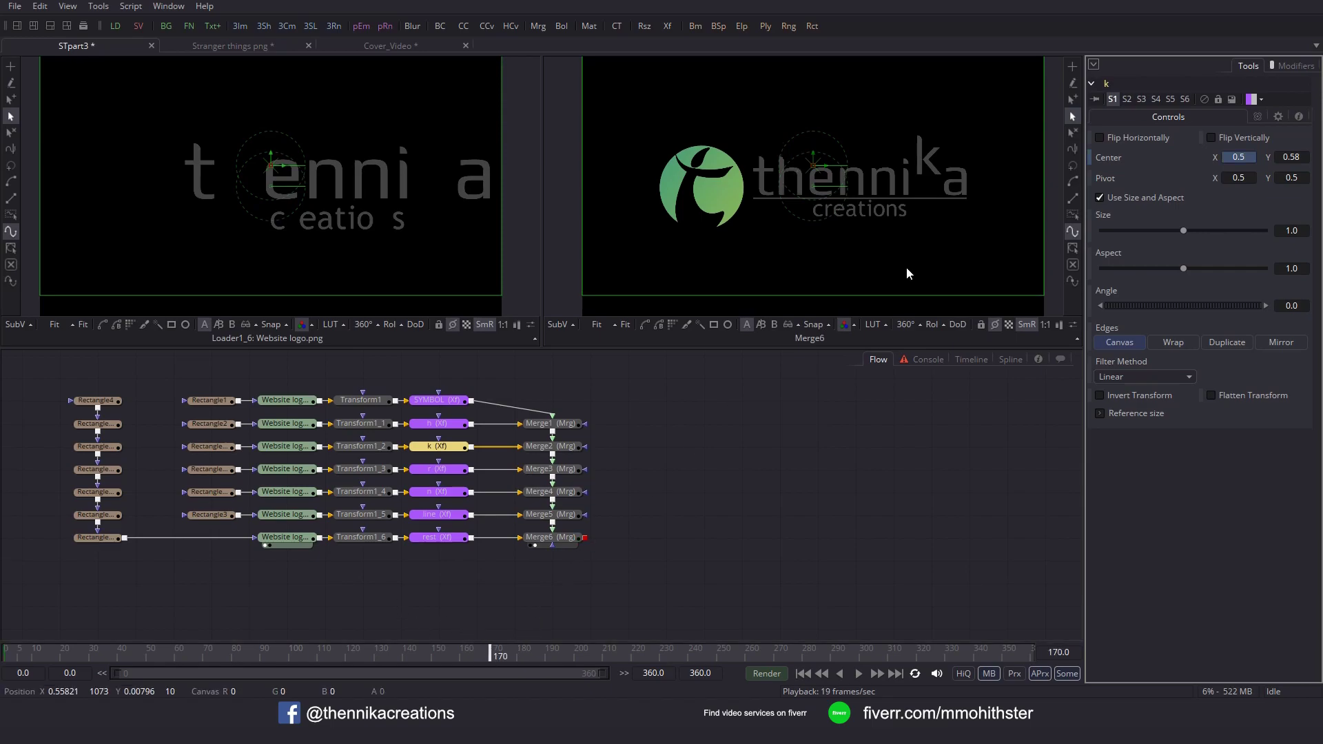
click(1292, 157)
text(.5)
key(Tab)
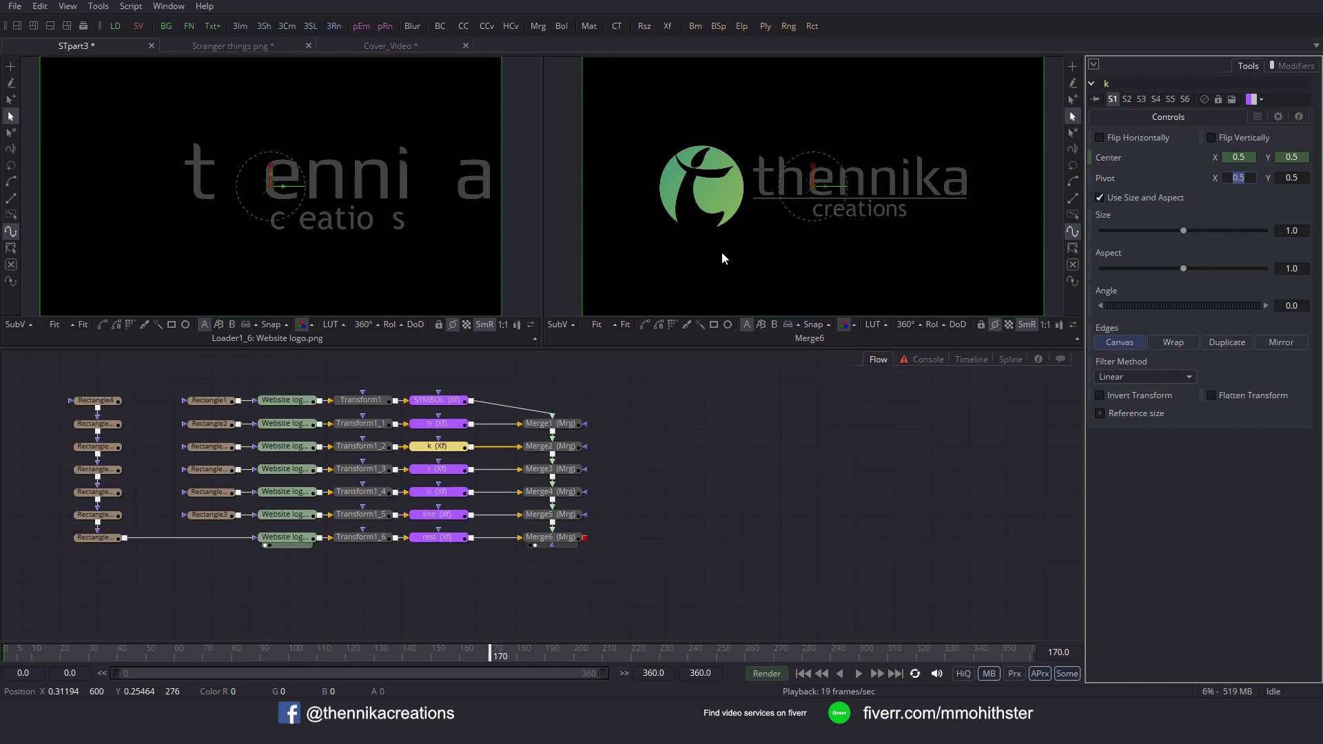
Set the r Transform's Center Y to 0.4 at frame 0 and modify its Center with an XY Path.
click(438, 470)
click(3, 651)
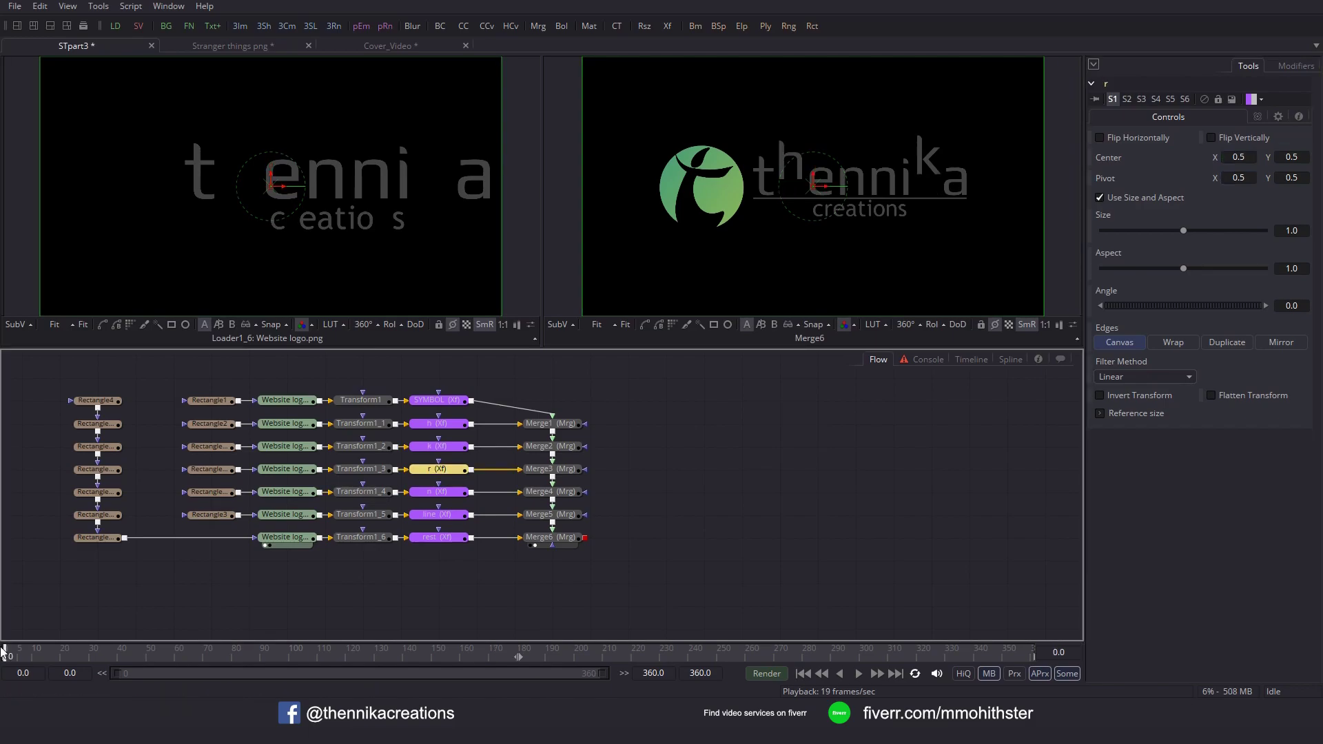
click(1287, 155)
text(0.4)
key(Tab)
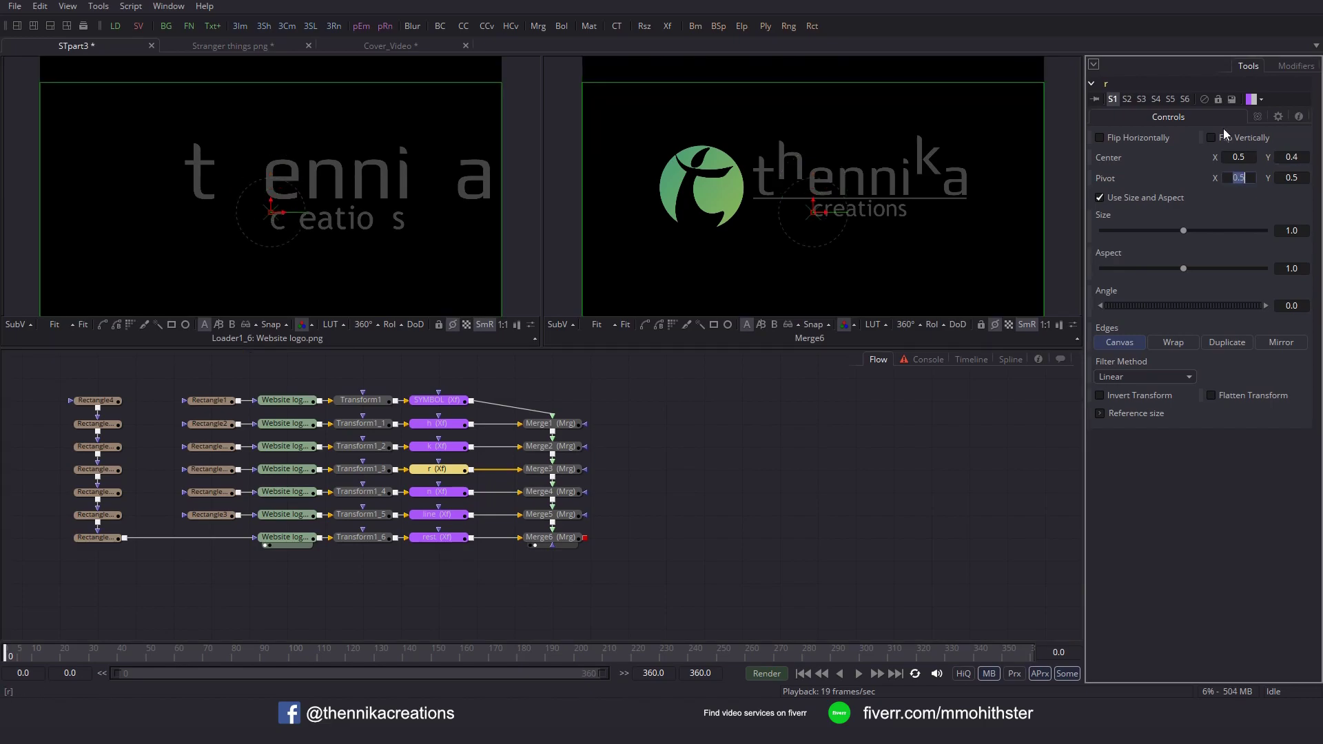
right_click(1131, 157)
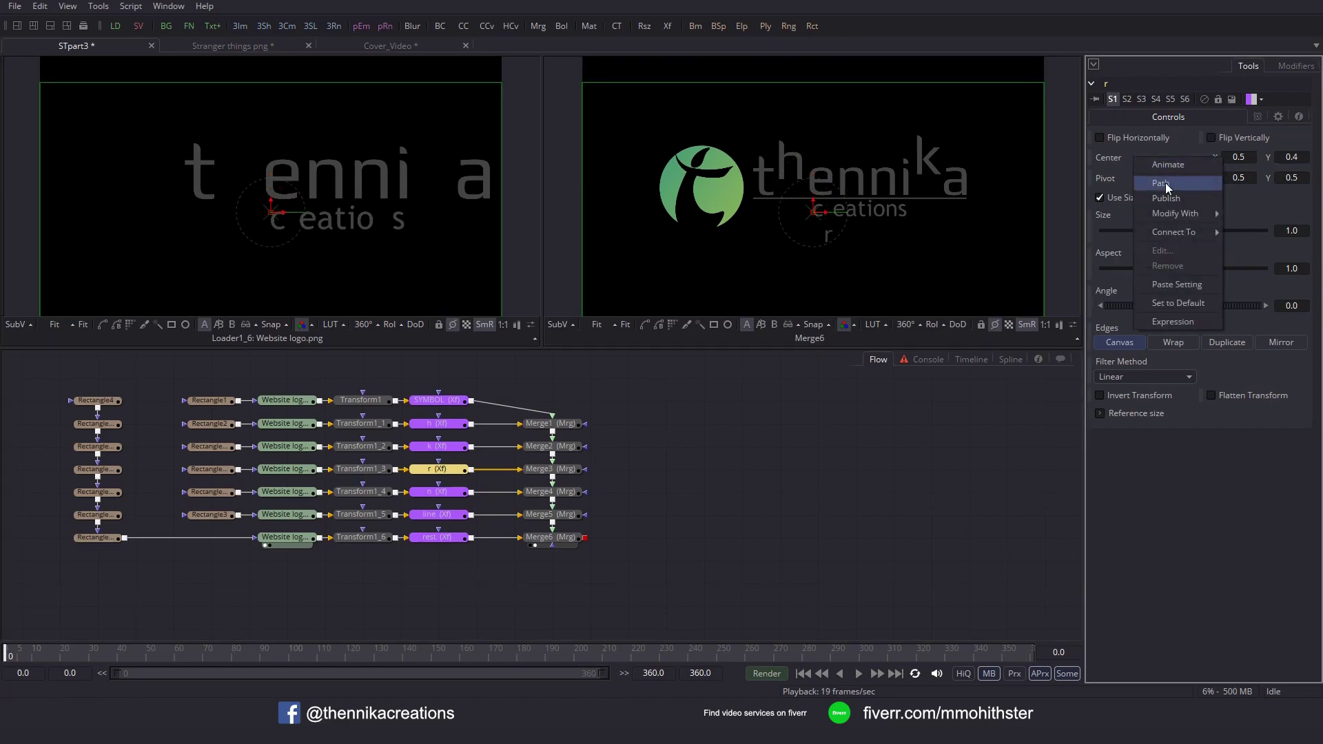
mouse_move(1172, 215)
click(1044, 335)
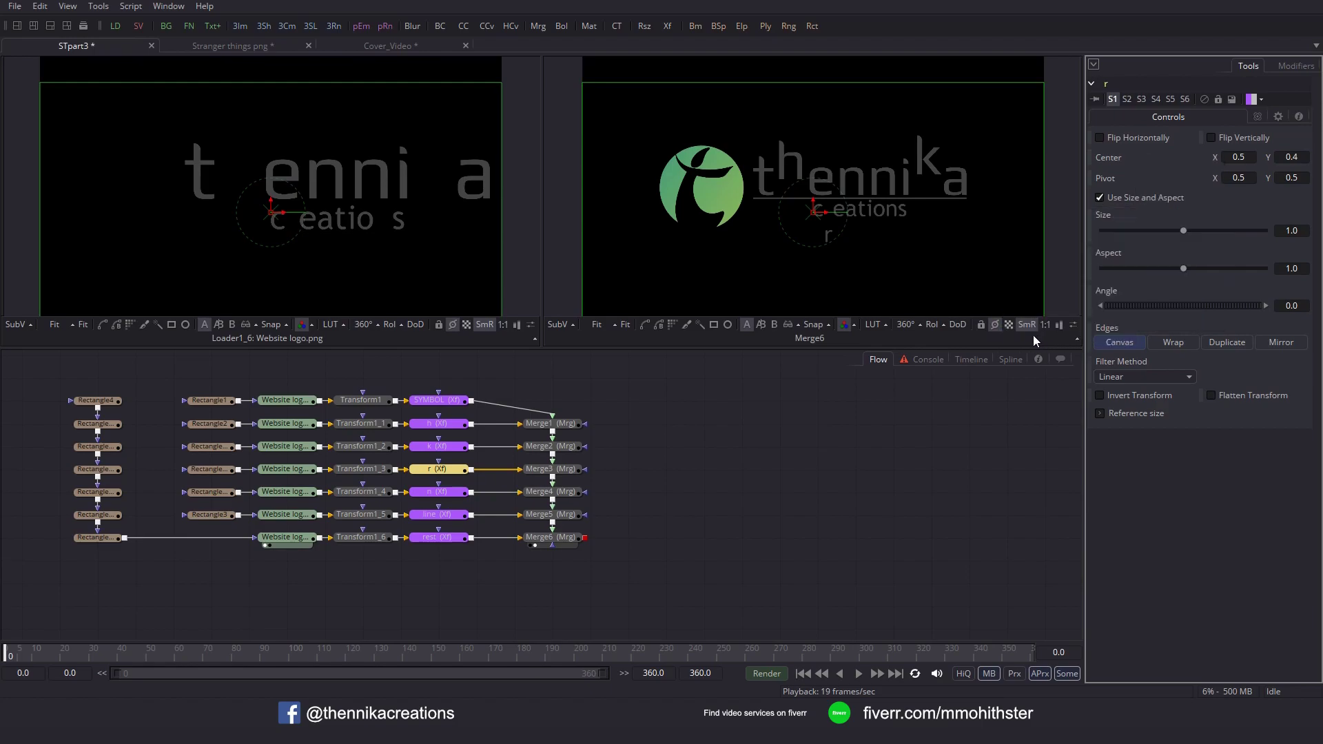
Keyframe the r Transform's Center Y at 0.5 on frame 120.
drag(313, 656, 348, 658)
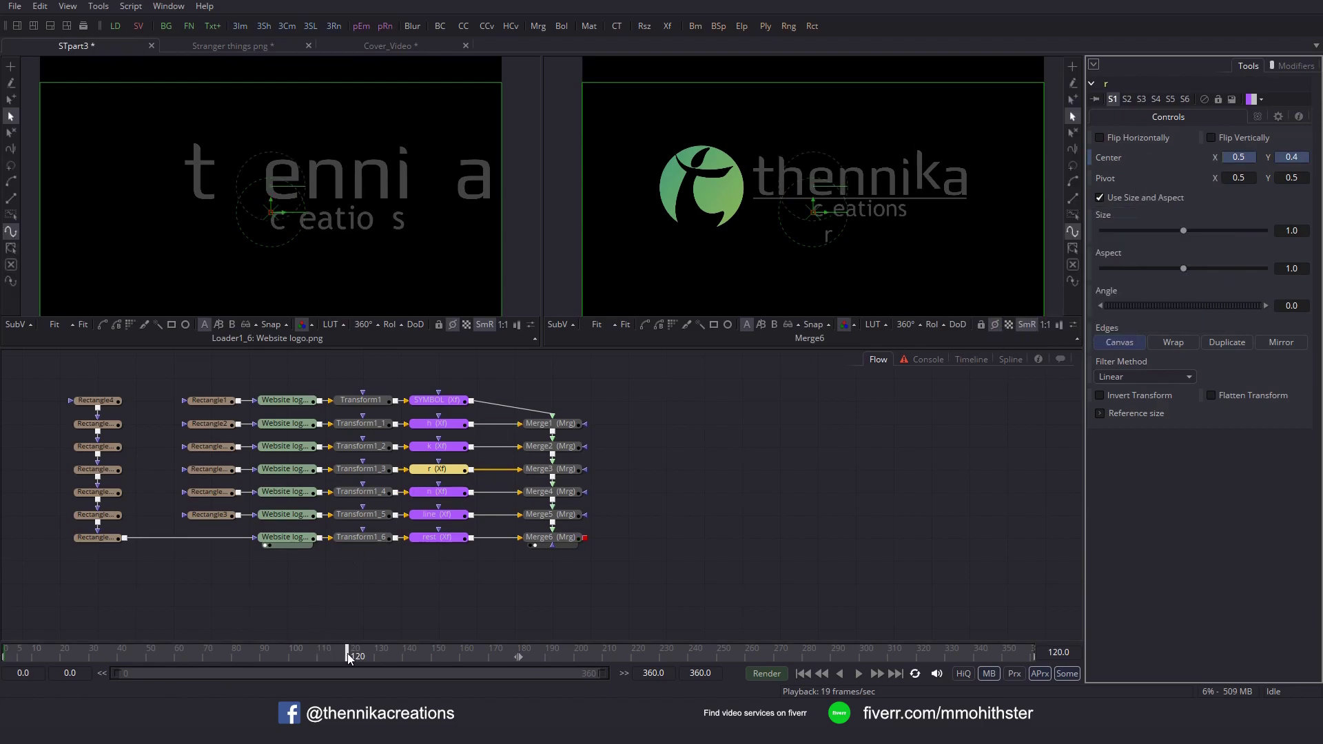
click(1291, 157)
text(0.5)
key(Tab)
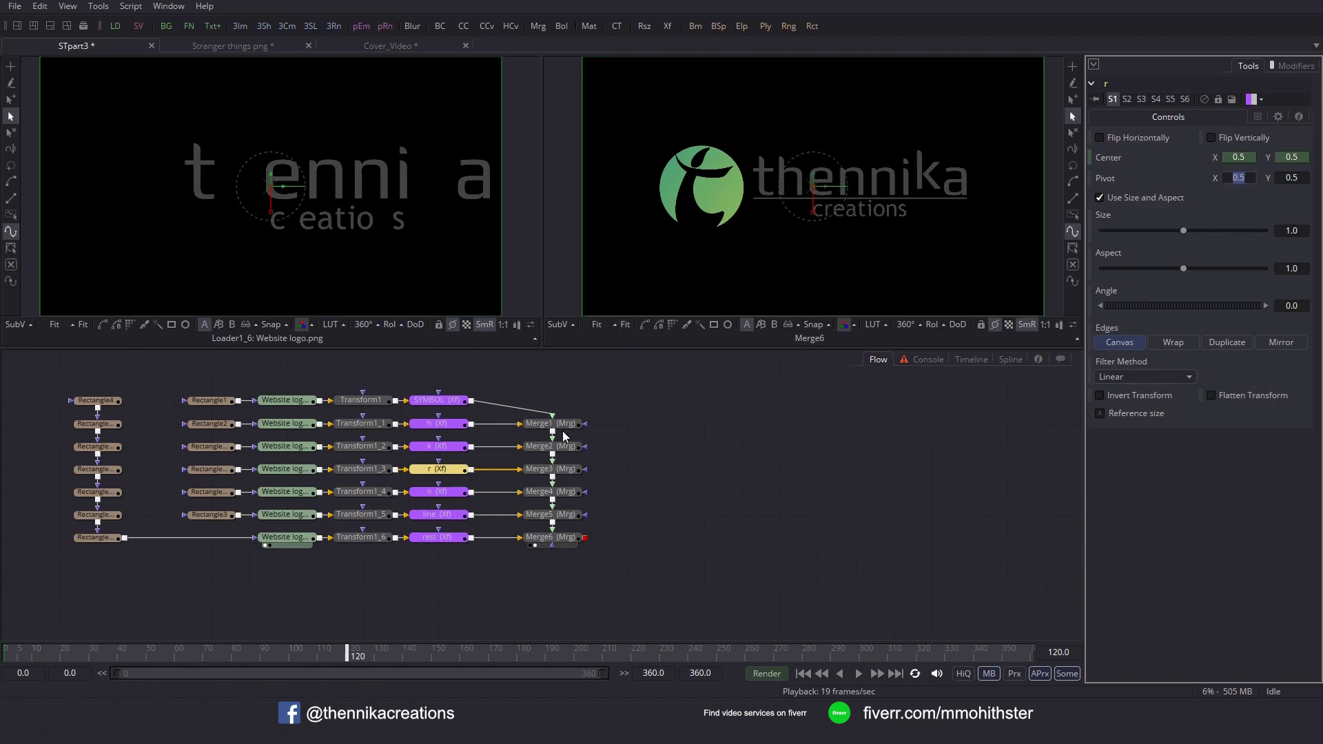
Set the n Transform's Center Y to 0.4 at frame 0 and modify its Center with an XY Path.
click(441, 490)
click(8, 653)
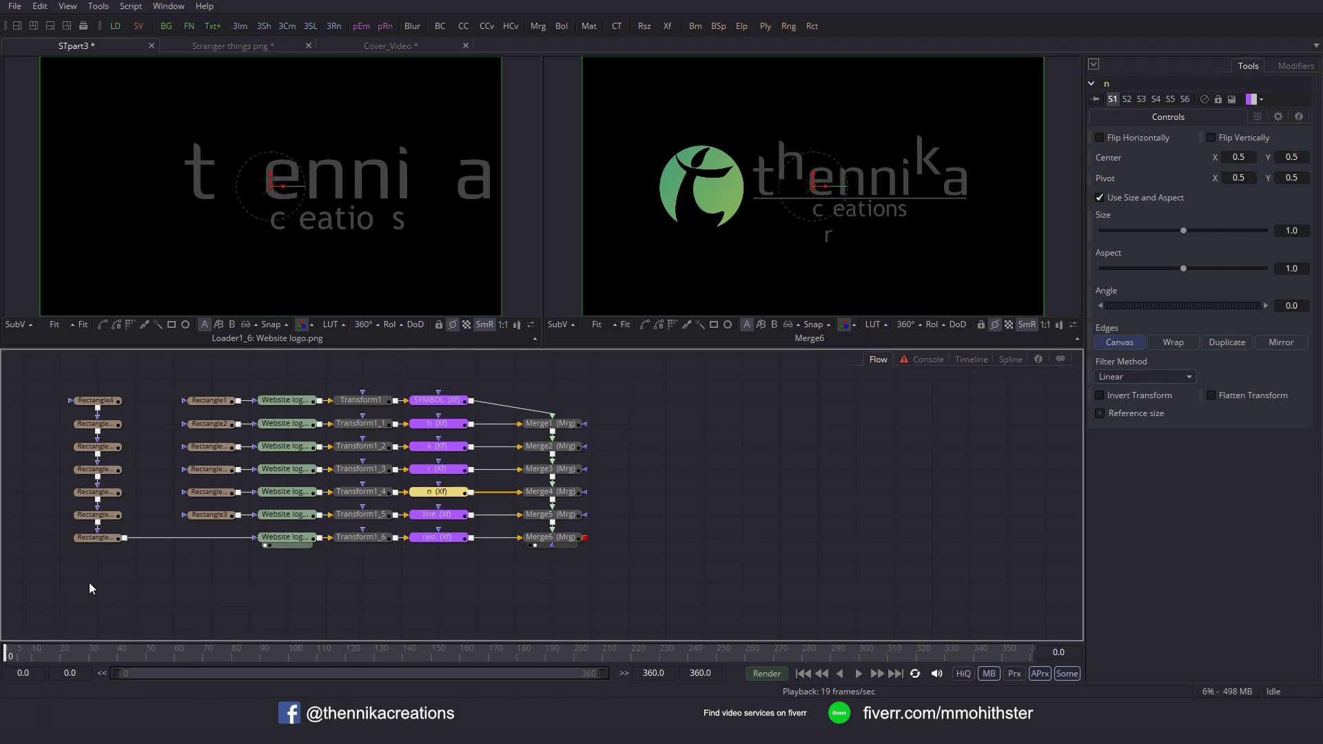
click(1291, 157)
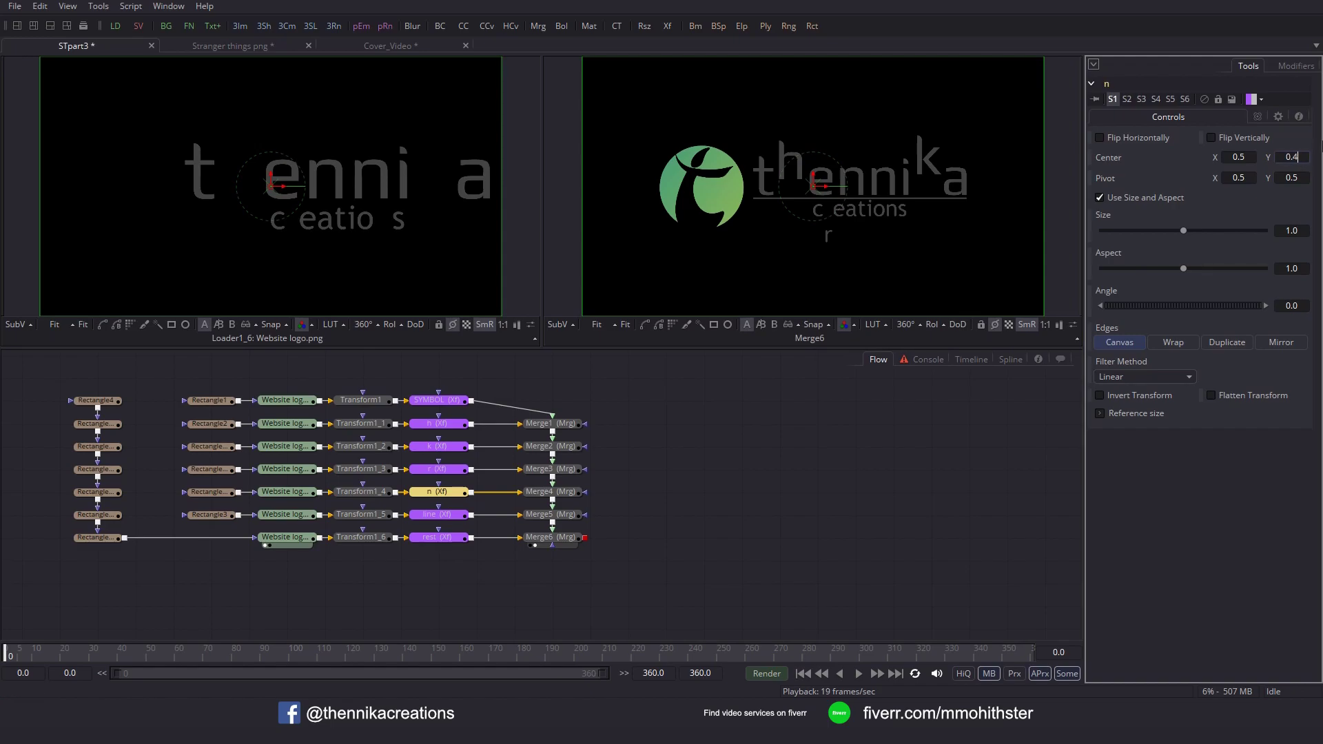
key(Tab)
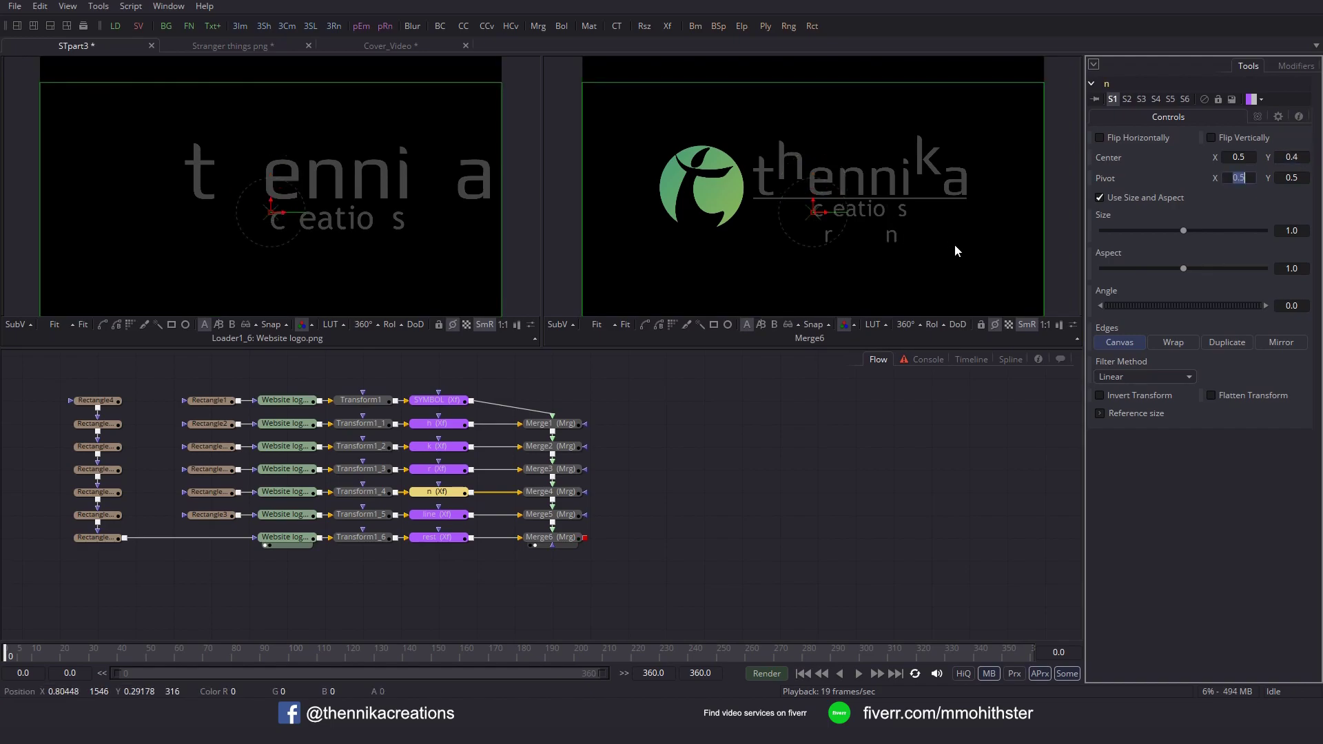
right_click(1144, 158)
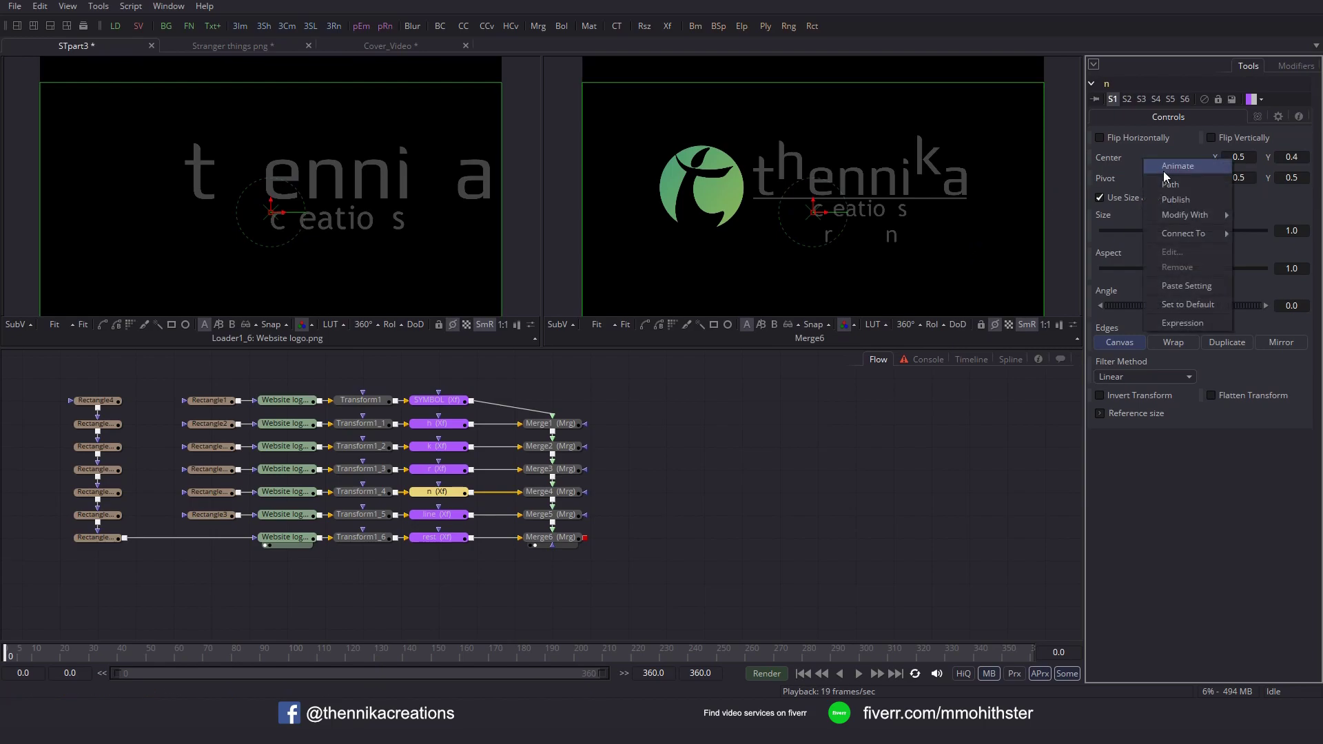
mouse_move(1178, 219)
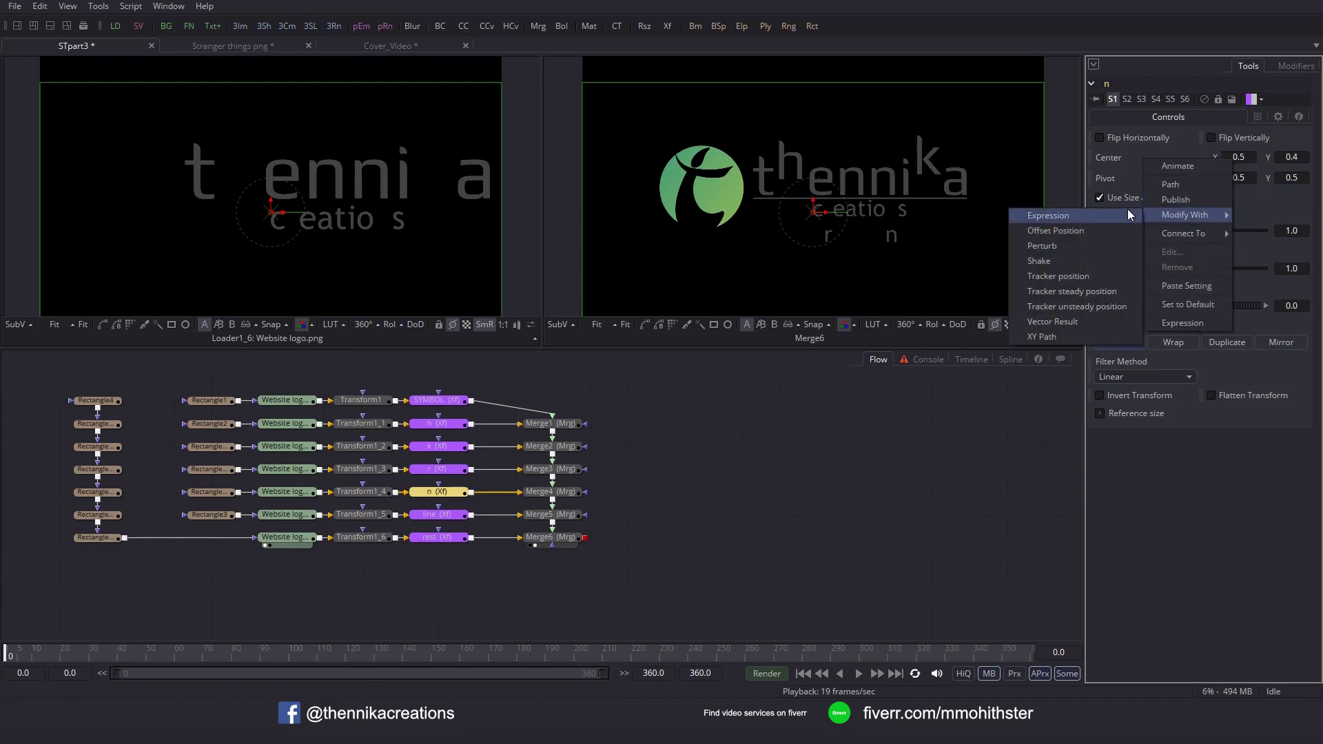
click(1054, 335)
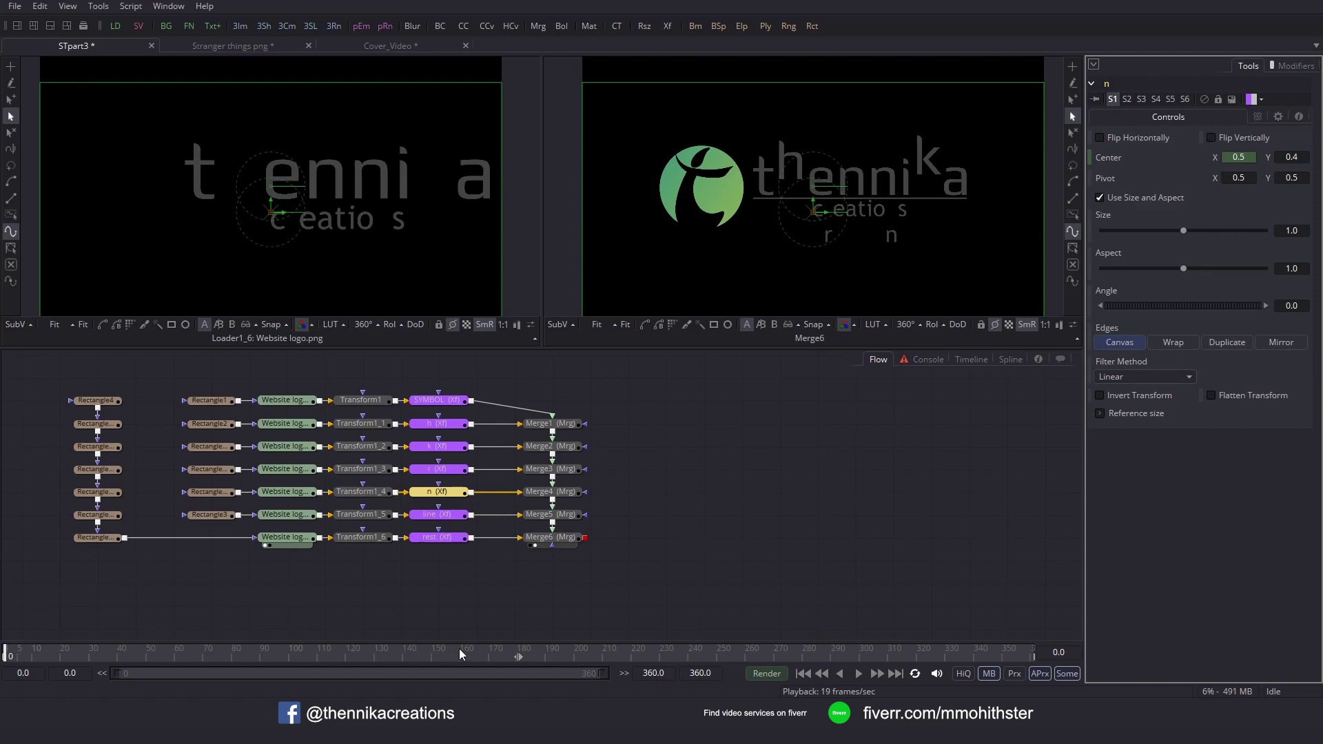
Keyframe the n Transform's Center Y at 0.5 on frame 170.
drag(459, 648, 493, 653)
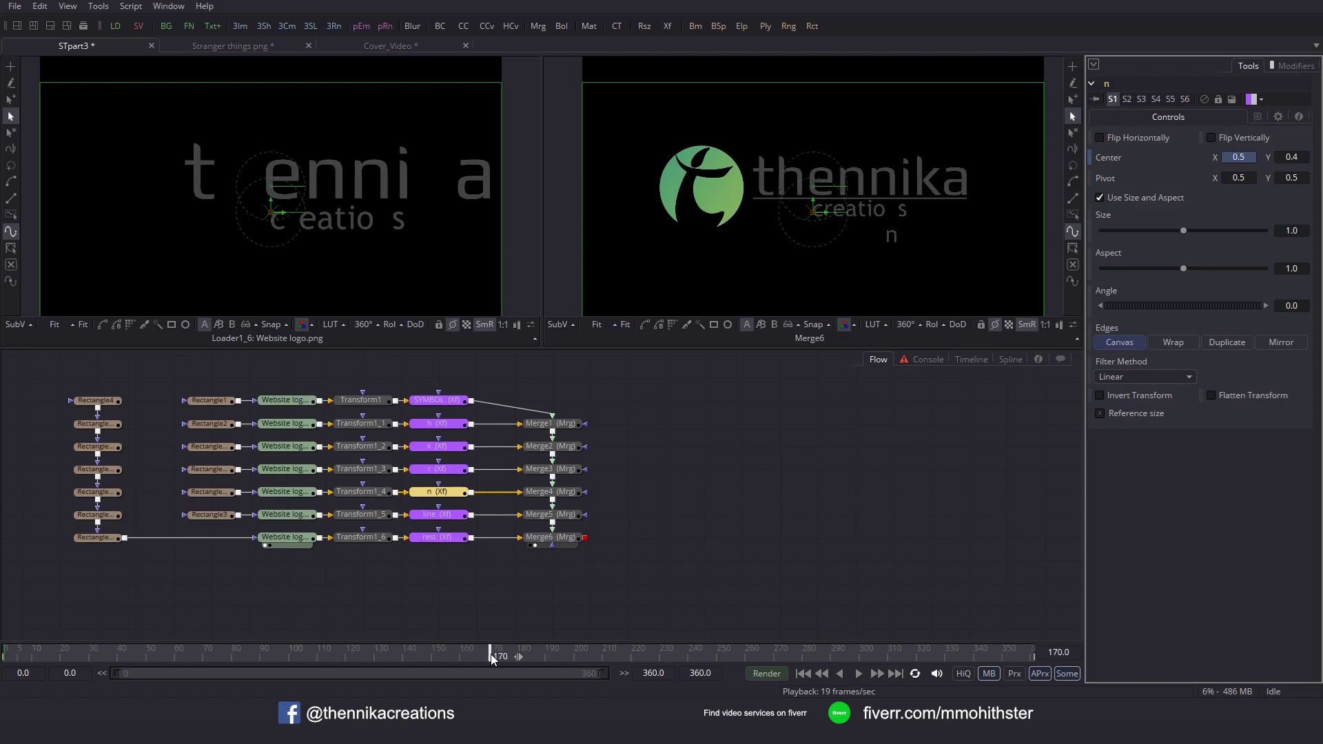
key(BackSpace)
text(5)
key(Tab)
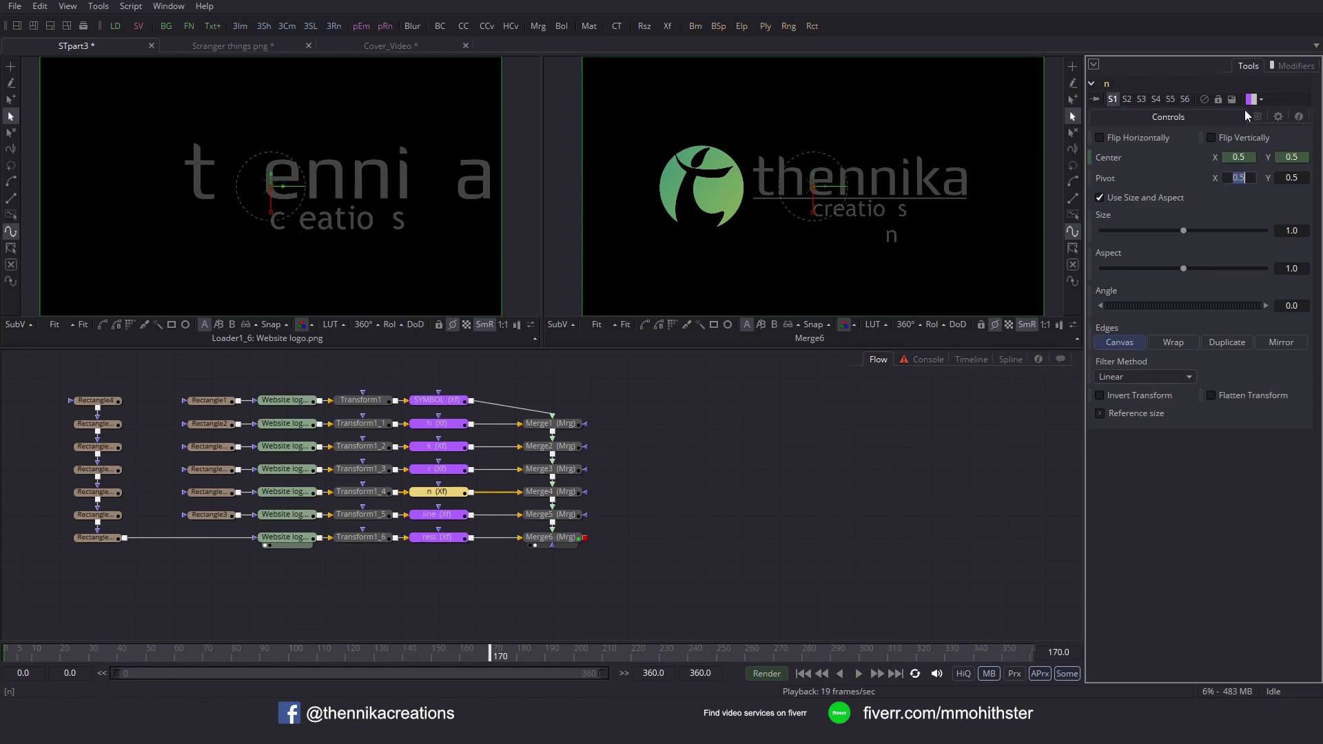
Change the r Transform's starting Center Y keyframe at frame 0 to 0.45.
click(8, 658)
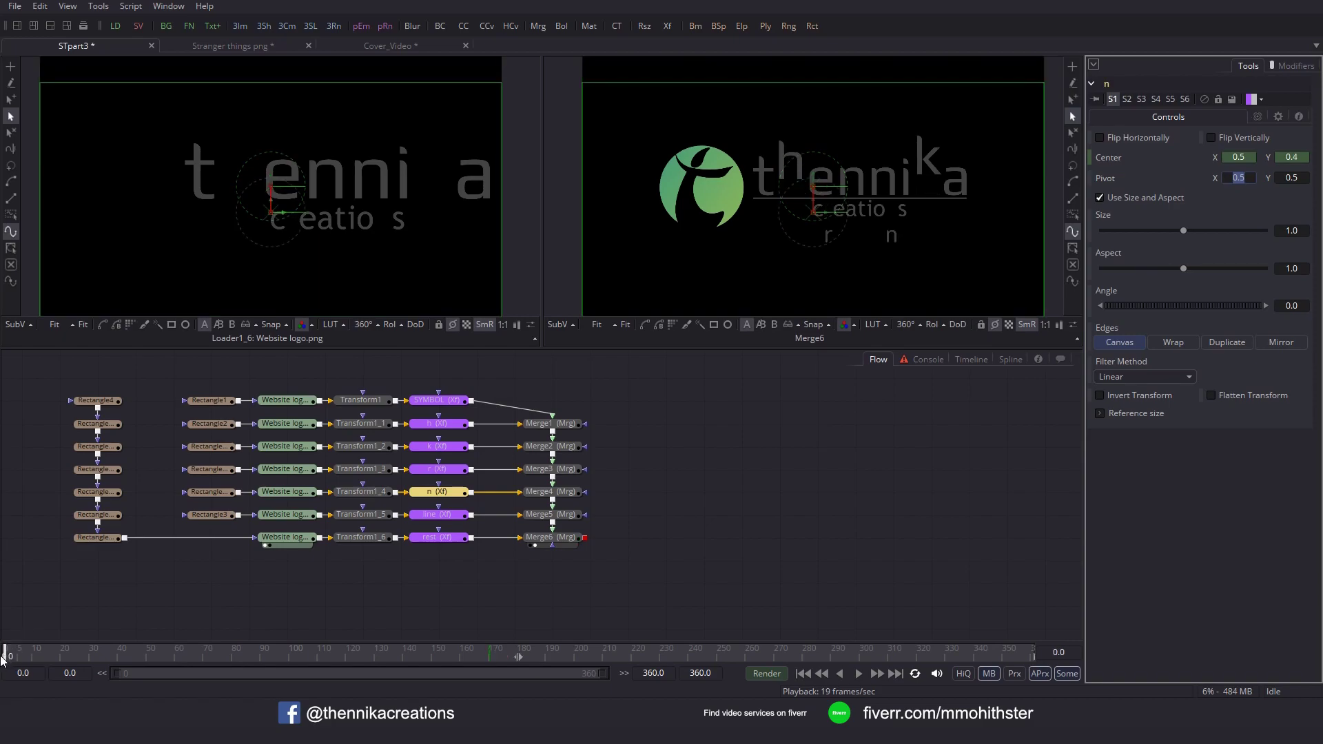
click(439, 469)
click(1292, 158)
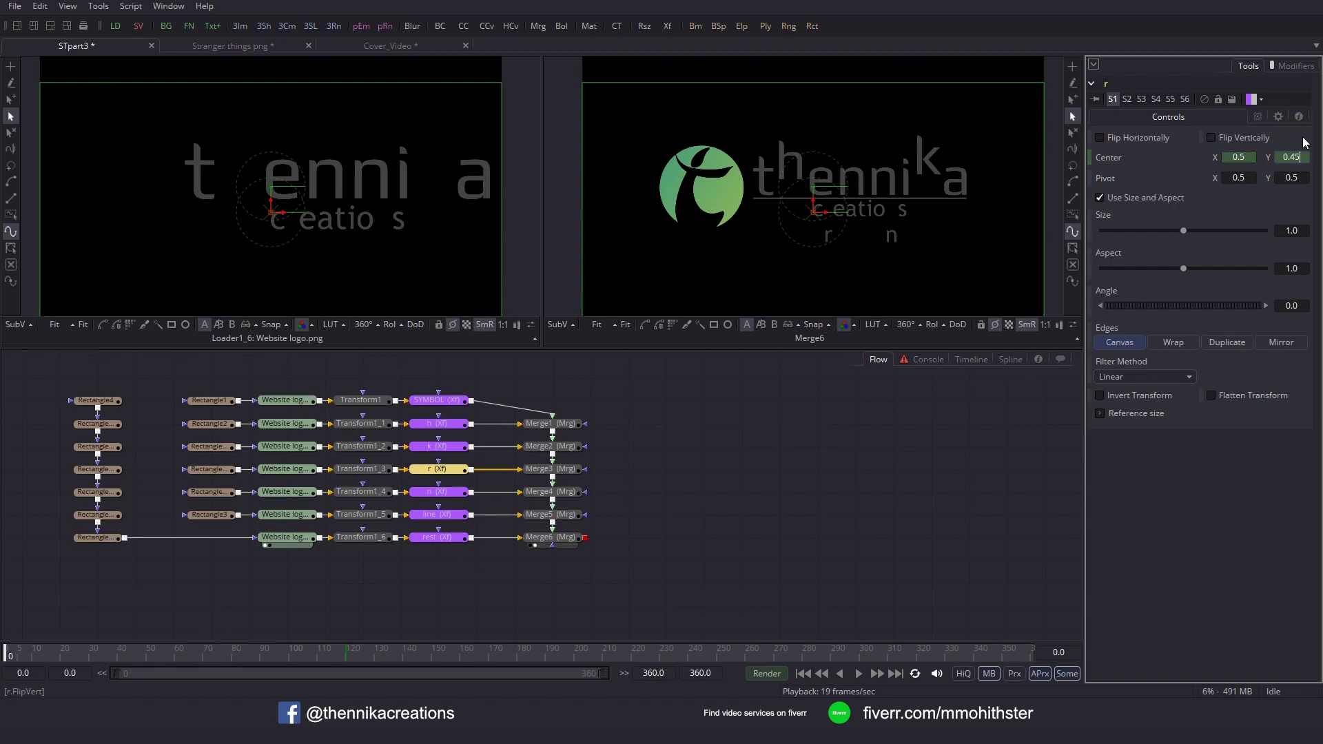
text(5)
key(Tab)
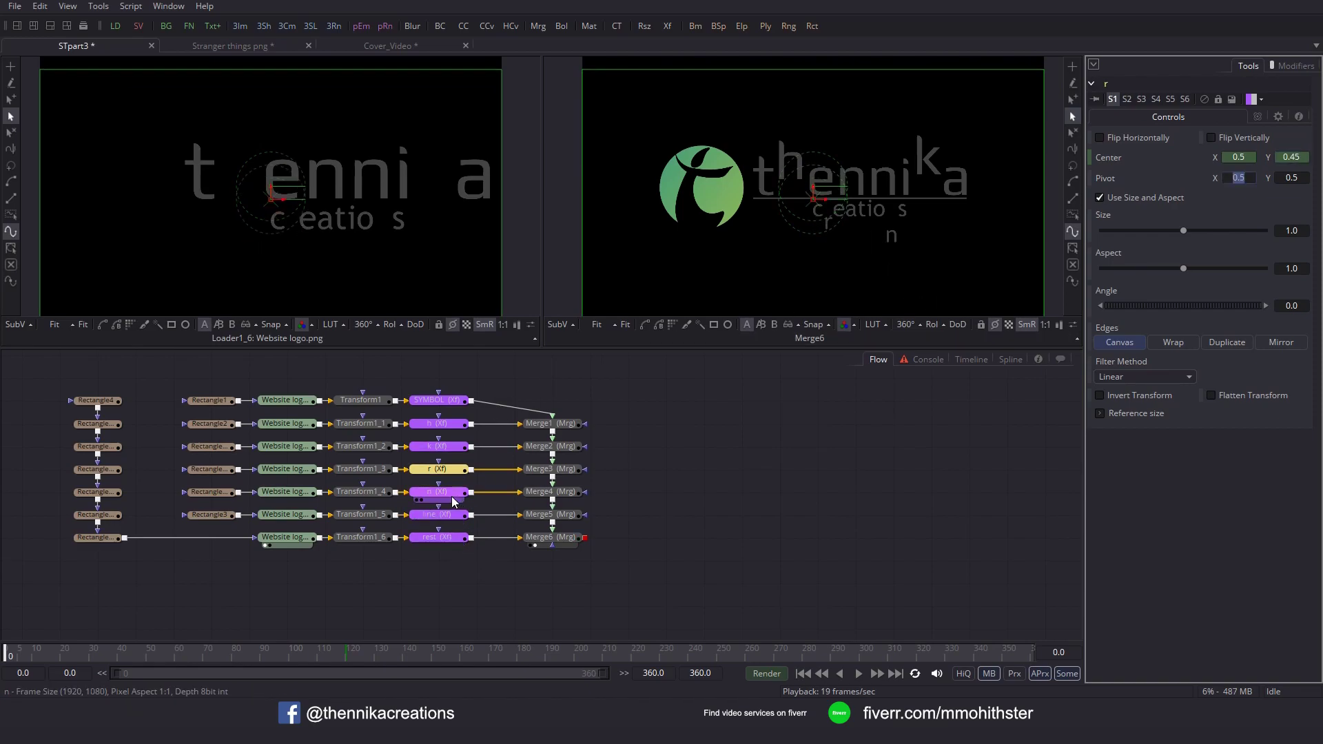
Turn off Use Size and Aspect on the line Transform, and test shrinking its X Size before resetting it to 1.0.
click(441, 514)
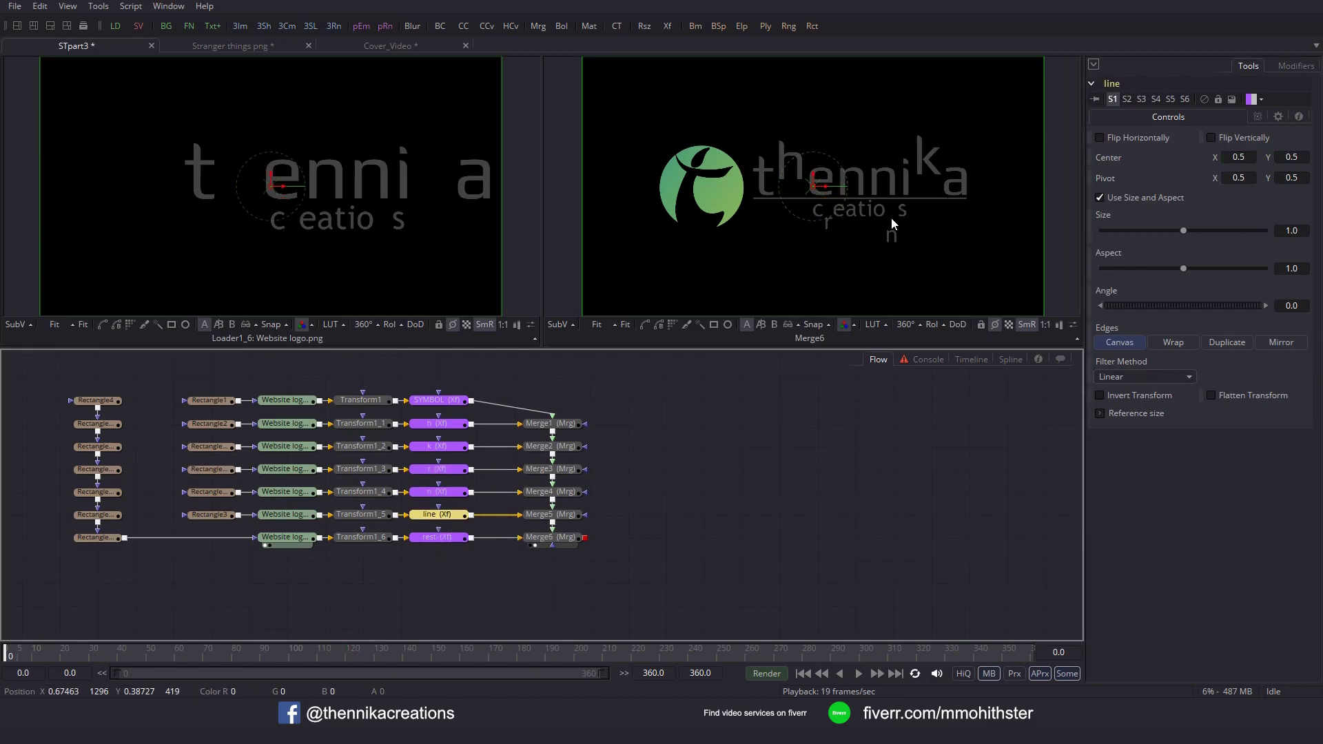
click(1100, 198)
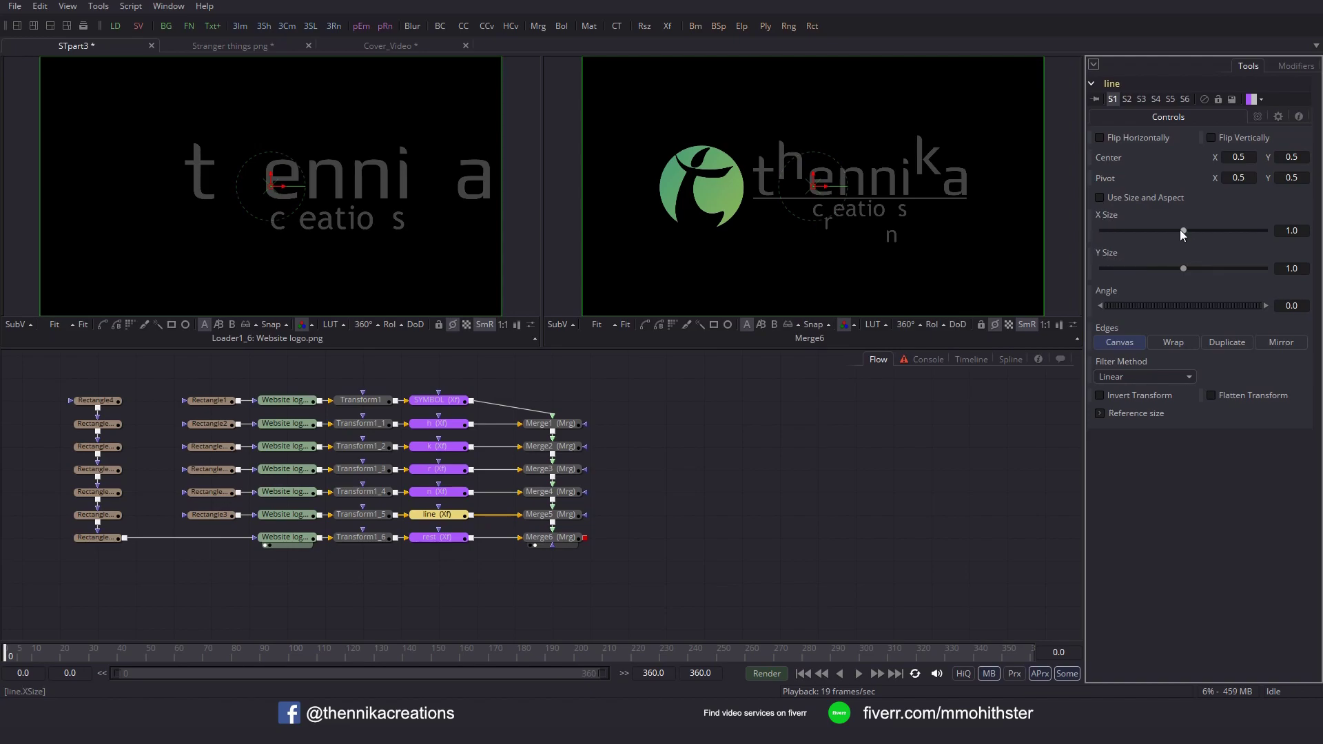
drag(1183, 234, 1105, 229)
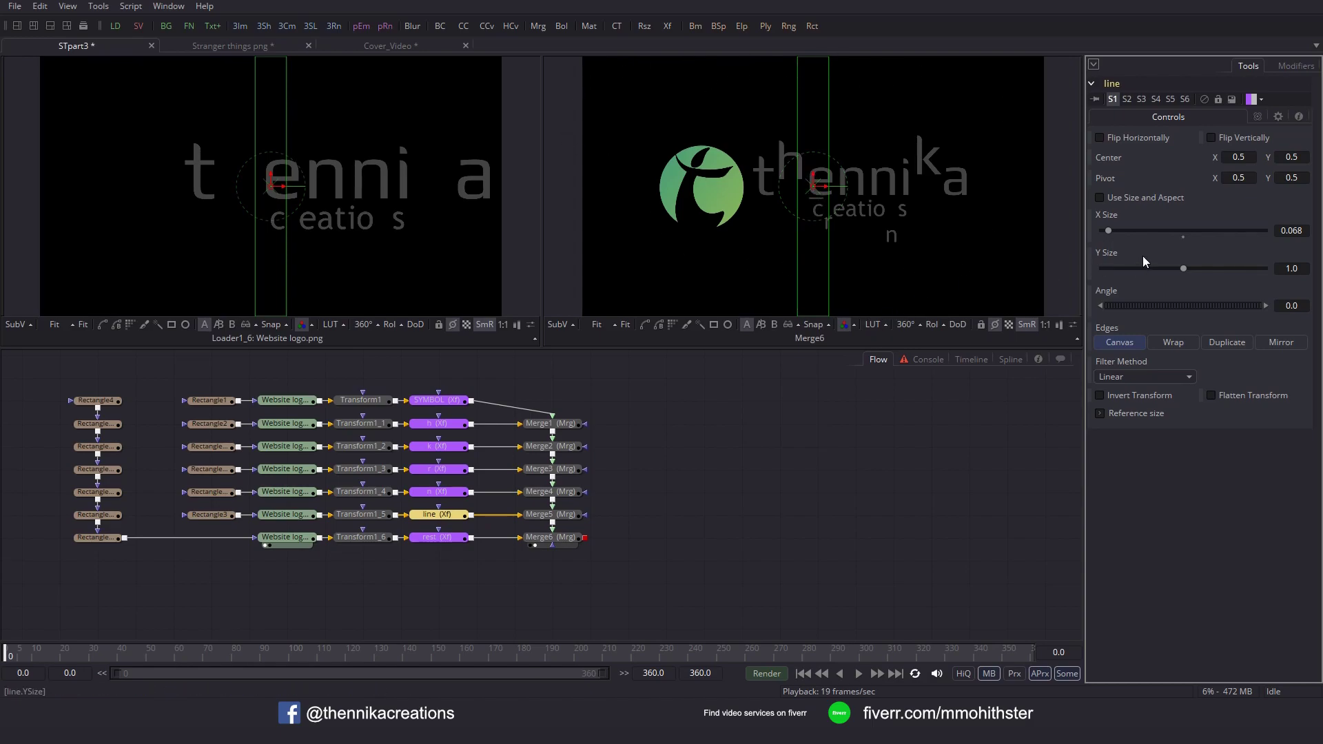
click(1184, 237)
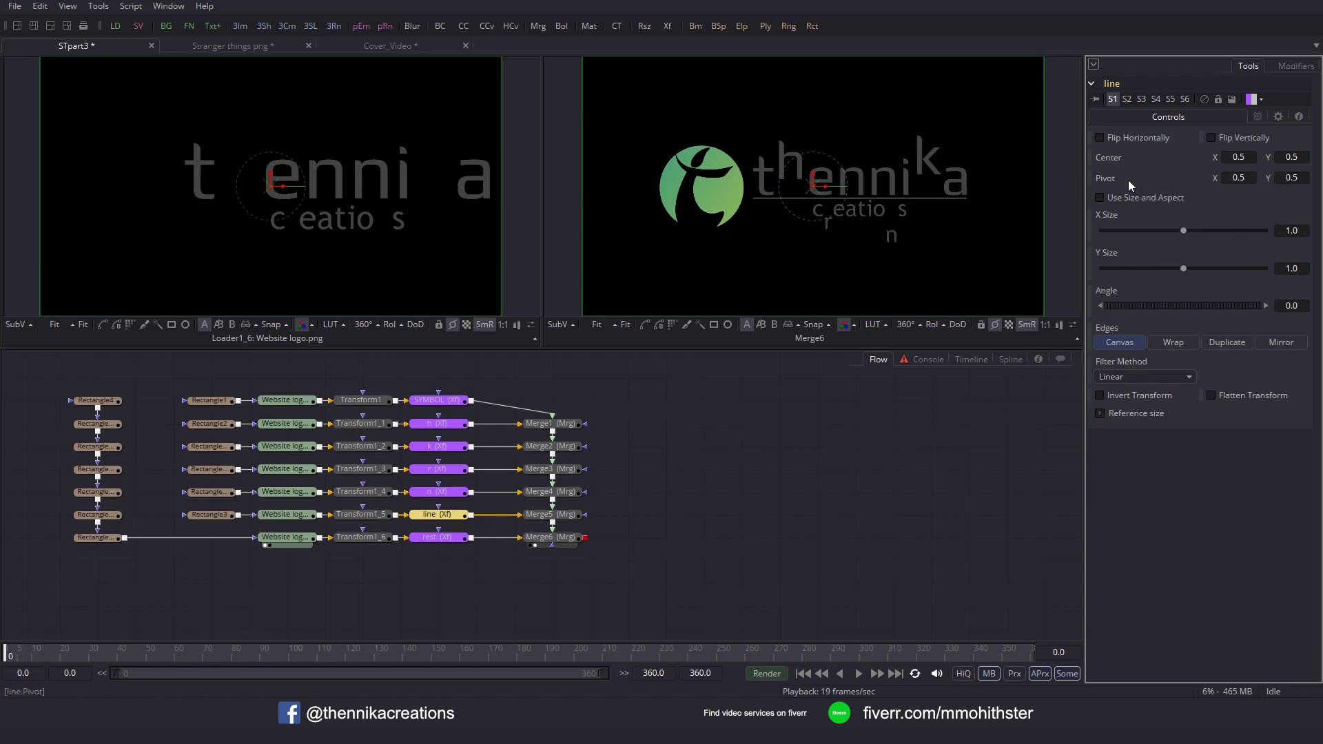
Try setting the line Transform's Pivot X to 0.2.
click(1239, 177)
text(.2)
key(Tab)
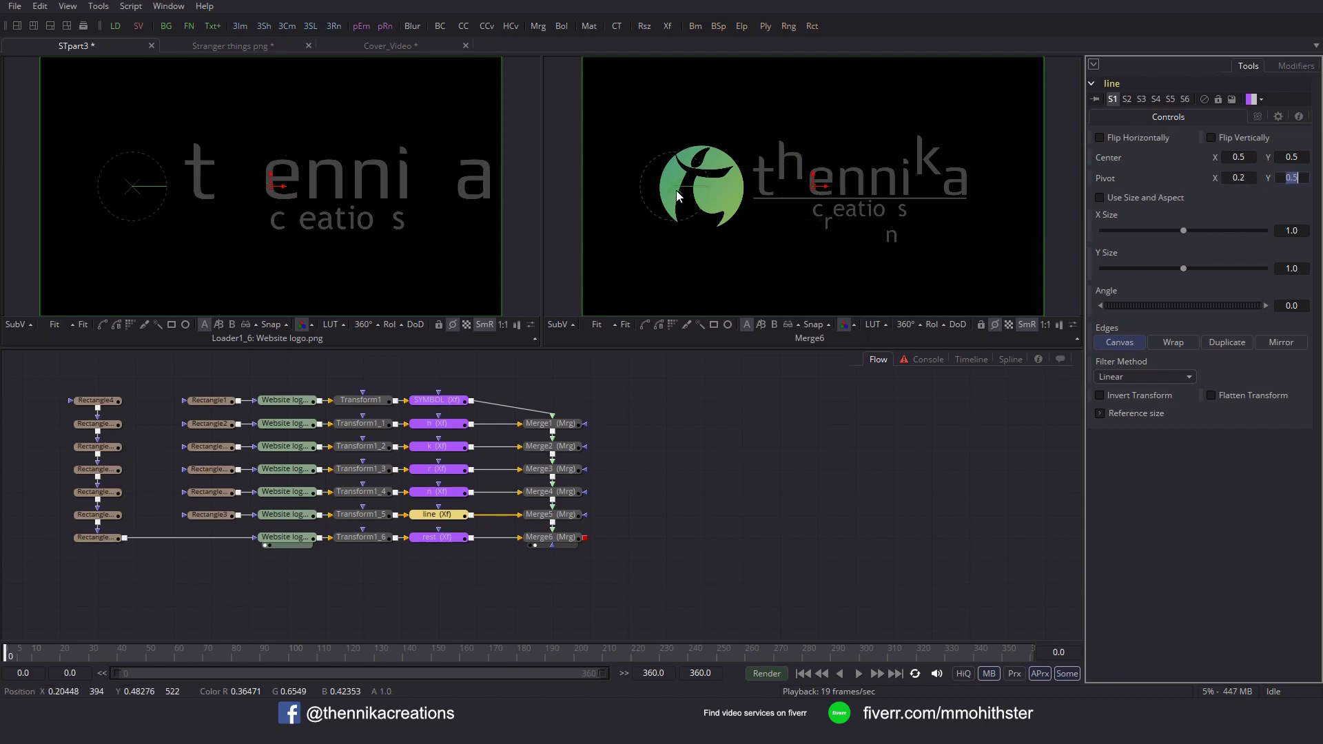
Place the line Transform's pivot on the middle of the underline, at about X 0.597, and fit the composite view.
drag(669, 186, 765, 306)
scroll(966, 214, up, 5)
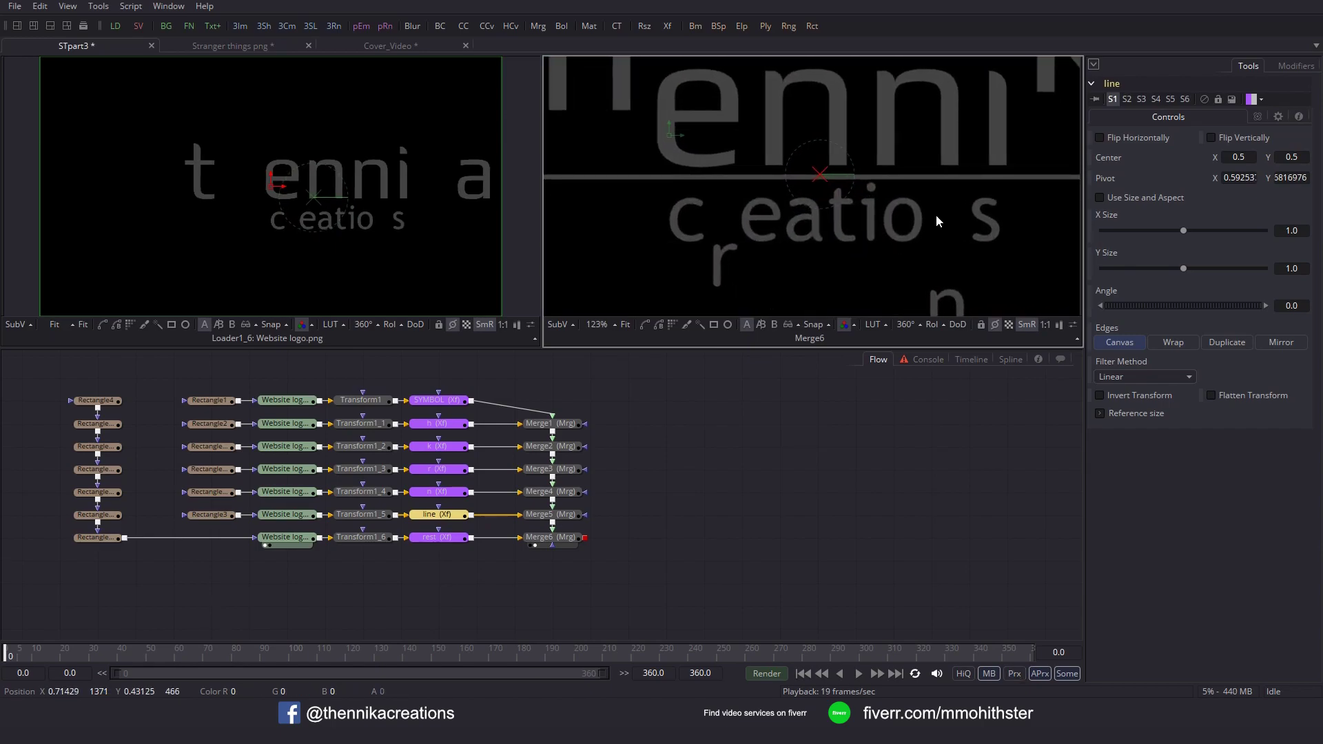
drag(820, 178, 829, 174)
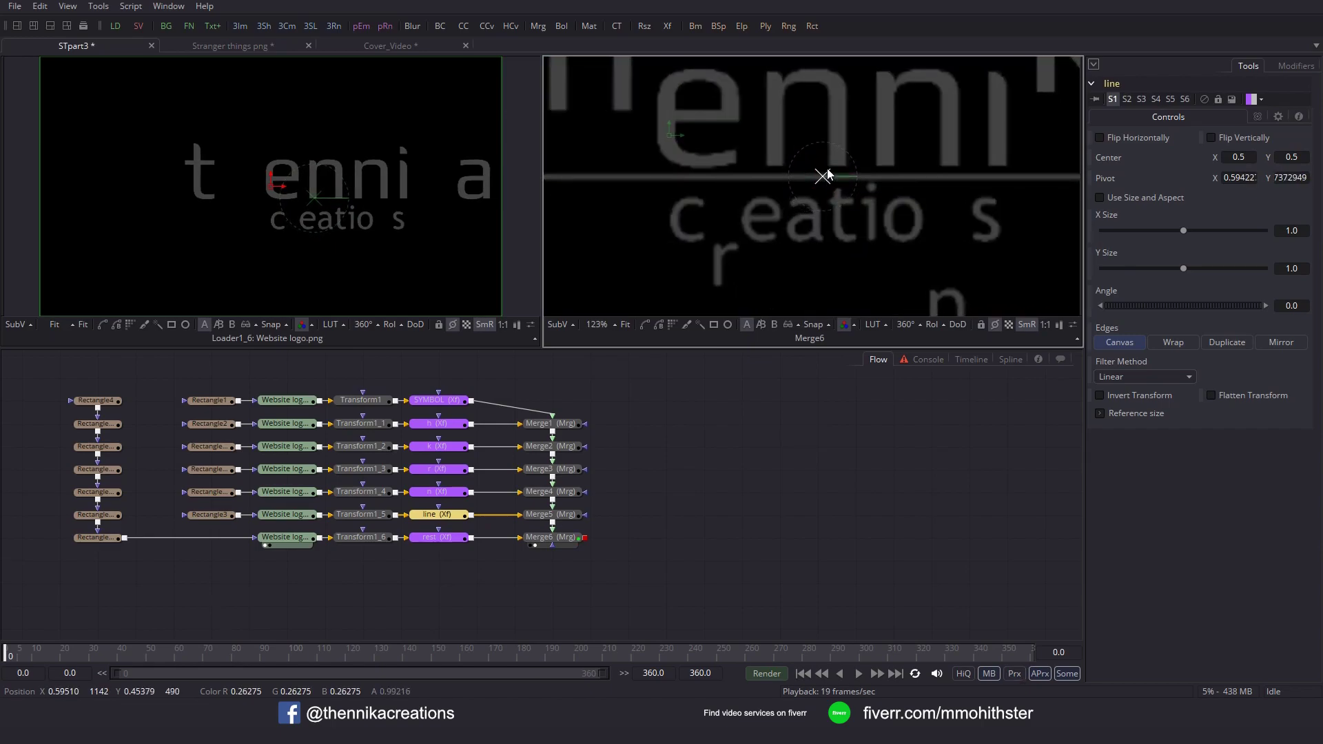
click(625, 324)
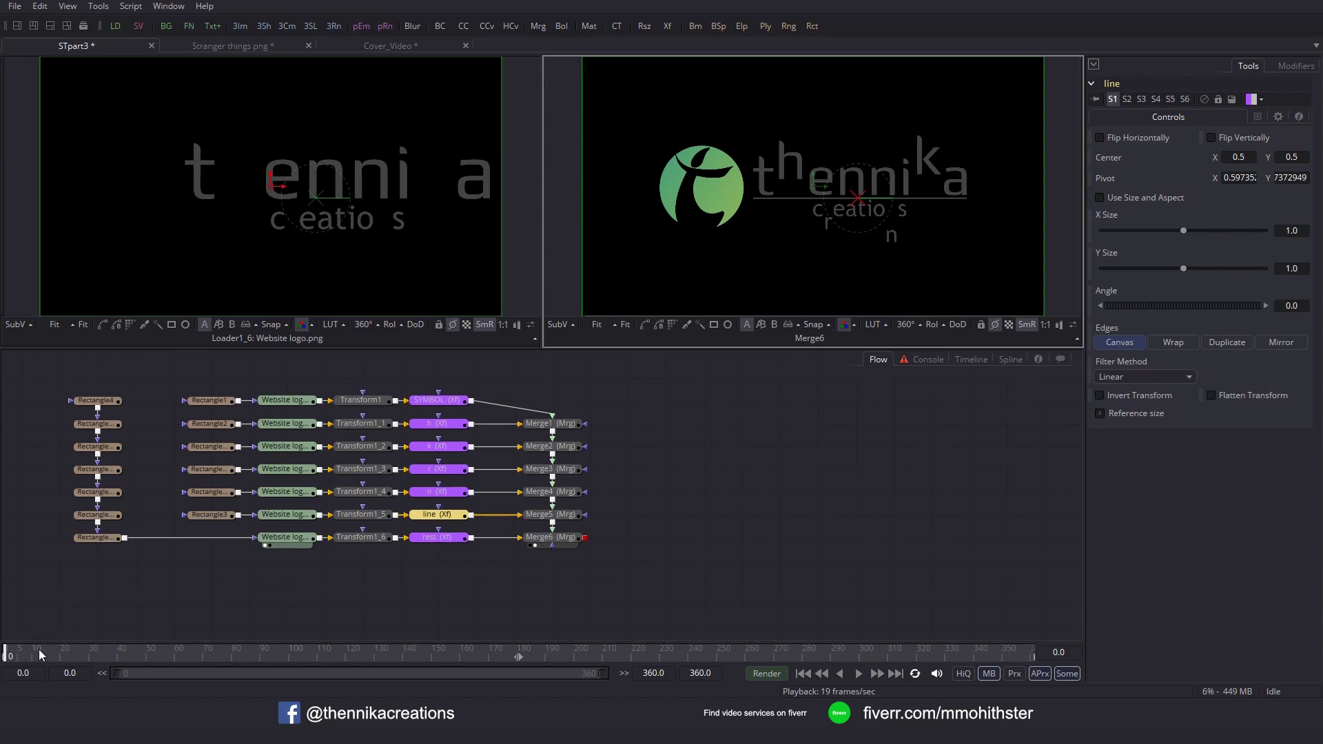
Keyframe the line Transform's X Size at 0.0 on frame 125 and at 1.0 on frame 165.
drag(305, 659, 362, 656)
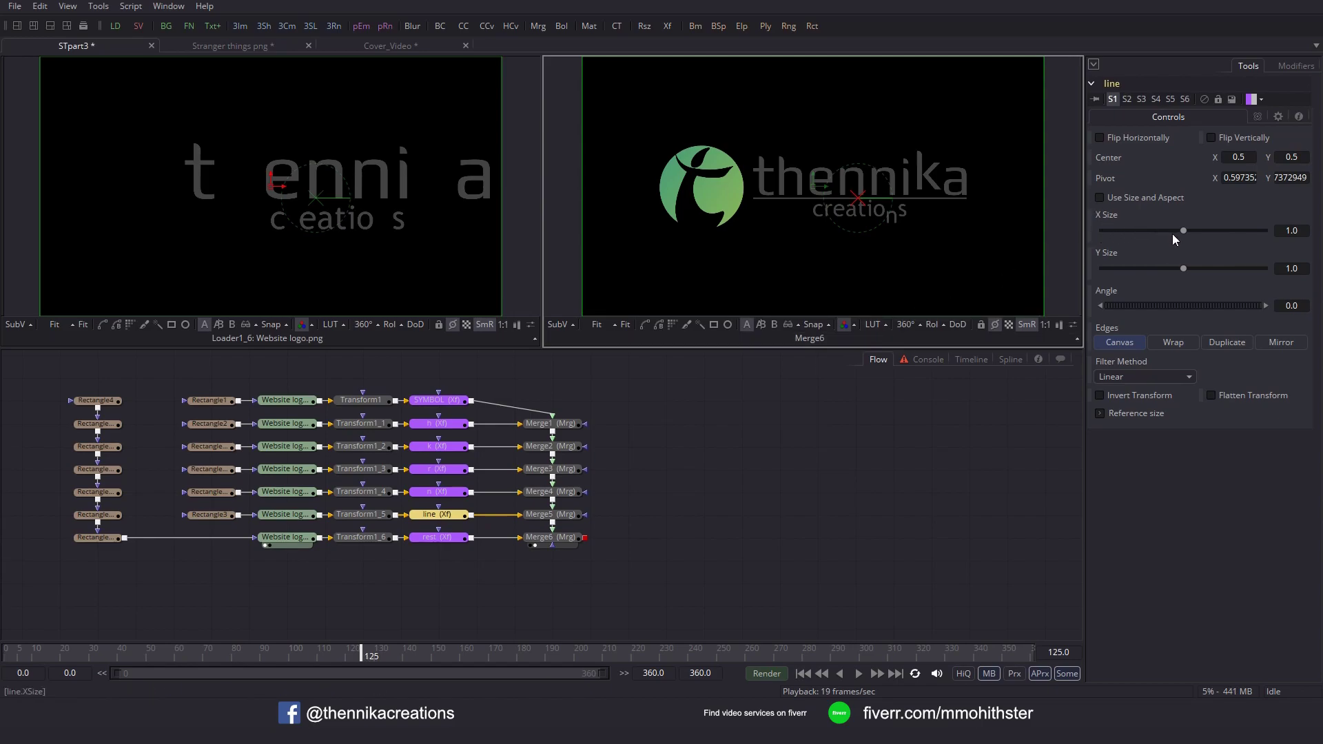
drag(1184, 231, 1036, 227)
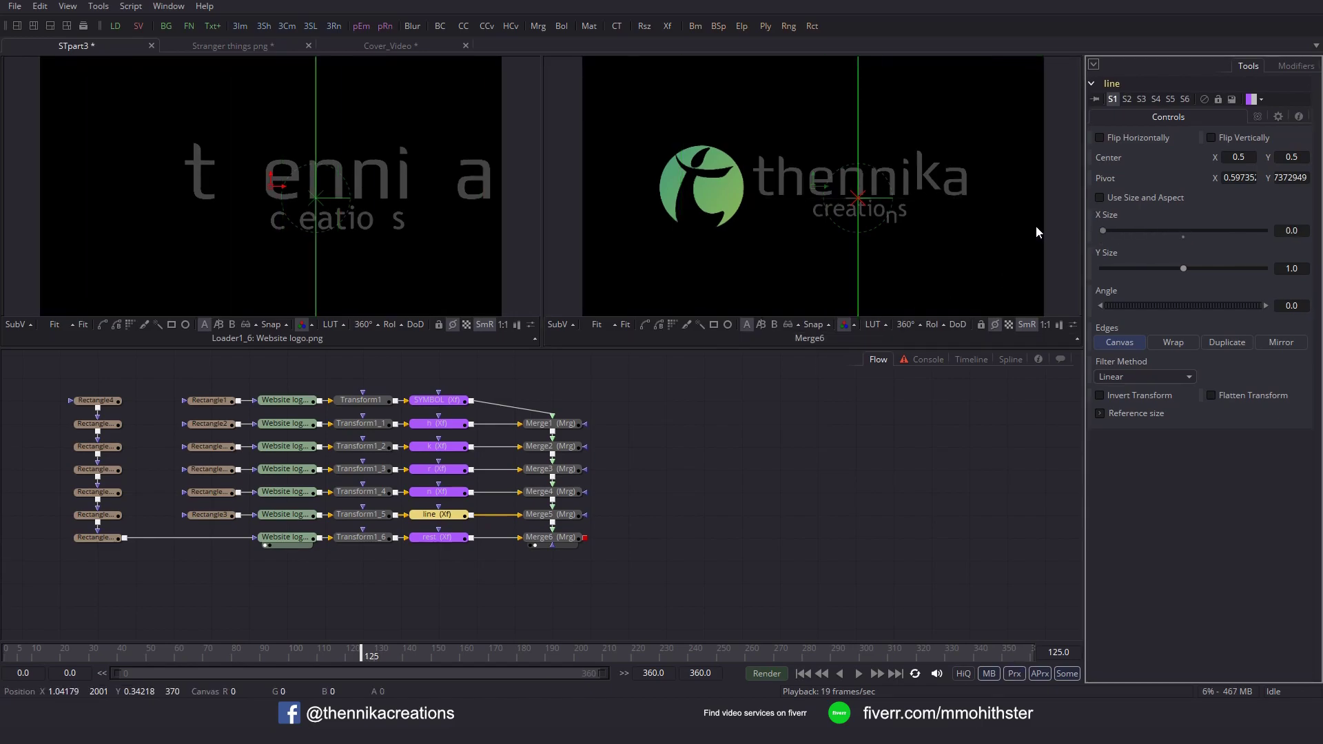
click(1090, 225)
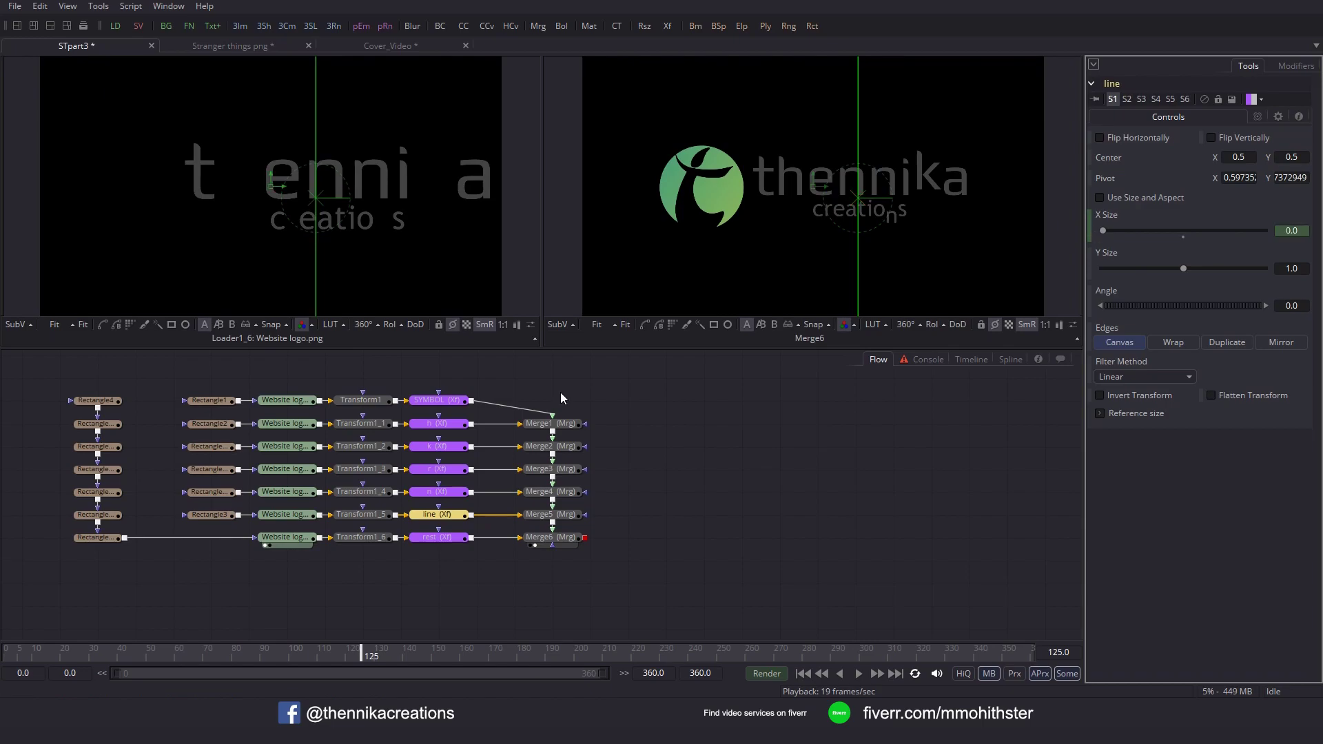
click(475, 657)
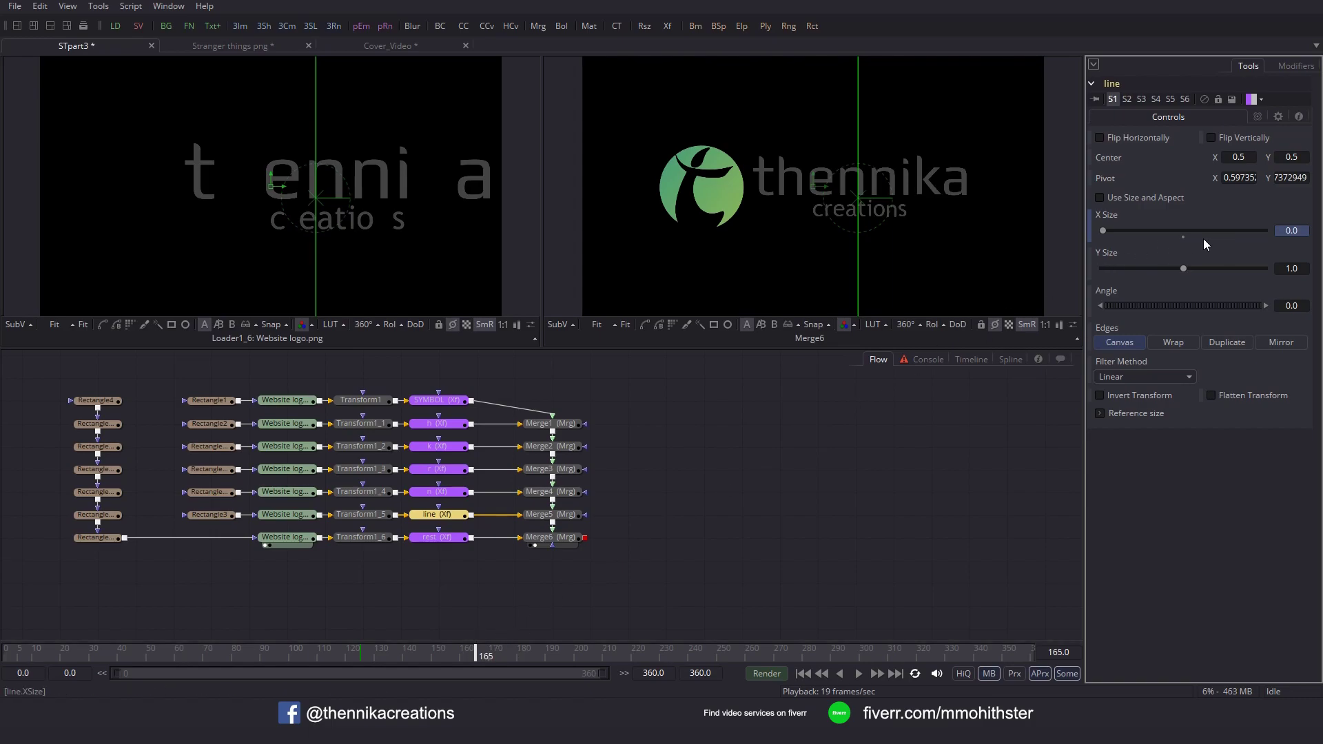
click(1183, 236)
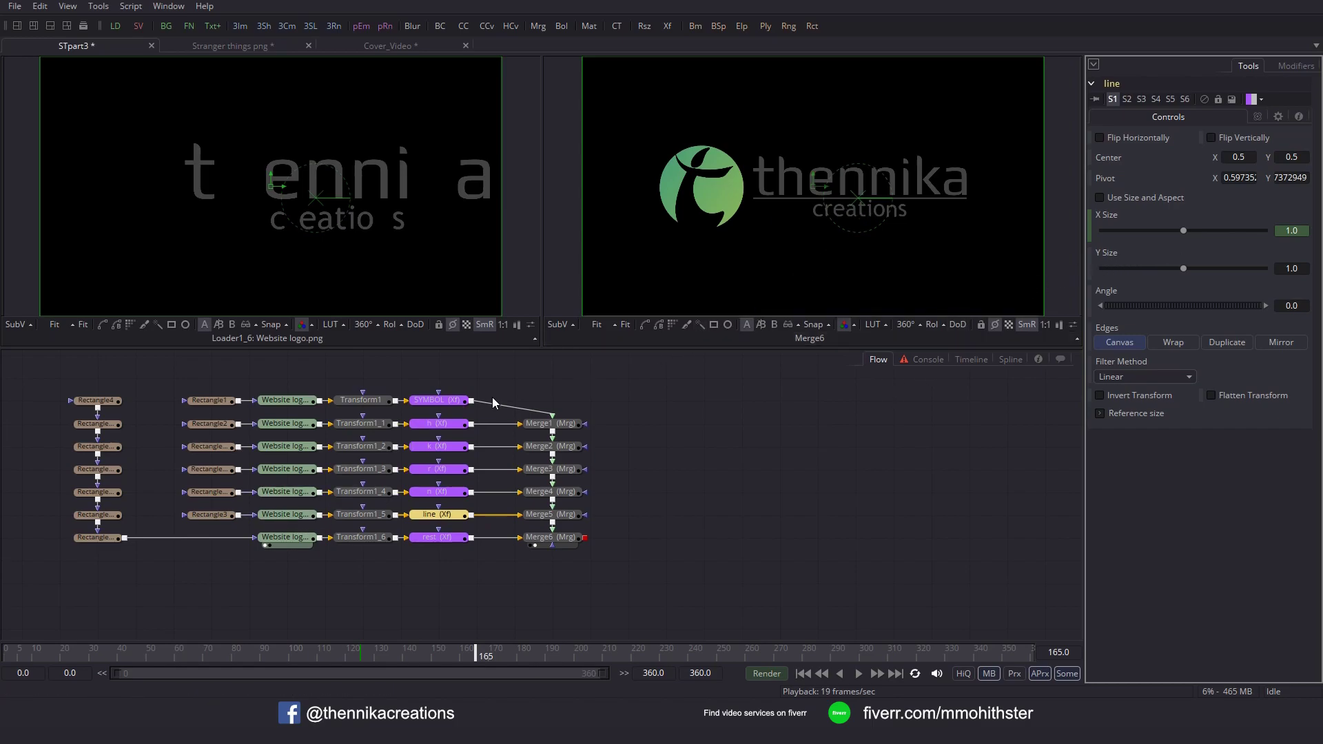
Set the SYMBOL Transform's Center X to 0.35 at frame 0 and modify its Center with an XY Path.
click(453, 401)
click(8, 653)
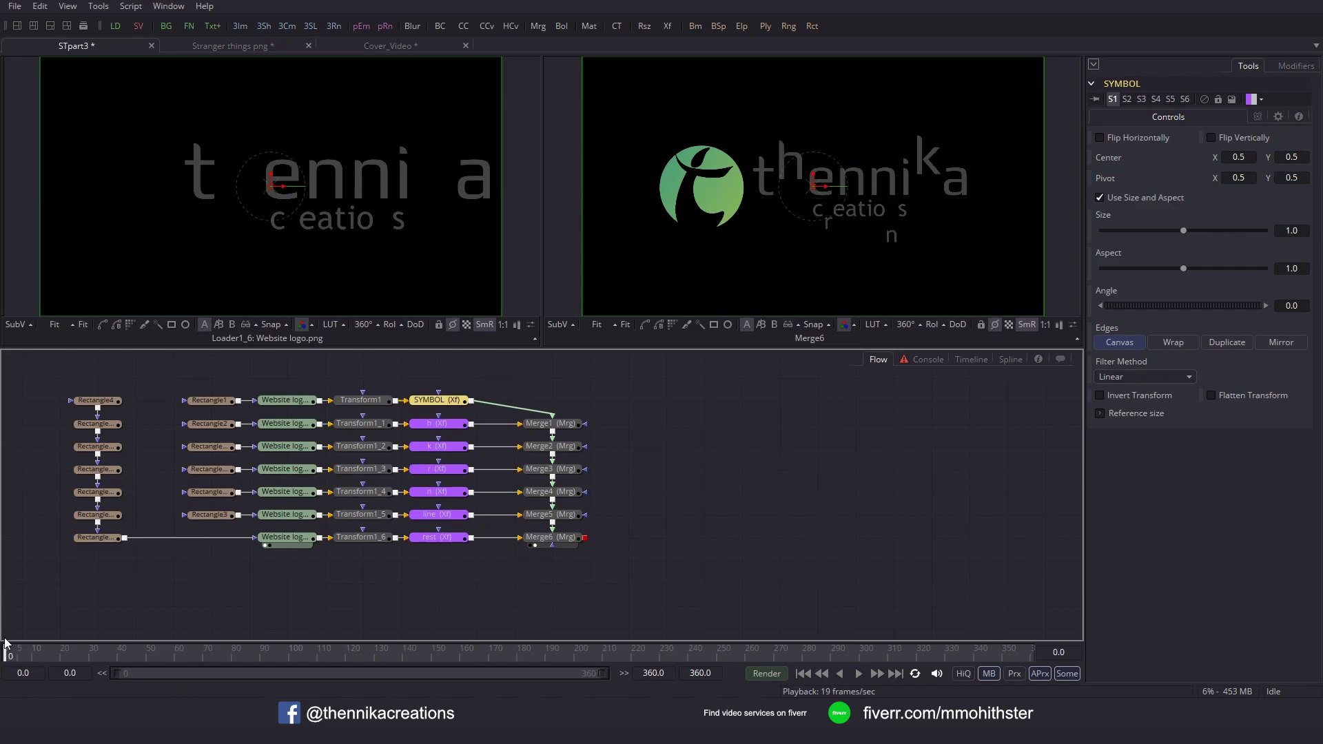
click(1247, 157)
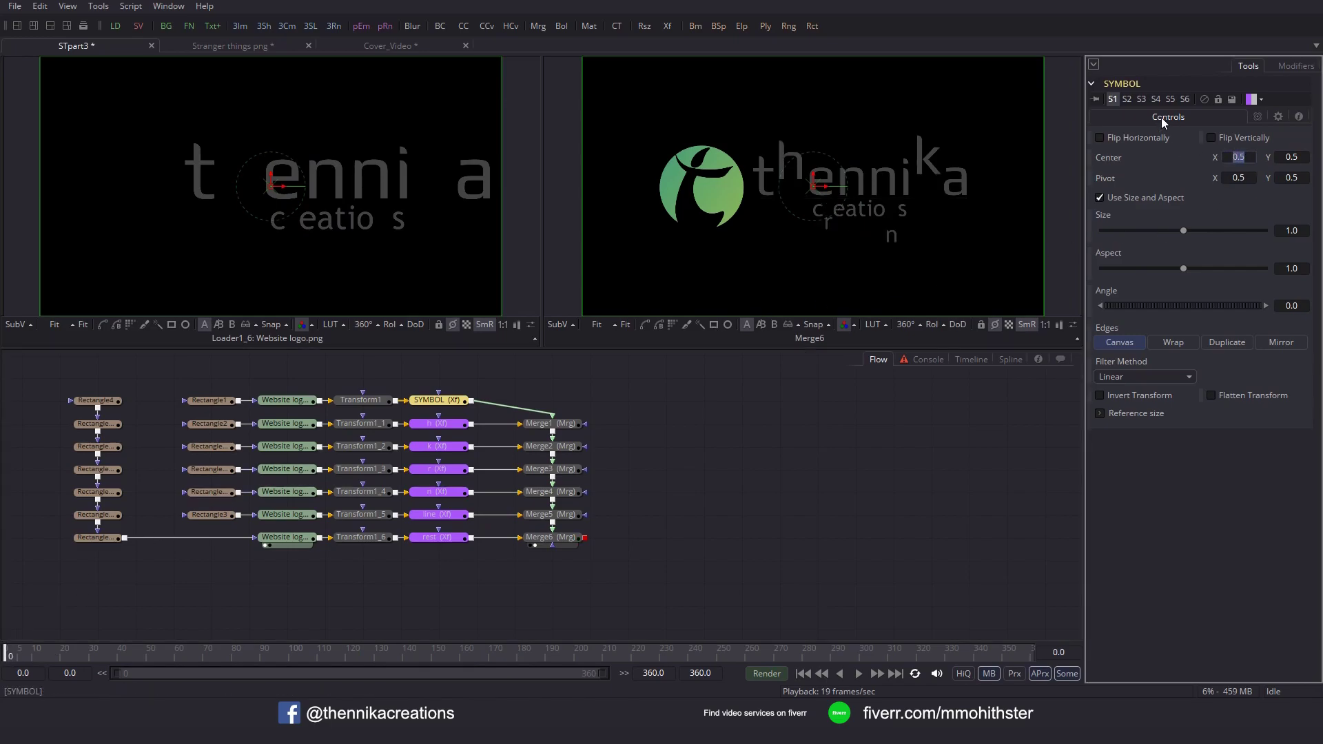
text(0.35)
key(Return)
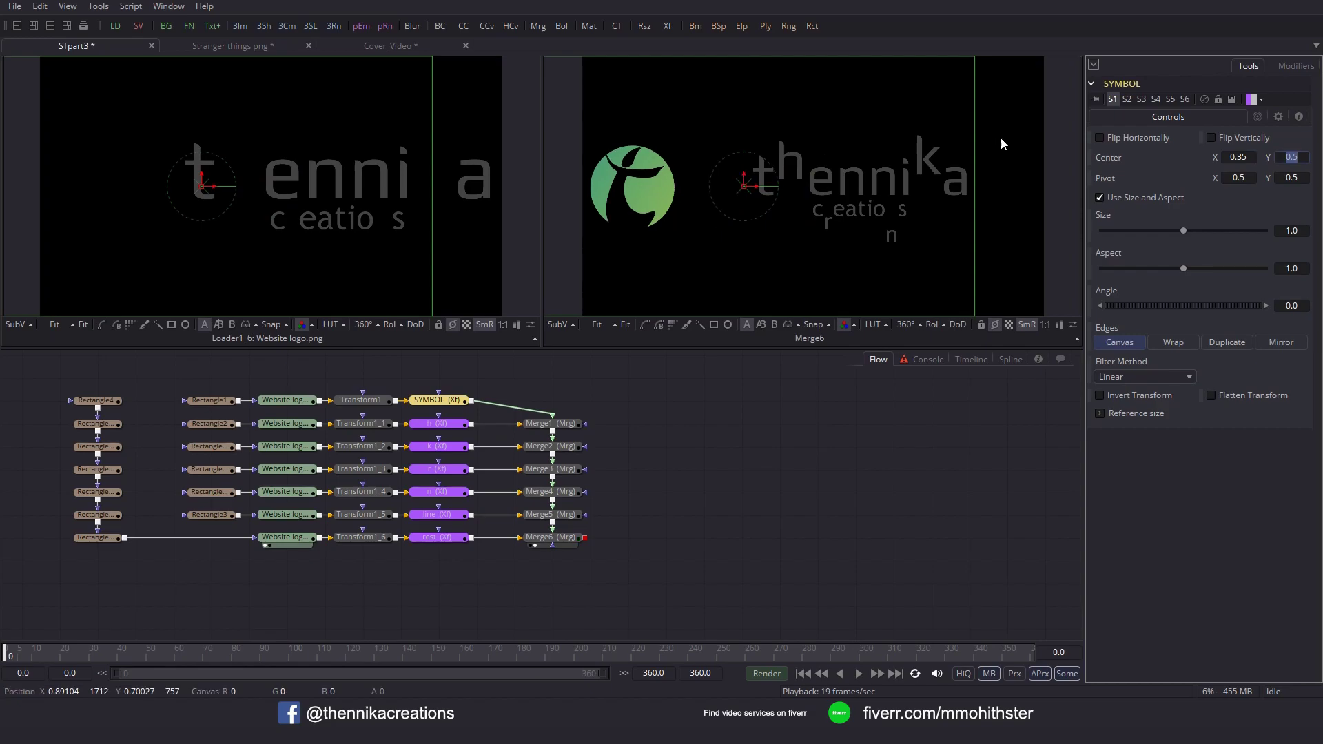
right_click(1143, 157)
mouse_move(1186, 214)
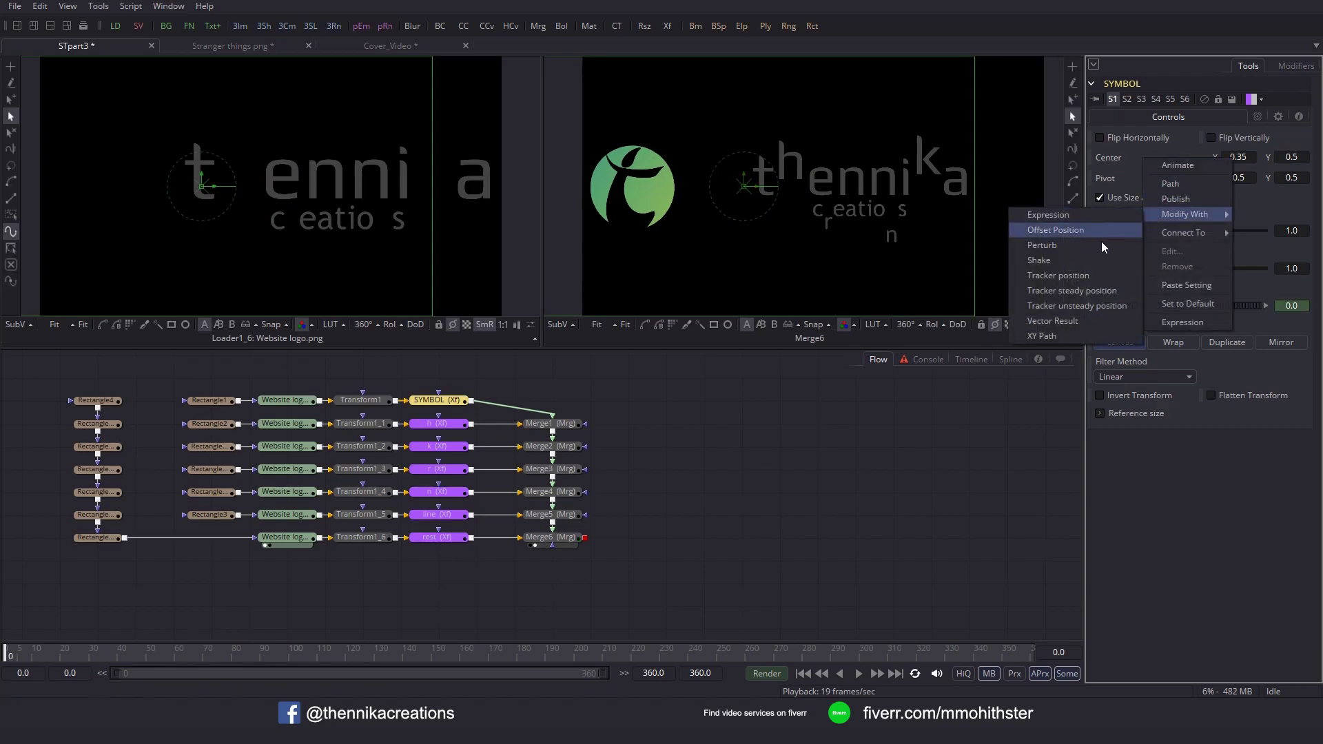
click(1072, 336)
Set the SYMBOL Transform's Center X to 0.5 at frame 170 and its Pivot X to 0.25.
drag(461, 655, 496, 655)
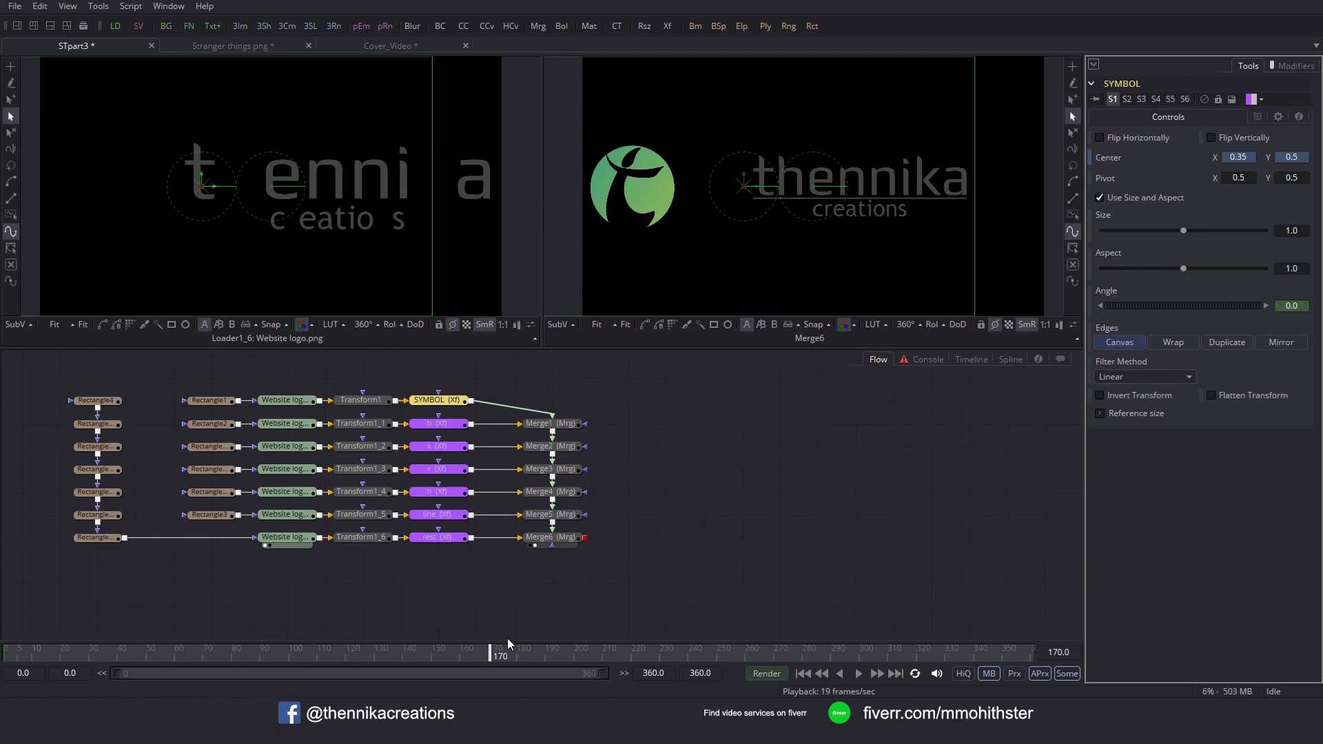
click(1232, 157)
text(0.5)
key(Tab)
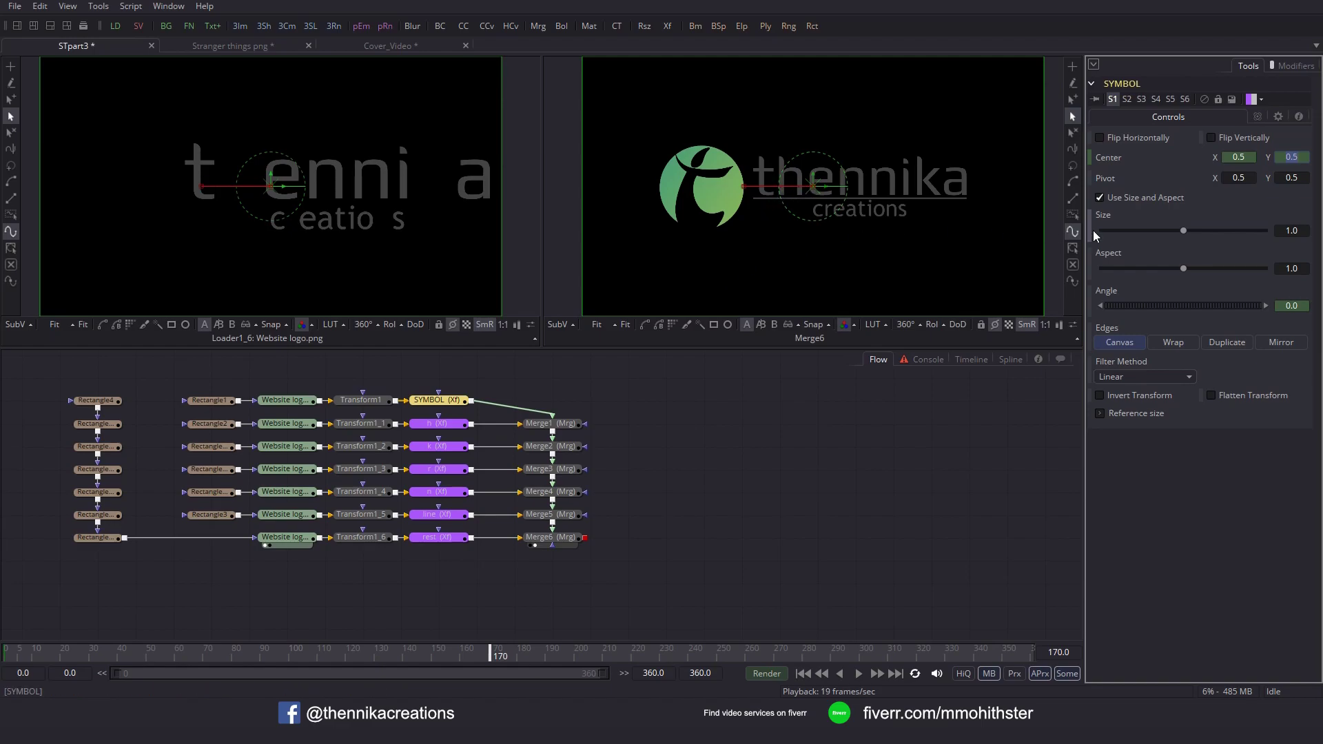
click(1248, 176)
text(0.25)
key(Tab)
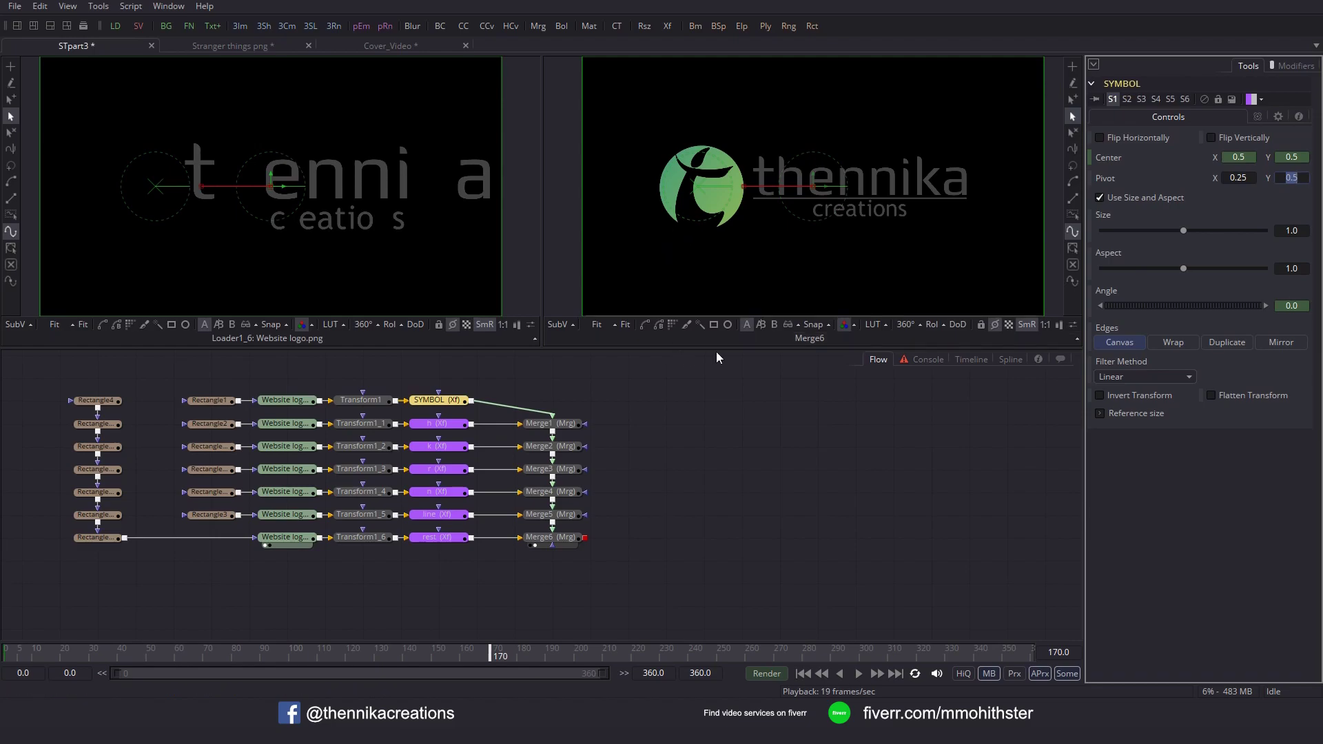
Keyframe the SYMBOL Transform's Angle at 0.0 on frame 170 and at 135 on frame 0.
click(1088, 299)
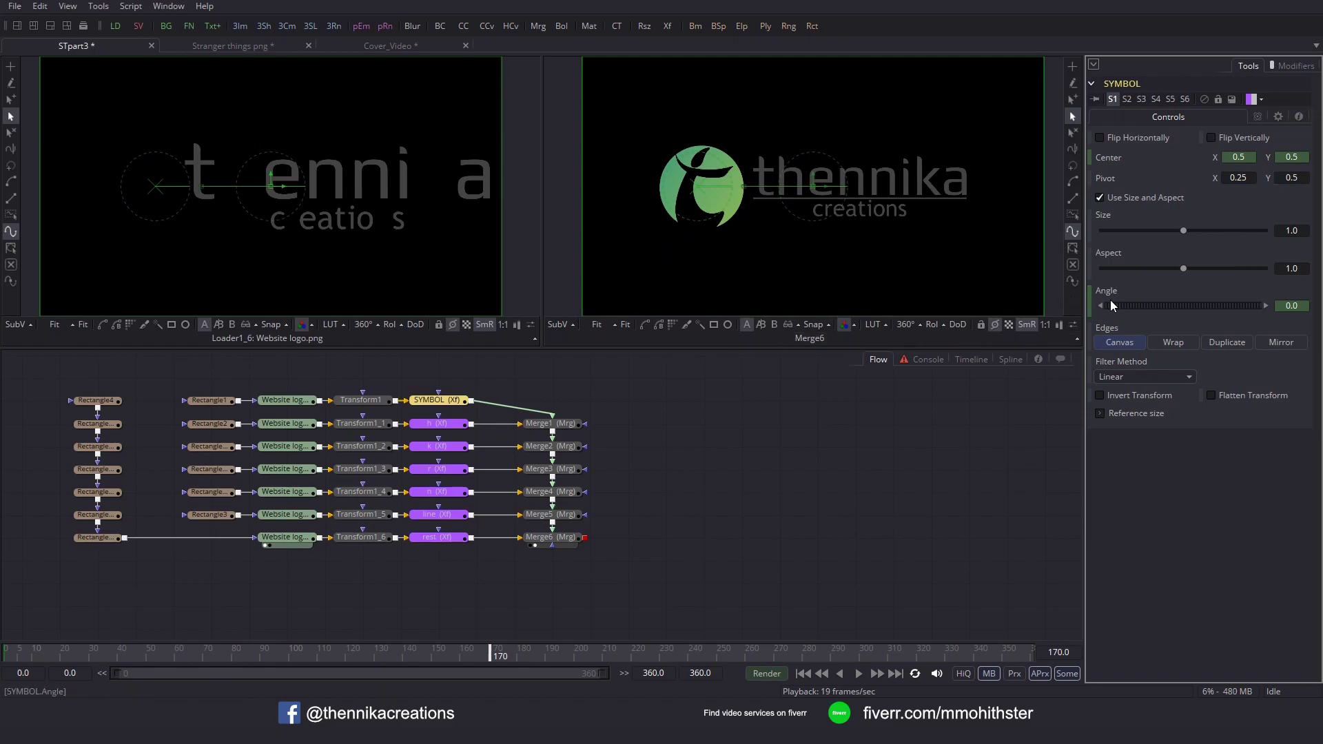
click(10, 651)
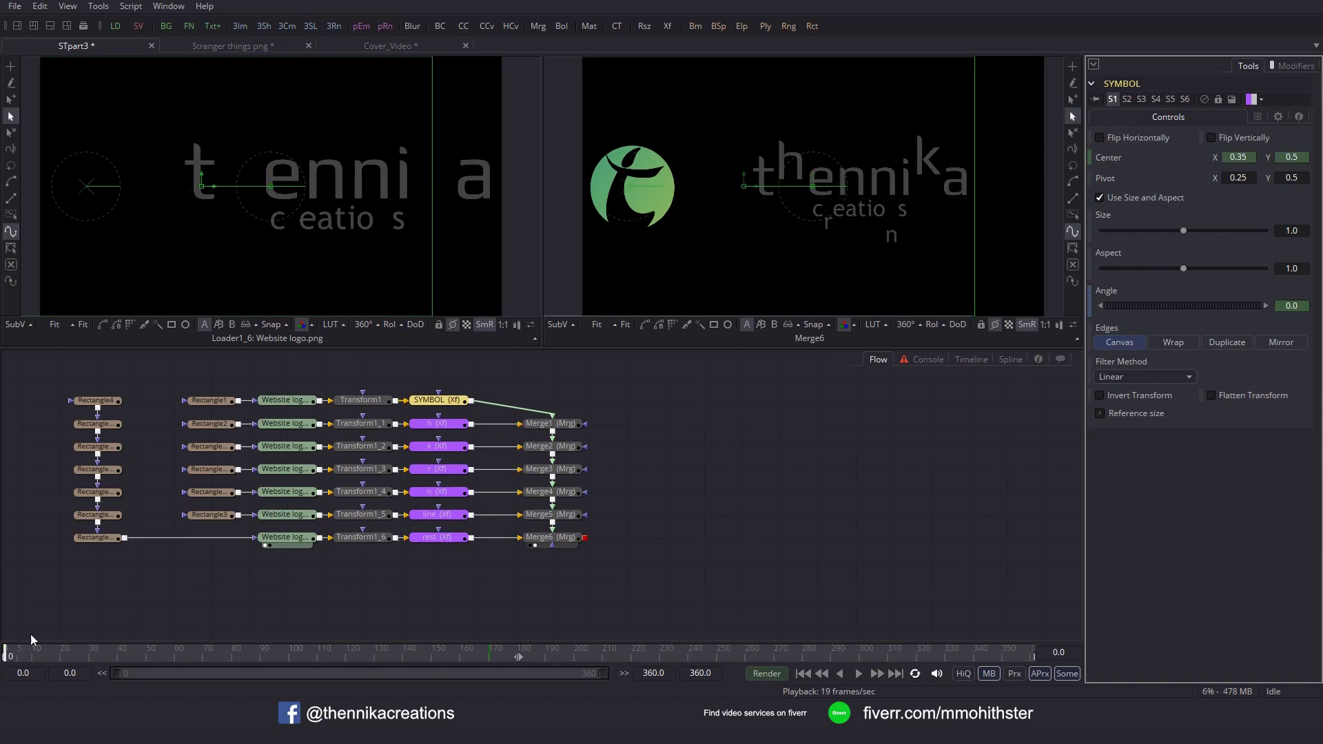
click(1301, 306)
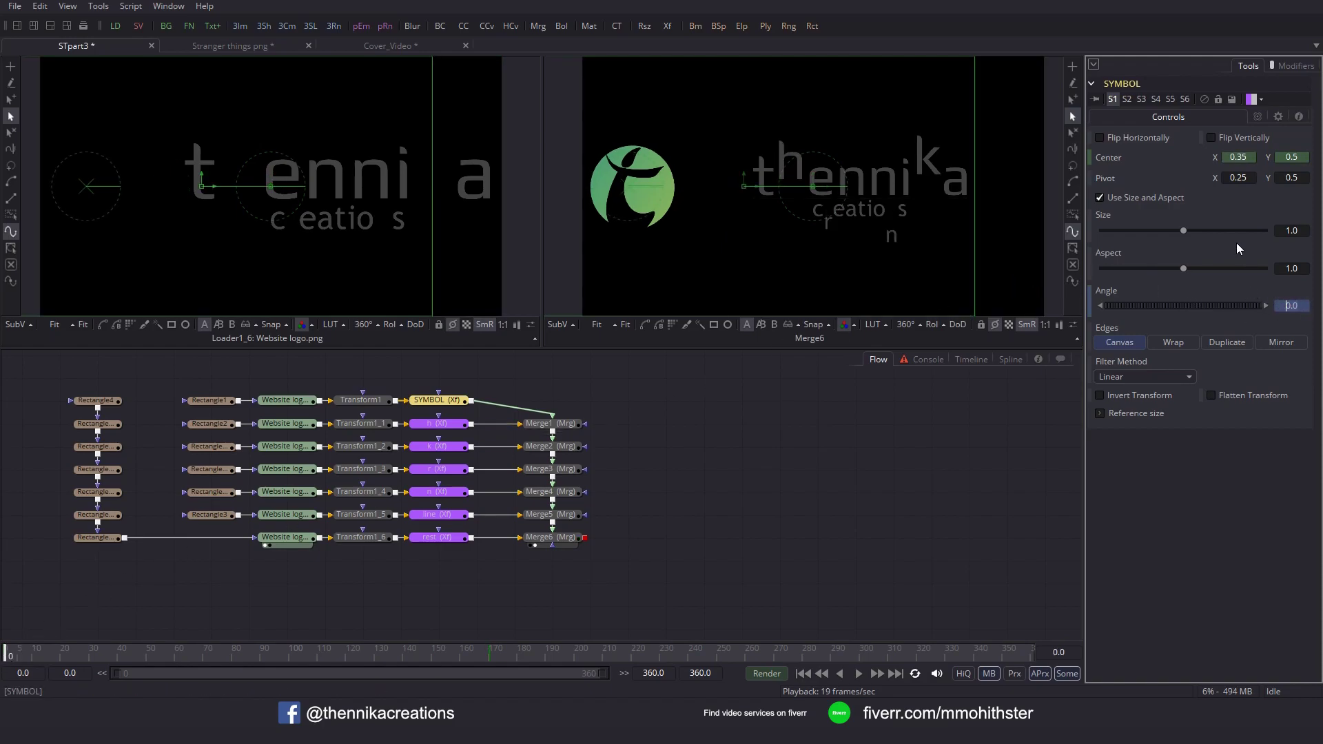
text(135)
key(Tab)
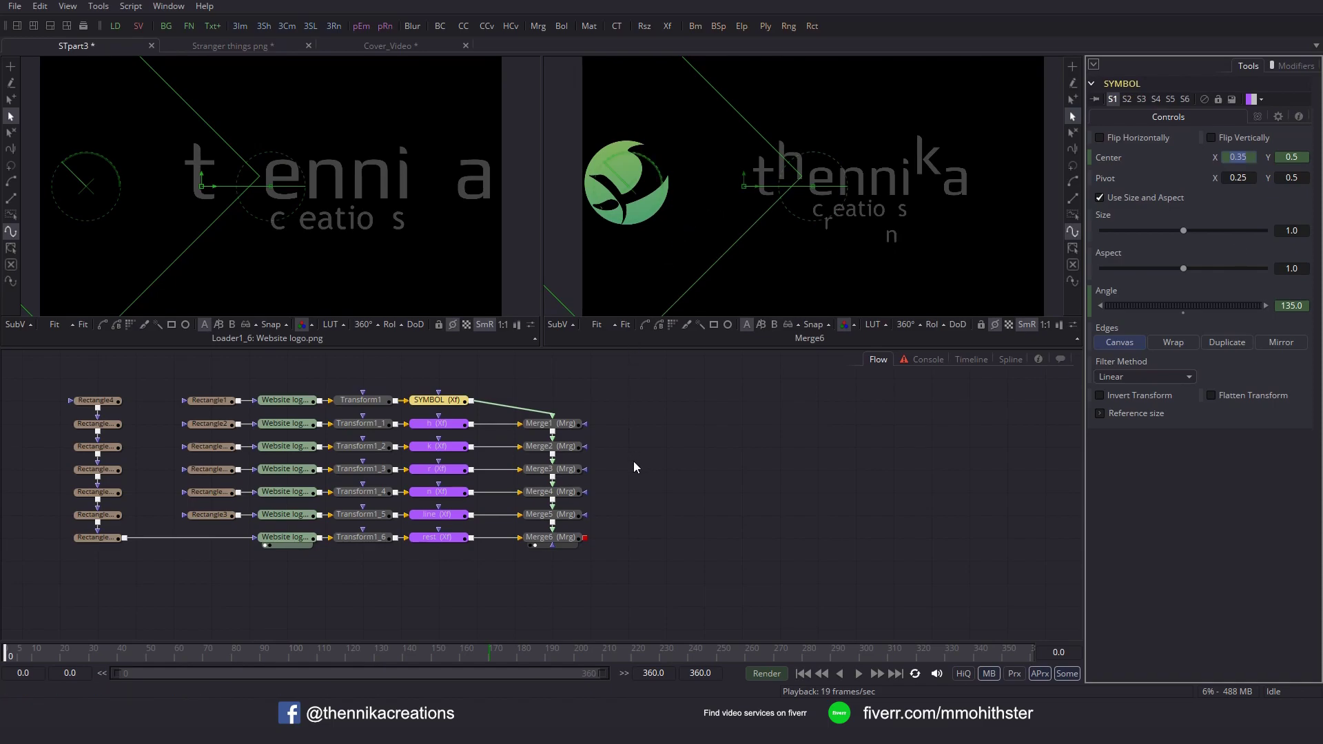
Show the animation curves of the SYMBOL, h, k, r, n and line Transforms in the Spline editor and smooth all their keyframes.
drag(419, 374, 454, 520)
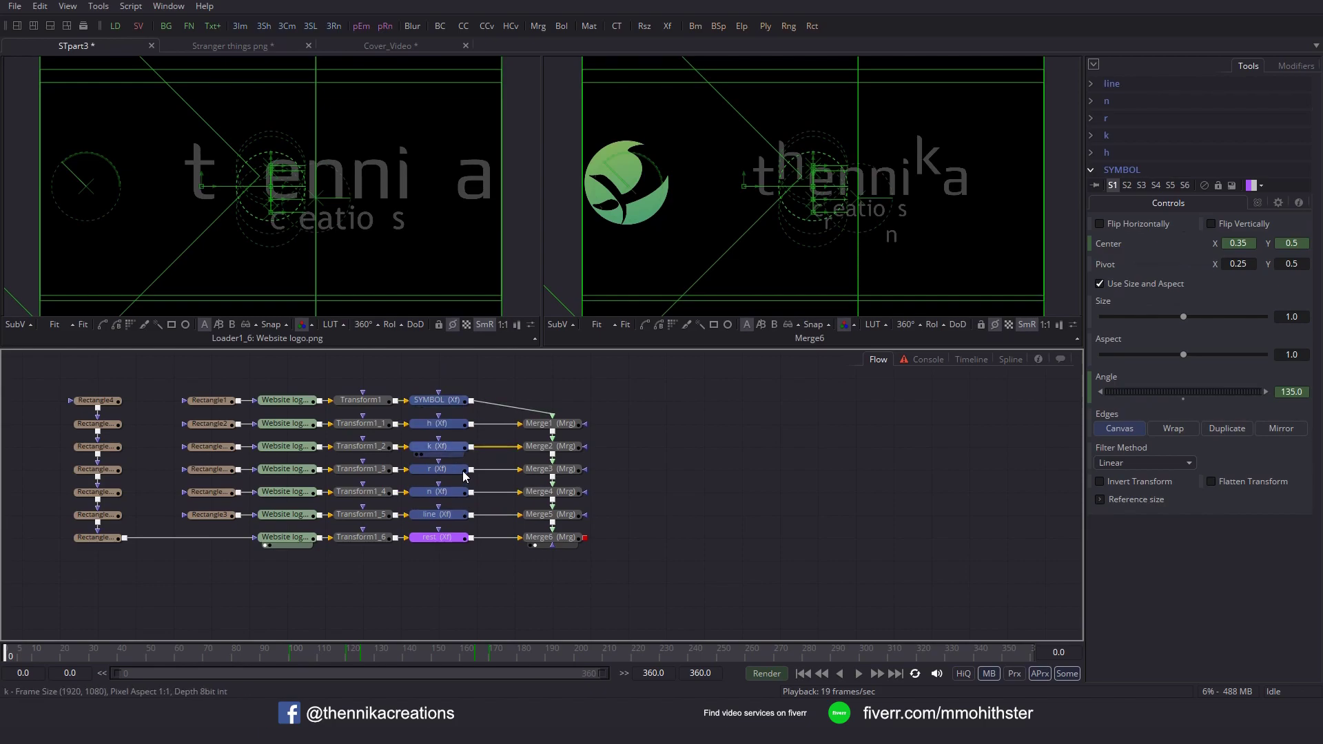
click(1010, 359)
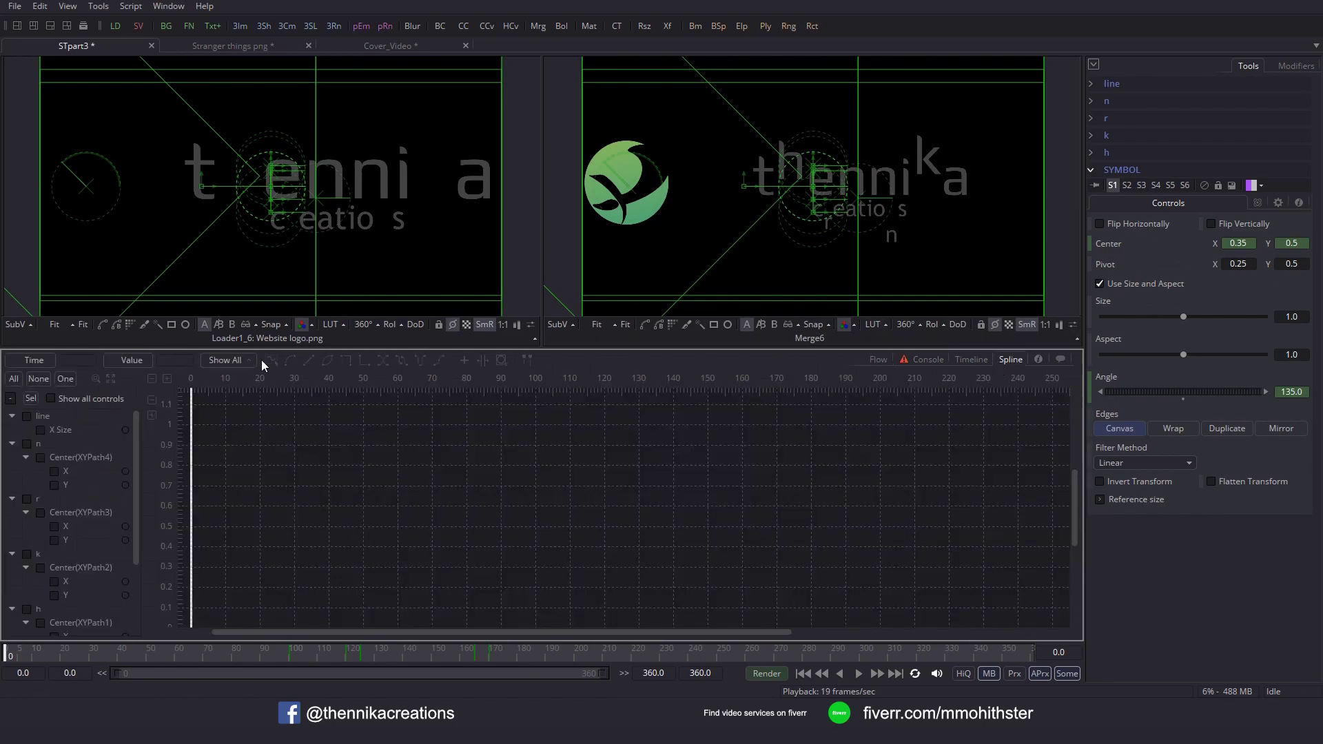
click(13, 378)
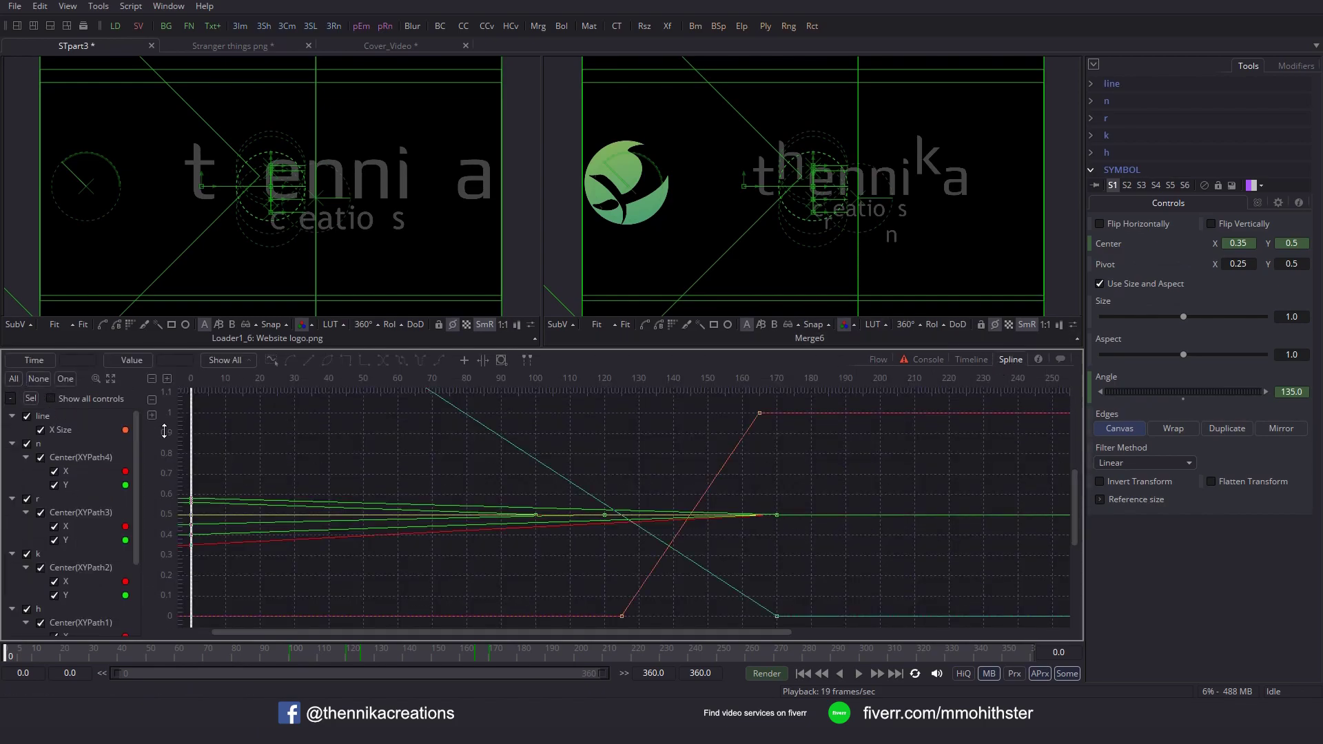
click(110, 379)
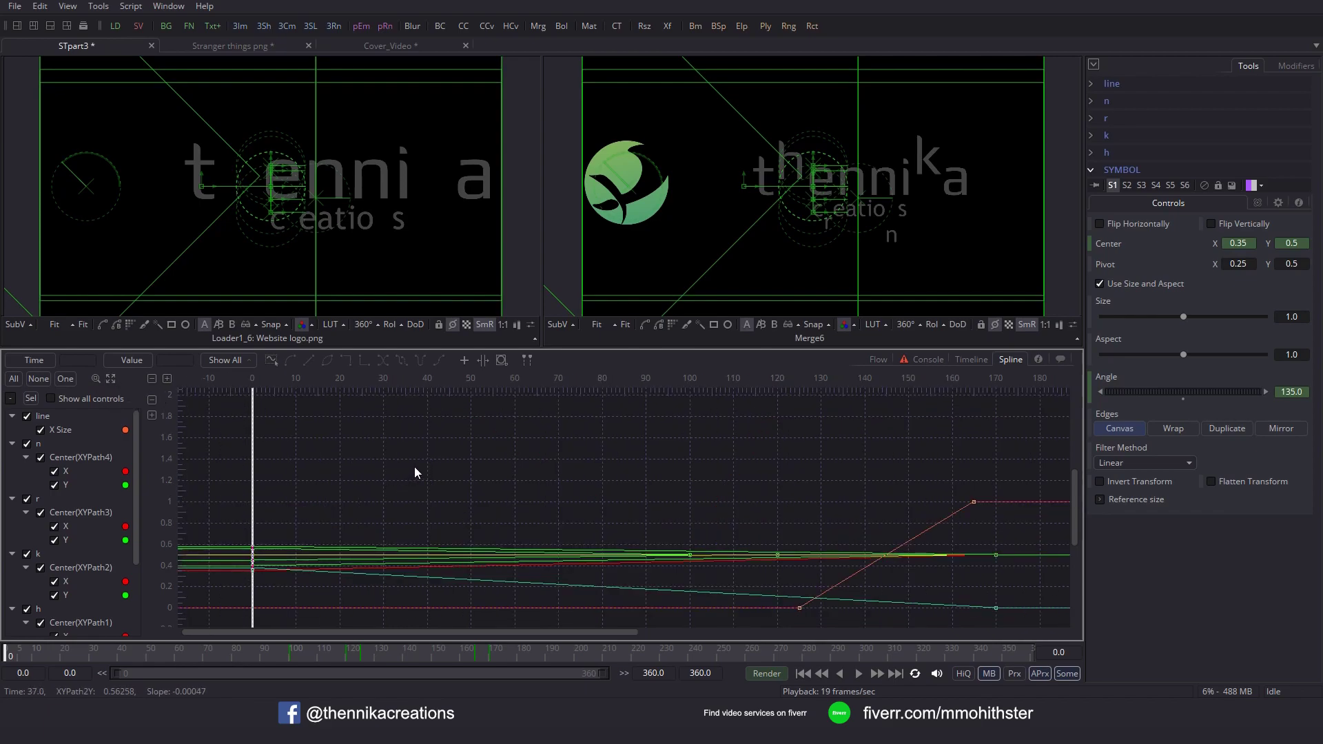
key(ctrl+a)
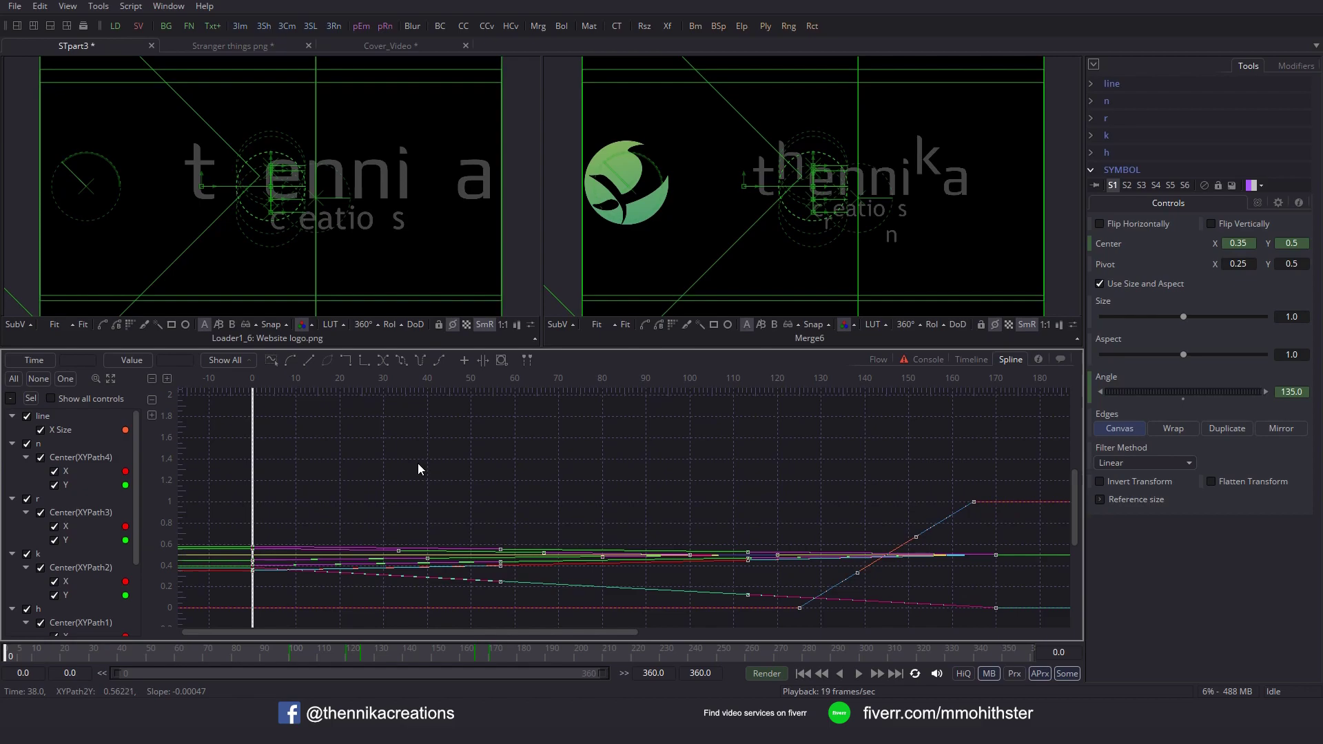
key(shift+s)
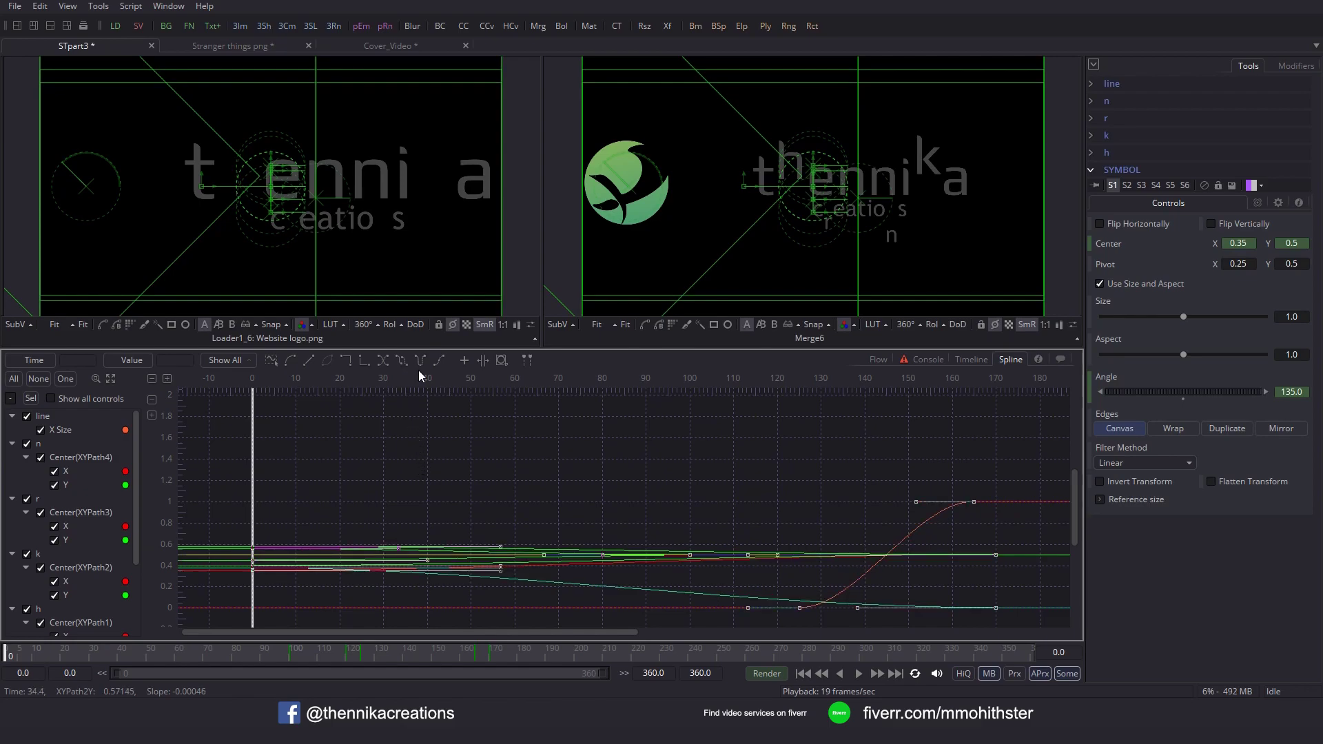
Apply a locked ease in/out of 50 to all the smoothed keyframes and return to the node flow.
key(t)
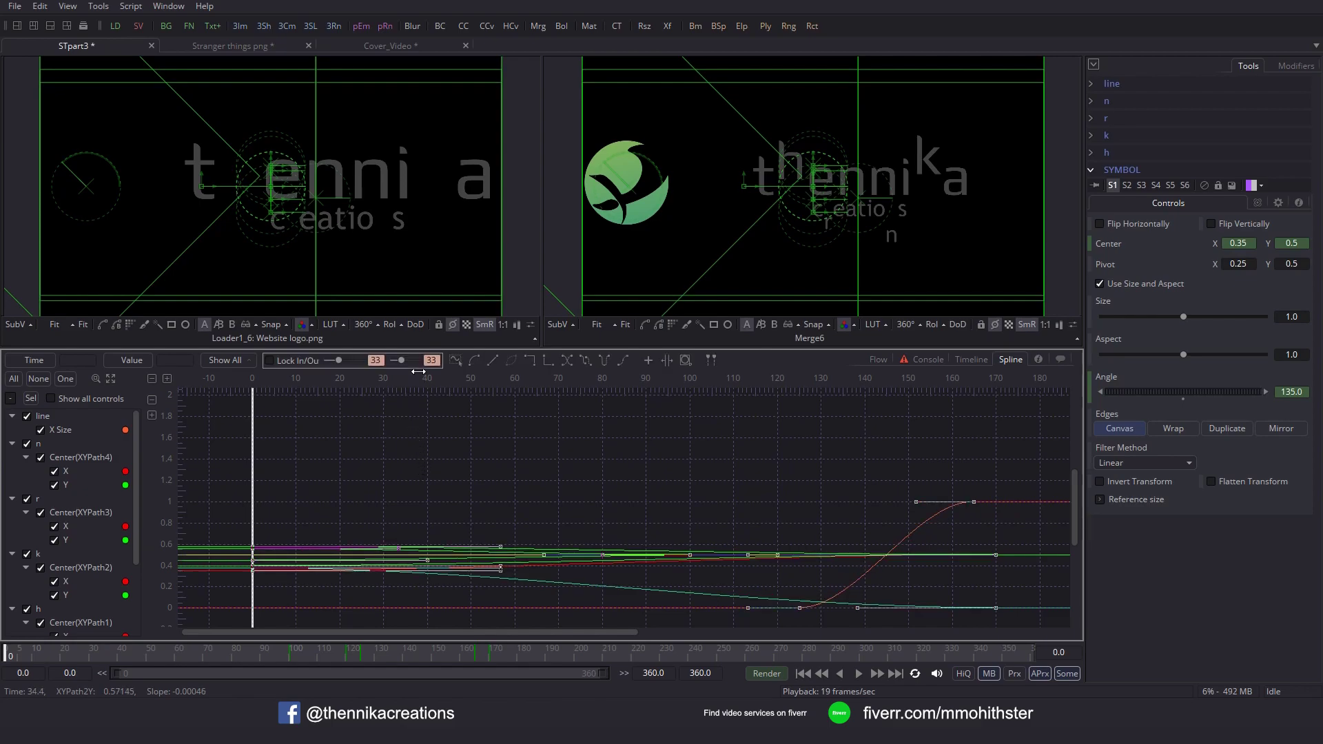
click(270, 360)
text(50)
key(Return)
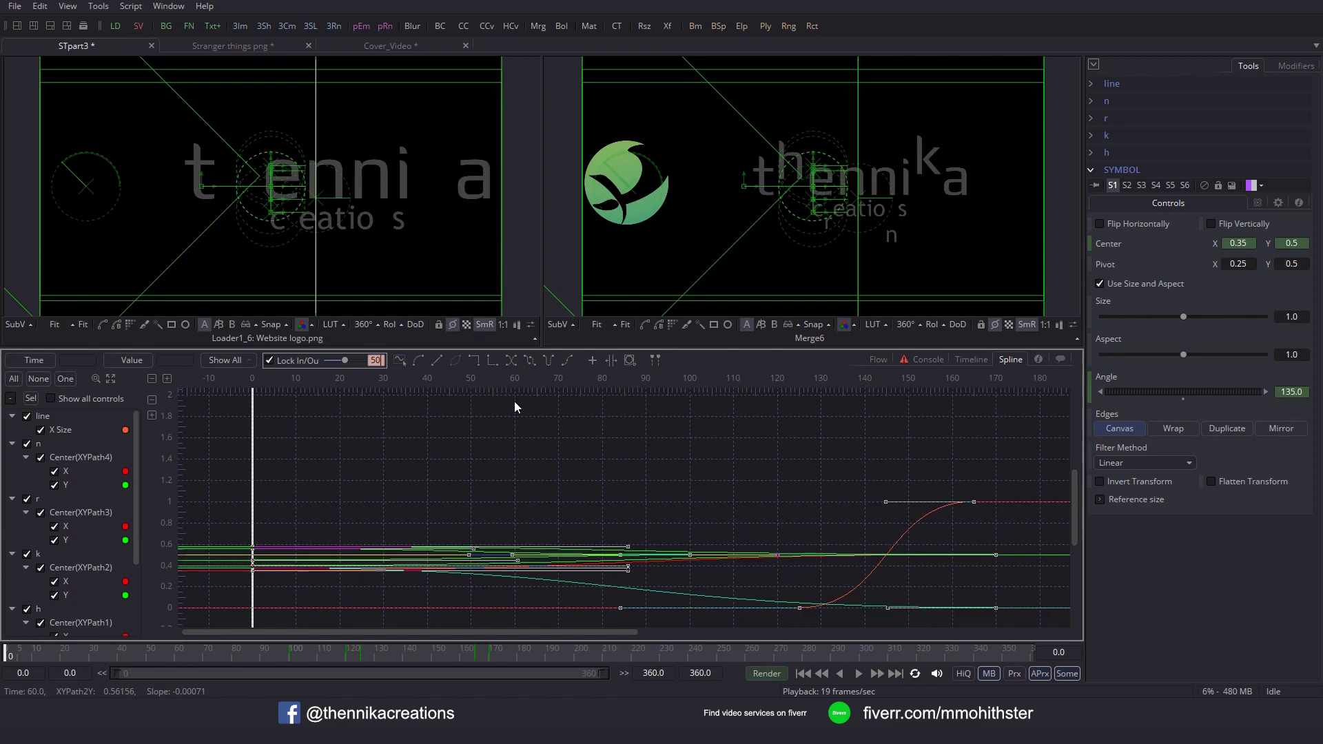
click(878, 359)
click(691, 411)
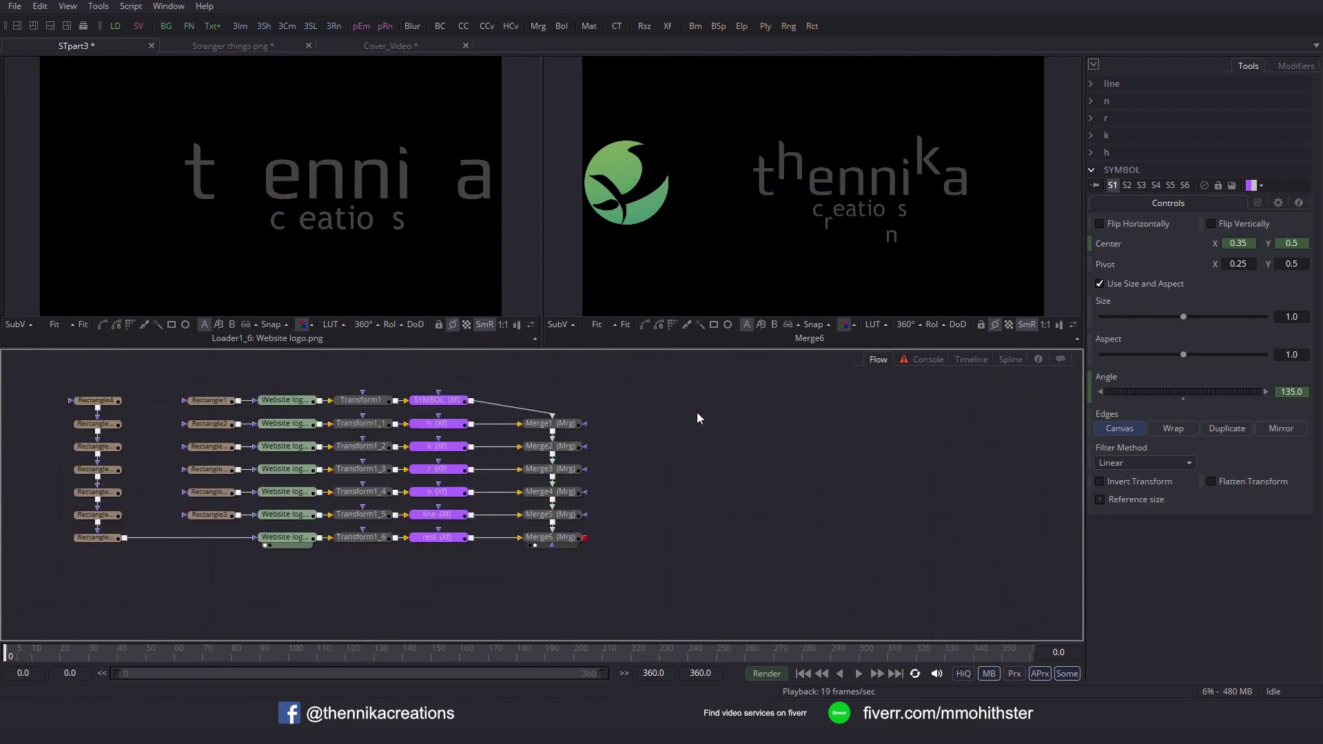
Isolate the line Transform's X Size curve and set the locked ease in/out of both its keyframes to 70.
click(435, 514)
click(1005, 360)
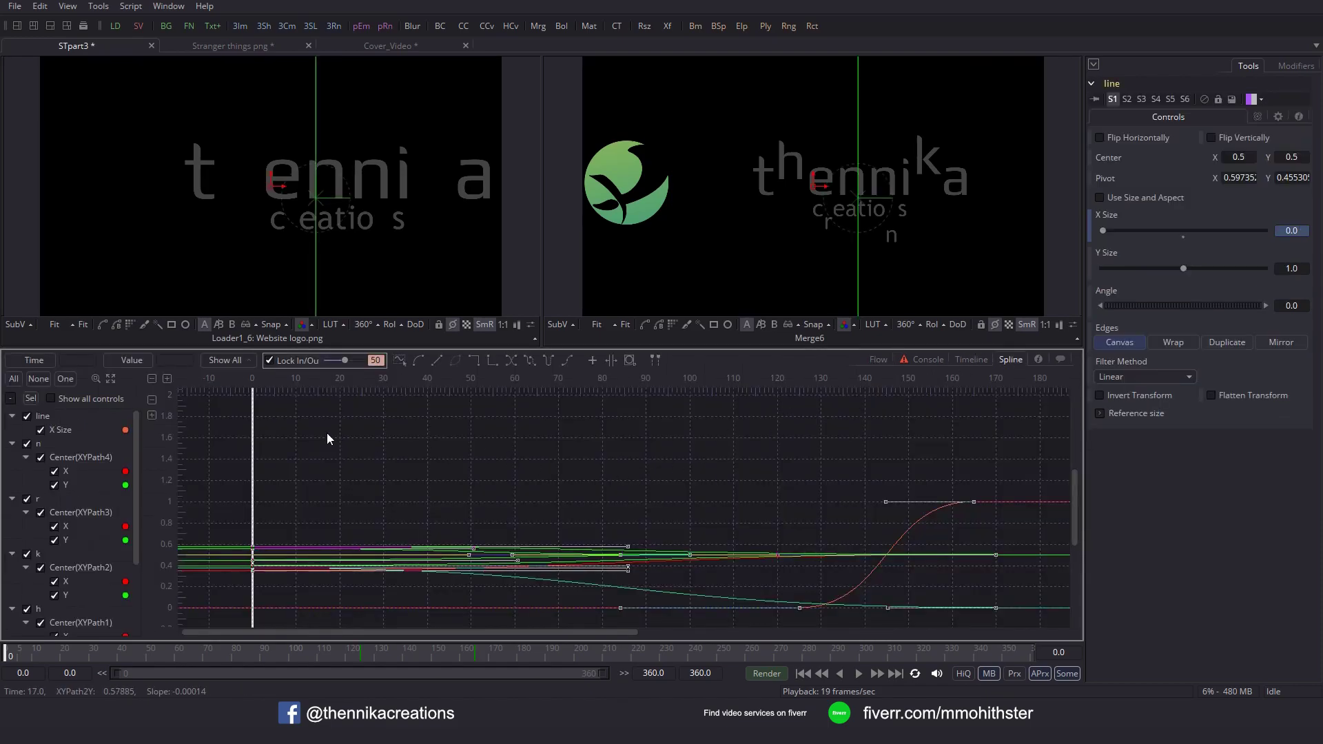
click(31, 398)
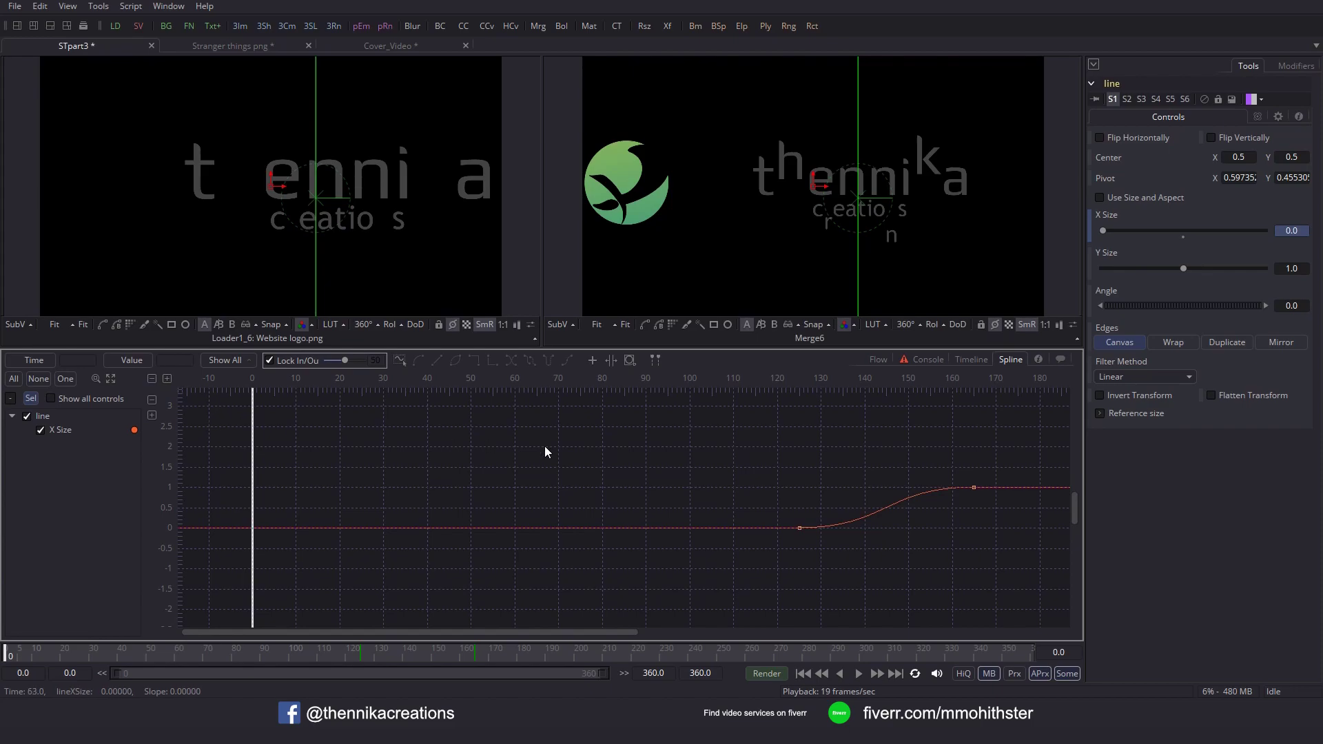
drag(683, 419, 1006, 576)
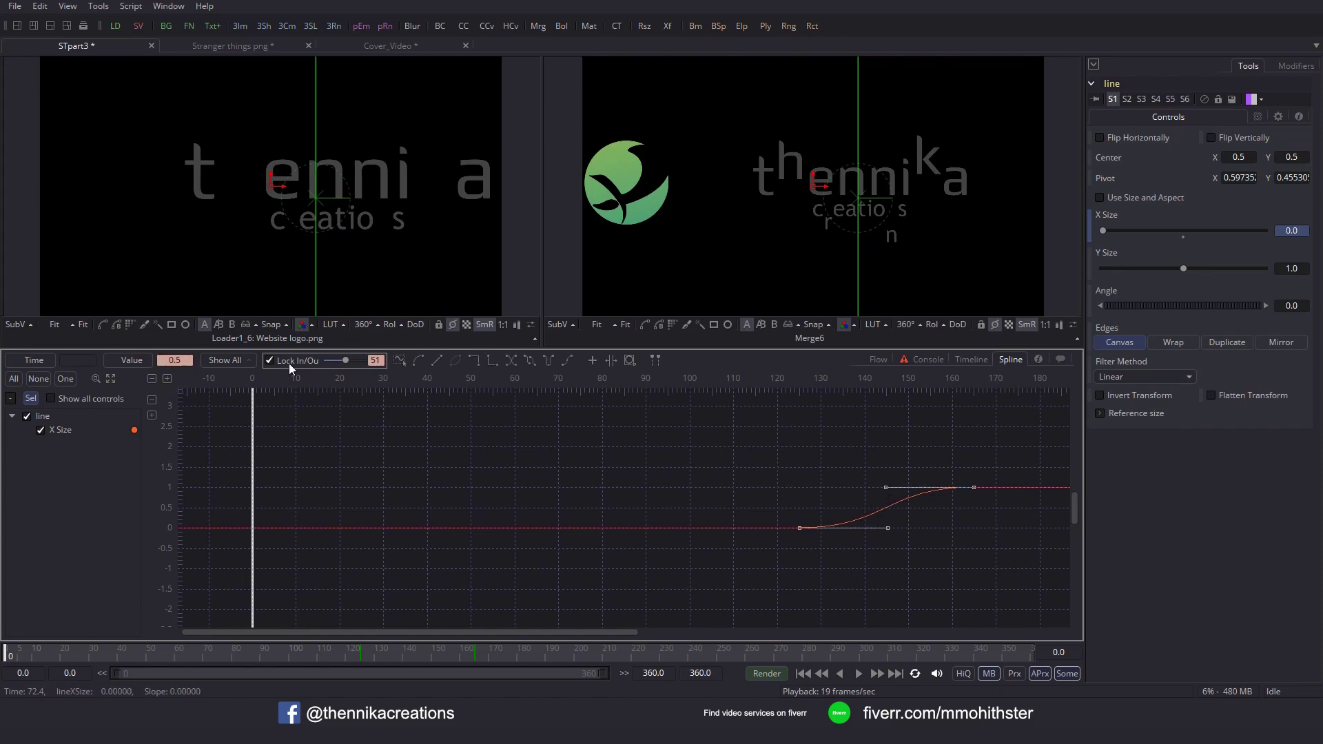
text(70)
key(Return)
click(879, 360)
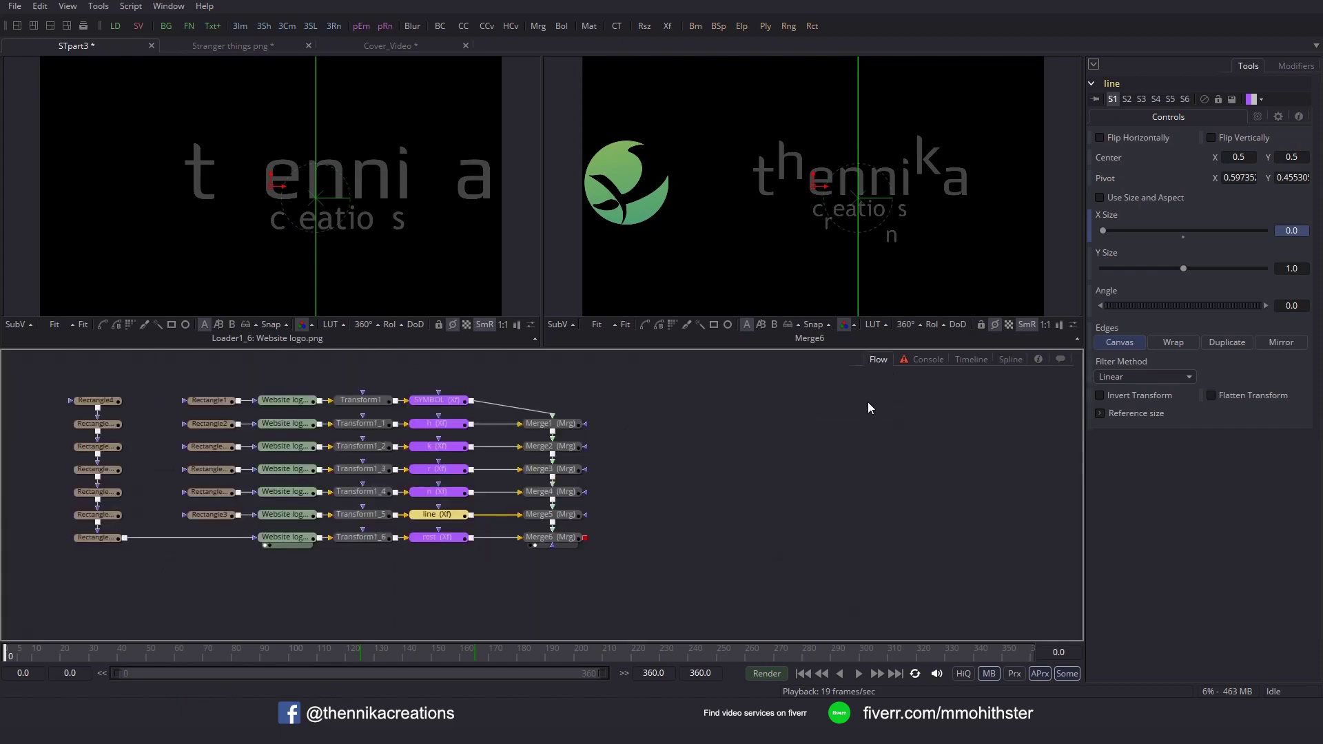
Scrub the logo animation to frame 159, then add a Background node masked by the output of Merge6.
drag(127, 655, 459, 655)
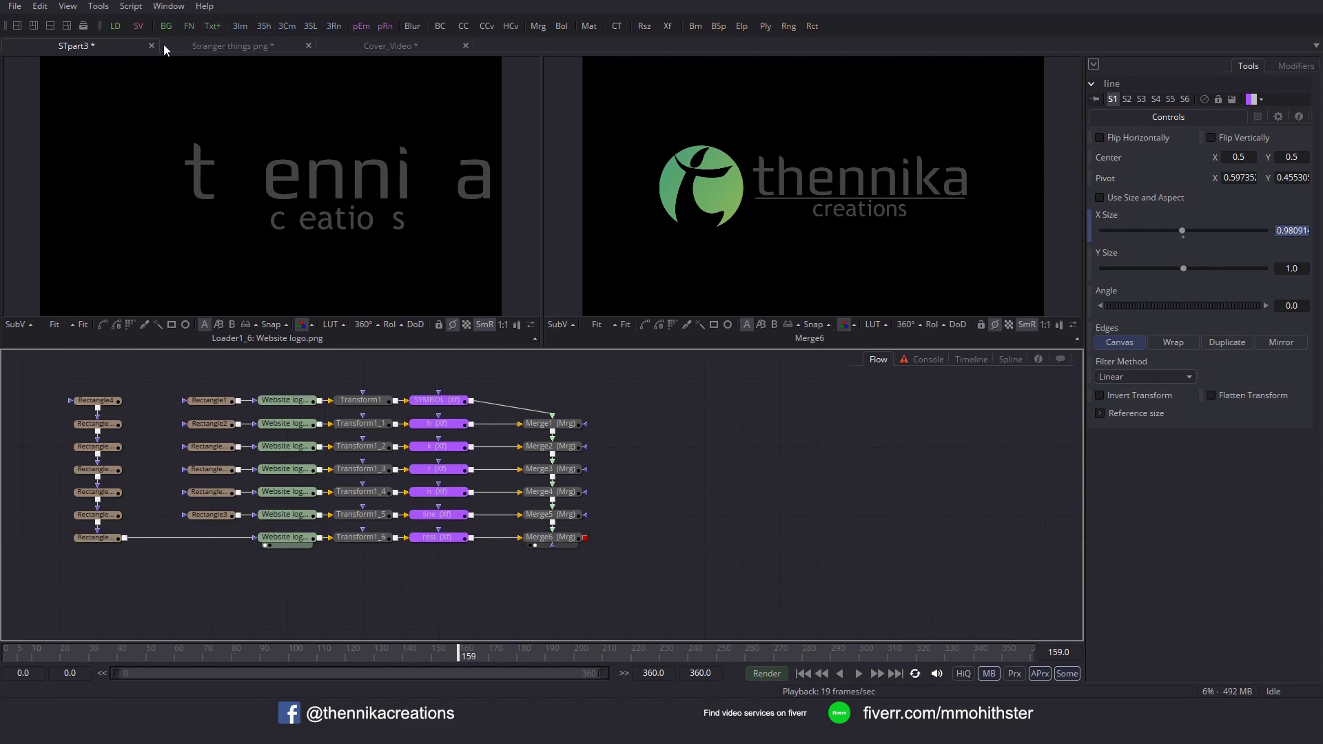
click(169, 25)
click(590, 544)
drag(588, 540, 553, 586)
click(569, 586)
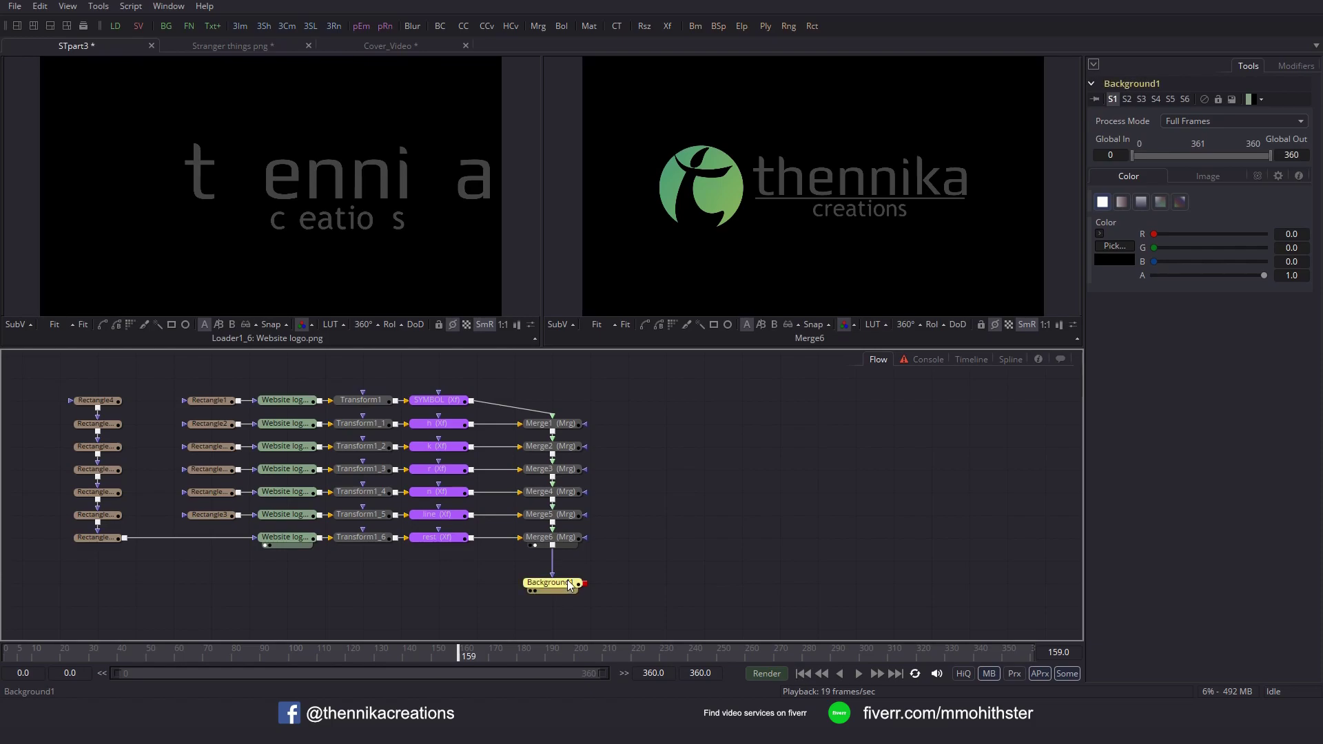
Switch the Background to a multi-color gradient and set its first stop's red value to 0.3.
click(1180, 202)
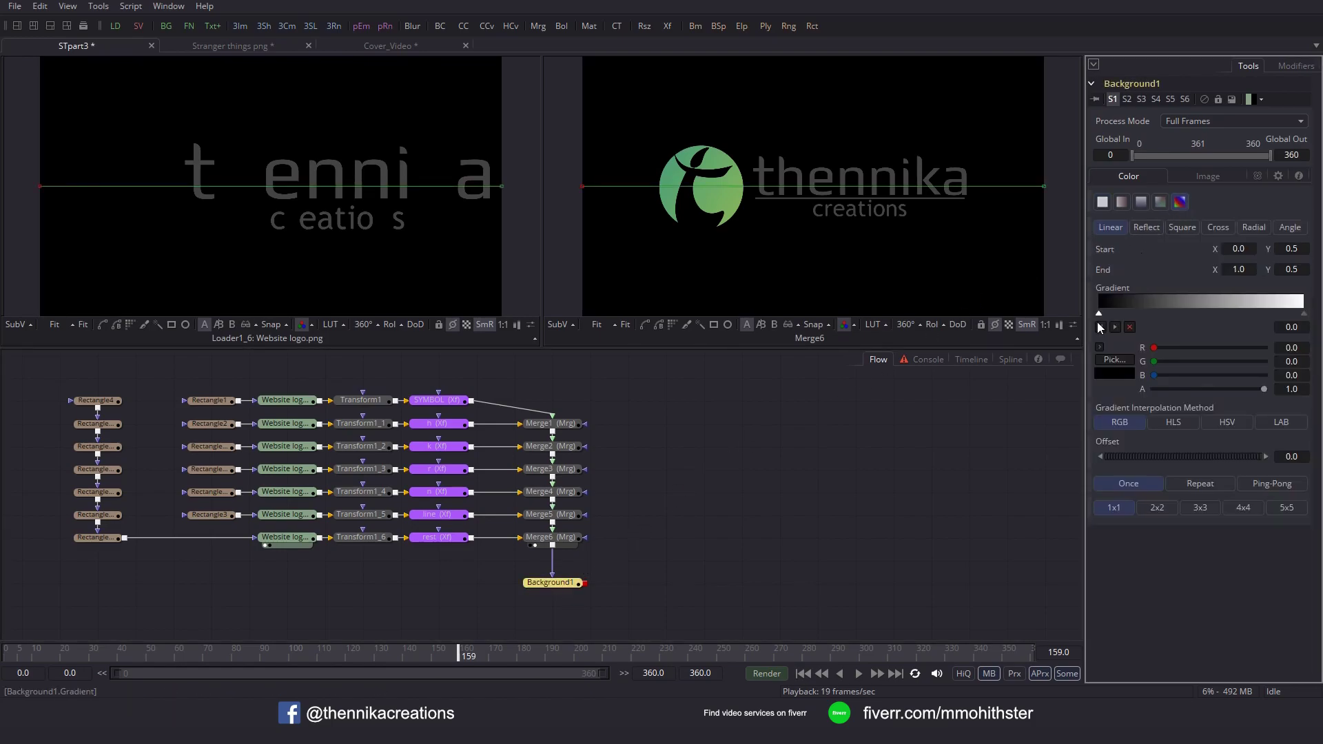
click(1291, 348)
text(0.3)
key(Tab)
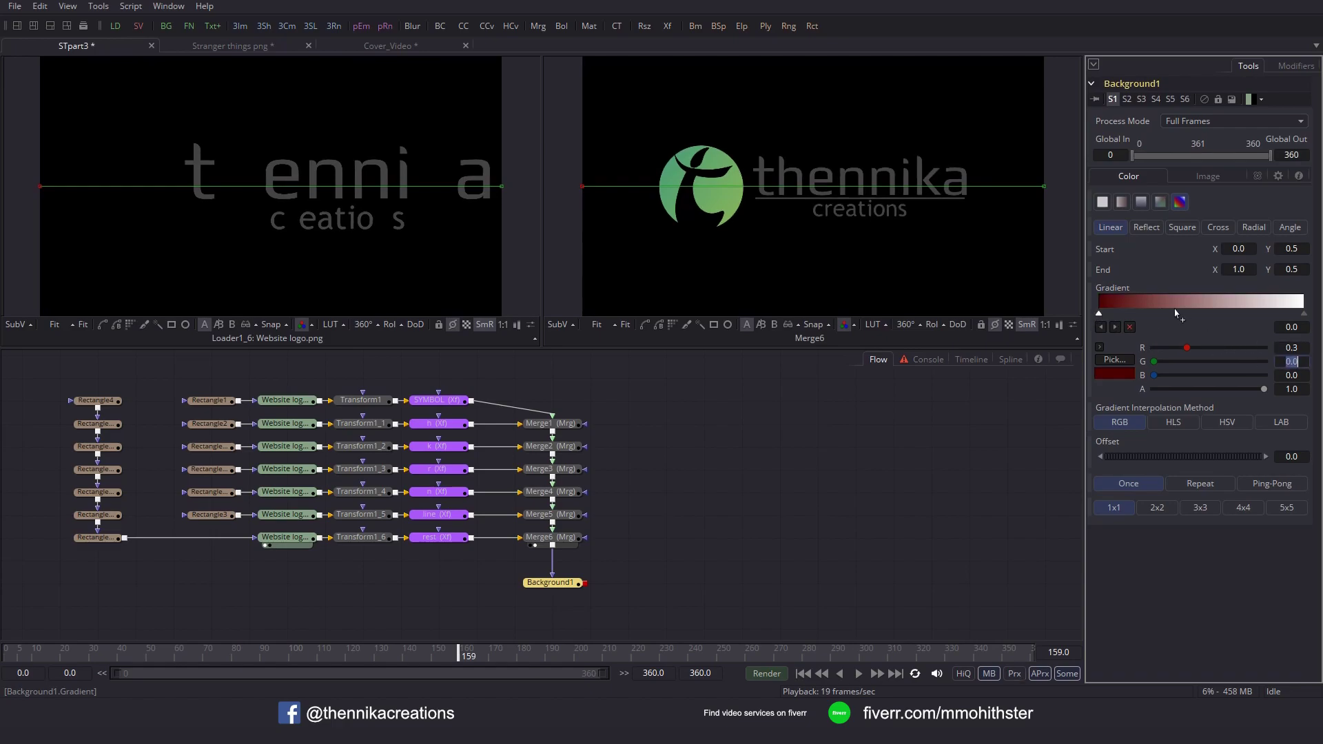
Set the Background gradient's last stop to red 0.75, green 0 and blue 0.
click(1304, 314)
click(1301, 349)
double_click(1302, 350)
text(.)
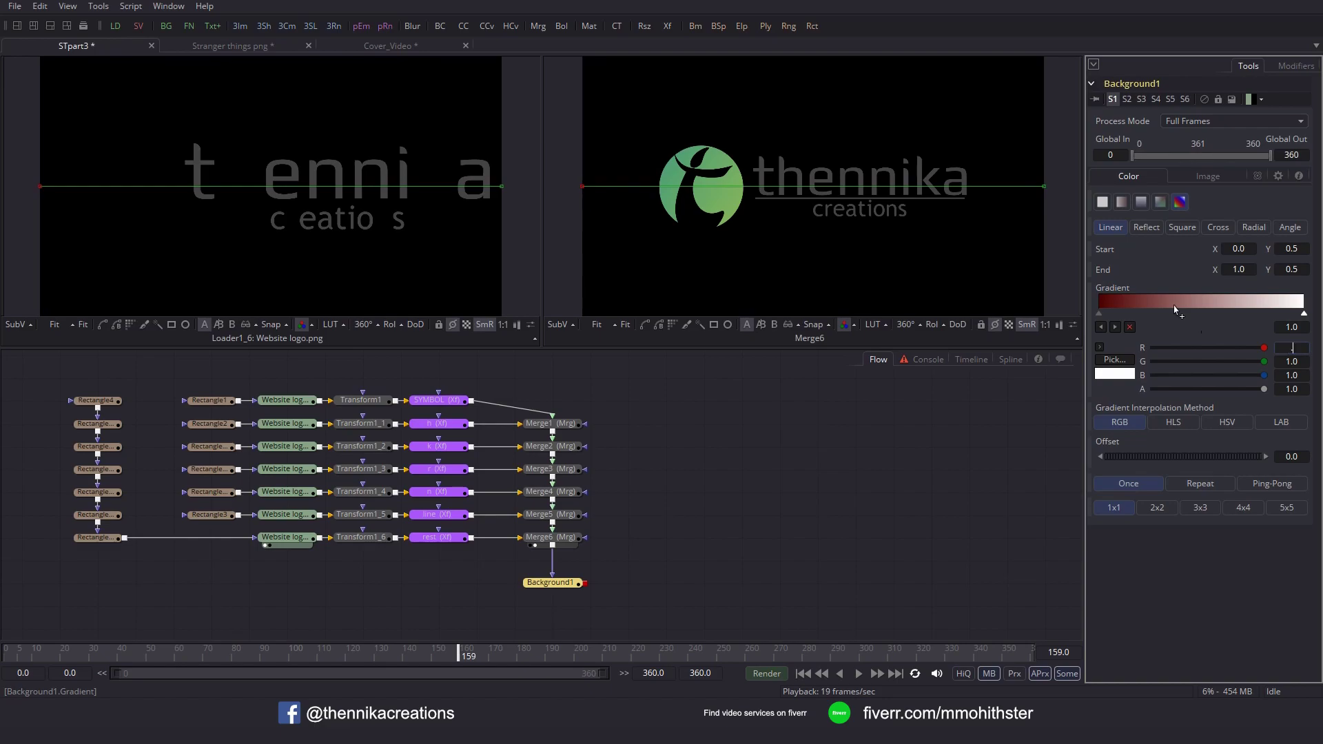
text(75)
key(Tab)
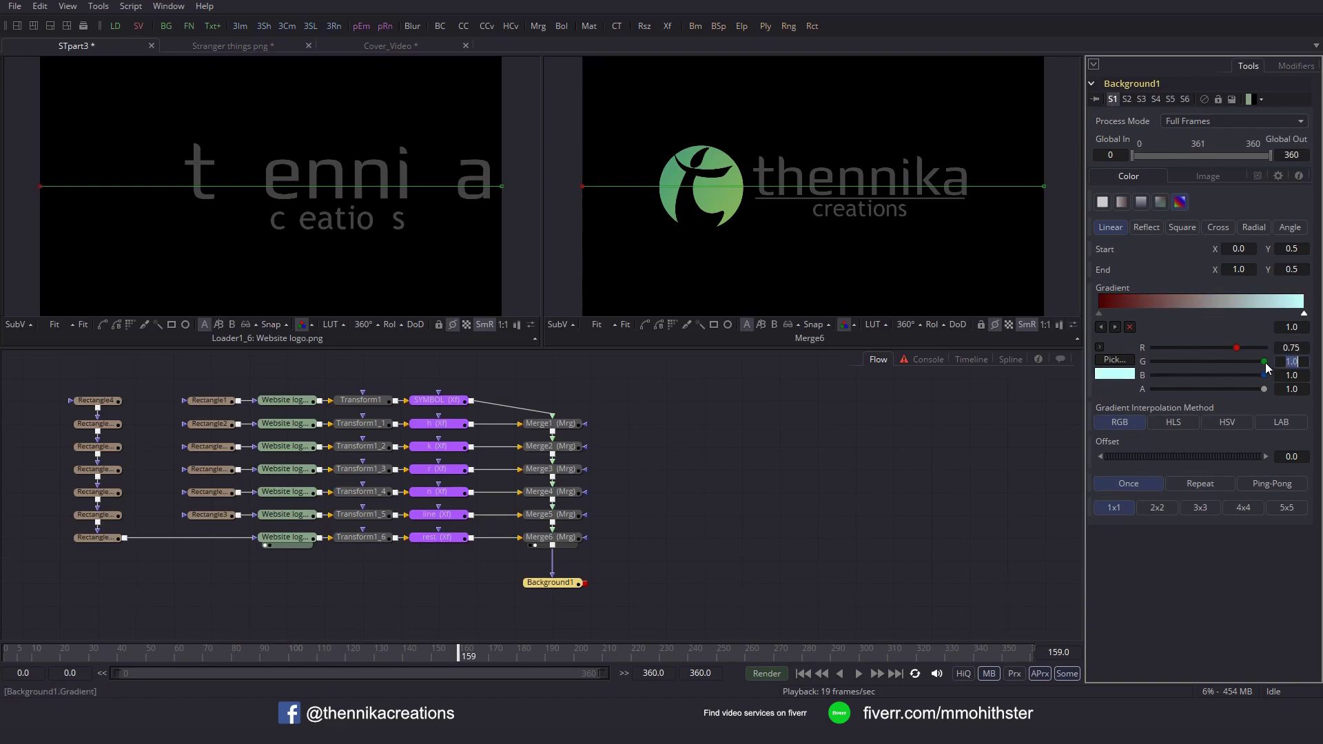
text(0)
key(Tab)
text(0)
key(Return)
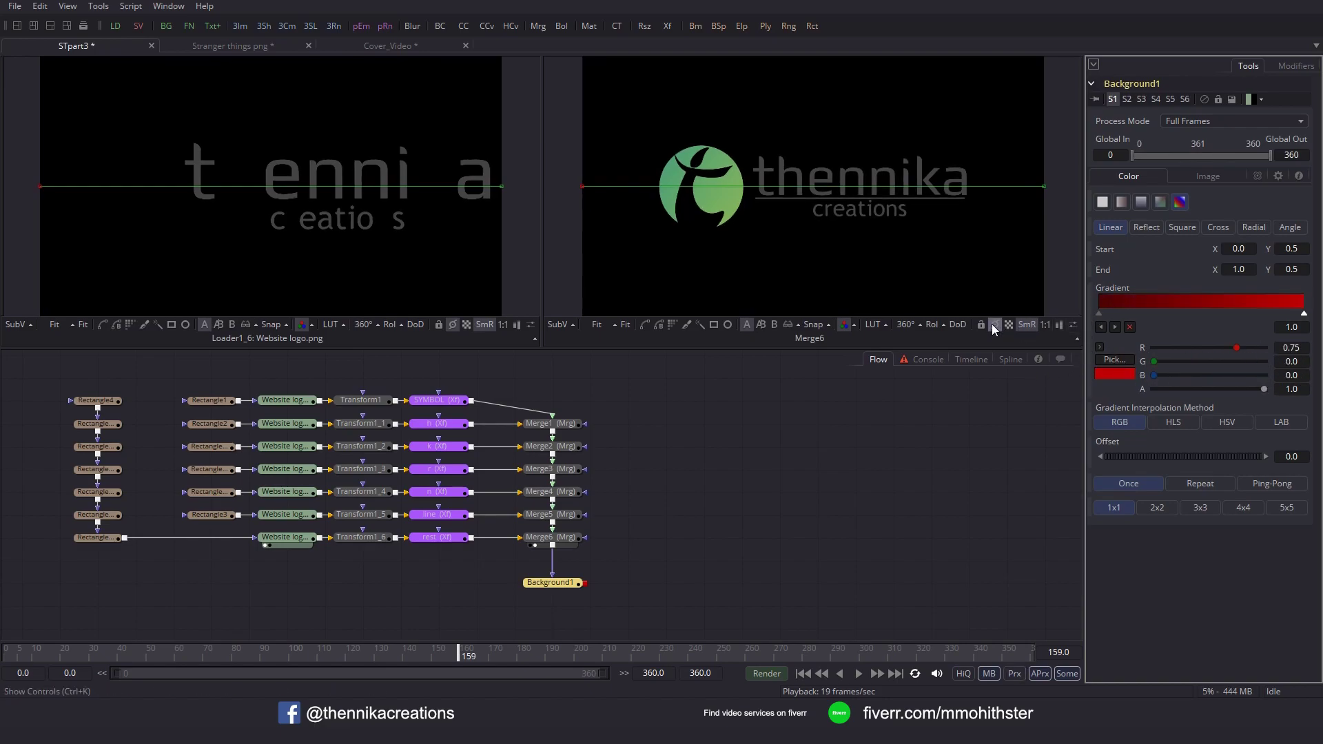
Make the gradient radial, starting at about X 0.58, Y 0.48 and ending at about X 0.81, Y 0.44, and view the Background with the logo.
click(1254, 227)
drag(583, 186, 849, 189)
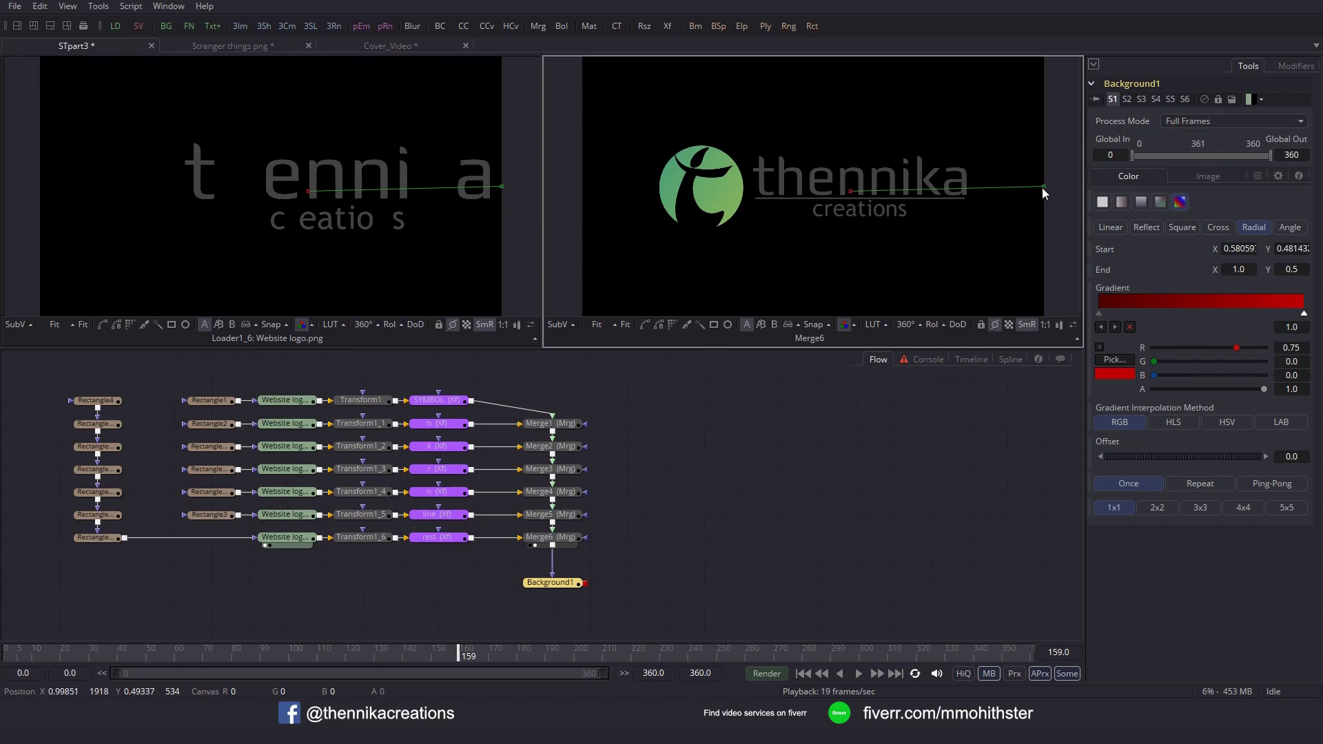
drag(1042, 186, 957, 202)
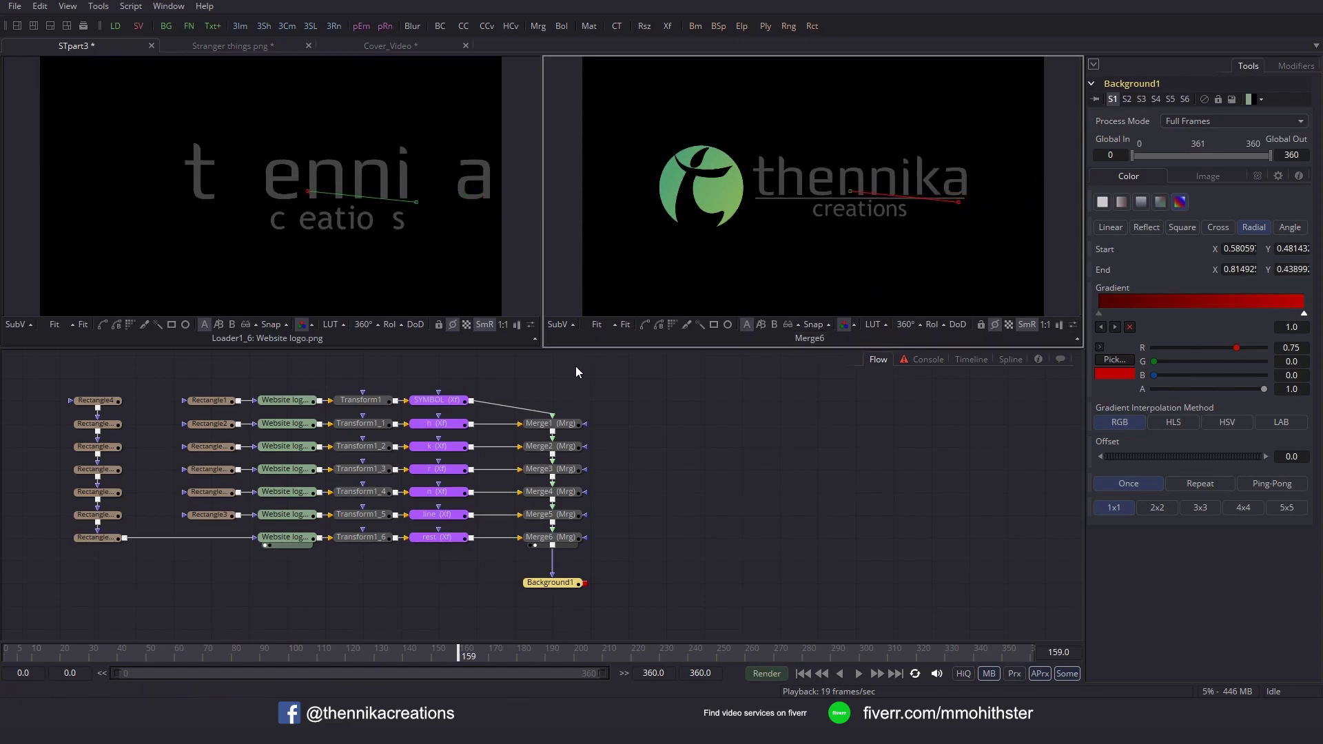
drag(566, 582, 724, 279)
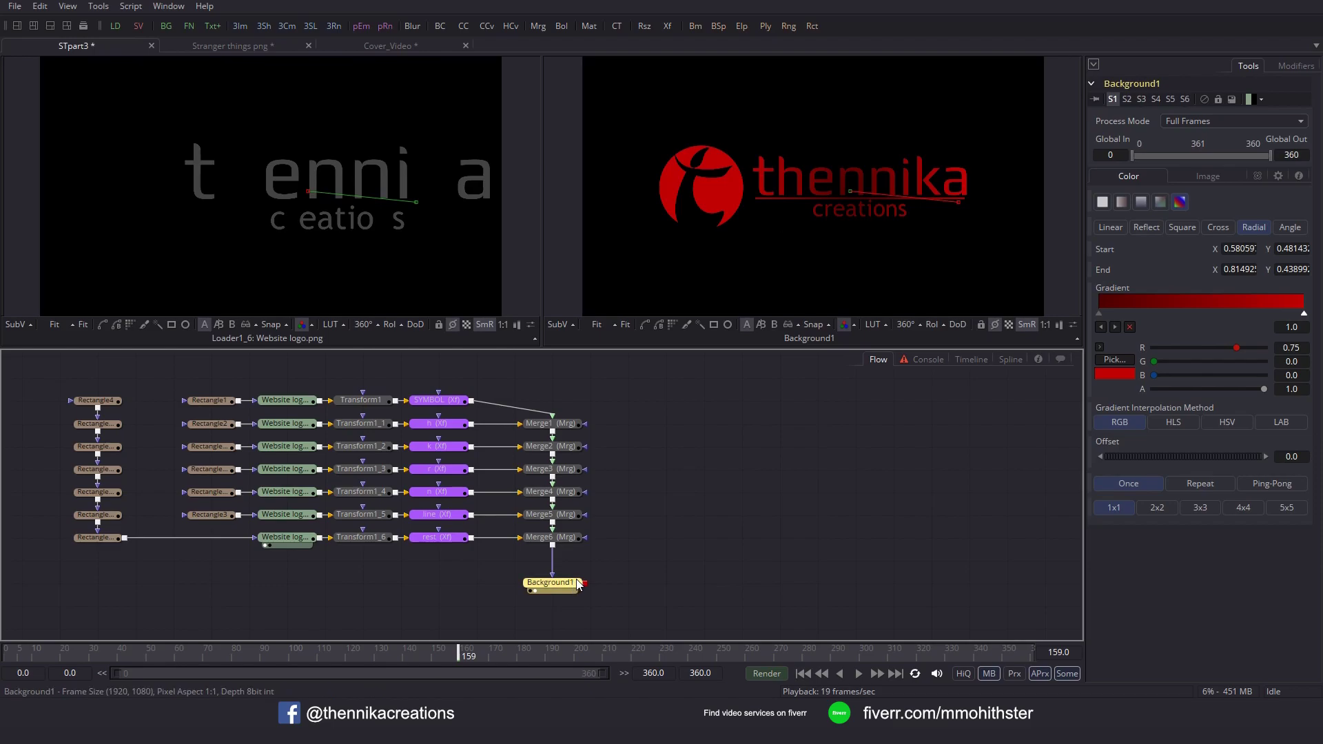
click(626, 555)
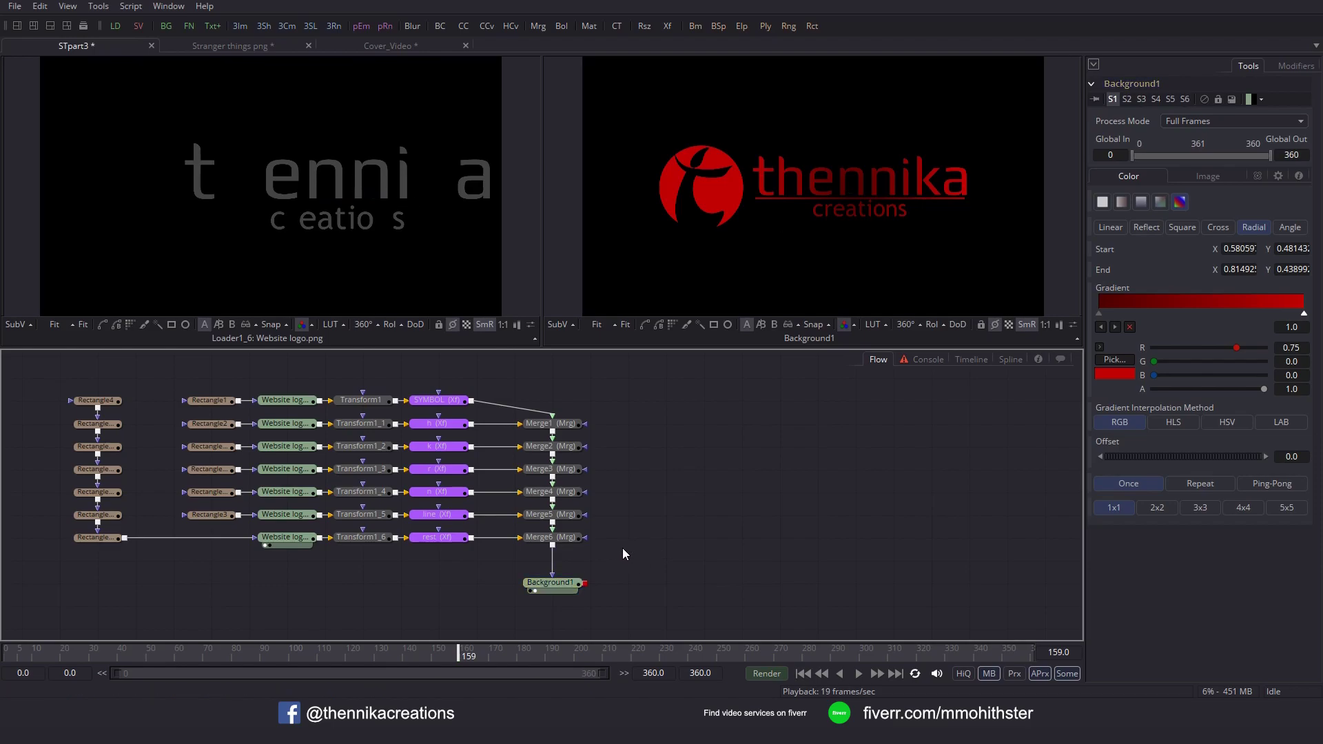
Add an Erode / Dilate node and a Channel Booleans node and arrange them one above the other beside the Background node.
key(shift+space)
text(ero)
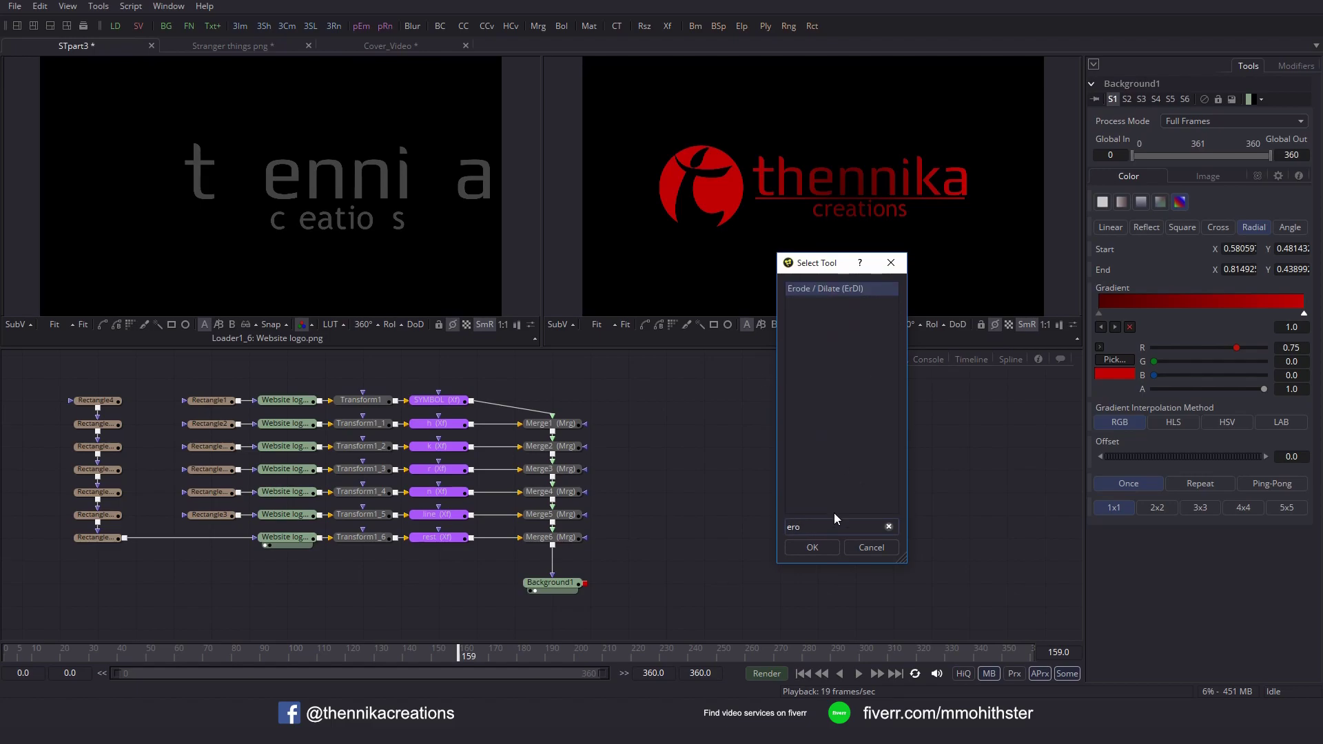
click(820, 544)
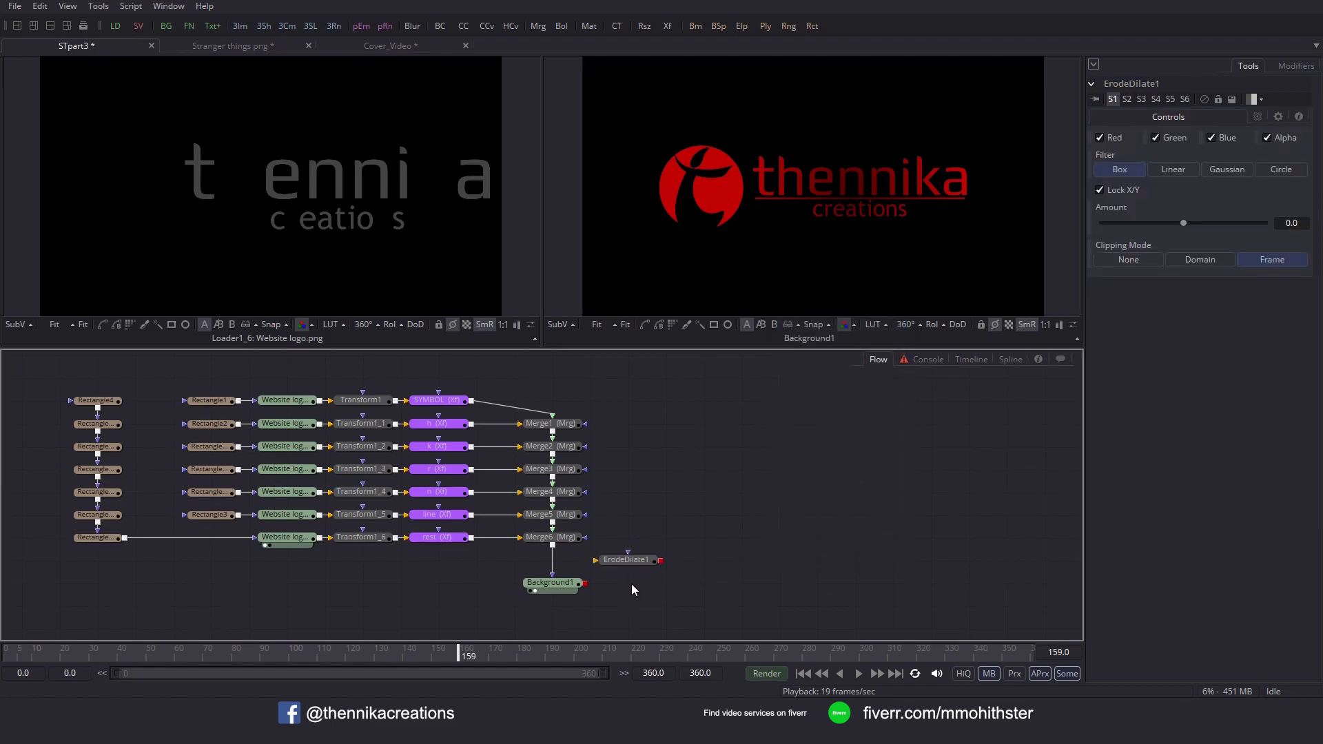
key(shift+space)
text(ch)
click(853, 328)
click(813, 548)
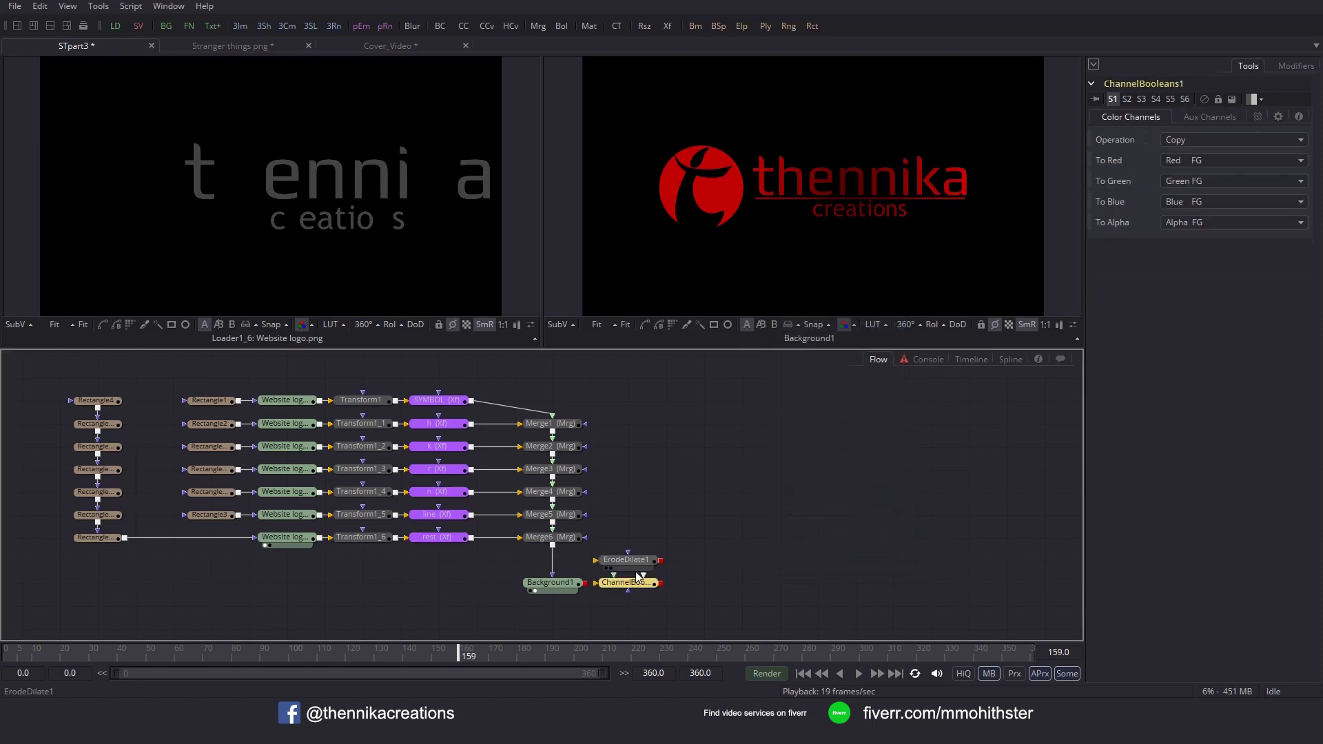
drag(636, 560, 672, 584)
click(672, 584)
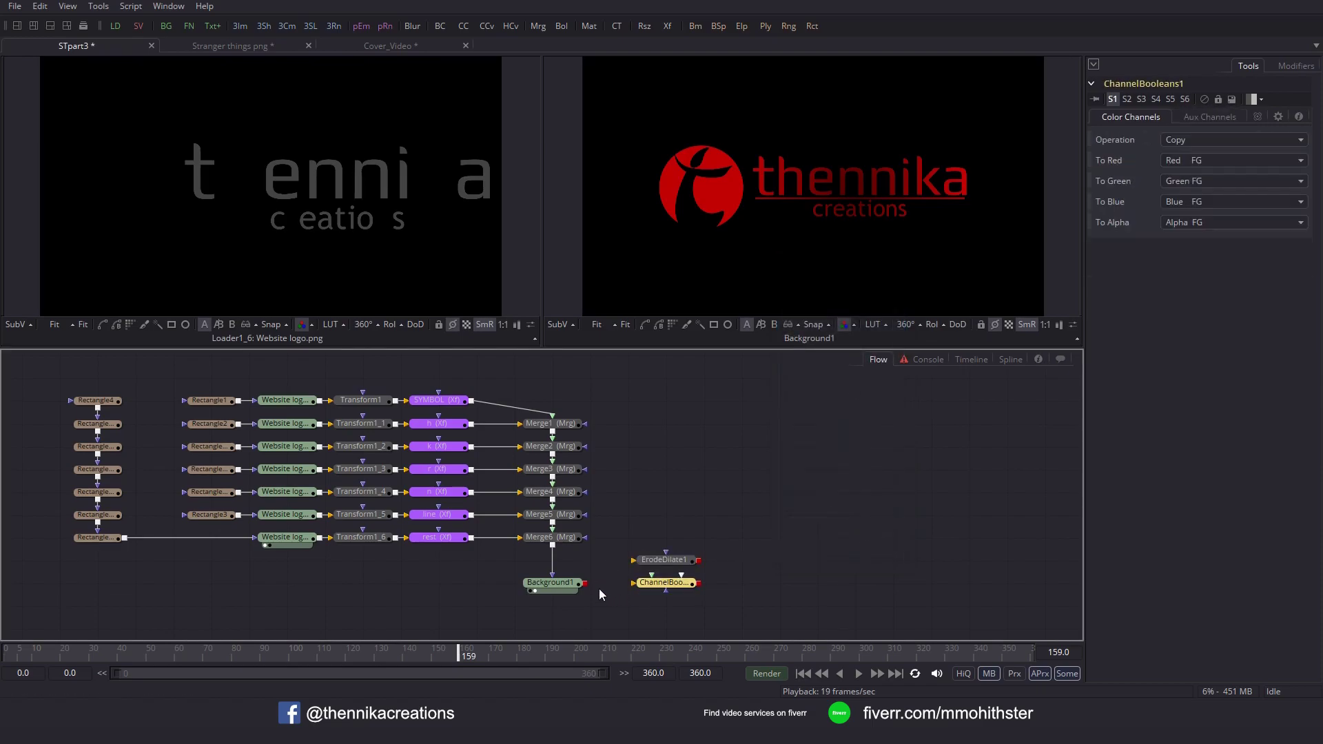
Feed the Background into the Erode / Dilate and Channel Booleans nodes, feed Erode / Dilate into Channel Booleans, set its operation to Subtract, and view it.
drag(587, 584, 646, 589)
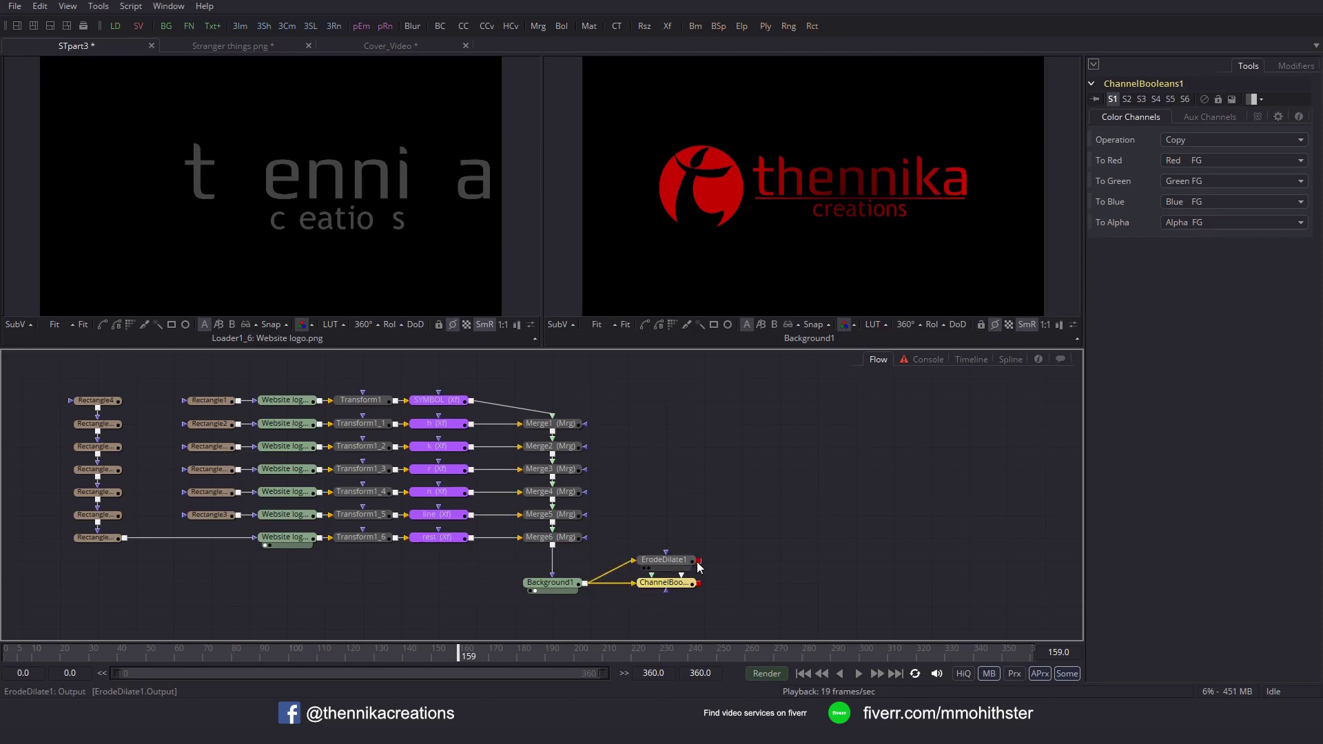
drag(700, 561, 658, 586)
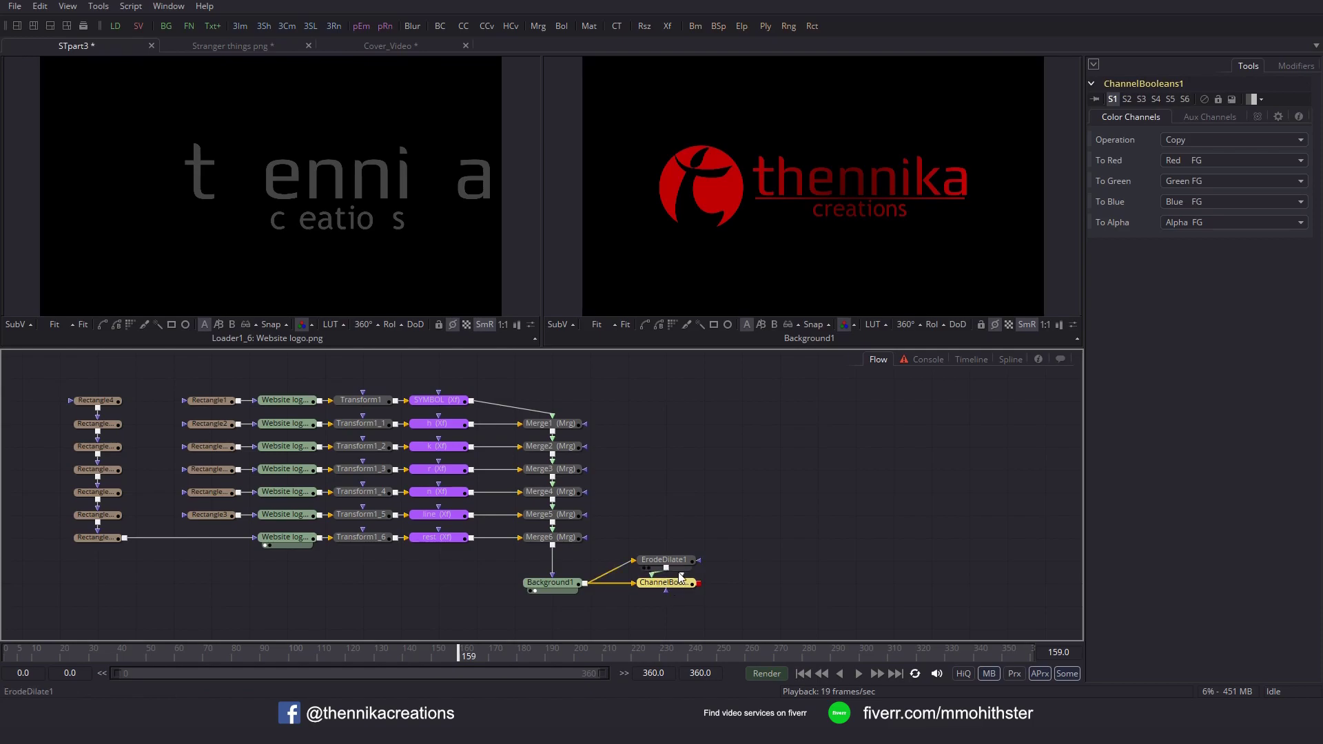
click(1197, 140)
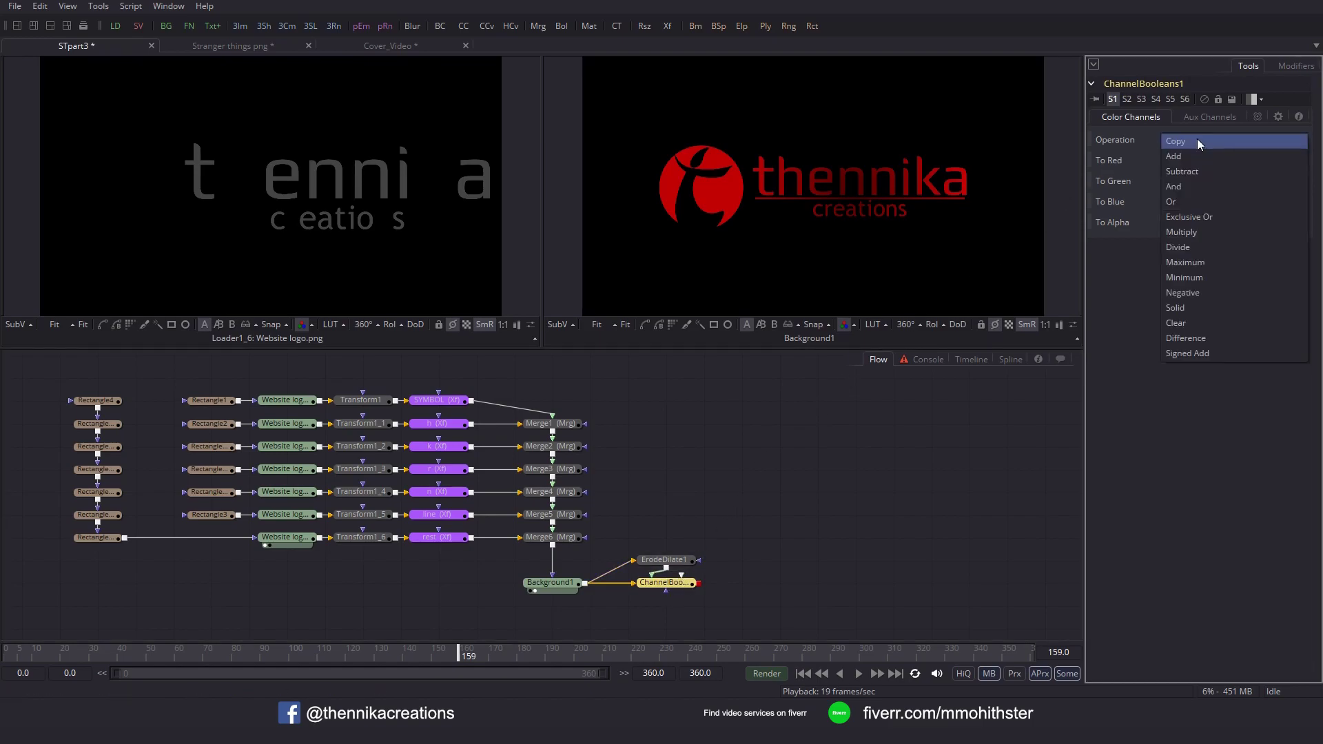
click(1195, 167)
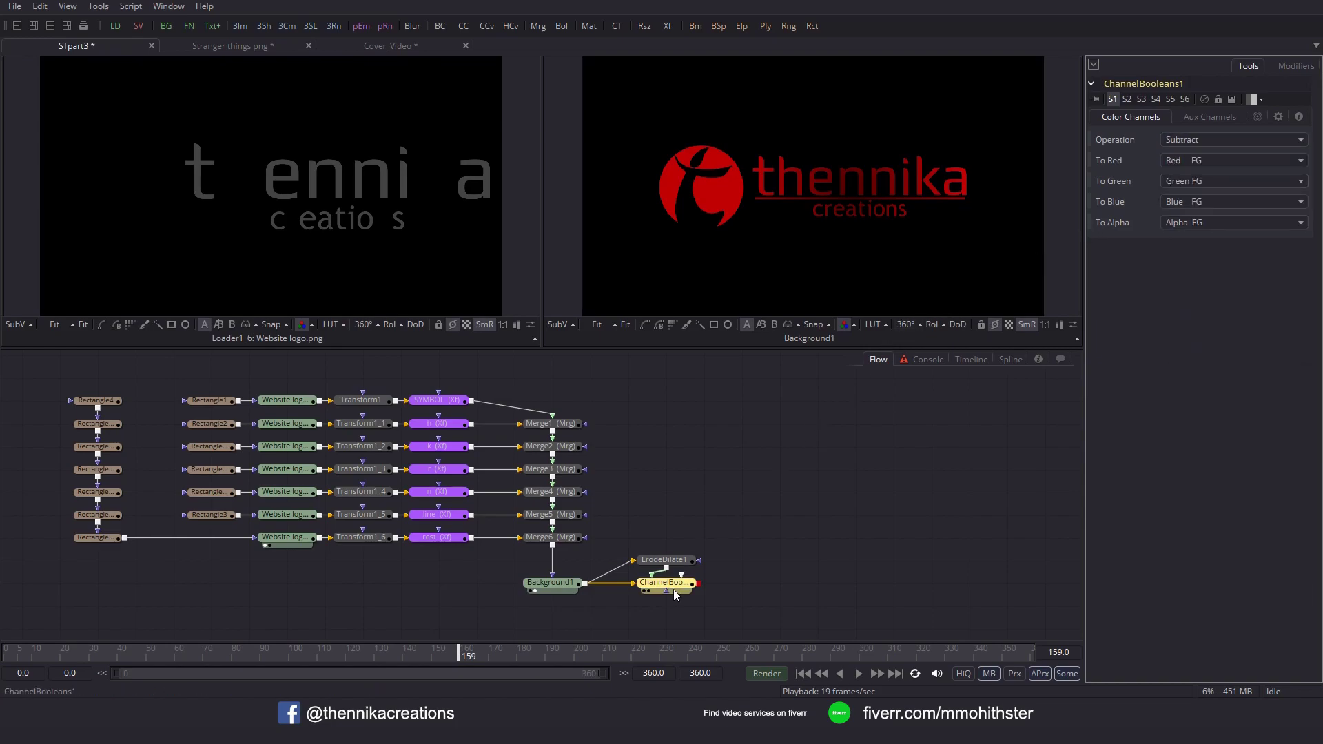
drag(674, 592, 793, 248)
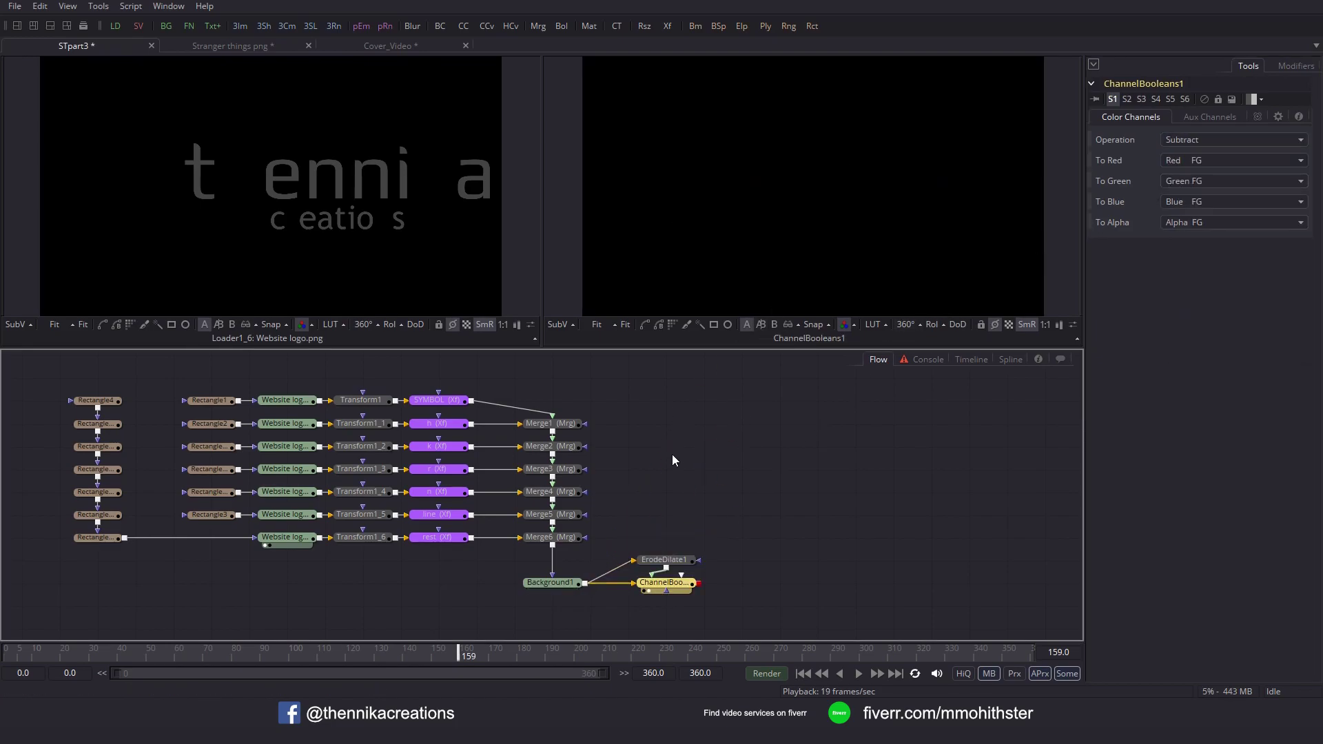
Set the Erode / Dilate node's amount to about -0.0017 to turn the logo into a thin outline.
click(673, 563)
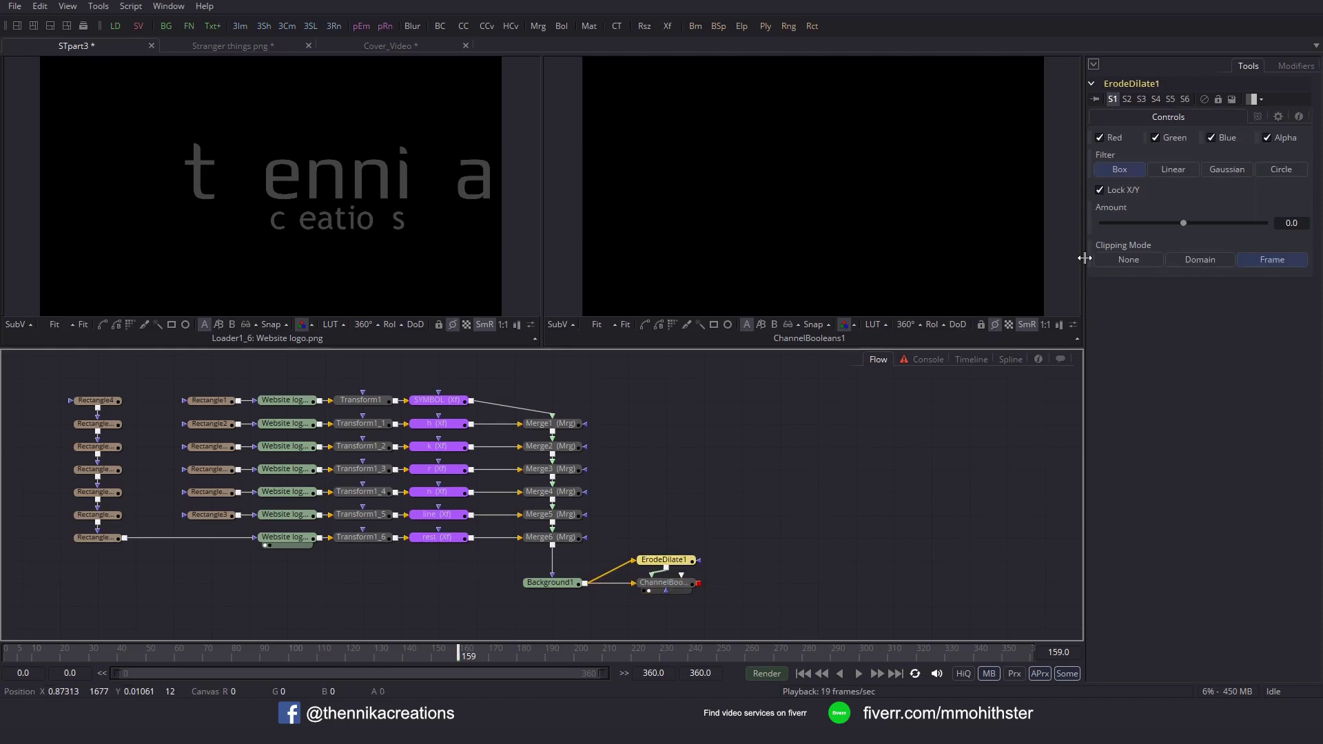
drag(1184, 223, 1167, 224)
drag(865, 221, 824, 262)
scroll(861, 251, up, 6)
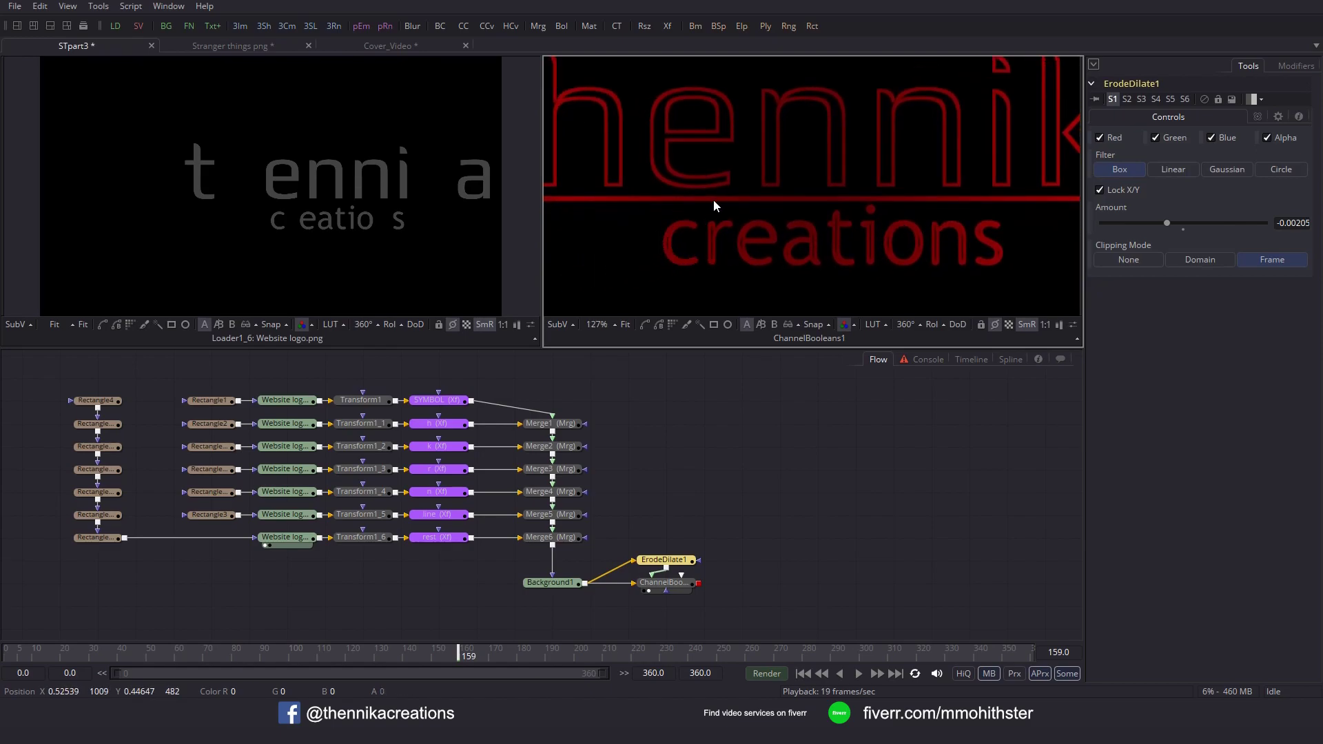
drag(715, 198, 730, 220)
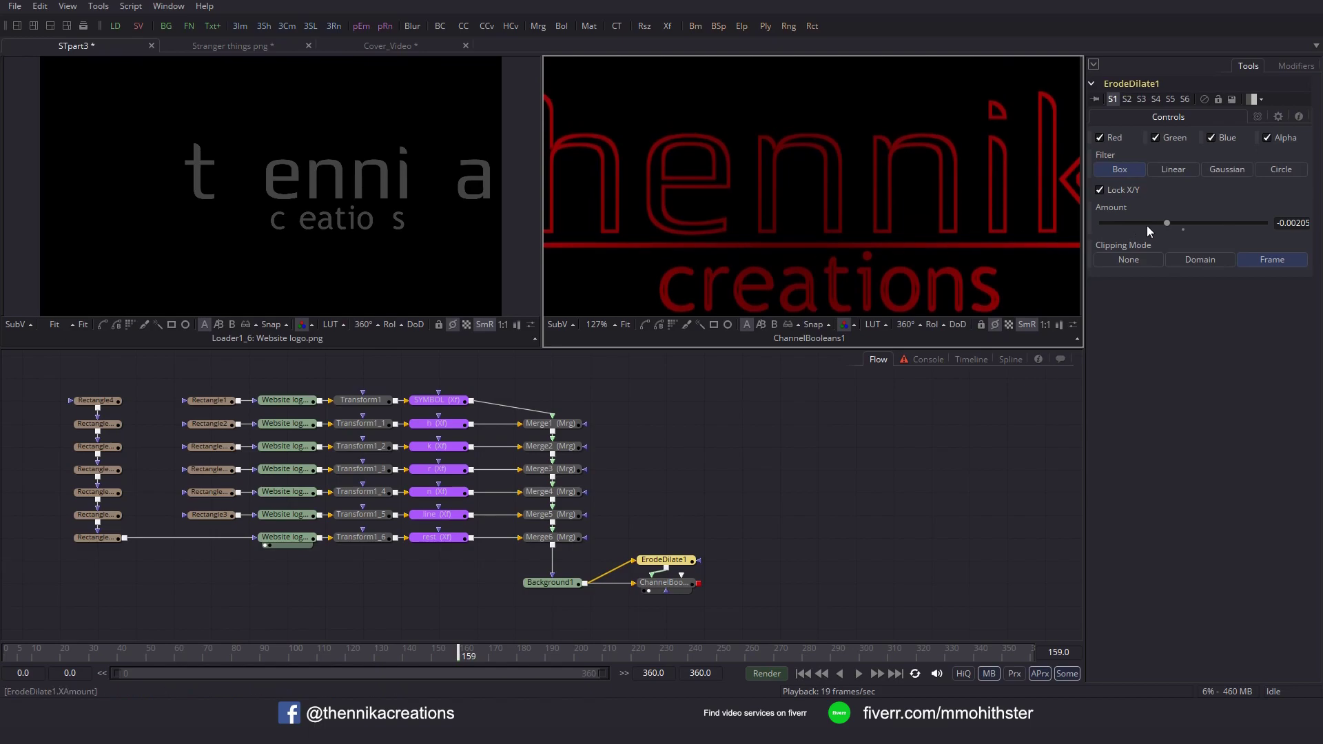
drag(1167, 224, 1169, 227)
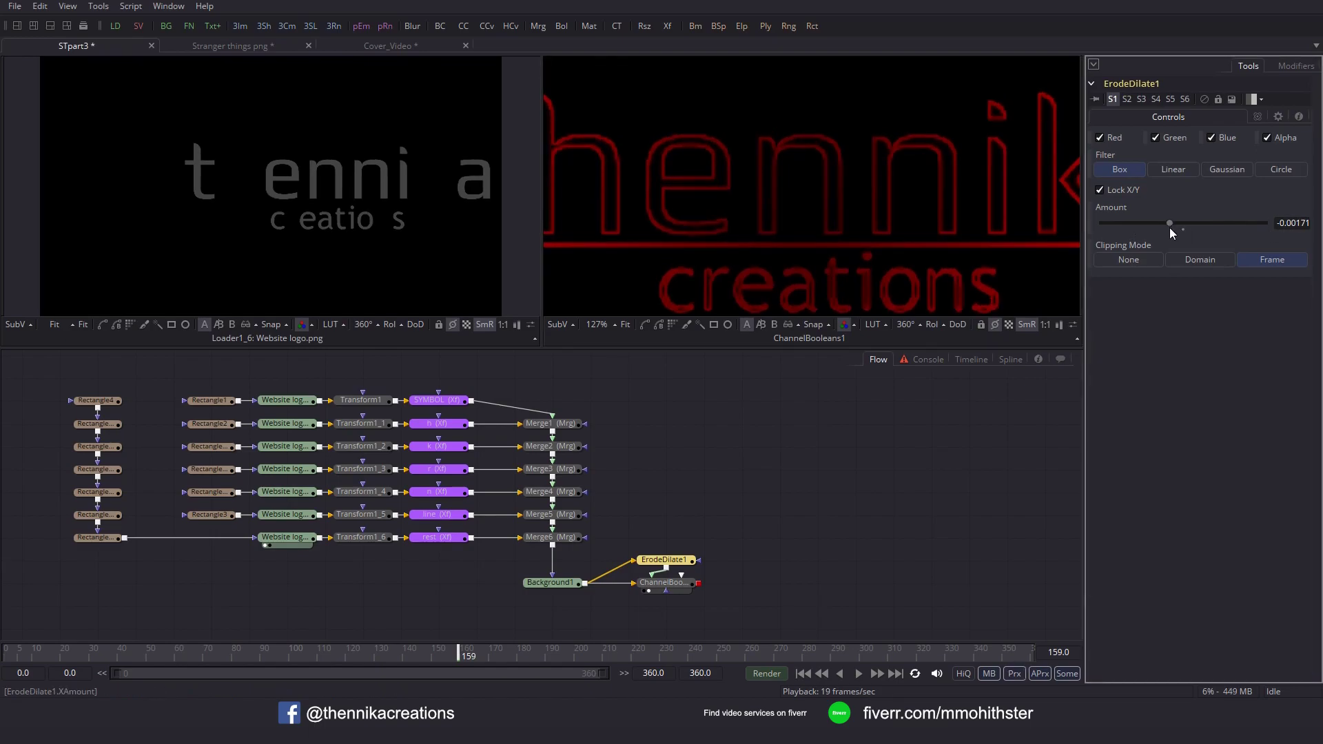
mouse_move(1170, 229)
mouse_down()
mouse_move(1178, 219)
mouse_move(1171, 228)
mouse_up()
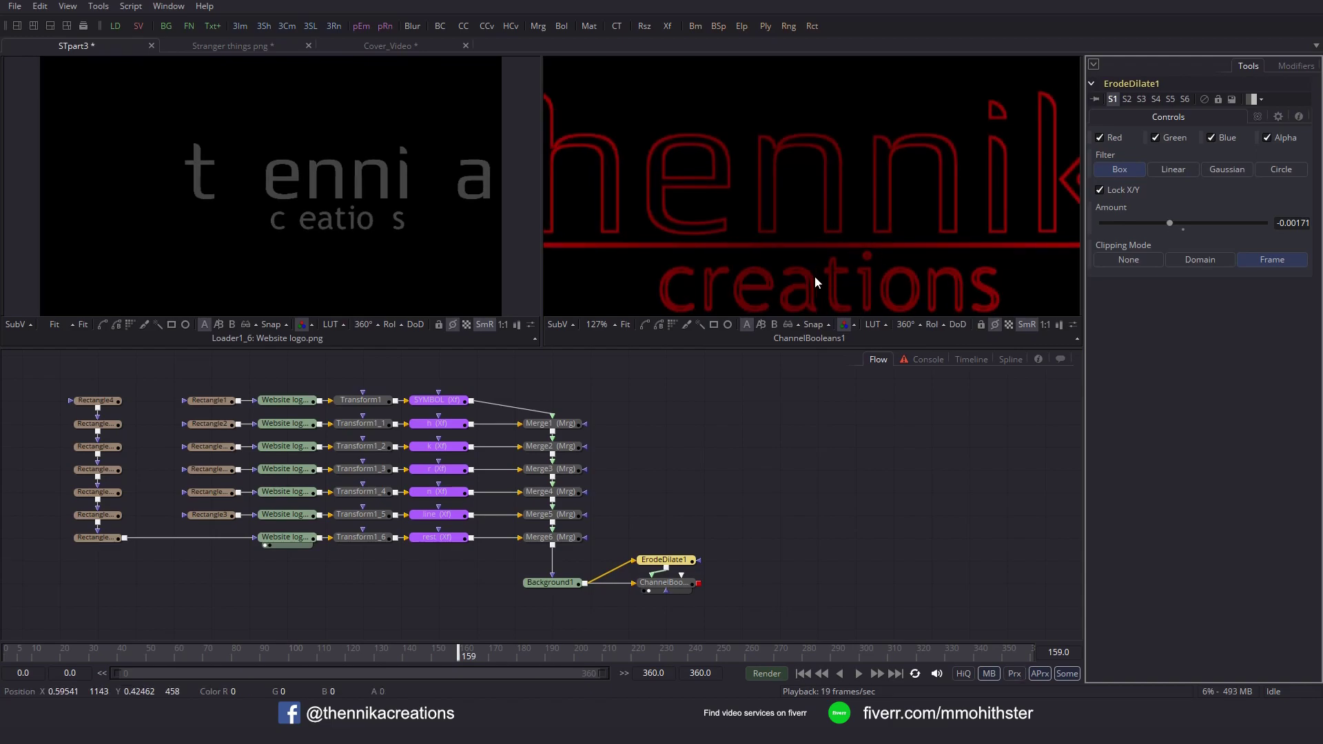
Move the Erode / Dilate and Channel Booleans nodes farther from the Background and insert a second Erode / Dilate directly after the Background.
drag(637, 518, 779, 586)
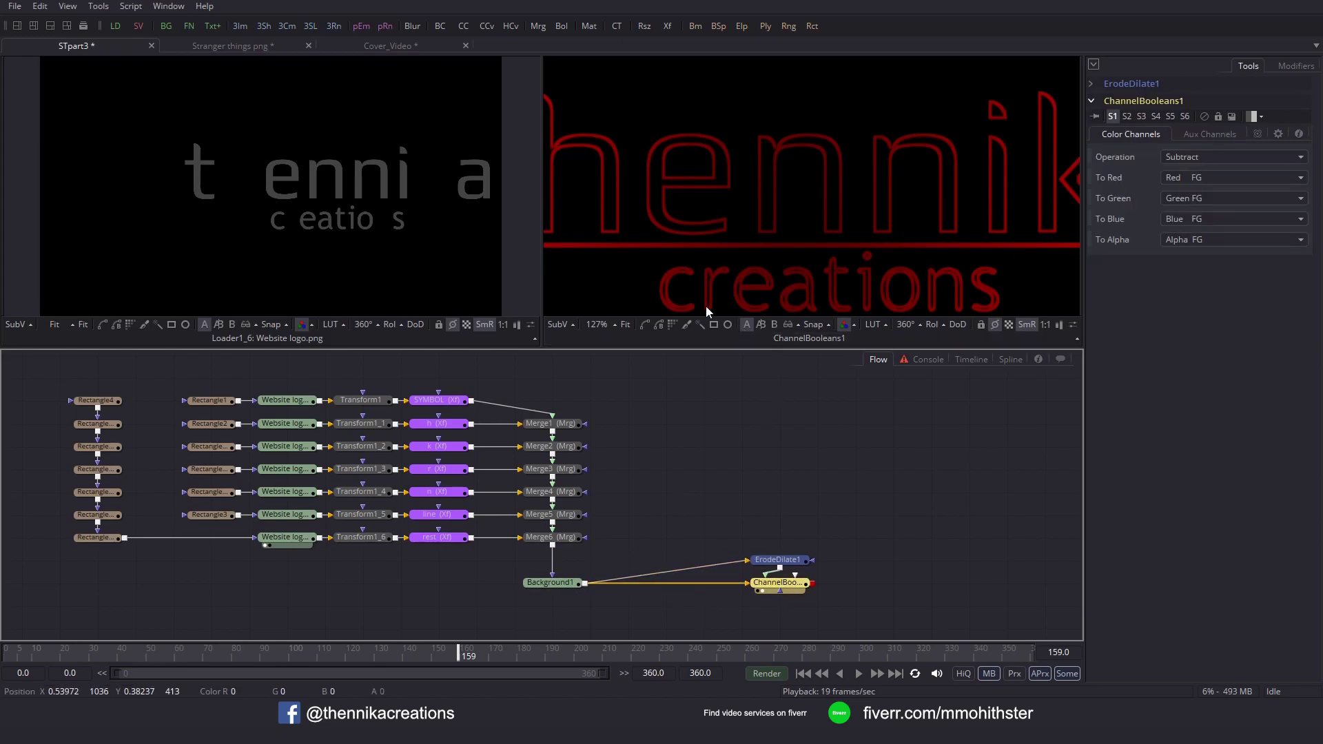
click(561, 585)
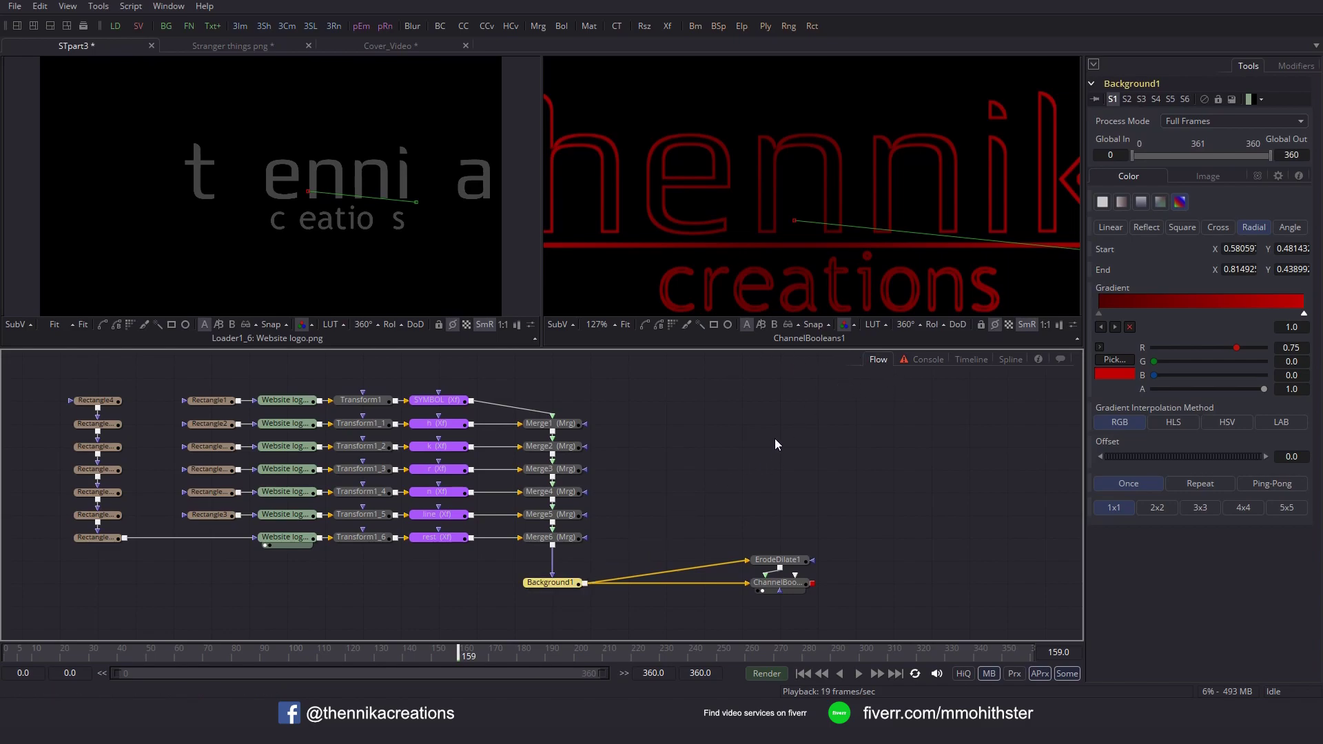
key(ctrl+space)
text(er)
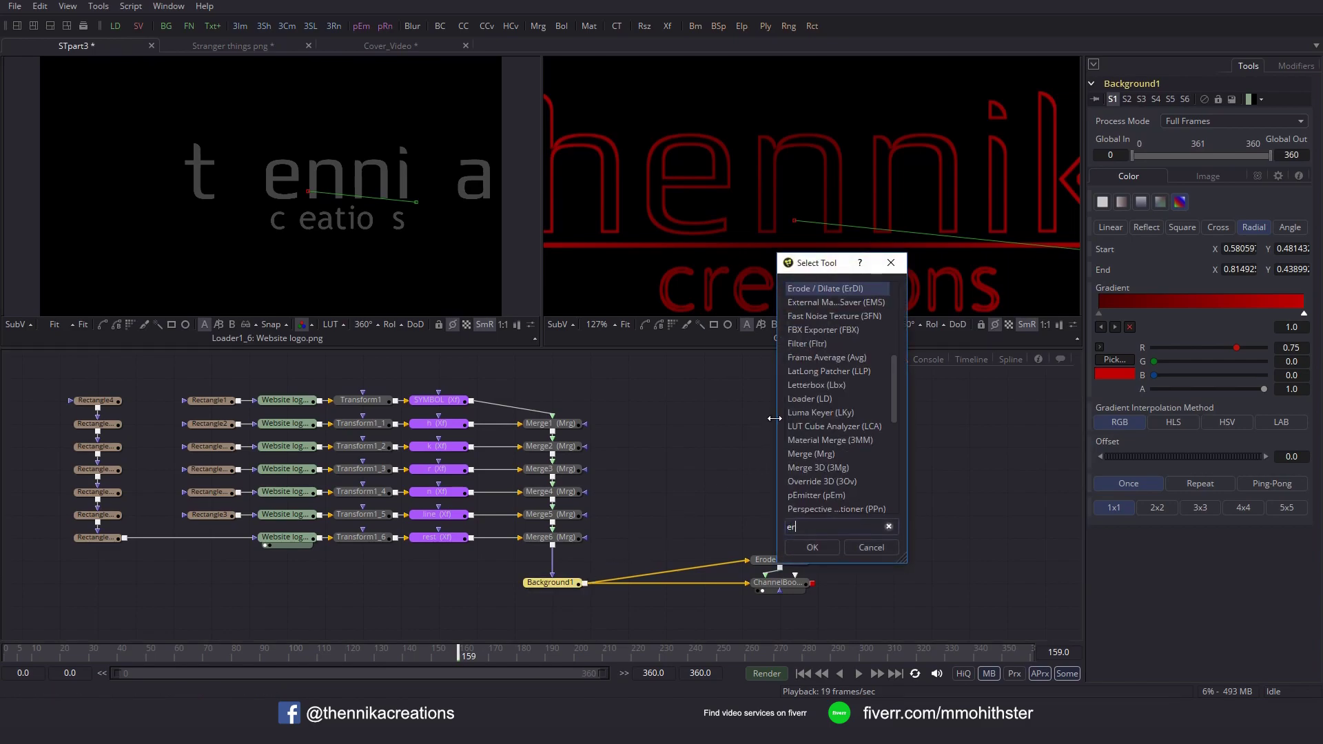
click(814, 549)
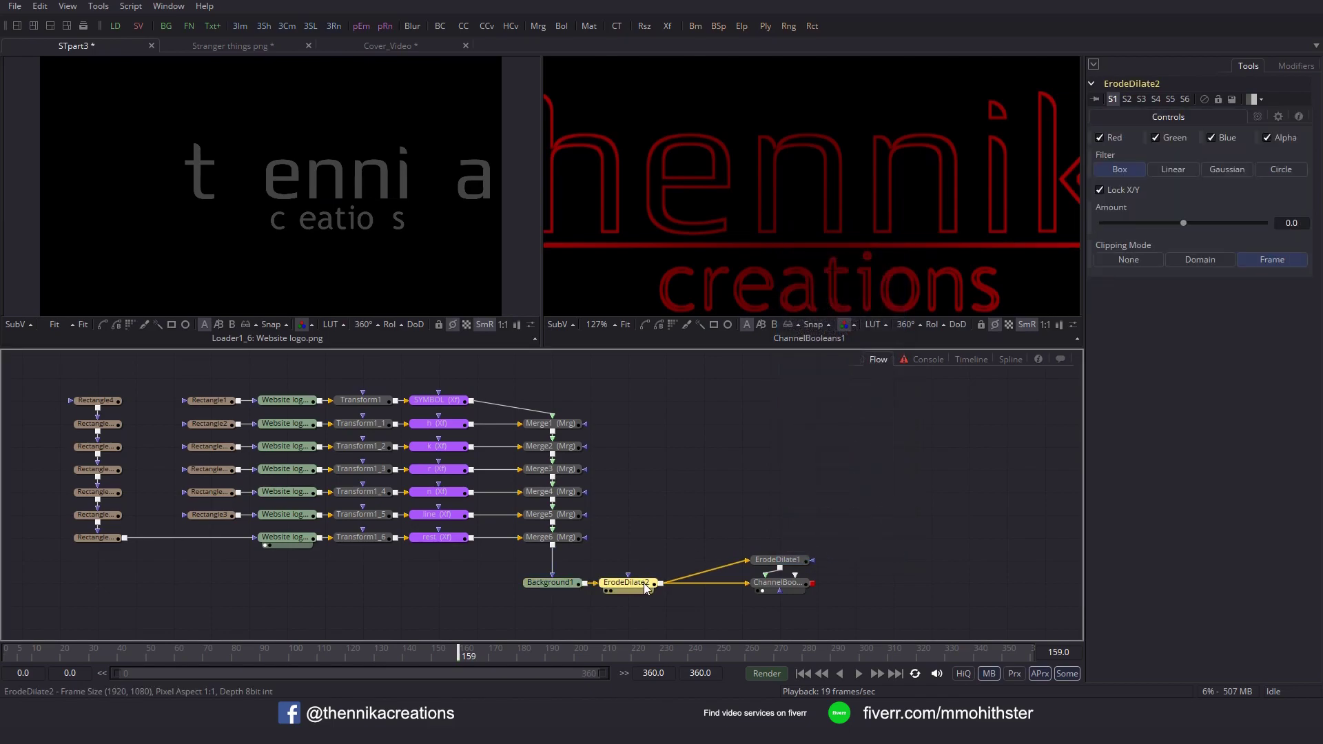
Set the second Erode / Dilate node's amount to 0.0005 and fit the whole logo in the viewer.
drag(1182, 225, 1191, 225)
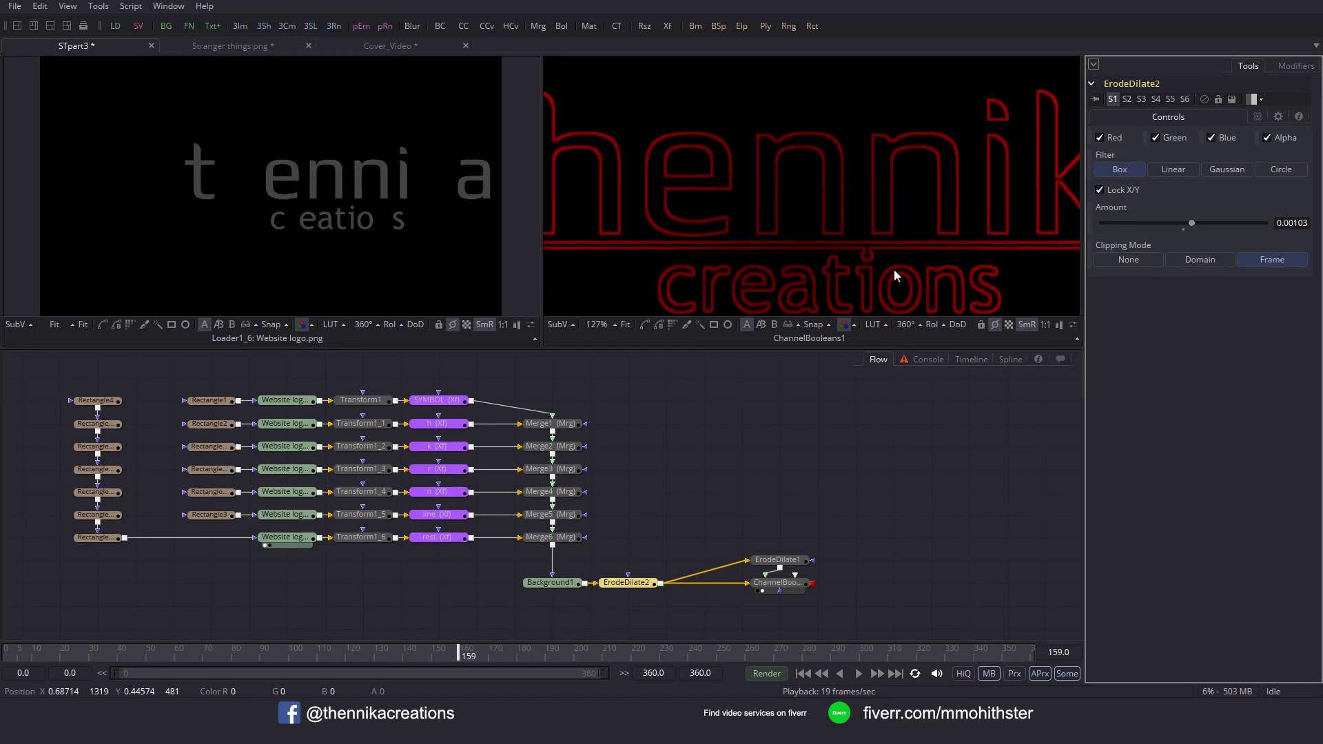
drag(1190, 223, 1187, 223)
drag(1299, 223, 1320, 222)
text(5)
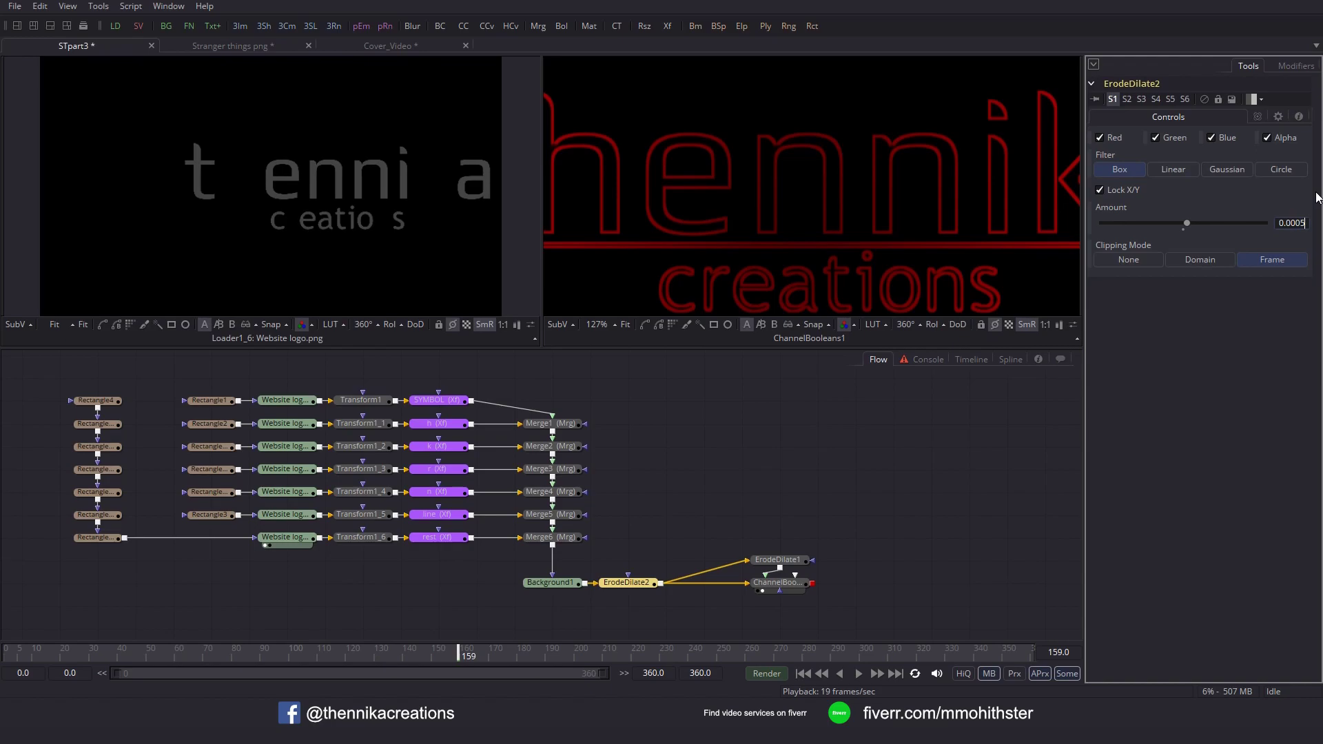
click(625, 324)
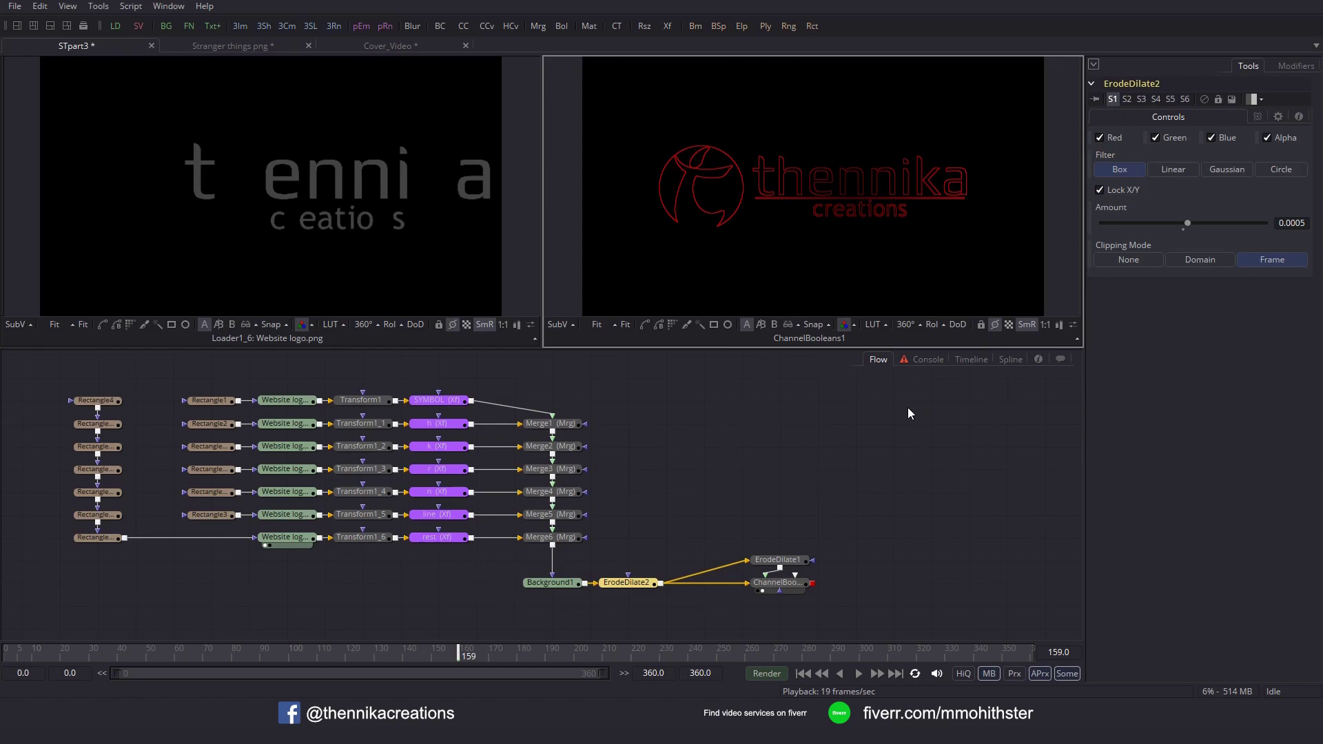
Copy the effect nodes from FastNoise to ColorCorrector in the Stranger things png composition and paste them beside the Channel Booleans in STpart3.
click(244, 46)
scroll(573, 422, down, 10)
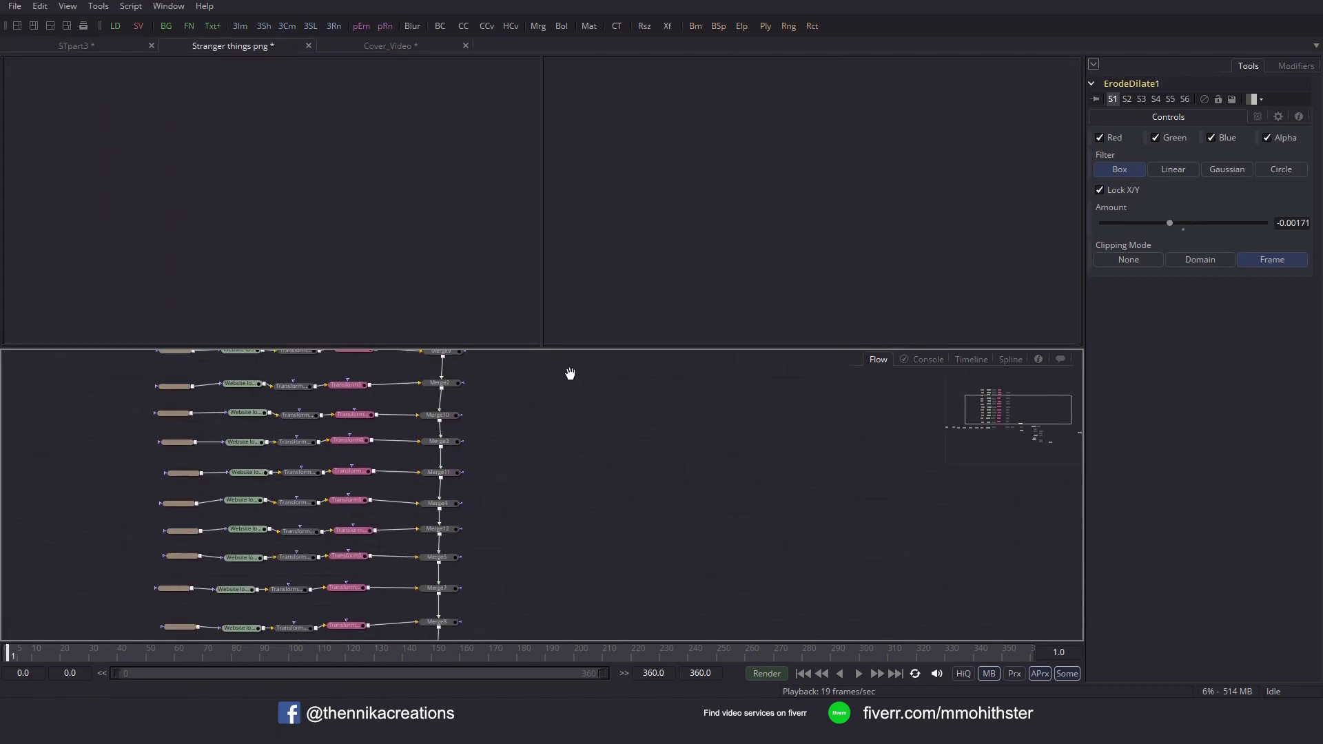
drag(557, 373, 715, 577)
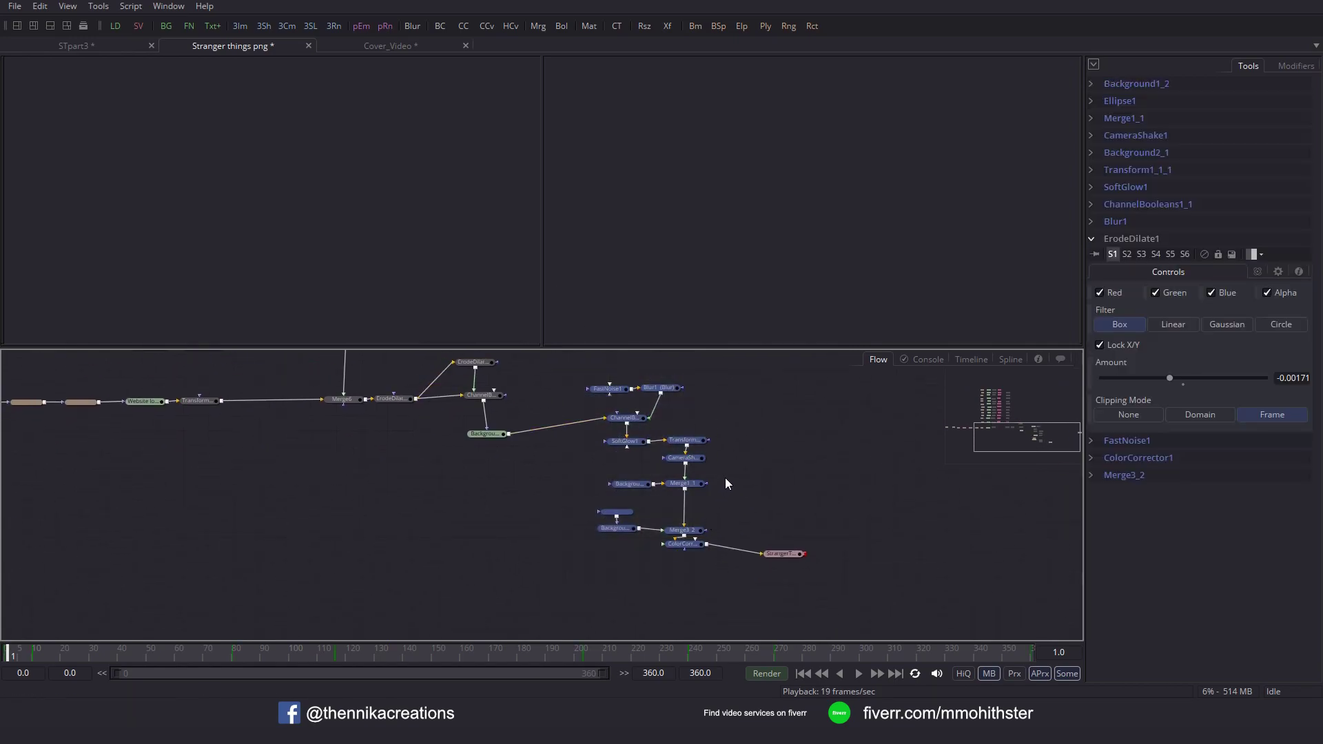
click(119, 46)
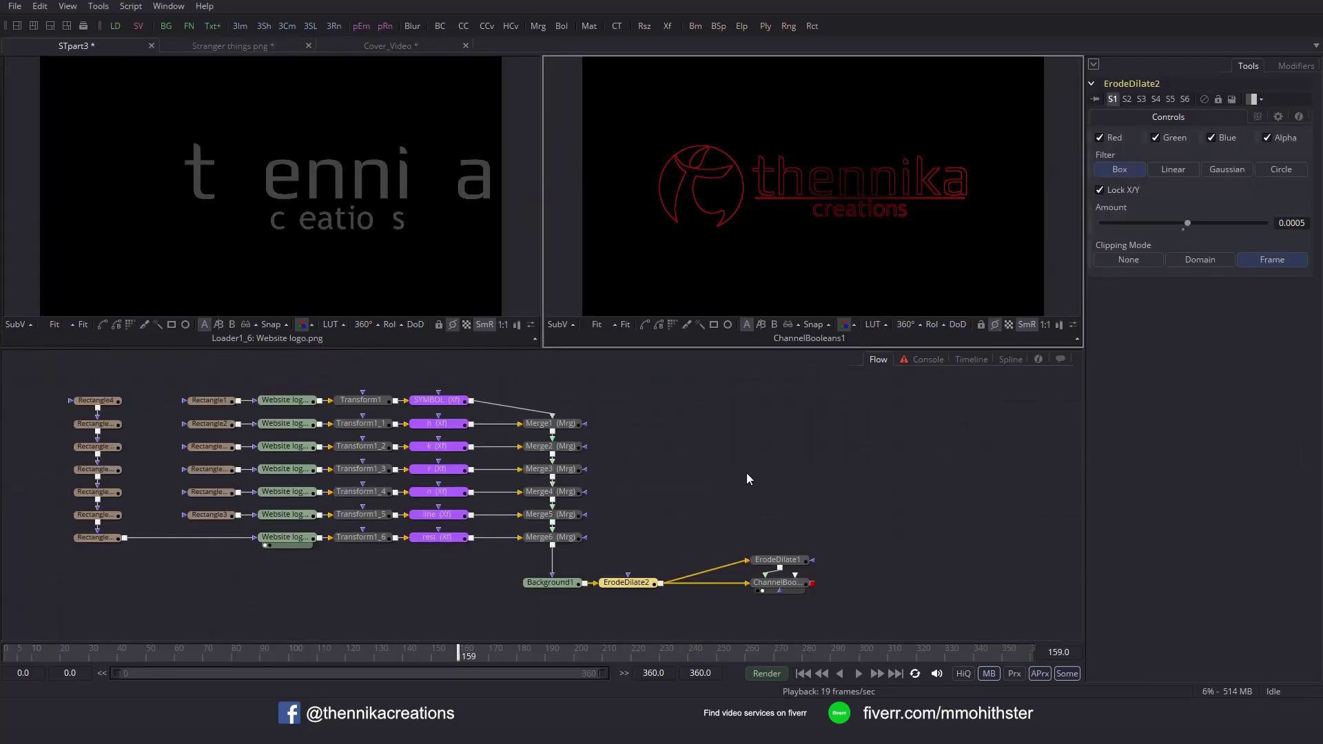
scroll(811, 489, down, 5)
scroll(810, 489, right, 5)
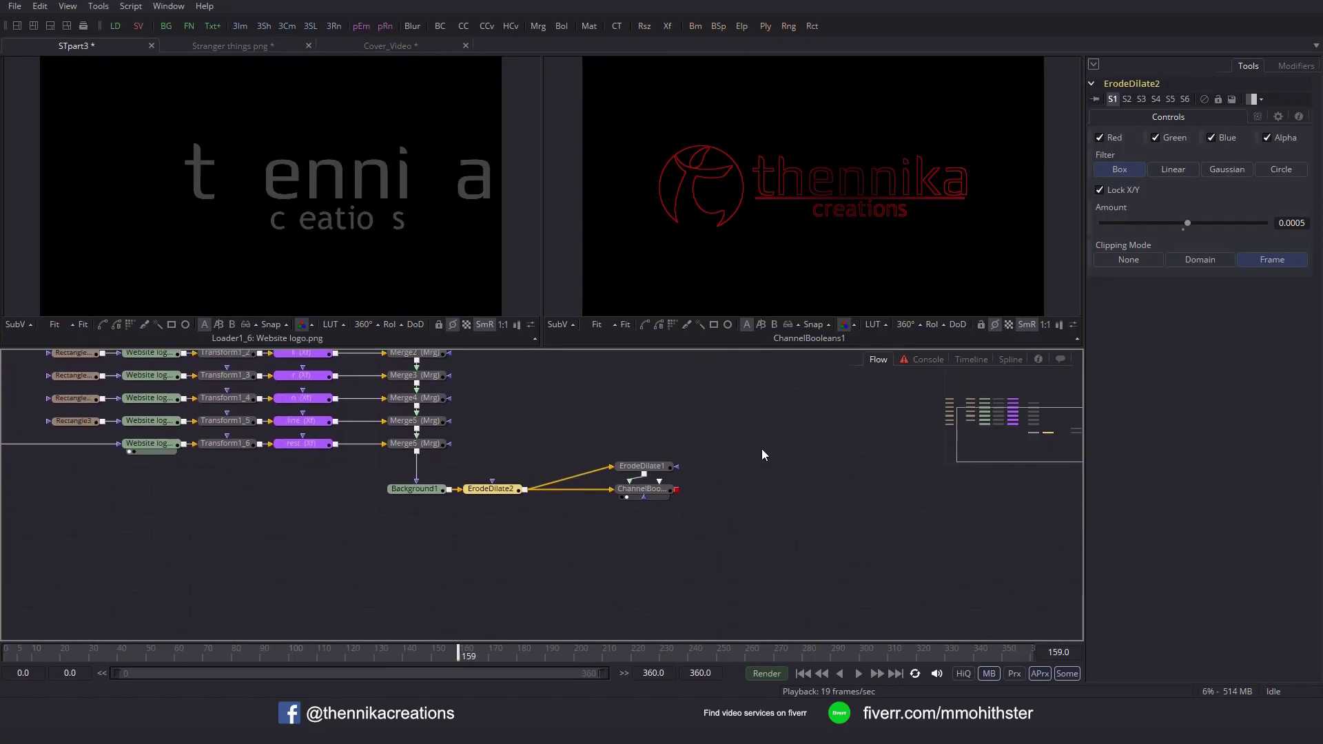
click(703, 500)
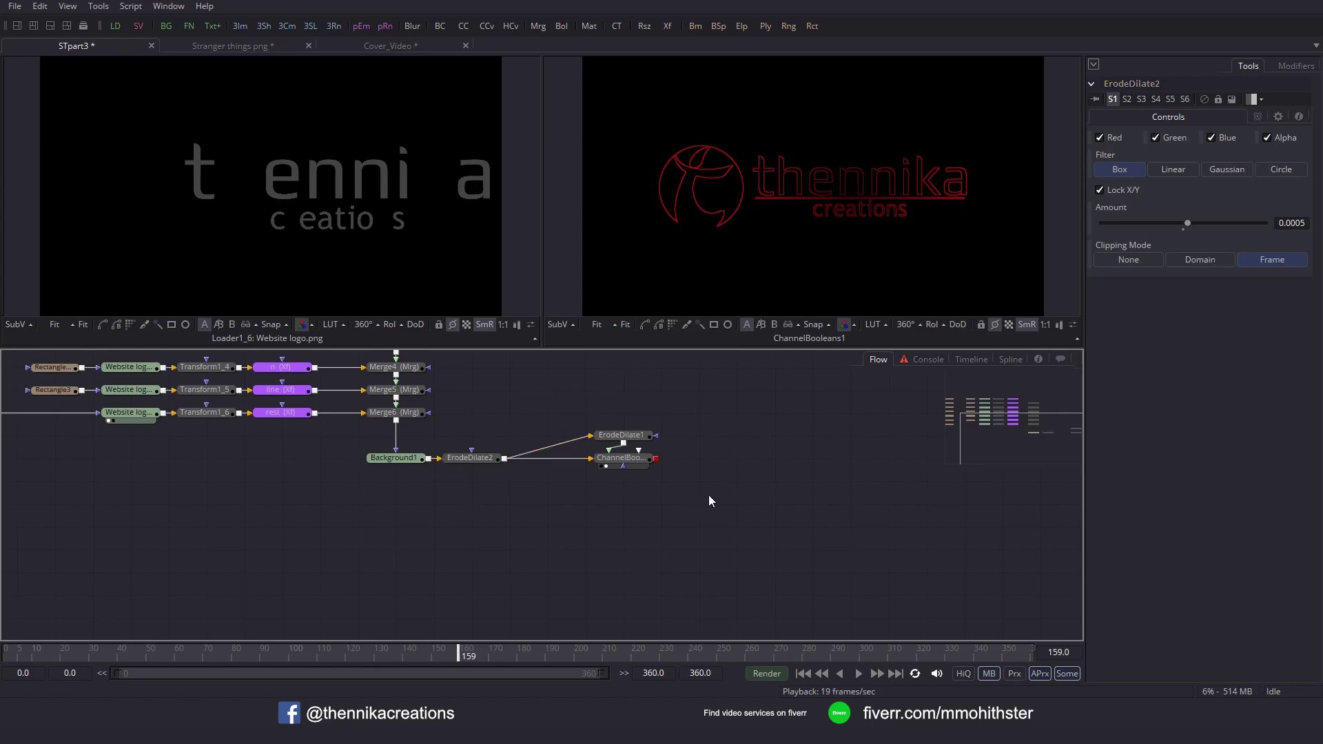
key(ctrl+v)
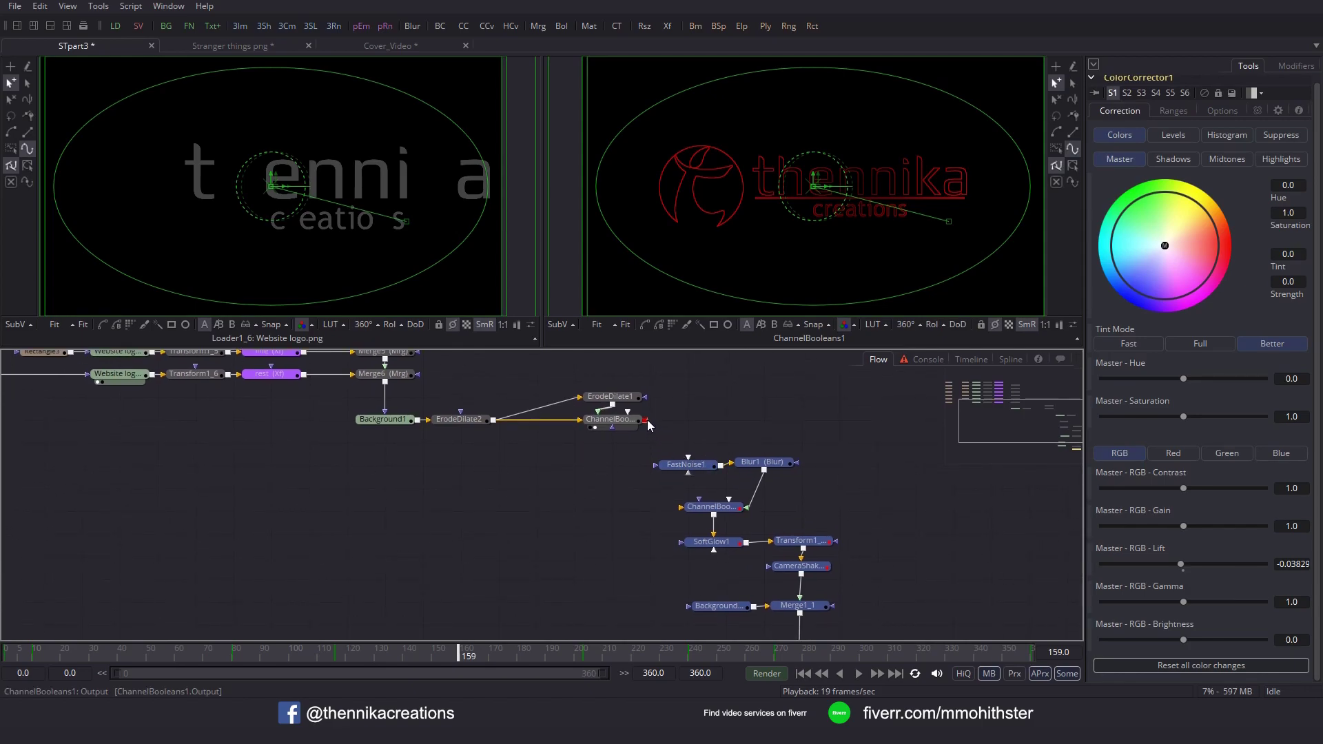
Connect the outline's Channel Booleans output to the pasted Channel Booleans node and view the final Color Corrector.
drag(645, 420, 693, 509)
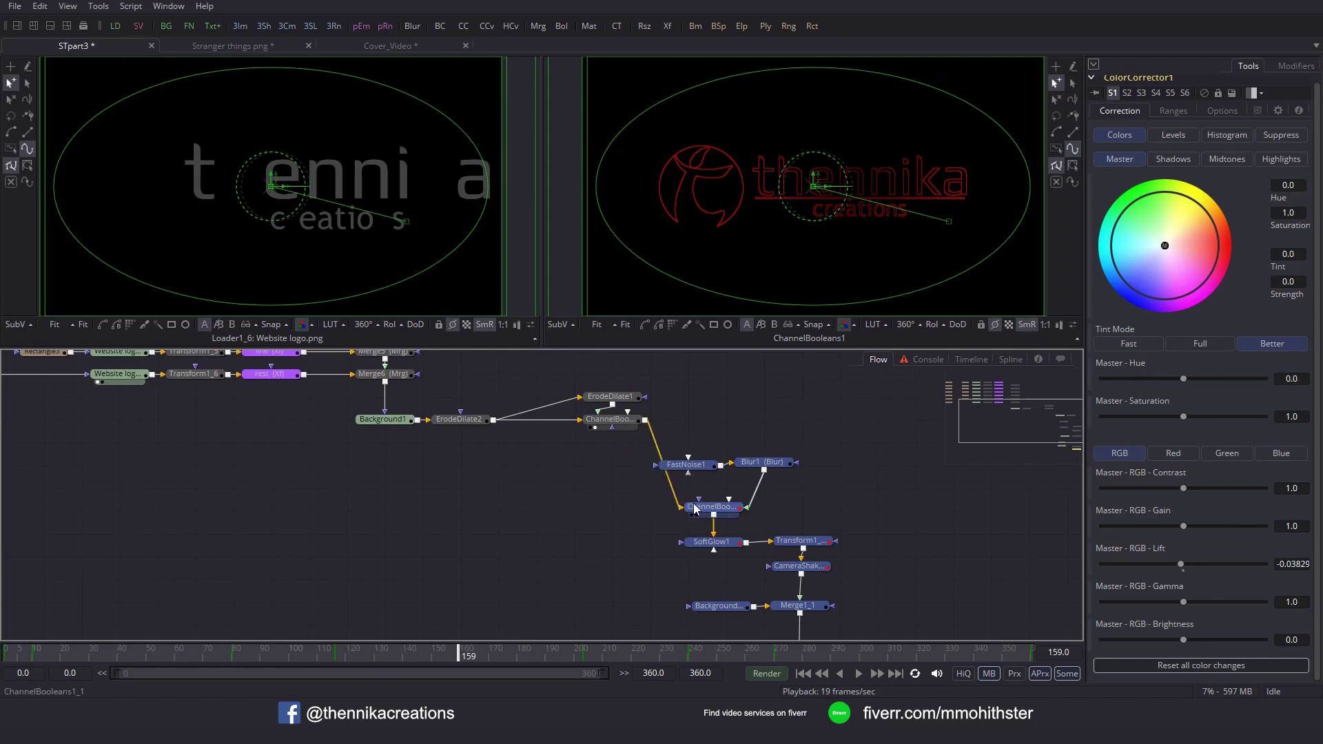
scroll(862, 420, down, 5)
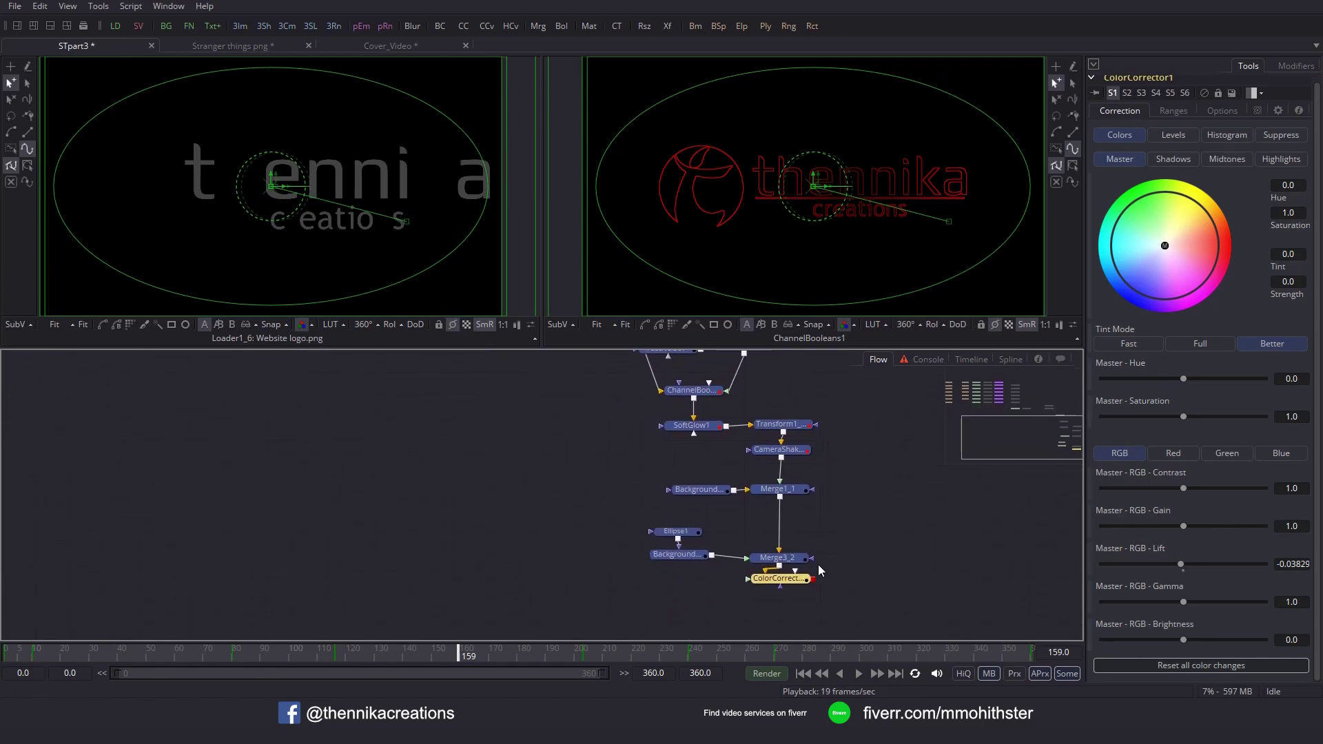
drag(792, 587, 846, 316)
Check the glowing outline animation at frames 67, 156 and about 237, and save the composition.
click(198, 650)
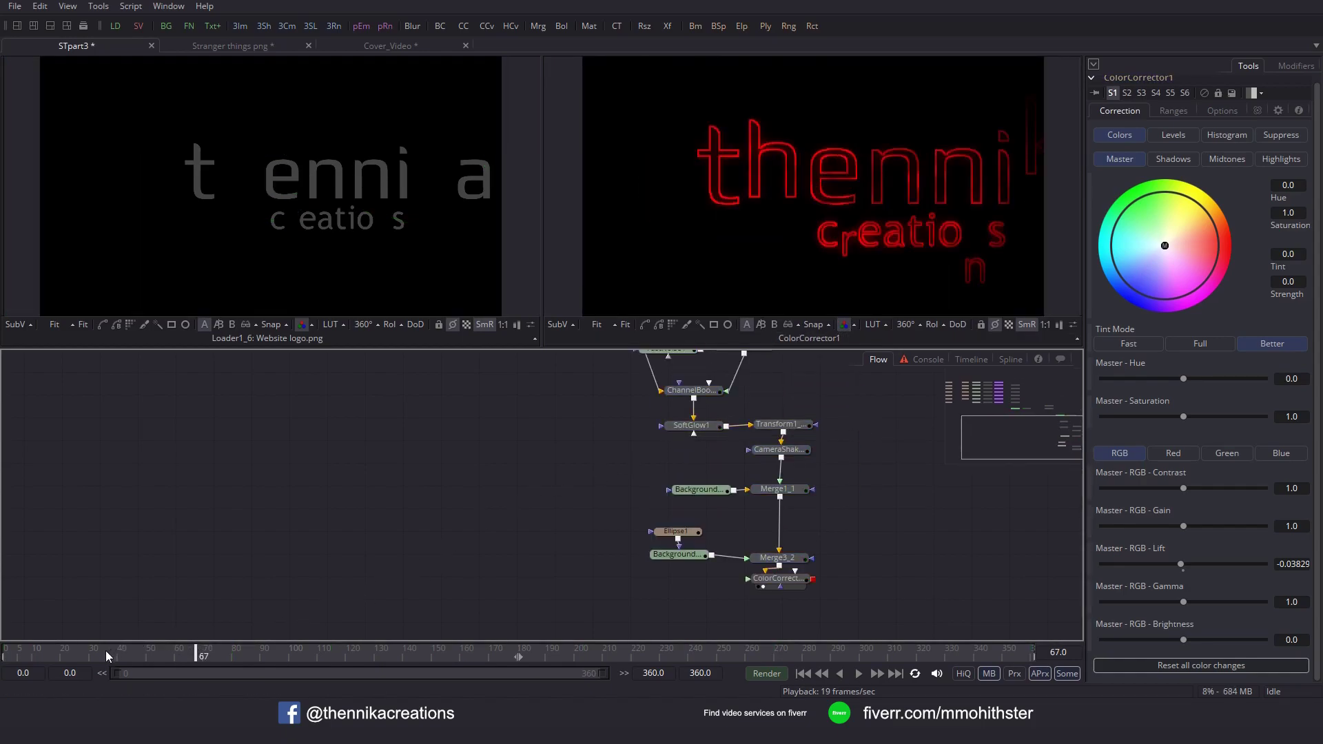
click(450, 651)
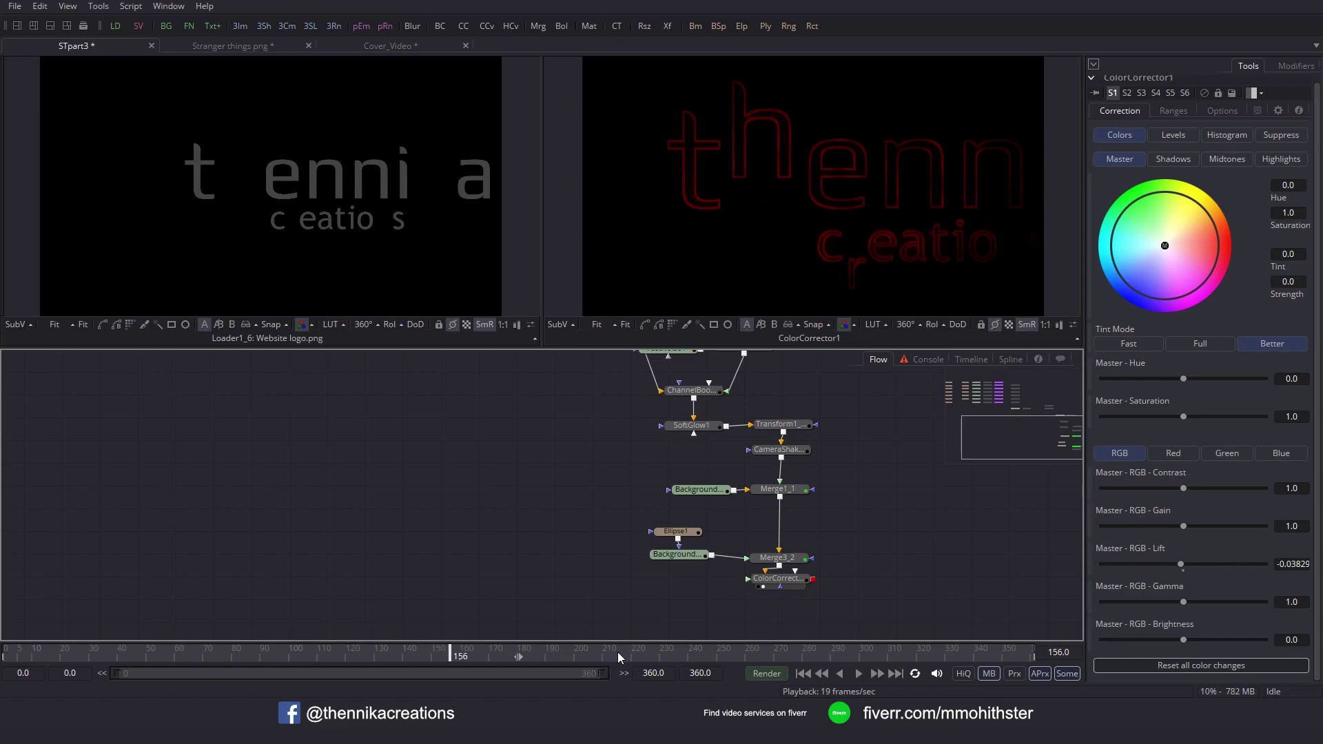
click(695, 650)
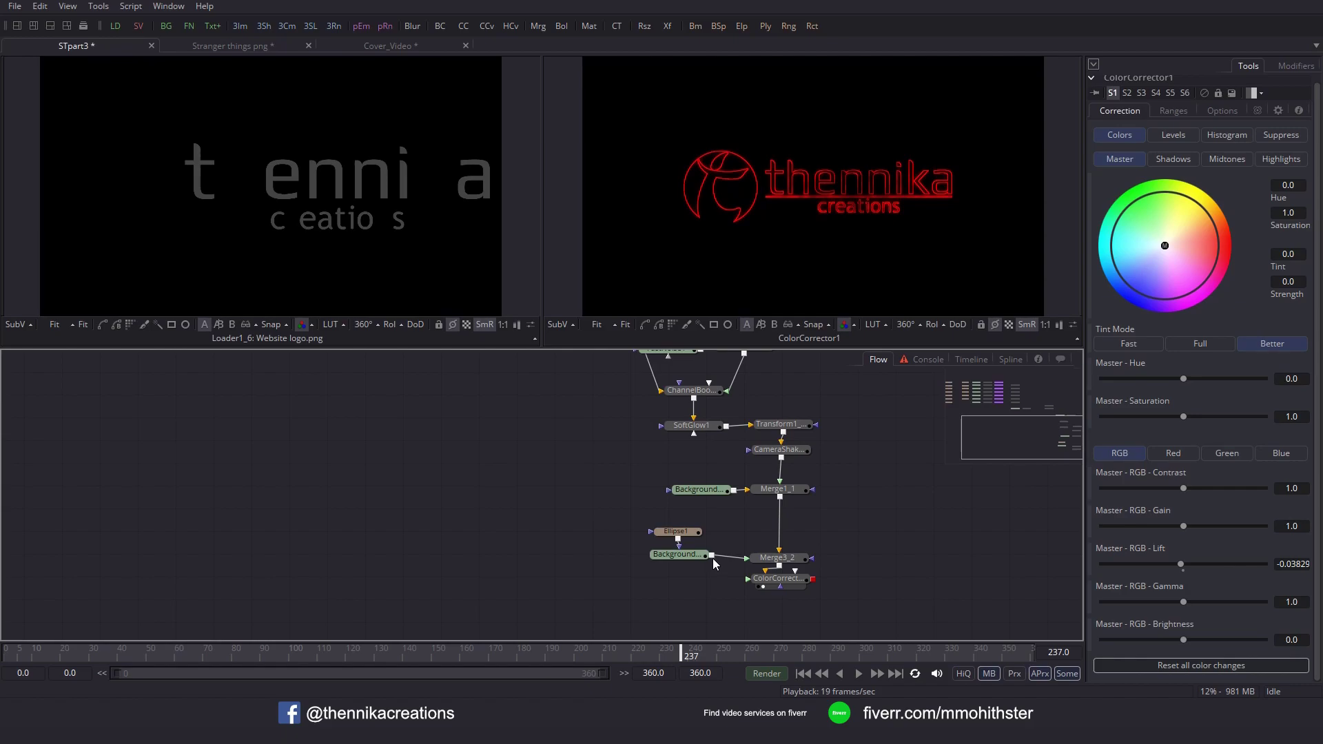
key(ctrl+s)
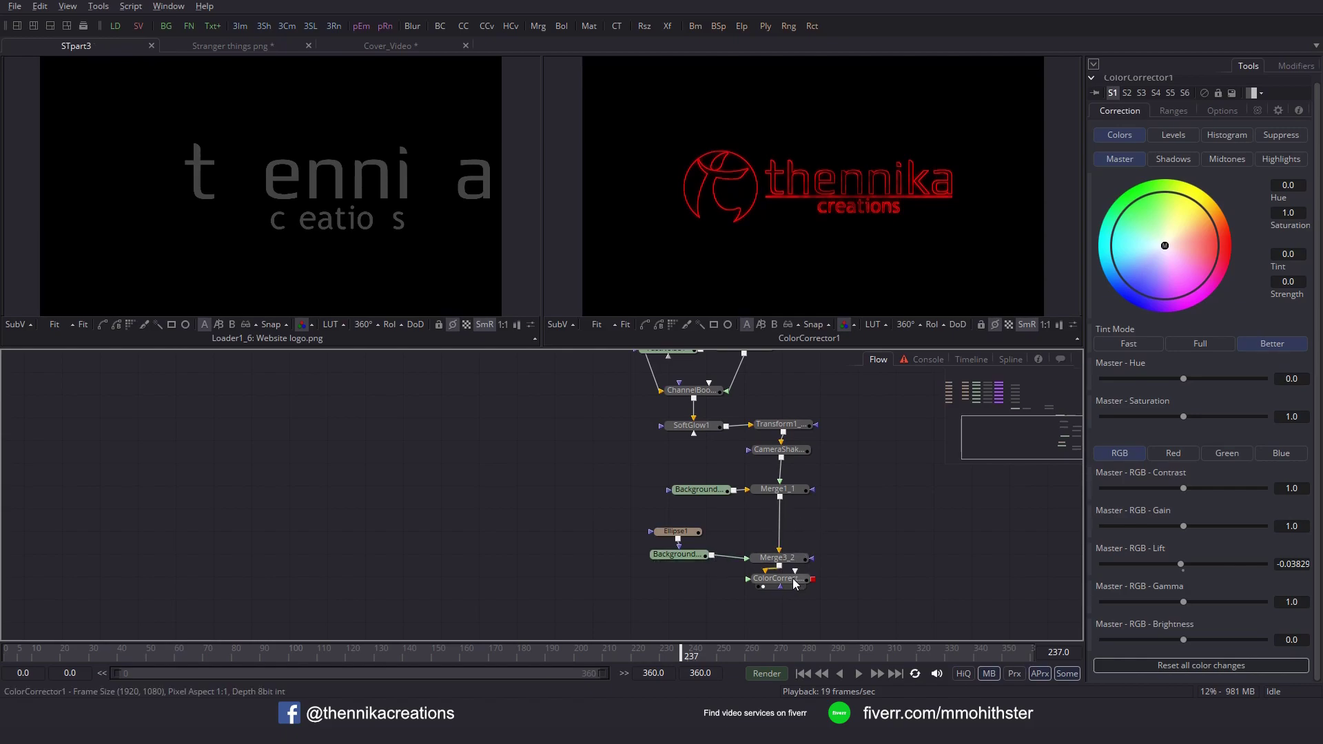
Render a full-size preview of the Color Corrector output for frames 0 to 360.
click(796, 584)
key(ctrl+r)
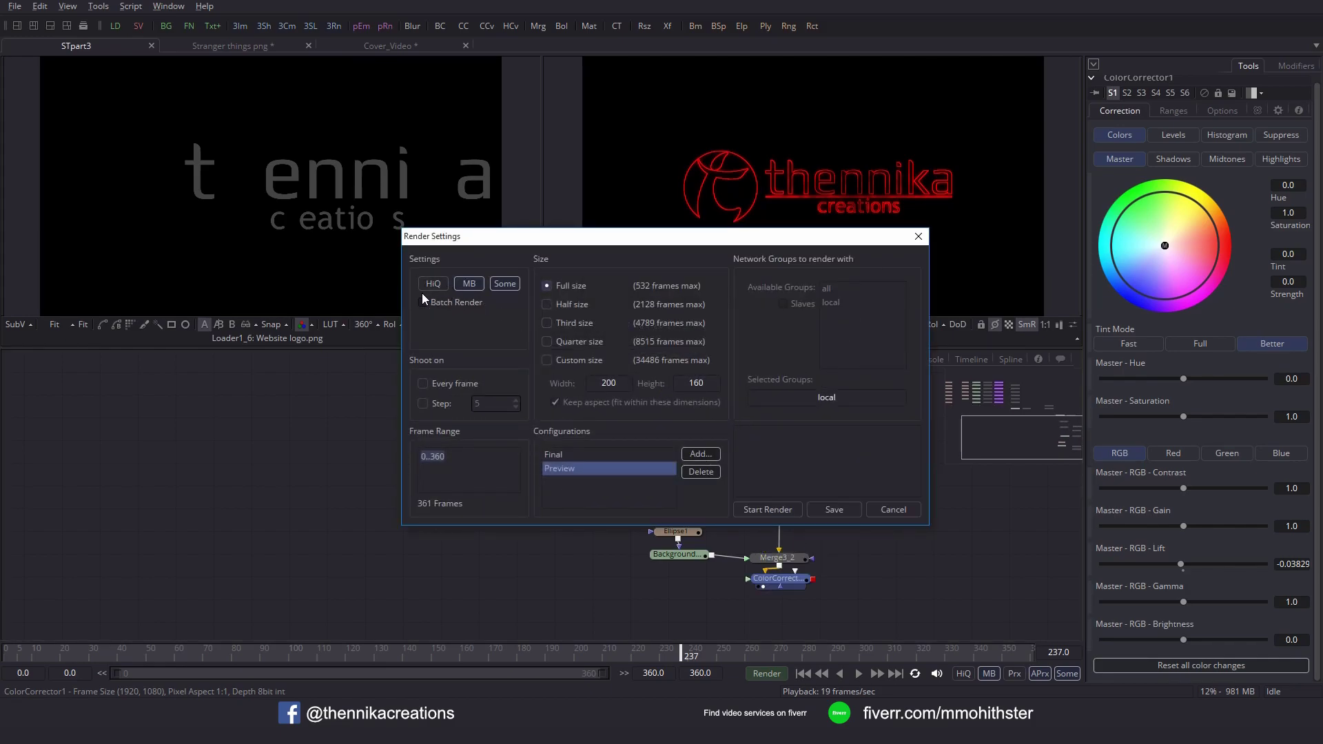
click(780, 509)
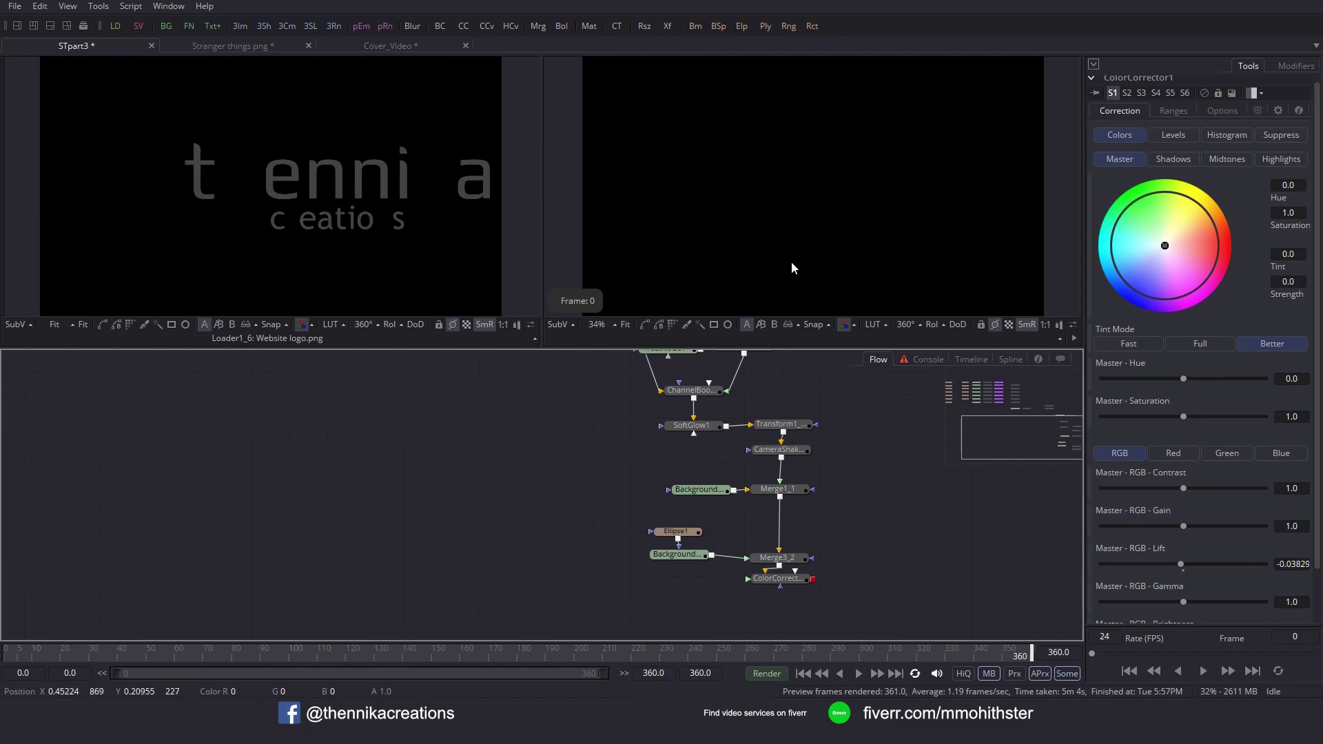
Play the rendered preview in the maximized viewer, pause it at frame 181, and restore the normal layout.
key(F4)
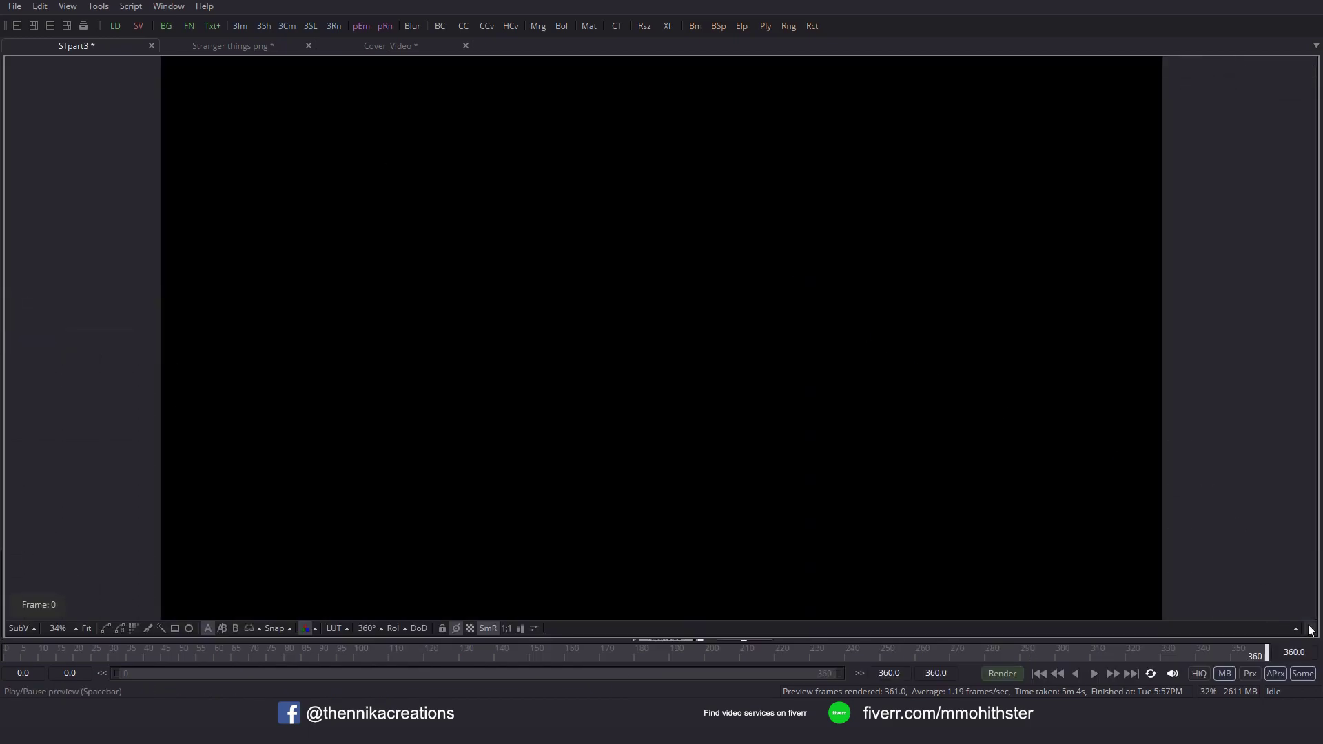
key(space)
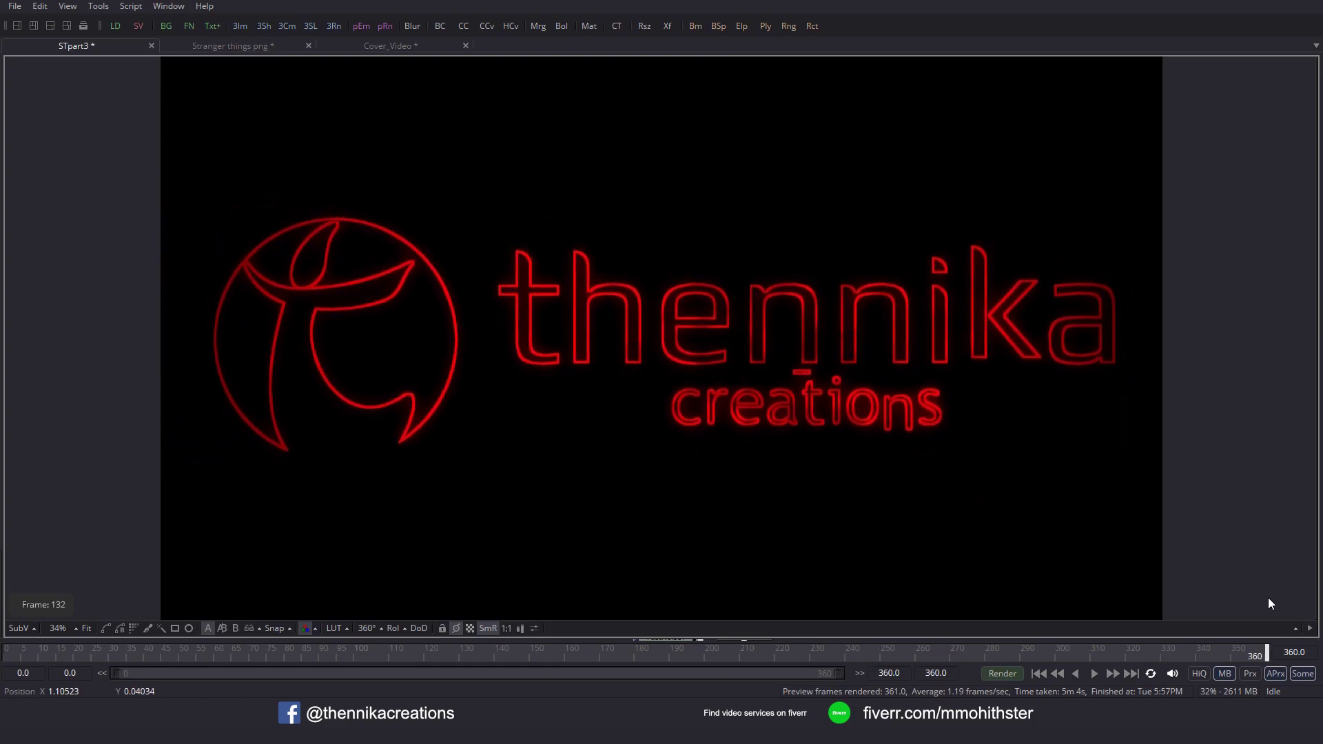
click(1311, 629)
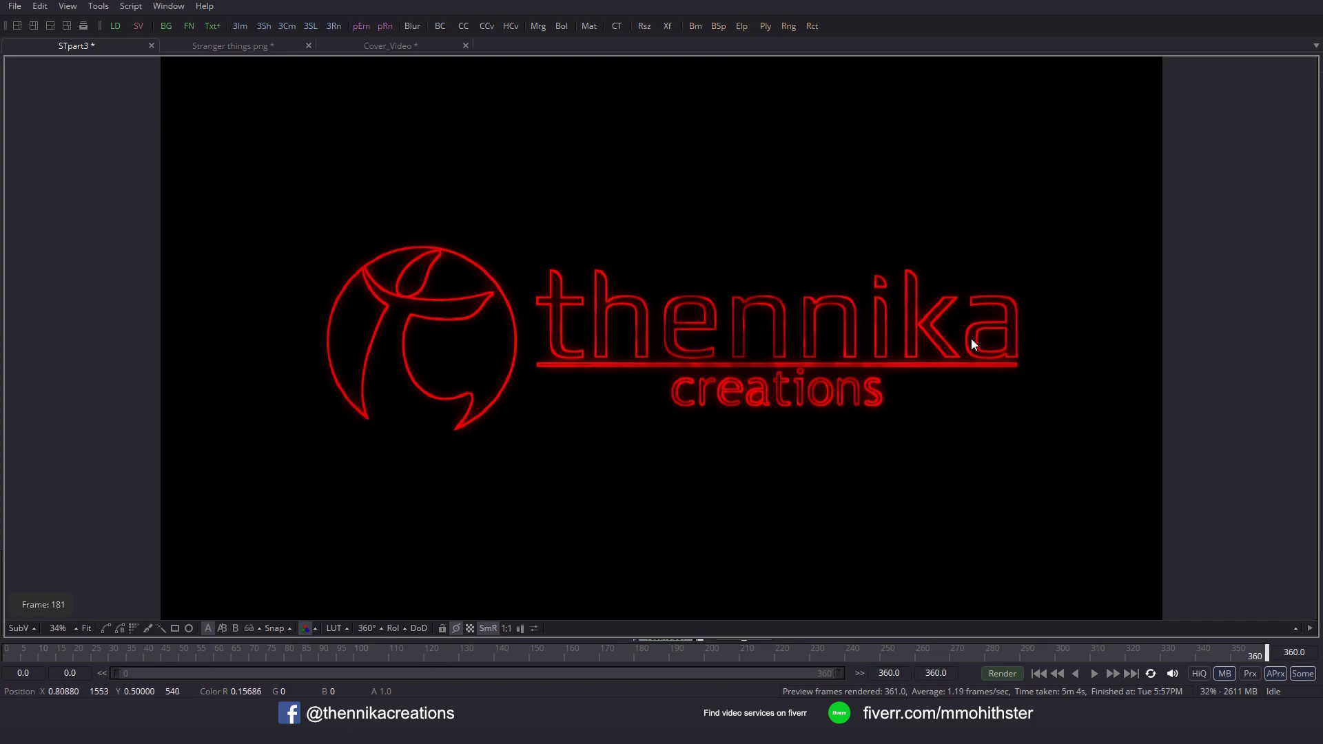
key(F4)
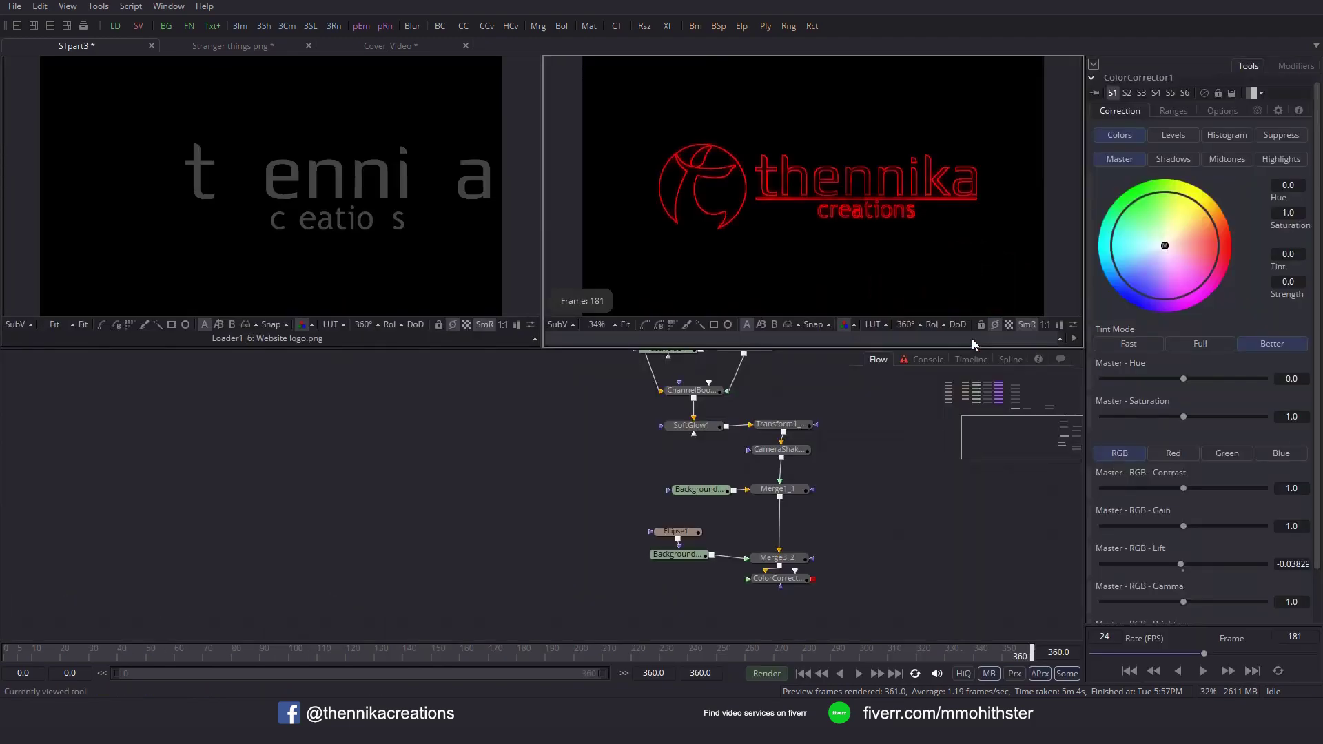
drag(493, 407, 690, 462)
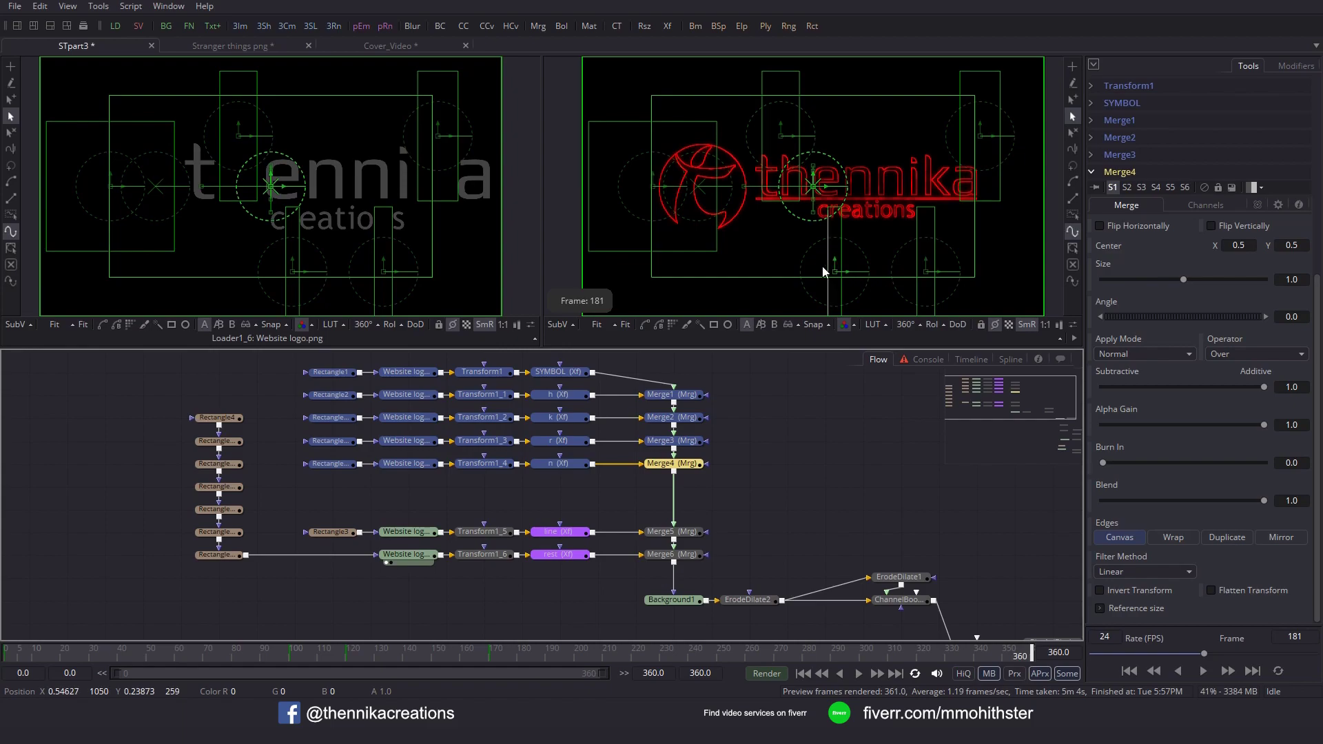
click(367, 488)
drag(308, 457, 545, 478)
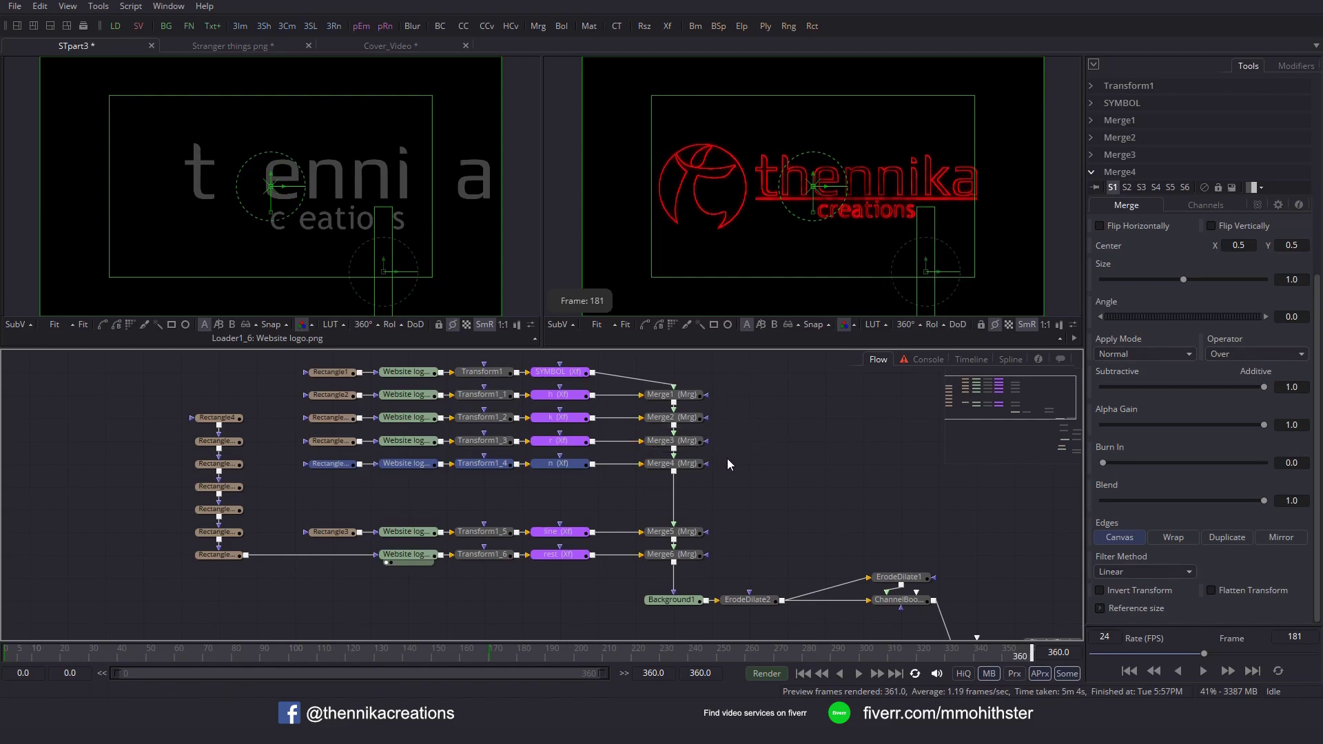
drag(743, 416, 829, 468)
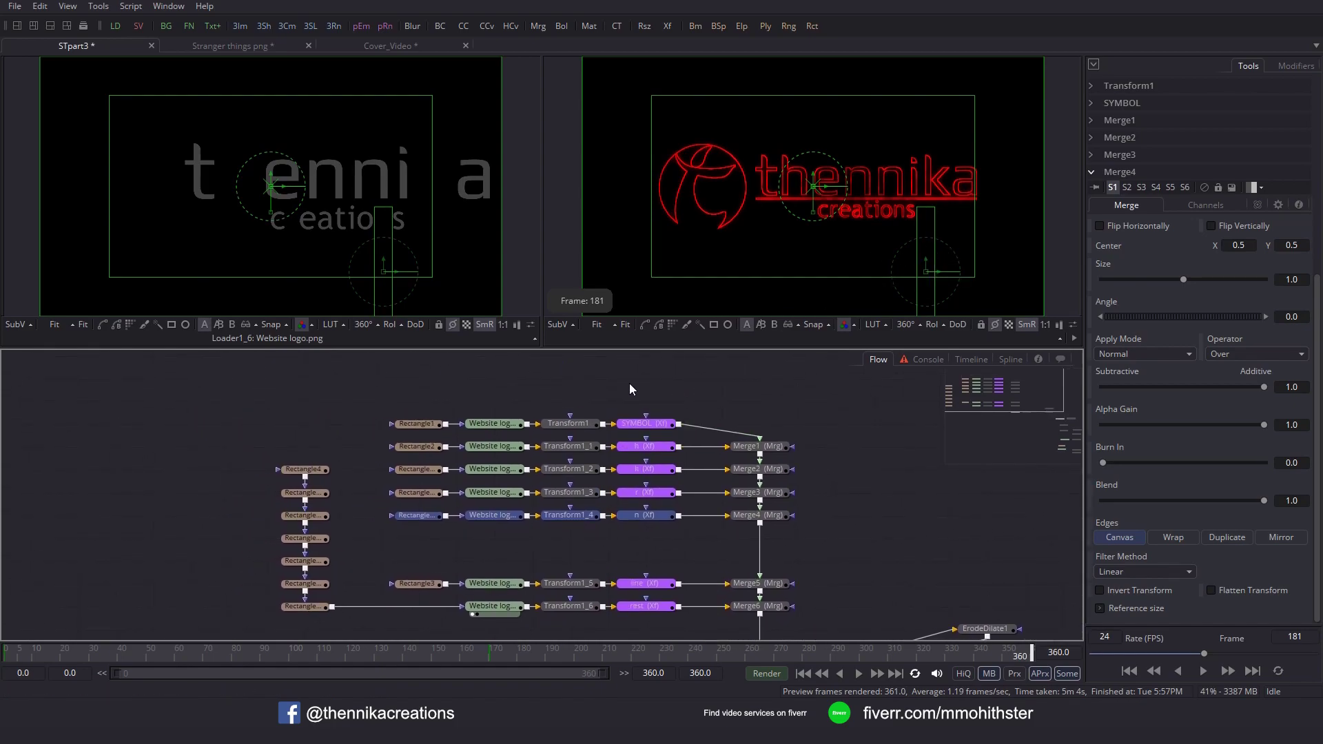
drag(568, 384, 597, 404)
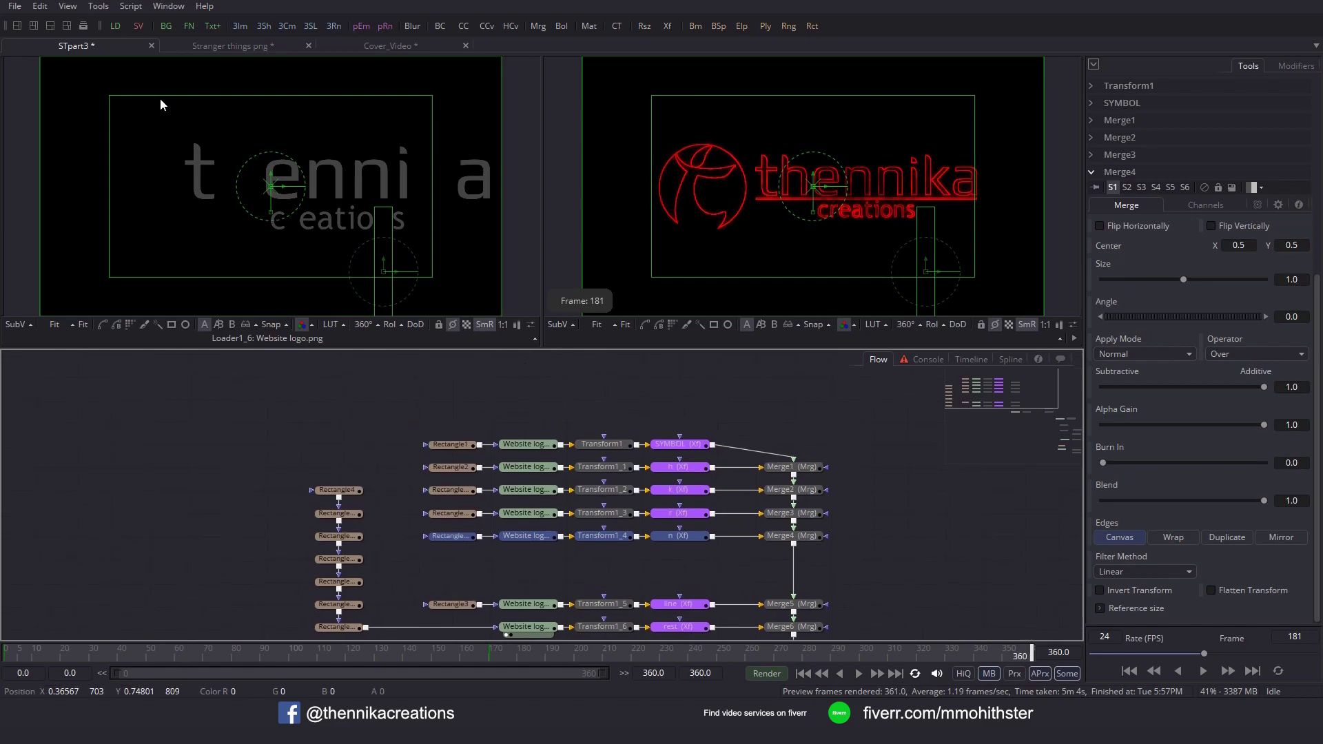
Create a new empty composition alongside the open ones.
click(15, 7)
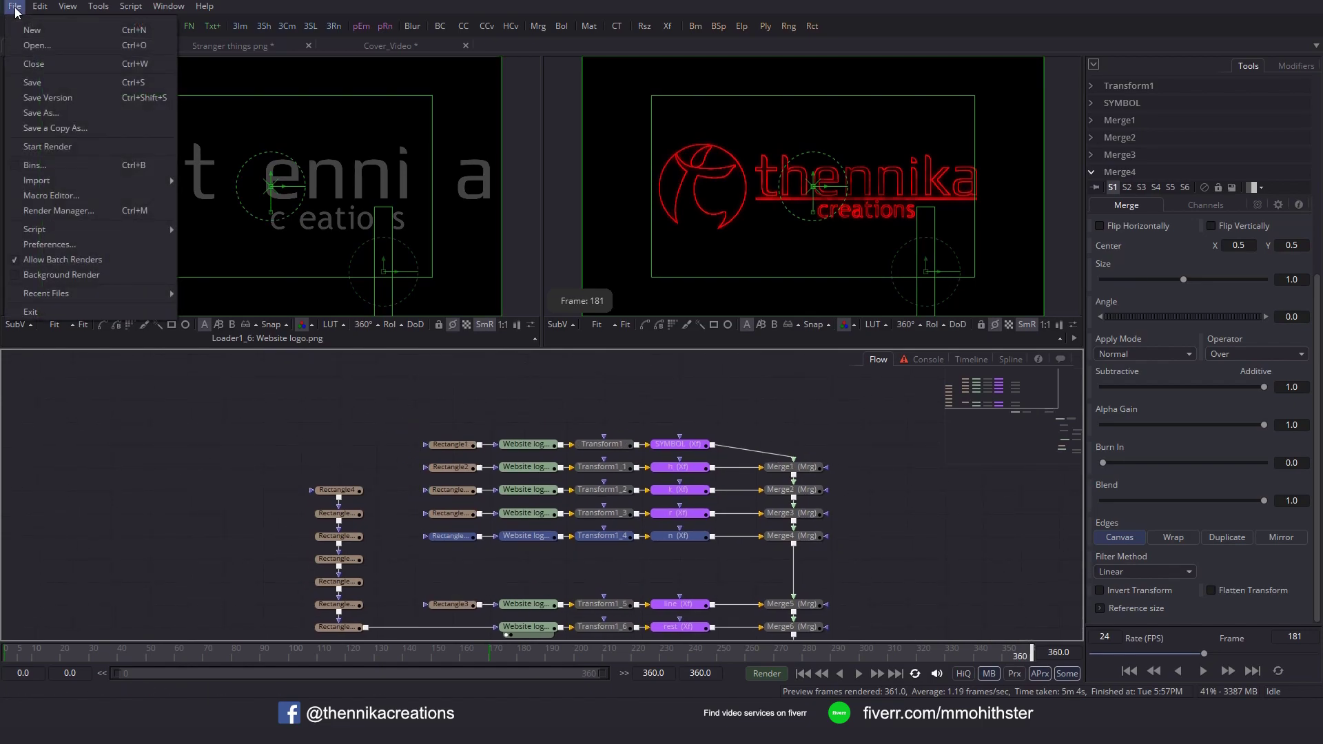
key(Escape)
key(ctrl+n)
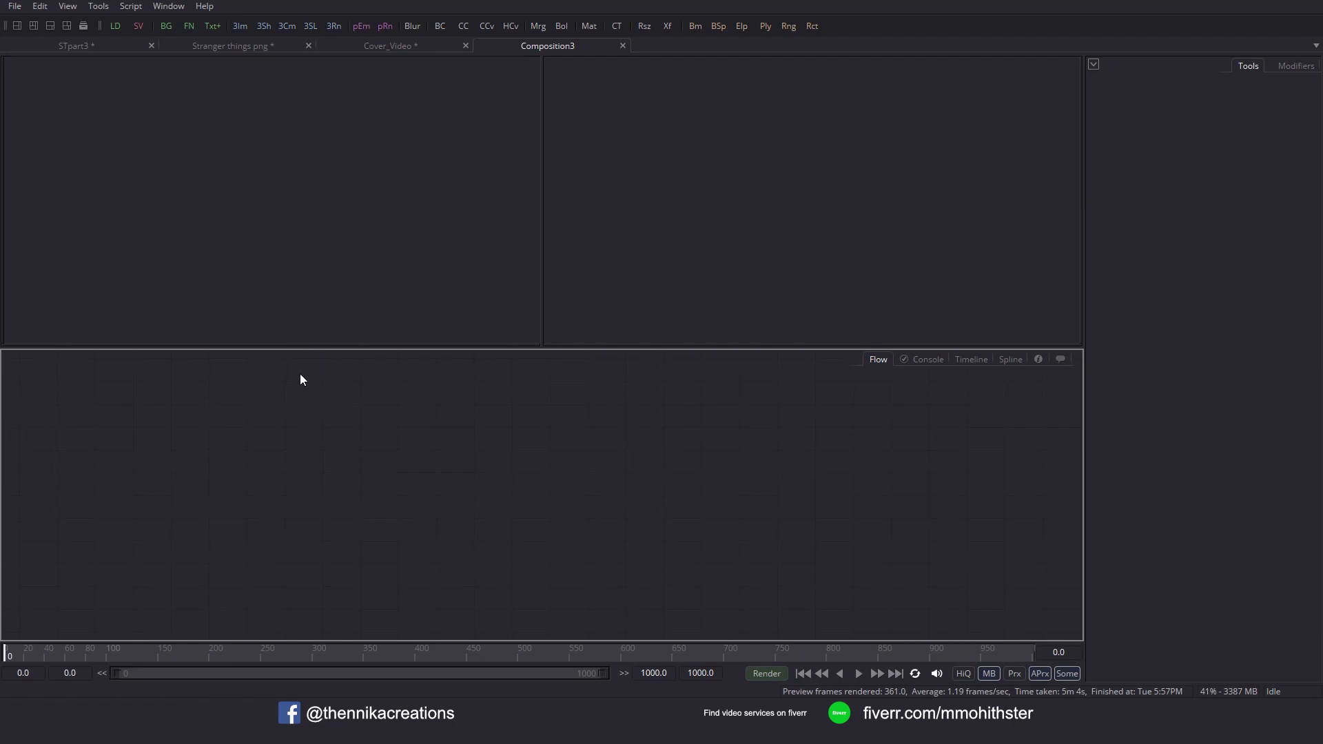
Import Website Logo4.svg from the NEW LOGO folder as SVG shapes with an image size of 1809 x 492.
click(15, 7)
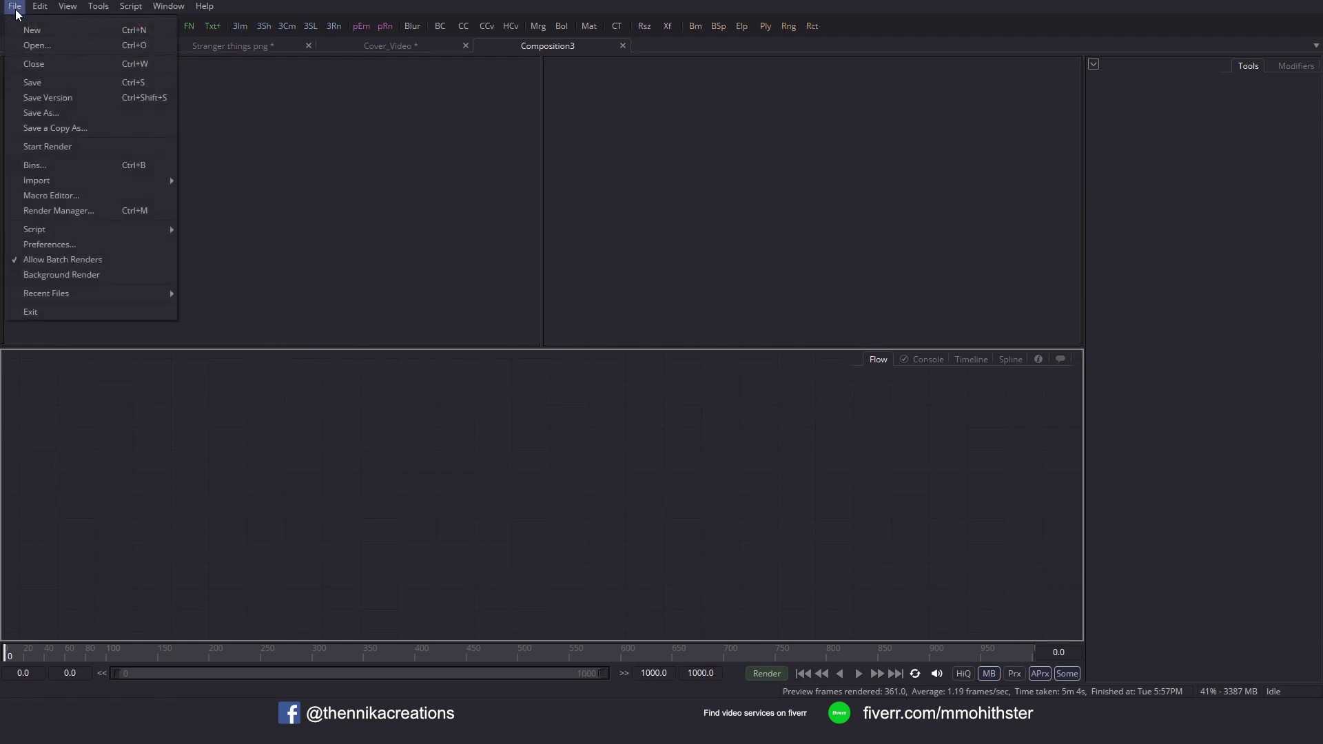
mouse_move(159, 180)
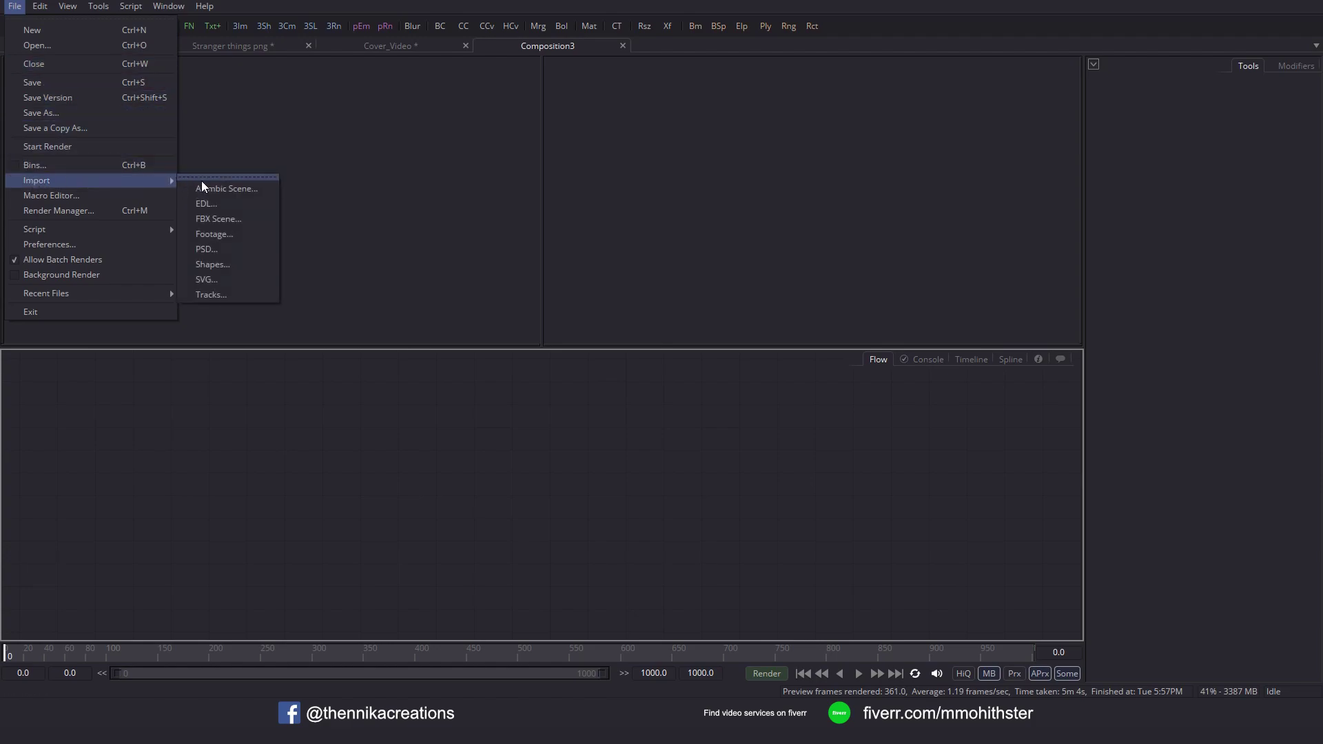
click(219, 280)
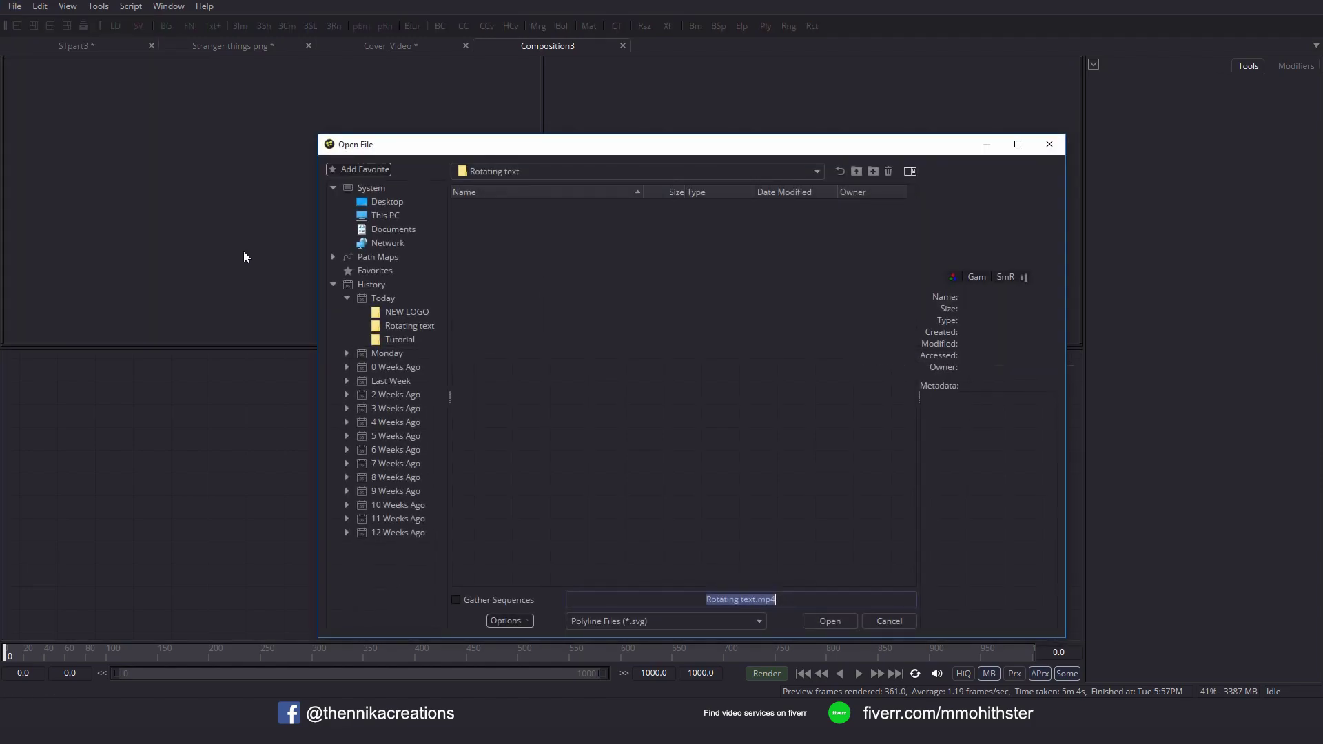
click(418, 313)
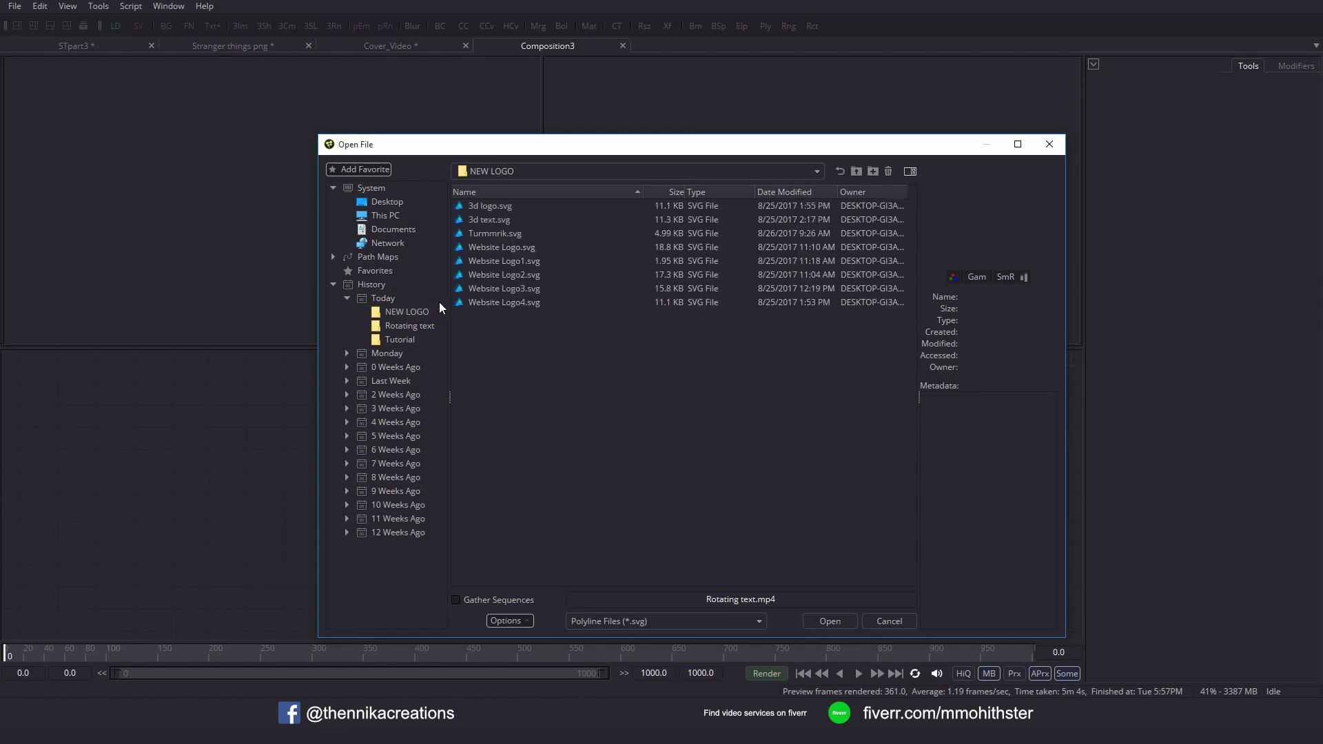
click(502, 302)
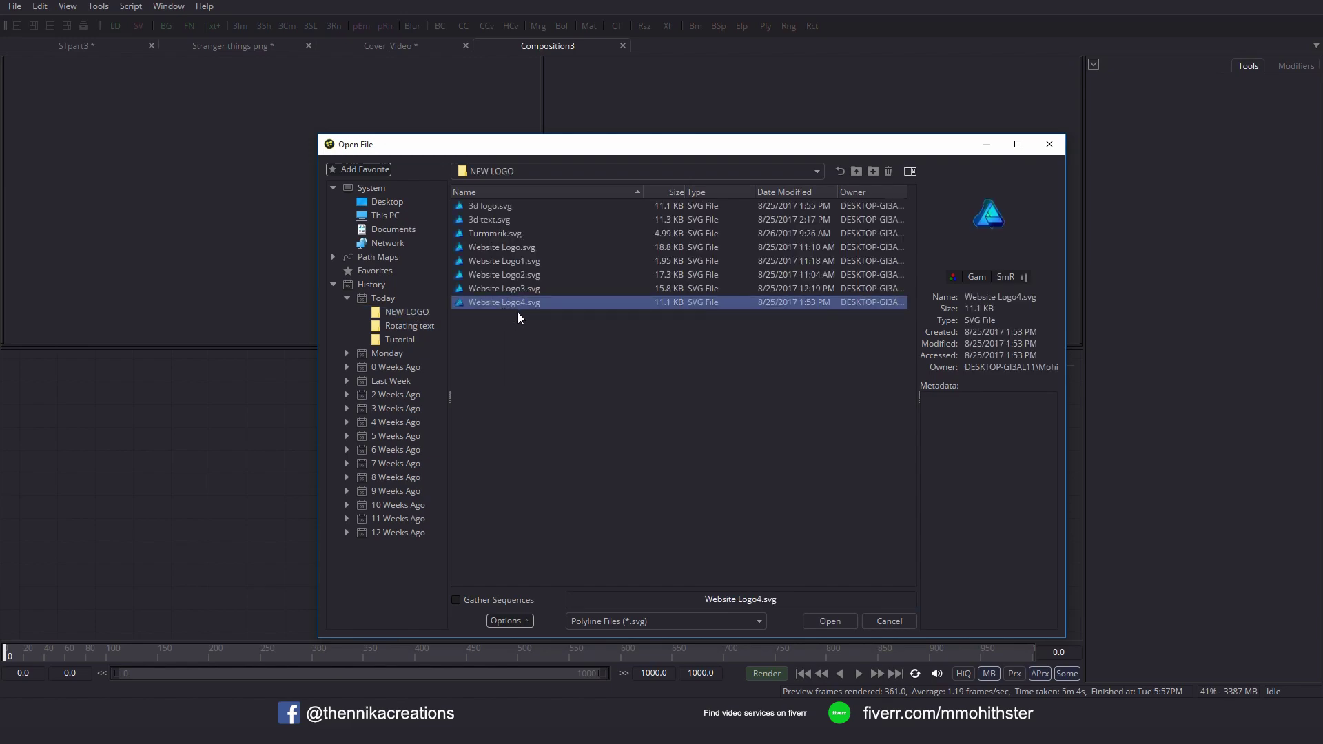
click(831, 622)
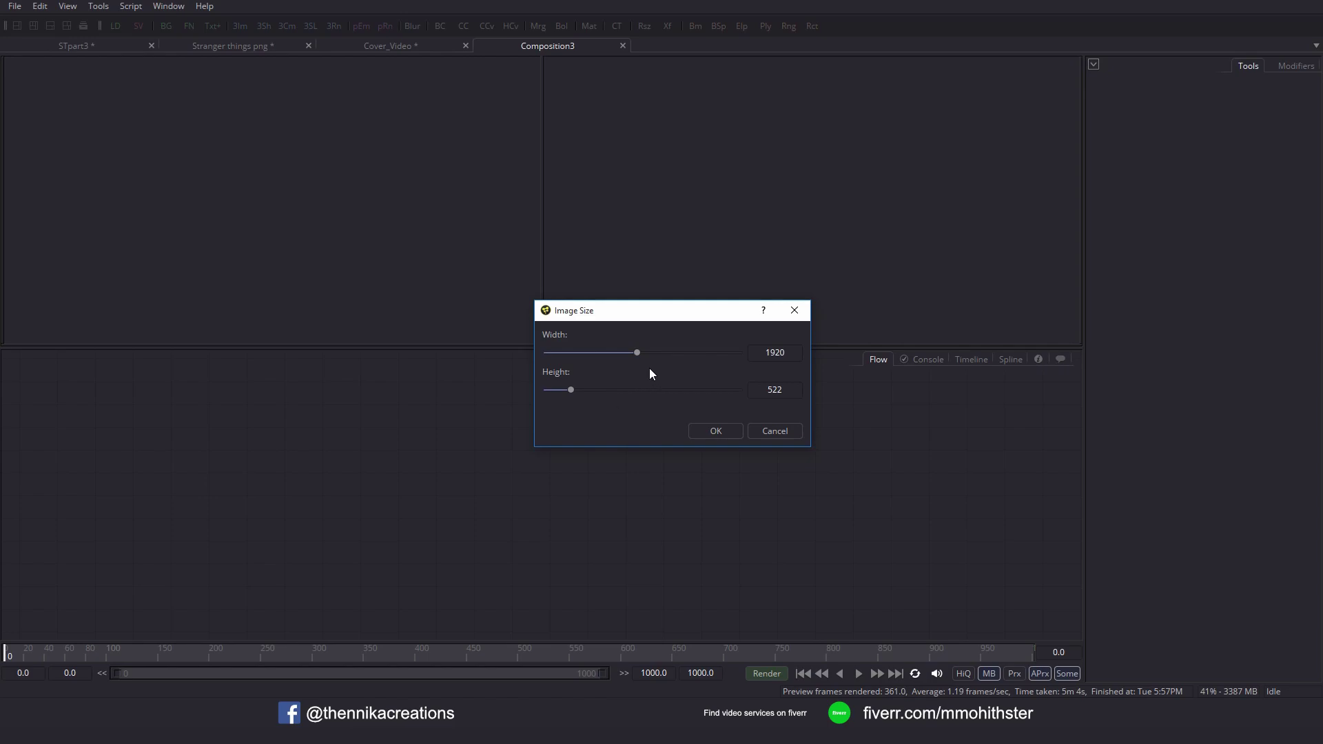
mouse_move(641, 355)
mouse_down()
mouse_move(667, 353)
mouse_move(631, 355)
mouse_up()
click(716, 431)
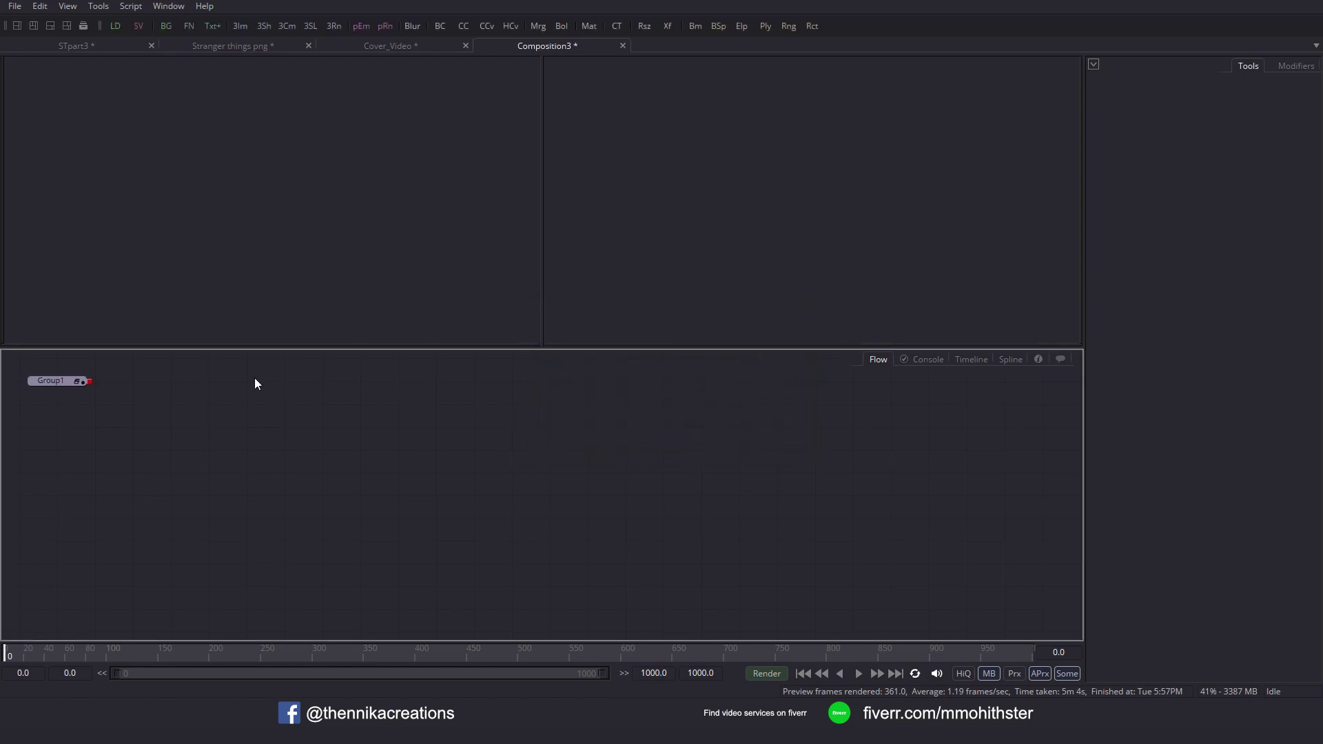
Display the imported logo group in the first viewer, fitted to the view and without the checker underlay.
click(54, 379)
click(133, 410)
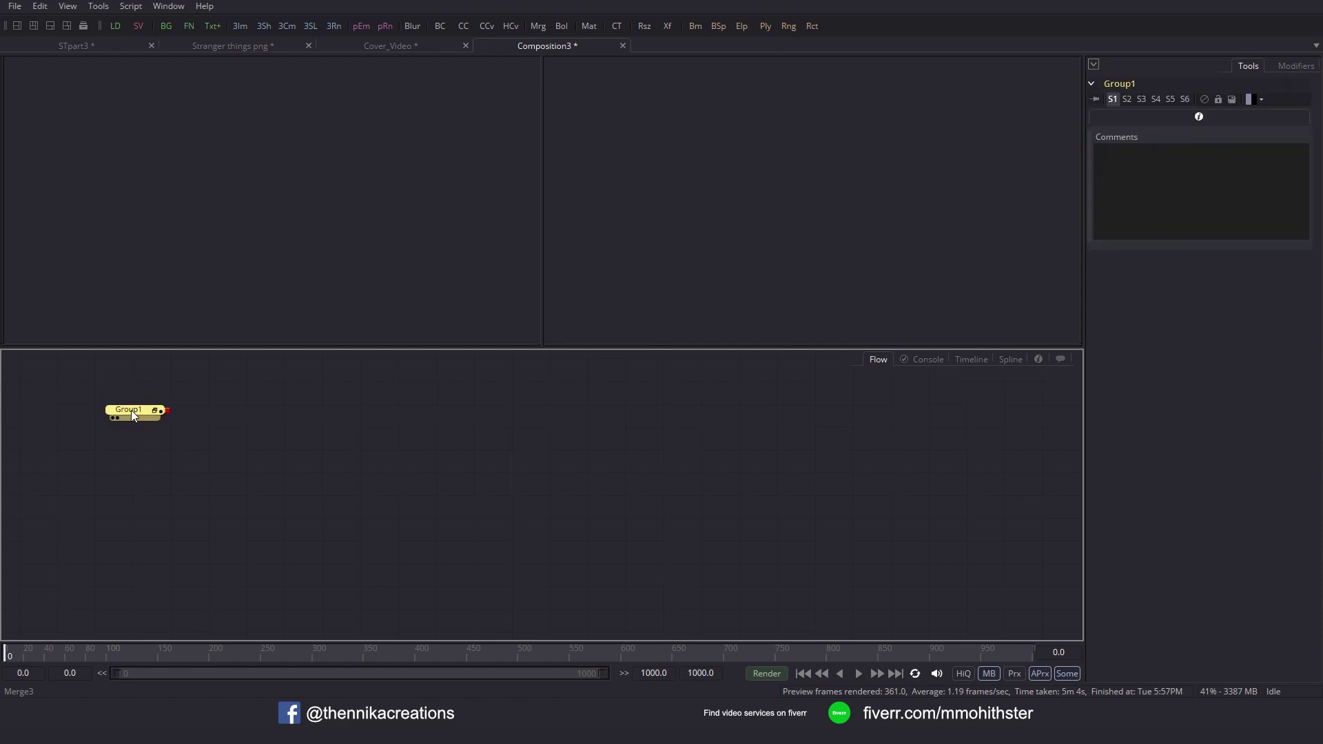
key(1)
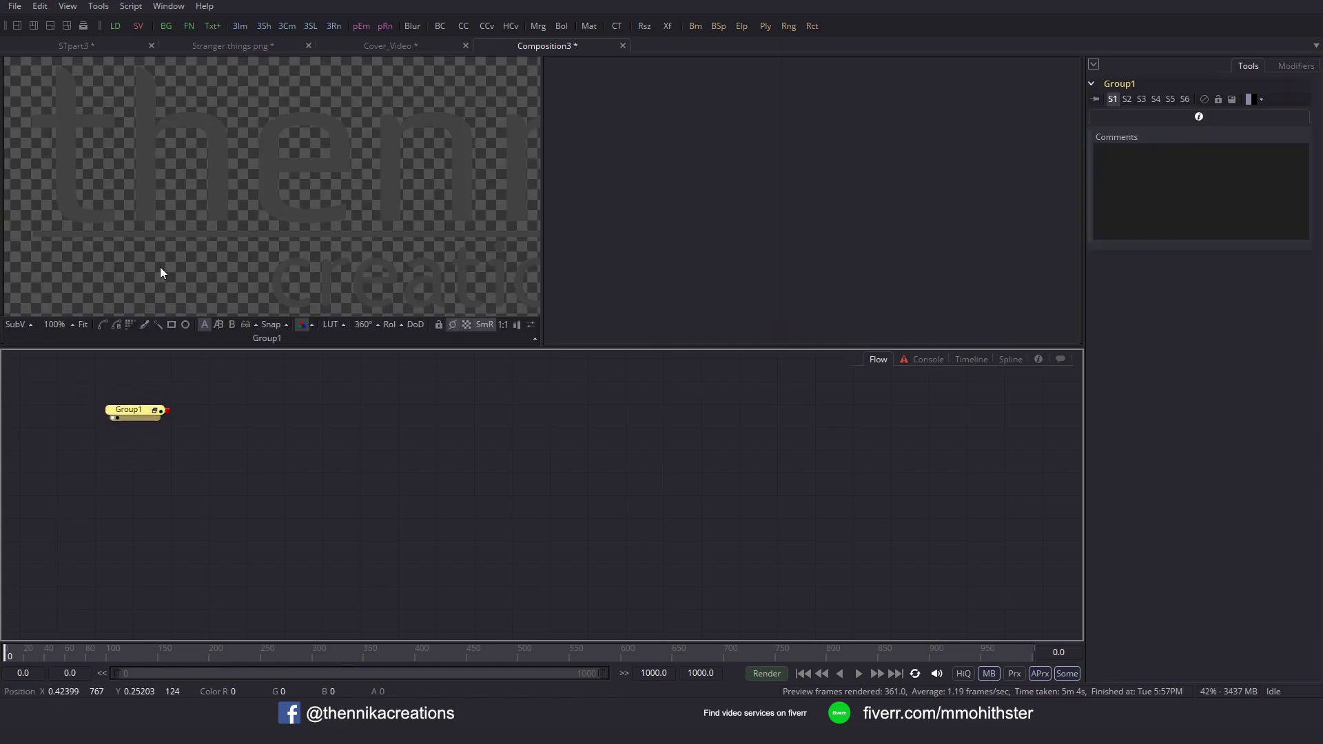
click(89, 324)
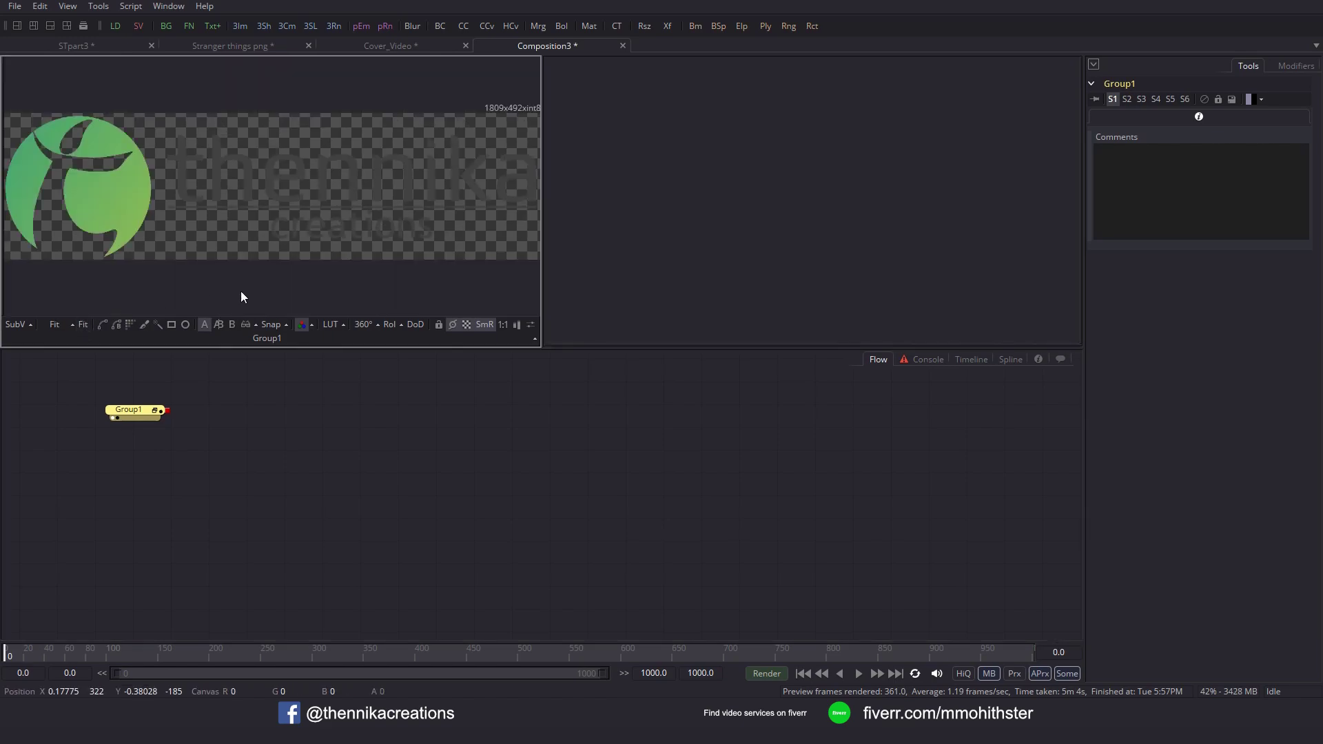
click(466, 325)
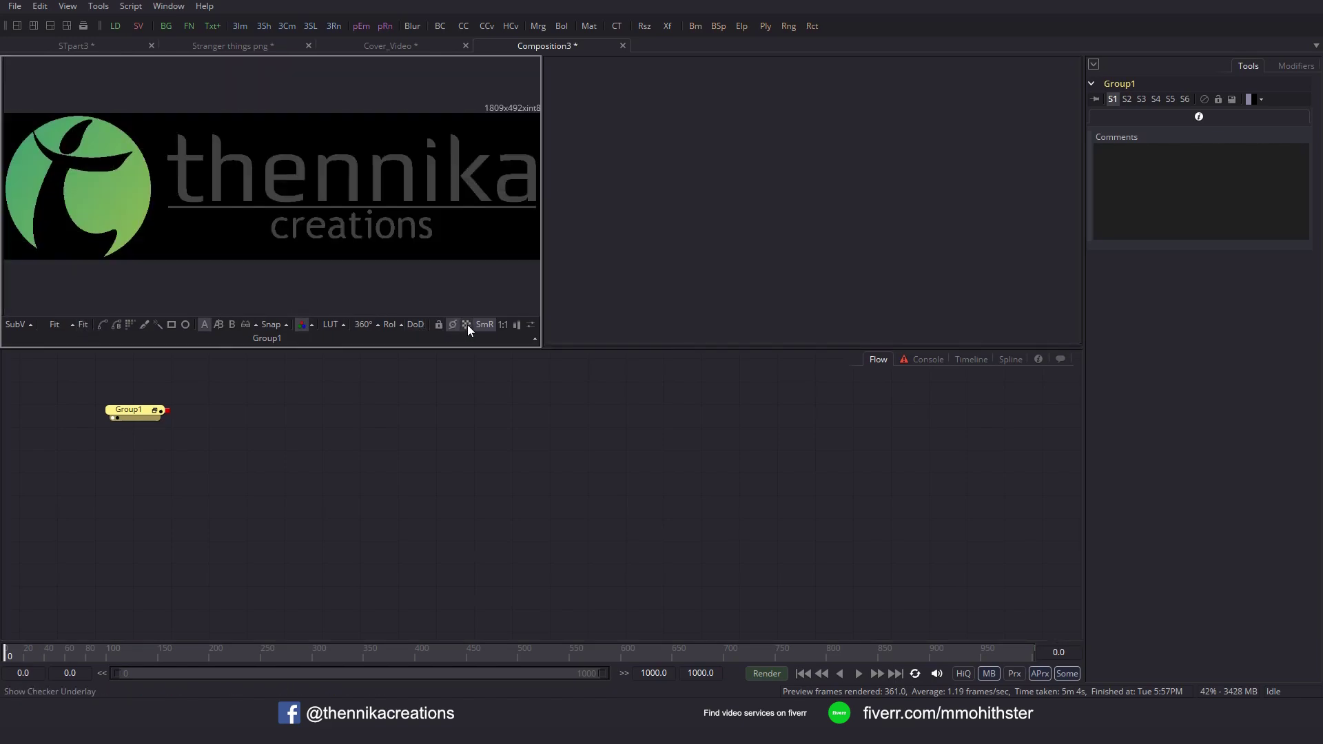
Expand the imported logo group and select Polygon8 to examine the outline of its letter in the viewer.
drag(164, 412, 289, 416)
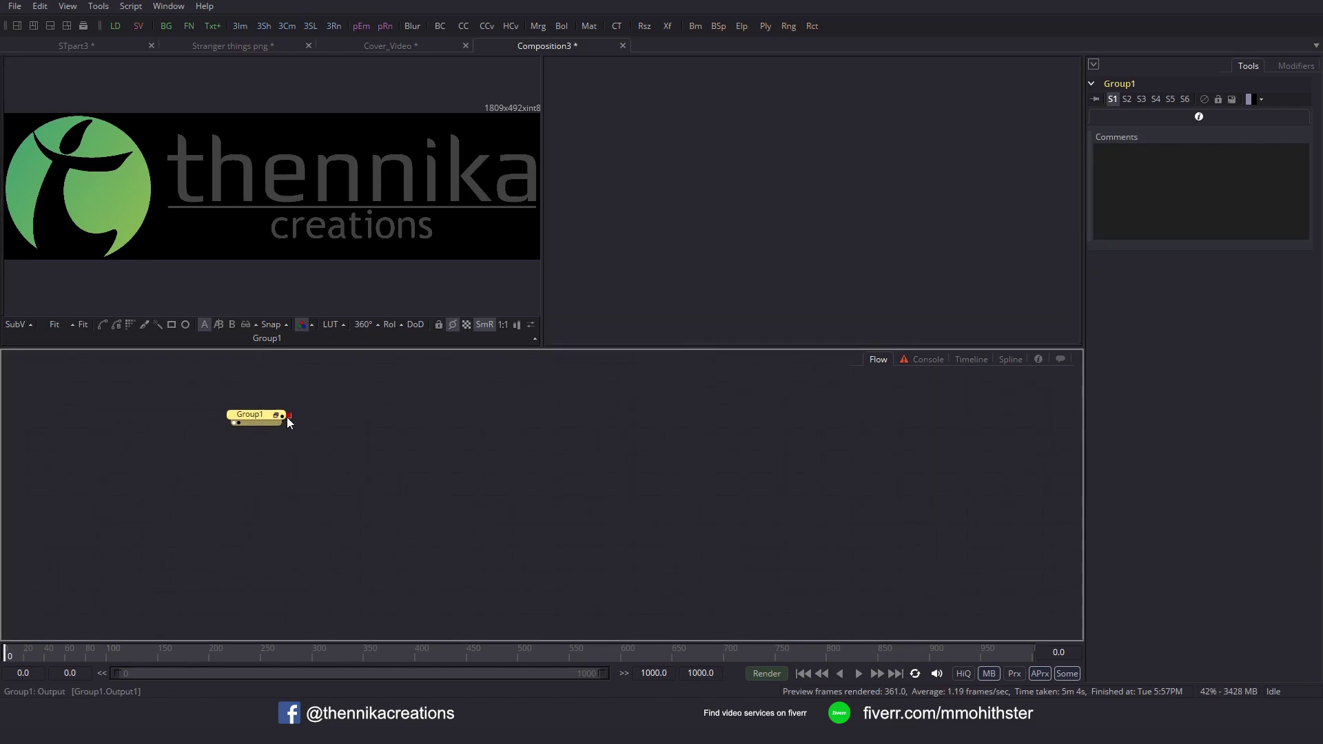
click(276, 416)
drag(364, 535, 617, 481)
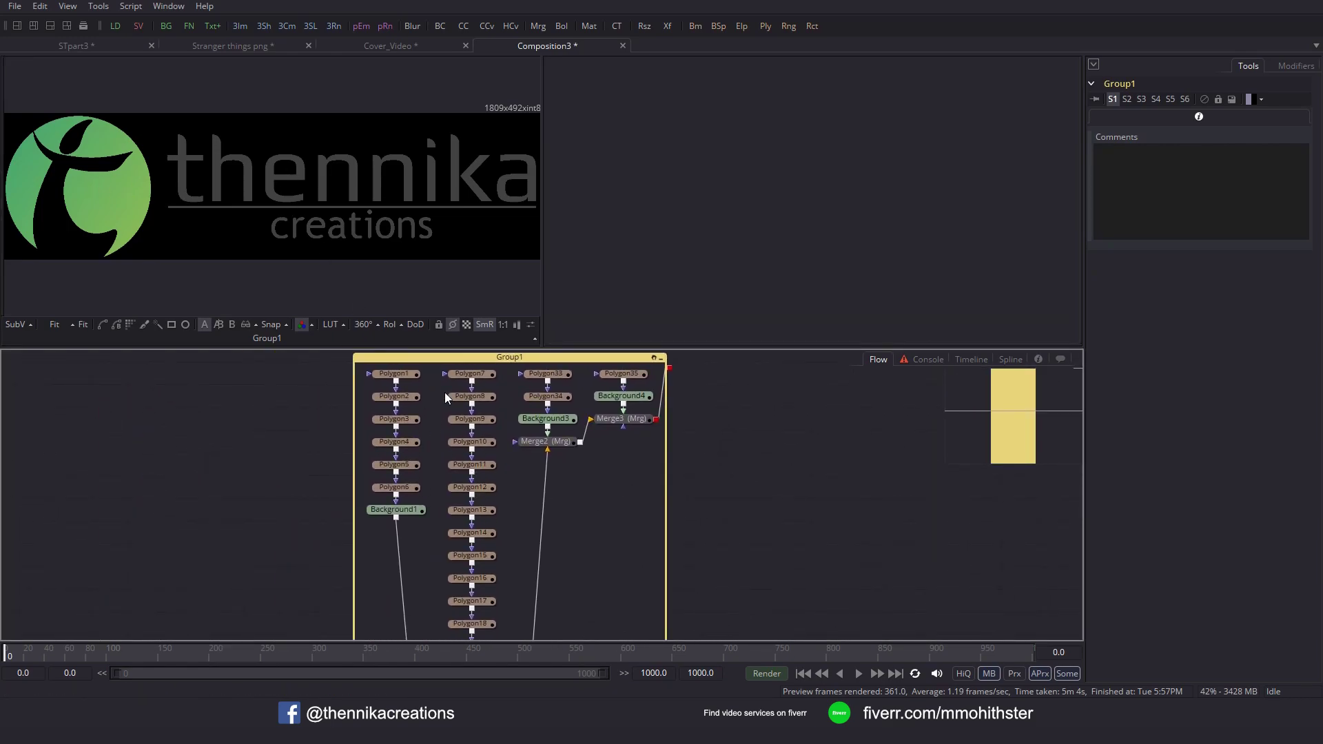
click(485, 399)
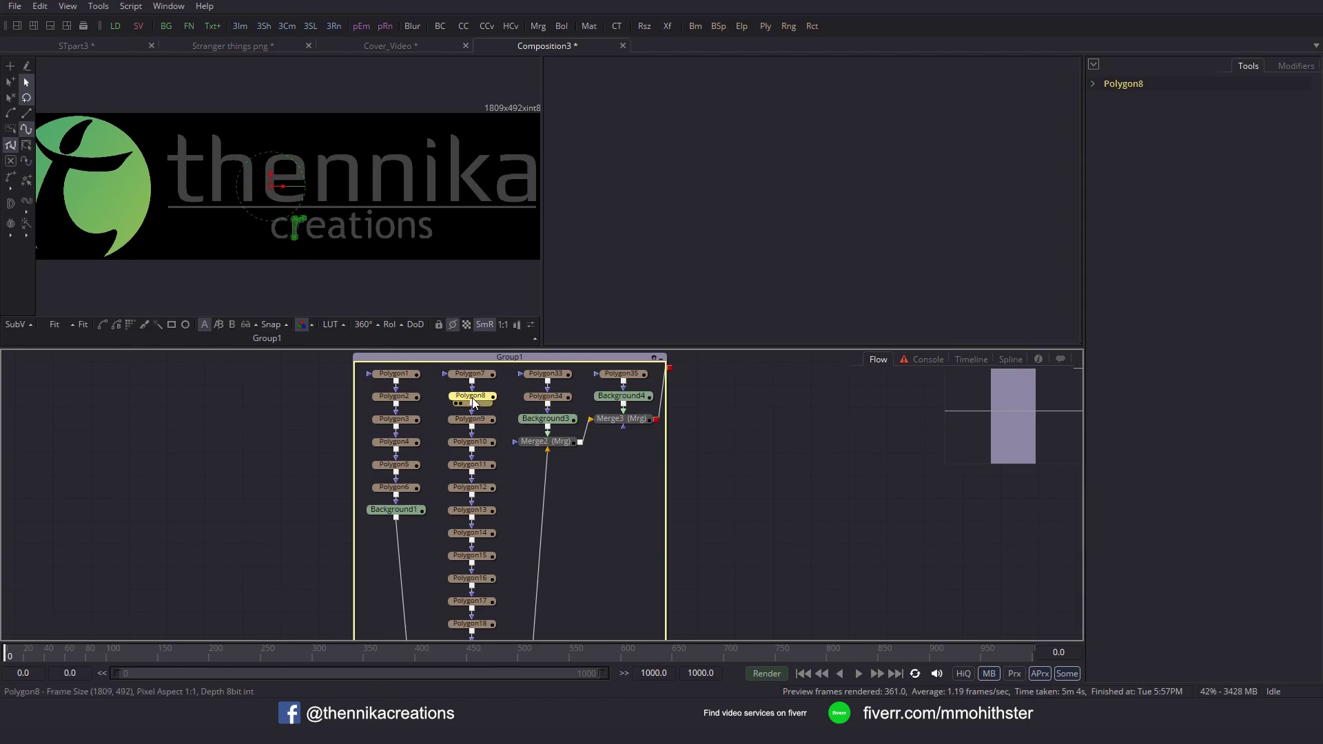
click(268, 177)
click(270, 187)
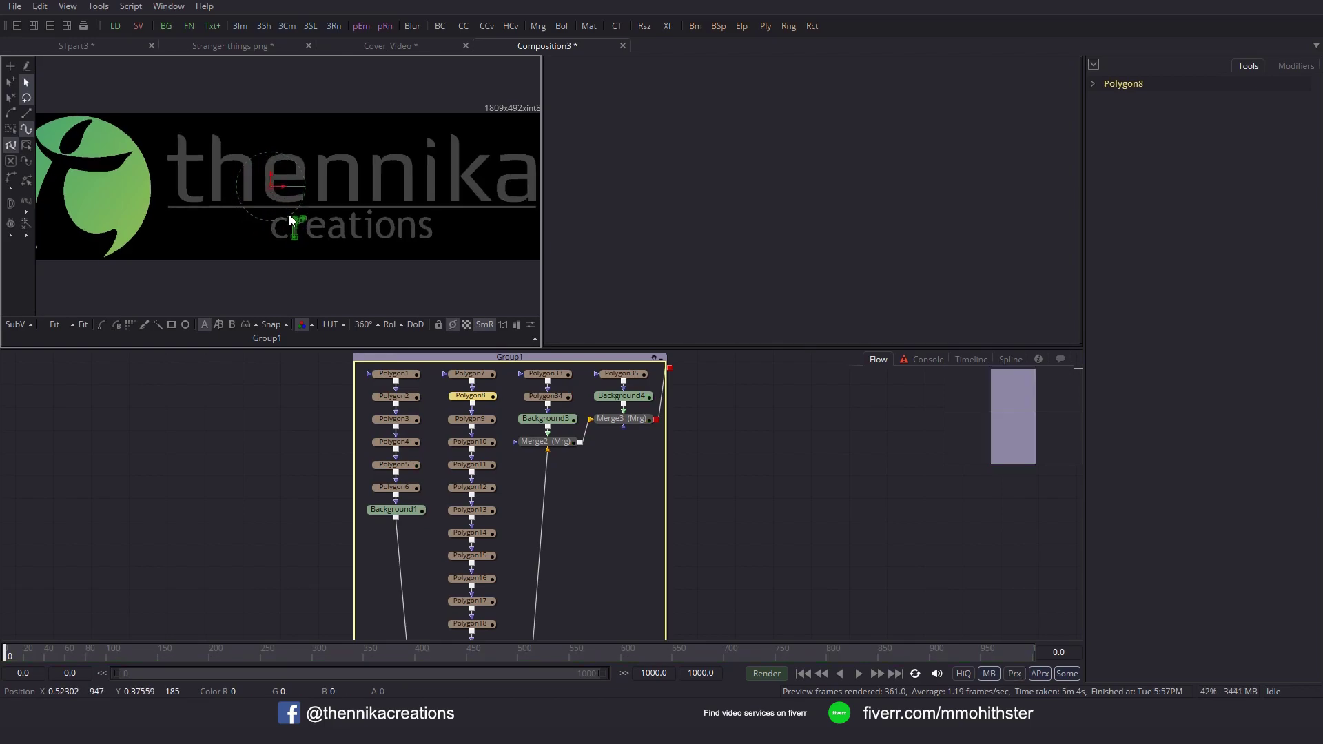